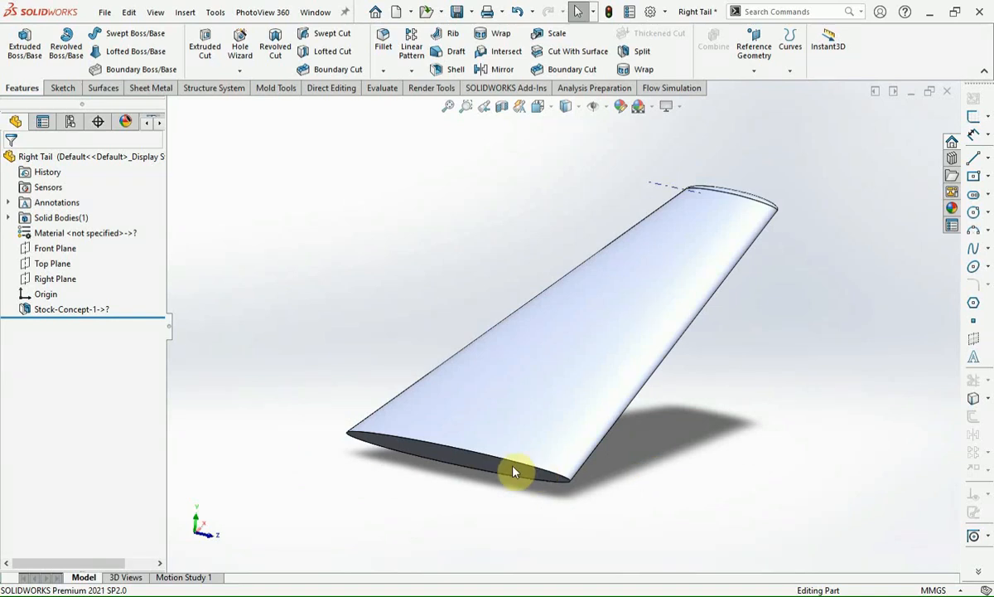
- Start a sketch on the tail's large elliptical end face and draw a construction center rectangle about 54 mm high around it
click(973, 116)
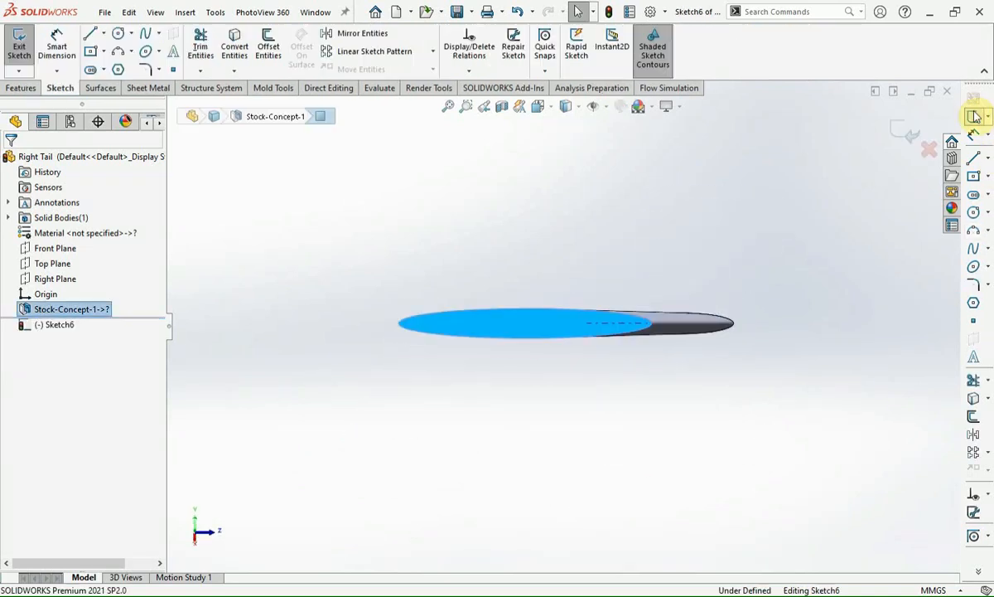
click(974, 176)
click(480, 323)
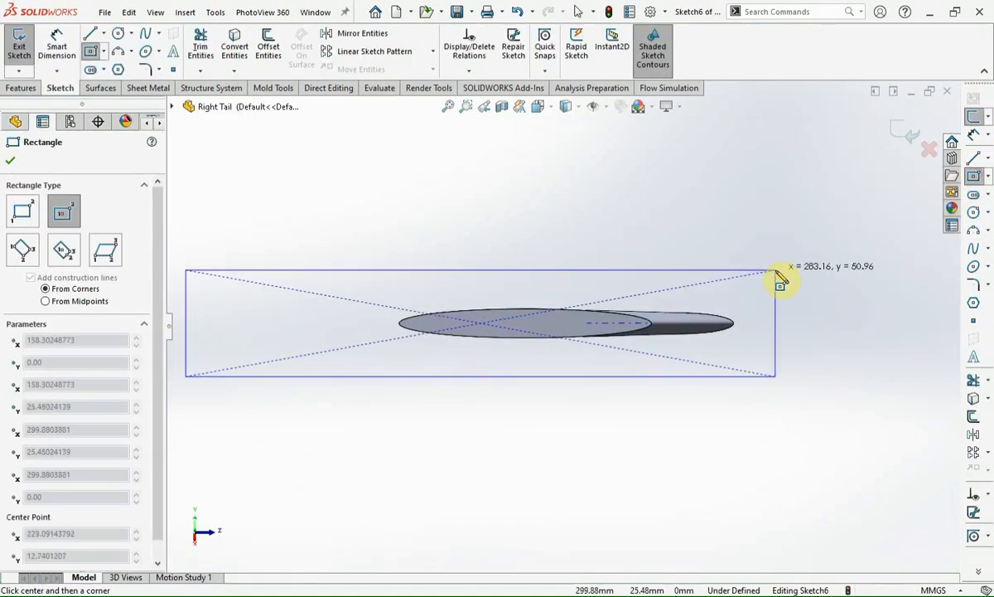
click(741, 268)
key(Escape)
click(62, 511)
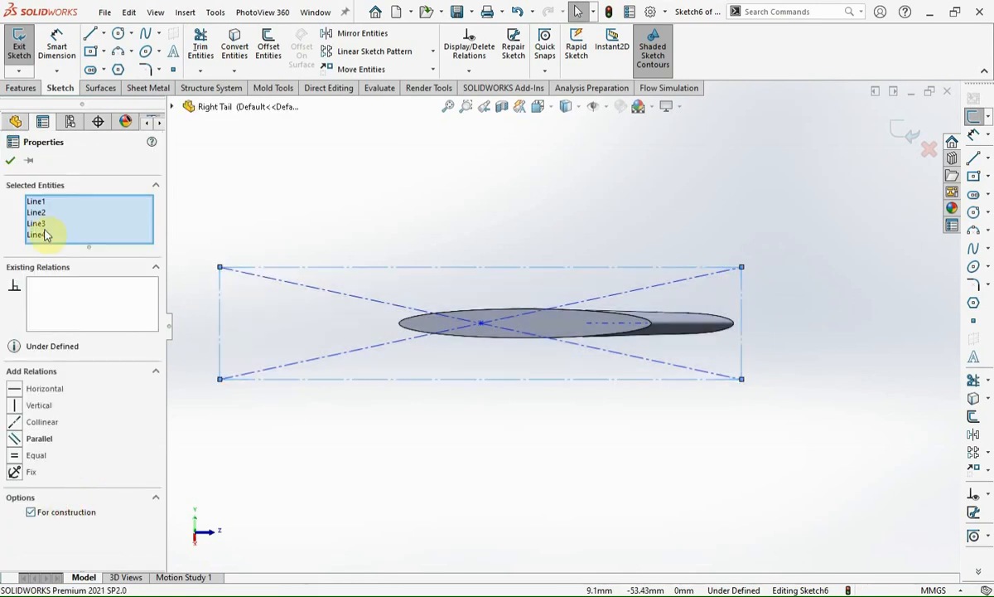
key(Escape)
- Make the rectangle's right vertical side tangent to the elliptical edge of the end face
click(744, 333)
scroll(657, 324, down, 4)
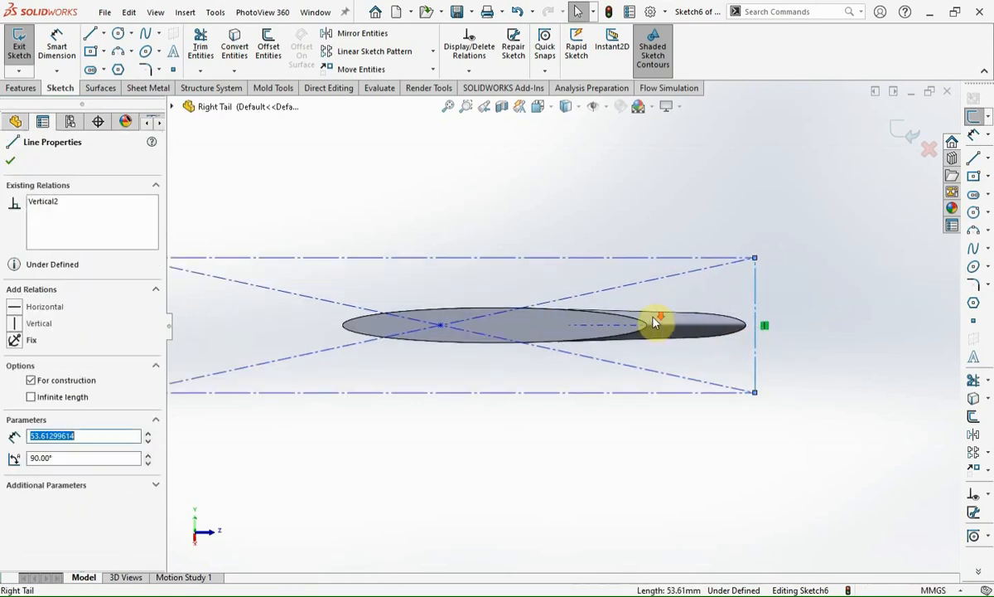
ctrl+click(581, 317)
click(681, 279)
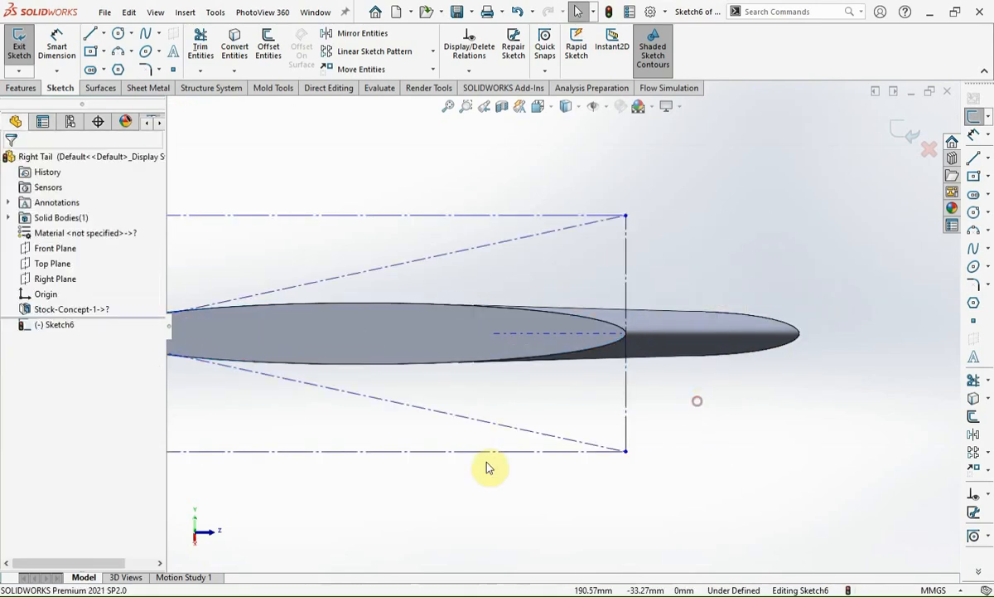
- Make the rectangle's lower and upper horizontal sides tangent to the elliptical edge of the end face
click(402, 451)
ctrl+click(411, 364)
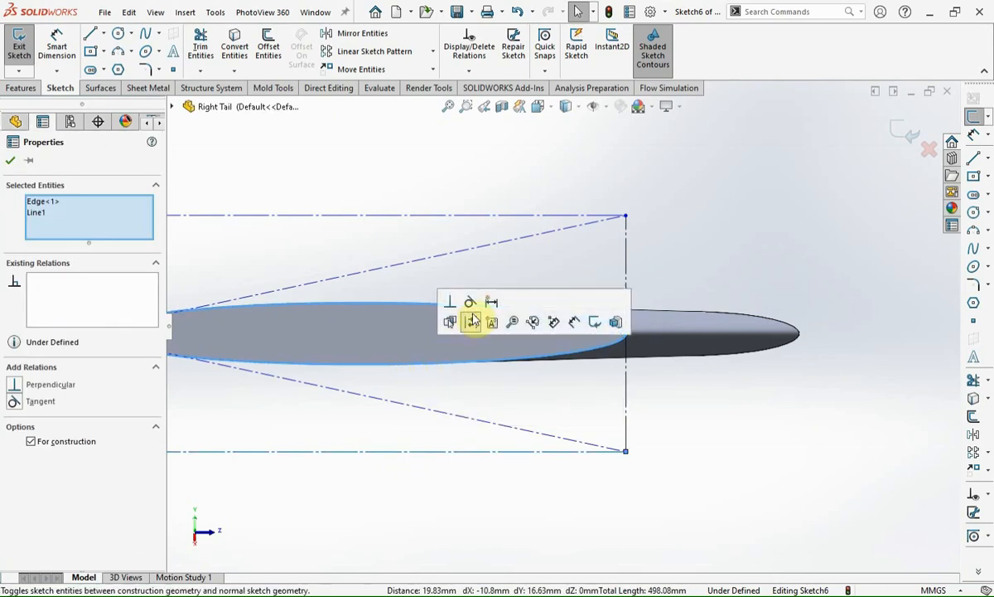
click(470, 321)
click(484, 217)
ctrl+click(452, 307)
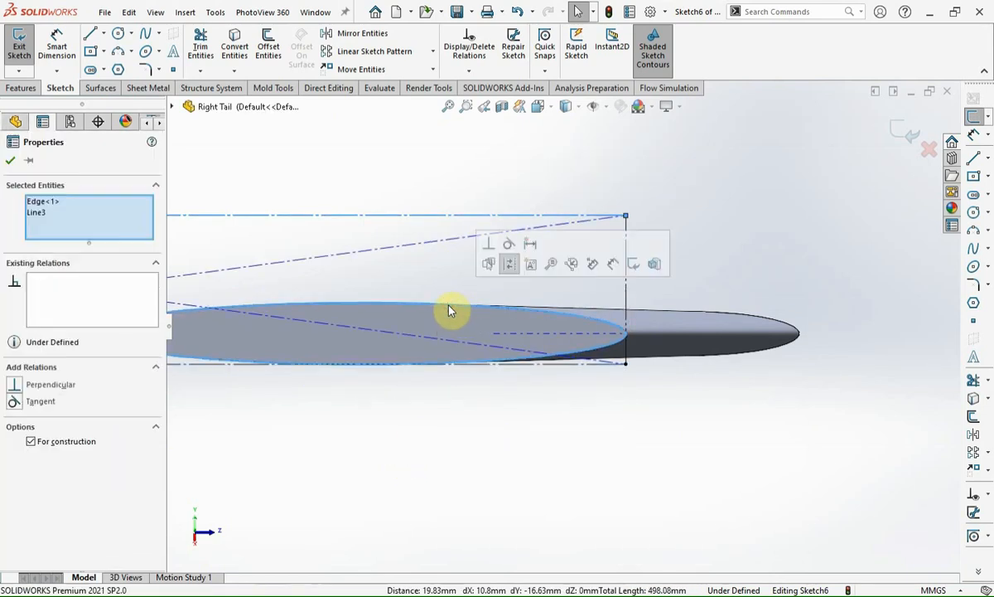
click(506, 247)
- Make the rectangle's left vertical side tangent to the elliptical edge so the rectangle encloses the end face
scroll(570, 444, up, 3)
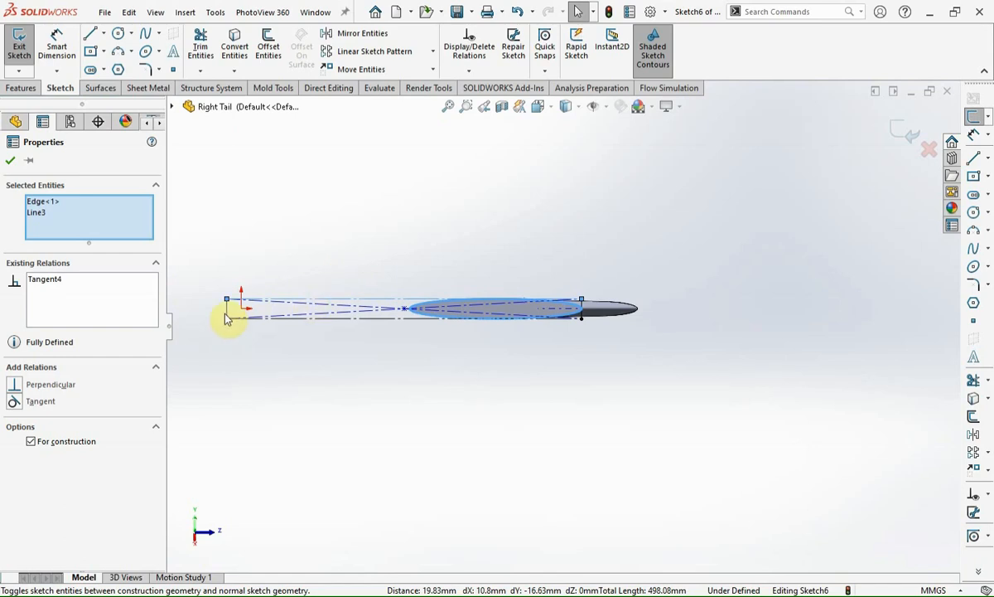
click(227, 308)
scroll(434, 315, up, 2)
ctrl+click(542, 329)
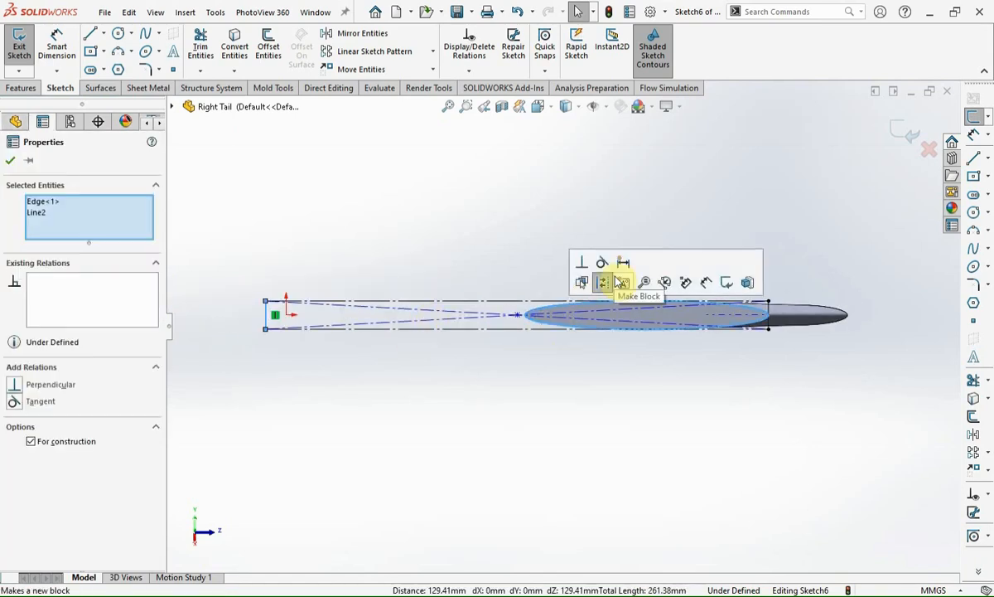
click(624, 283)
click(604, 358)
- Draw a horizontal centerline between the midpoints of the rectangle's vertical sides and finish the sketch
click(986, 159)
click(918, 176)
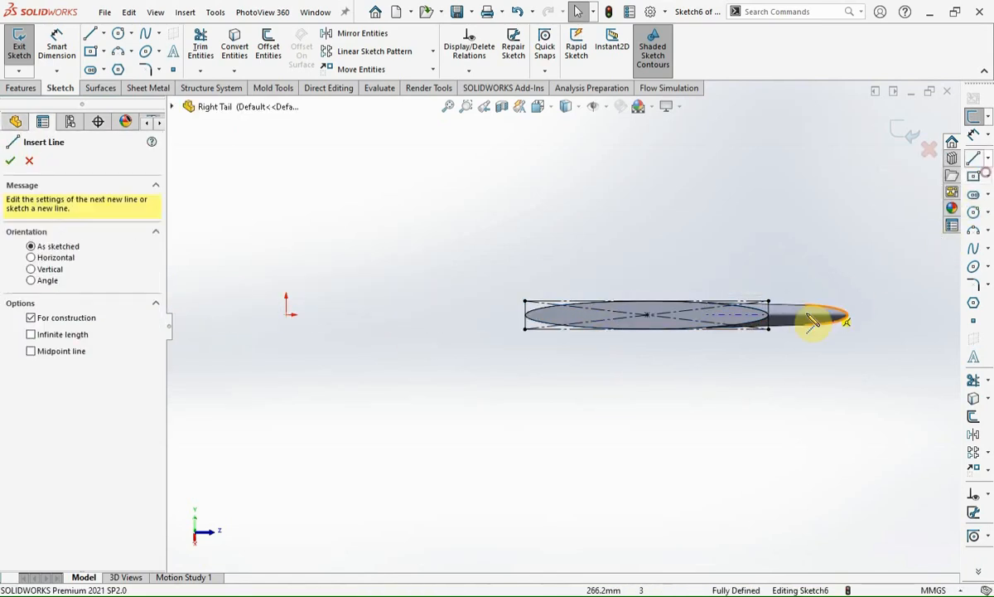
click(769, 315)
click(525, 316)
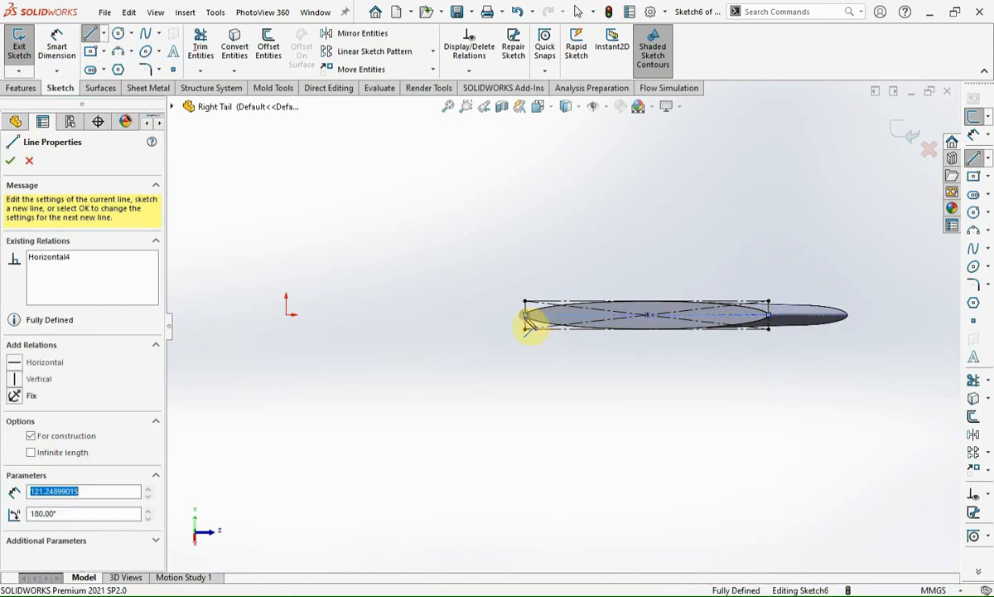
click(10, 160)
click(909, 136)
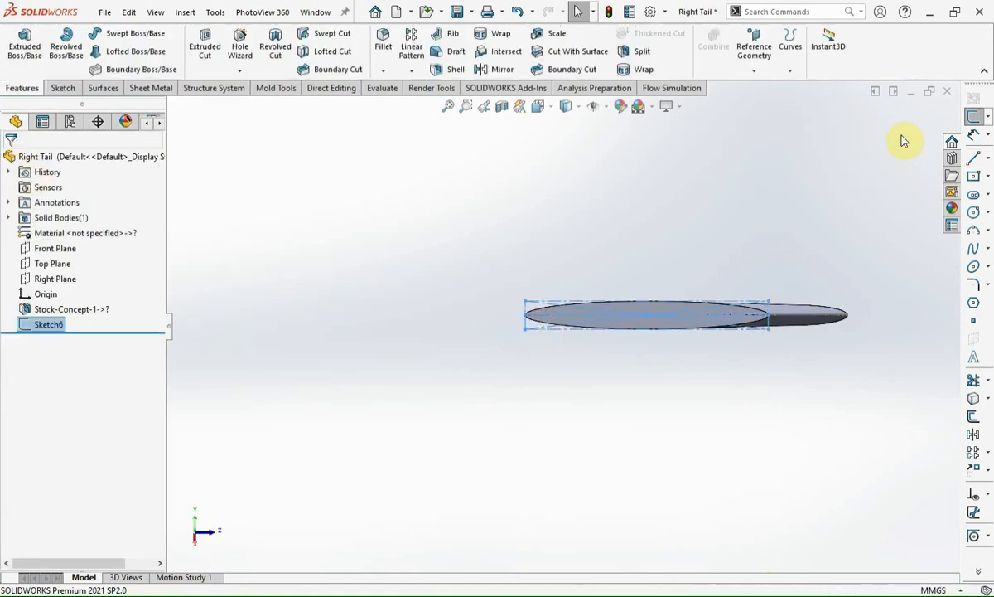
- Create a reference plane offset 30 mm from the elliptical end face, flipped to lie inside the tail body
scroll(742, 282, down, 4)
click(581, 346)
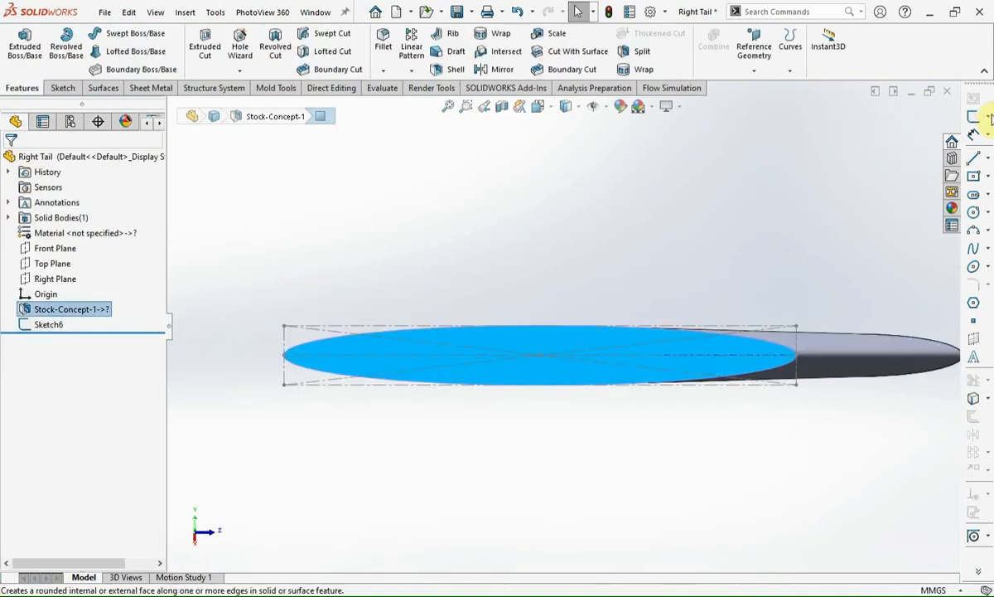
click(754, 52)
click(764, 87)
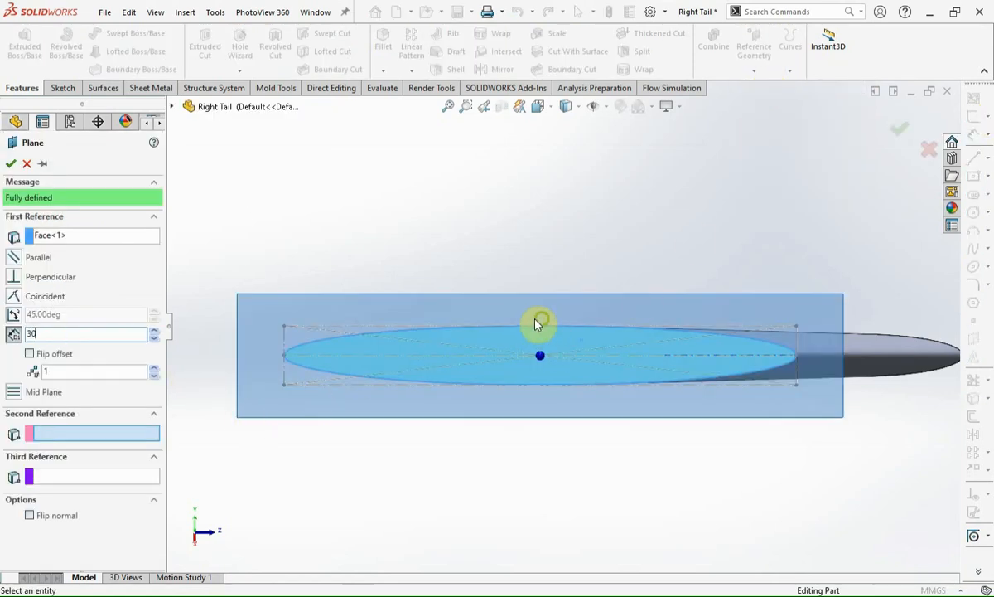
text(30)
middle_drag(536, 323, 489, 372)
click(46, 353)
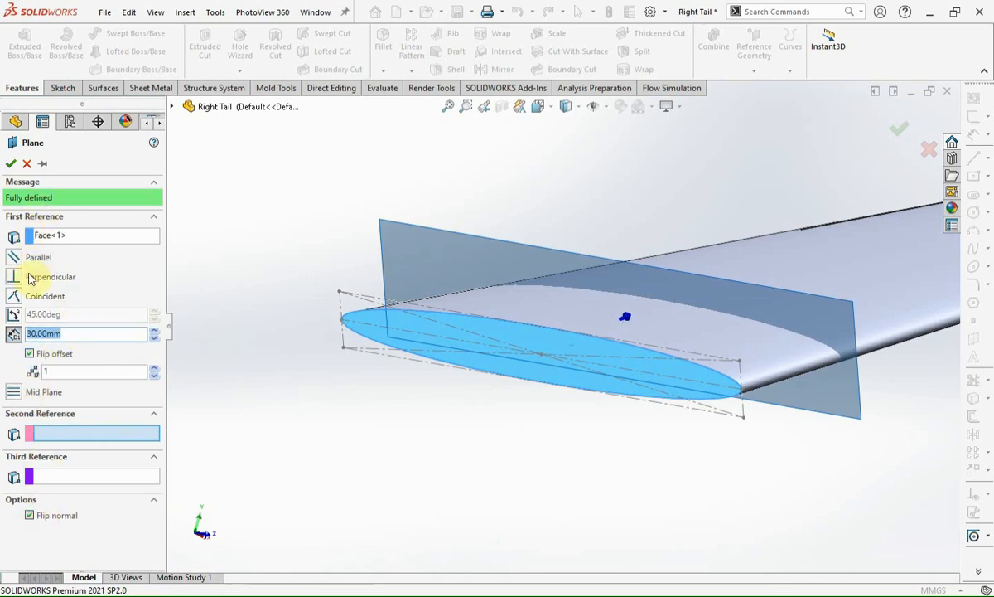
click(10, 163)
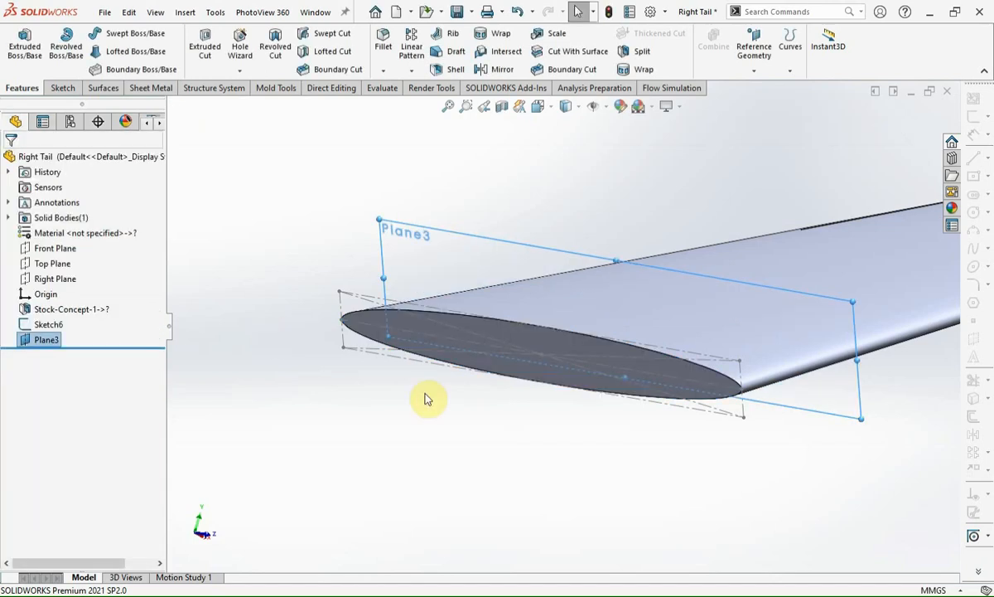
- Sketch on the offset plane, converting the end-face centerline into it as a construction line
click(514, 261)
click(973, 119)
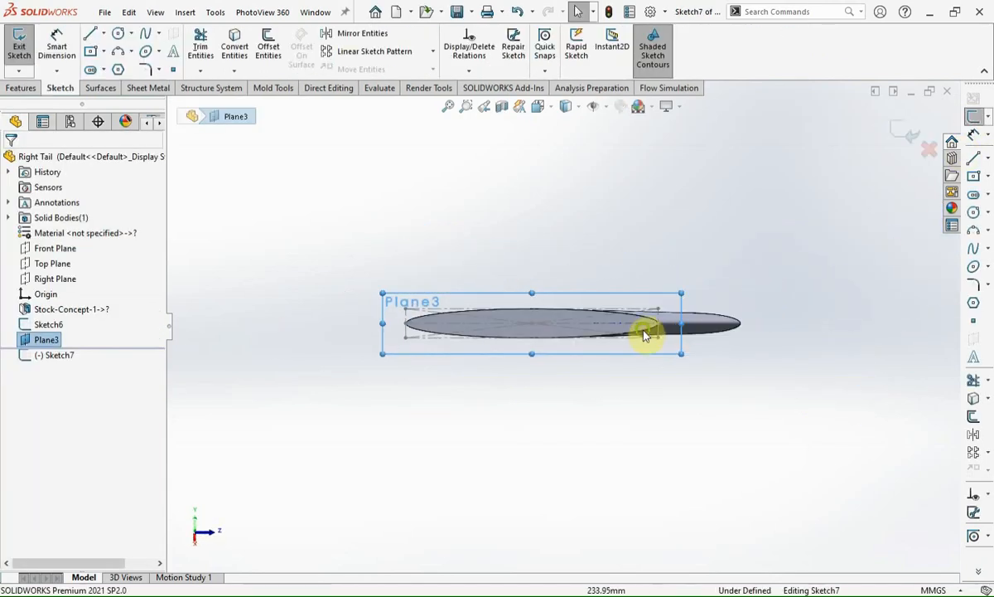
middle_drag(645, 333, 515, 451)
scroll(639, 402, down, 5)
click(634, 411)
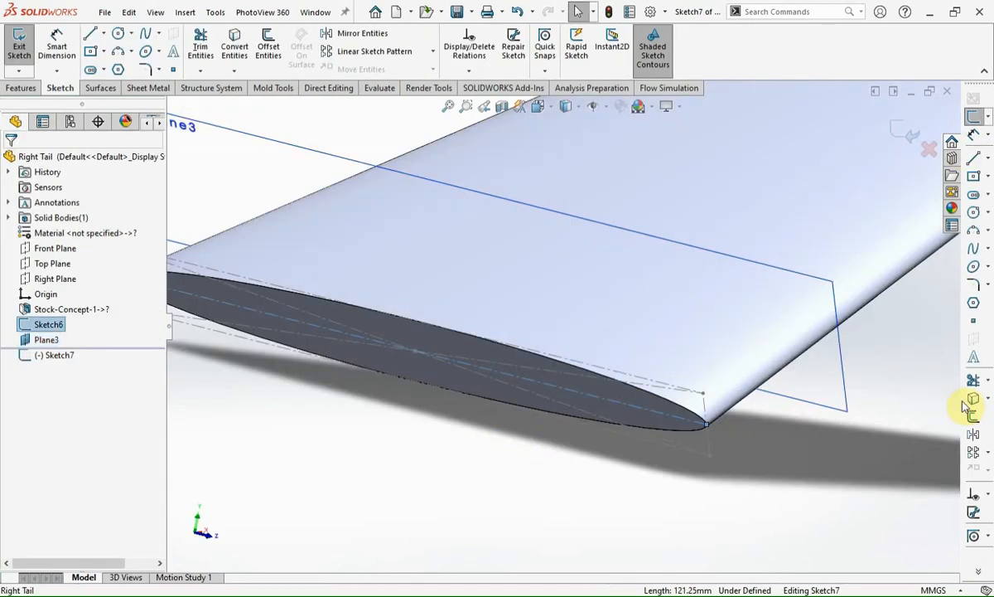
click(767, 328)
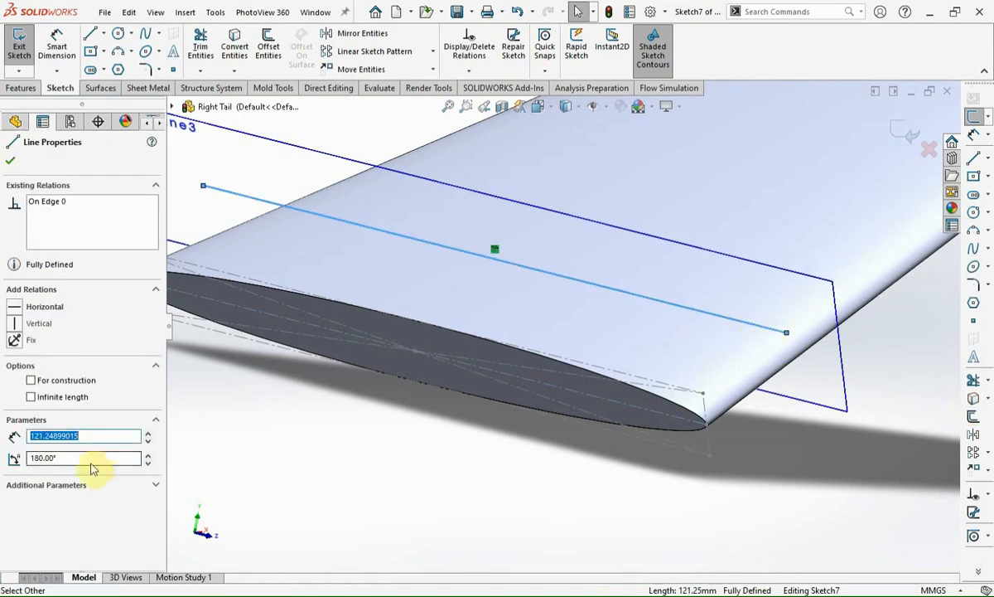
click(31, 380)
click(10, 164)
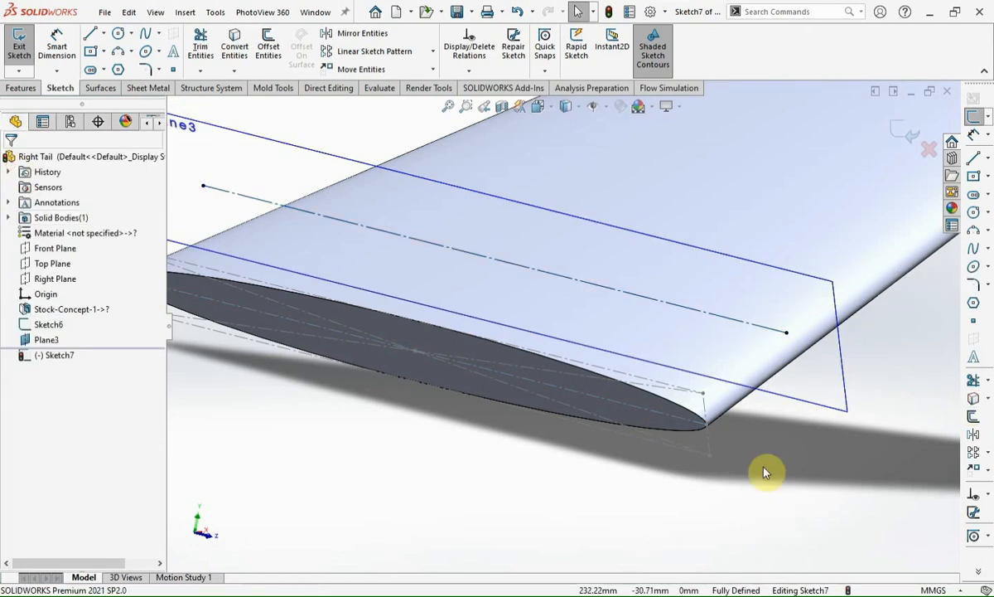
- Finish the sketch and create a reference plane through the converted line and the end-face centerline
click(762, 330)
ctrl+click(657, 412)
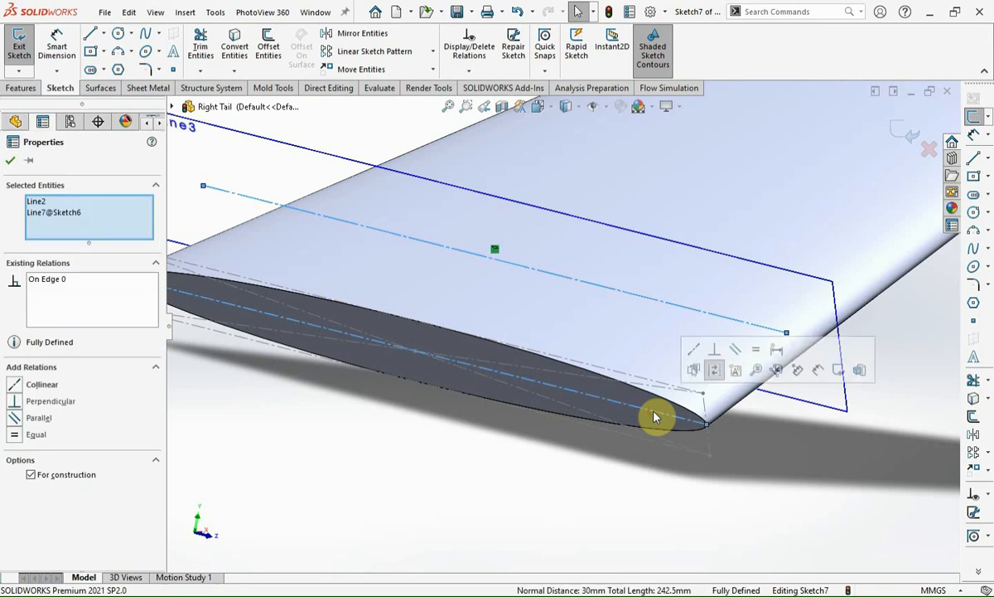
click(895, 137)
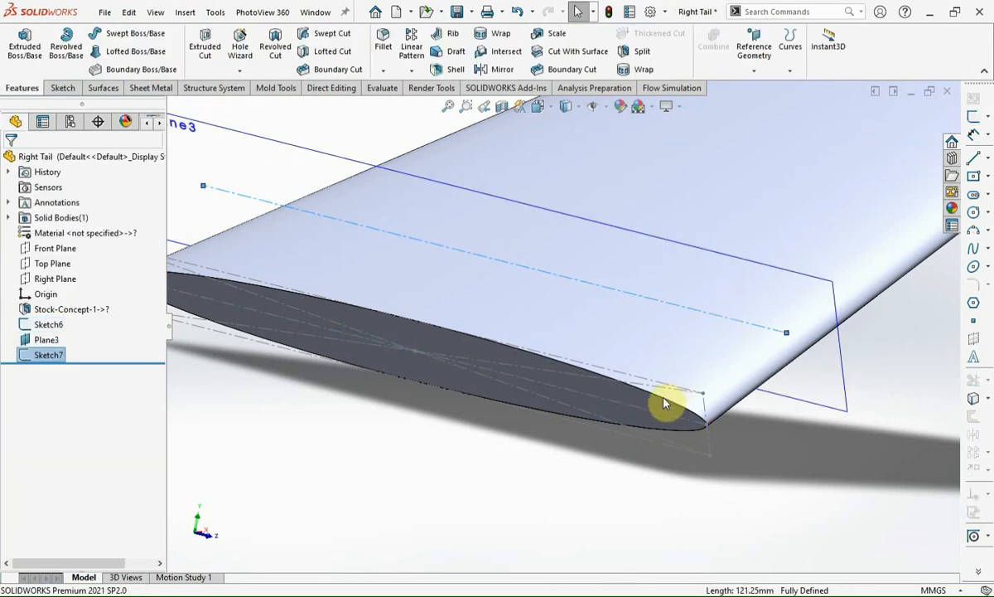
click(740, 60)
click(749, 88)
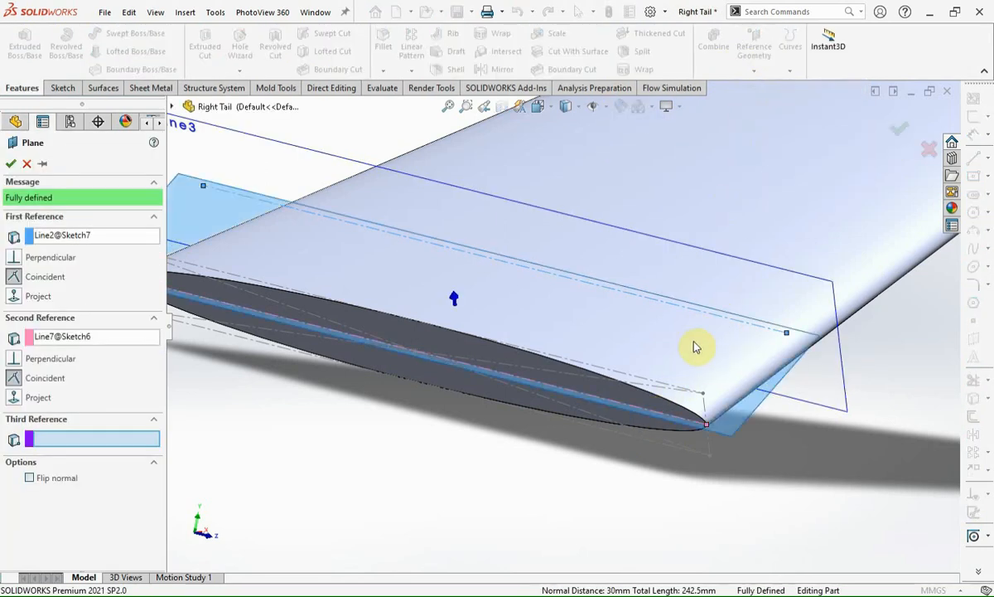
scroll(578, 386, up, 2)
click(898, 131)
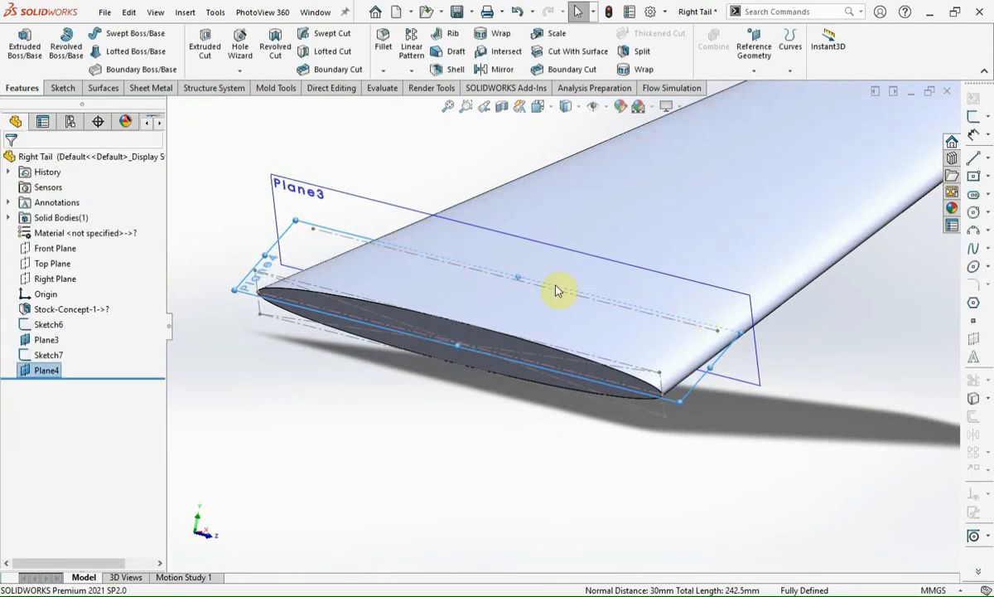
- Enlarge the displayed outline of Plane4 so it extends along the tail
click(785, 373)
click(714, 363)
drag(853, 206, 934, 276)
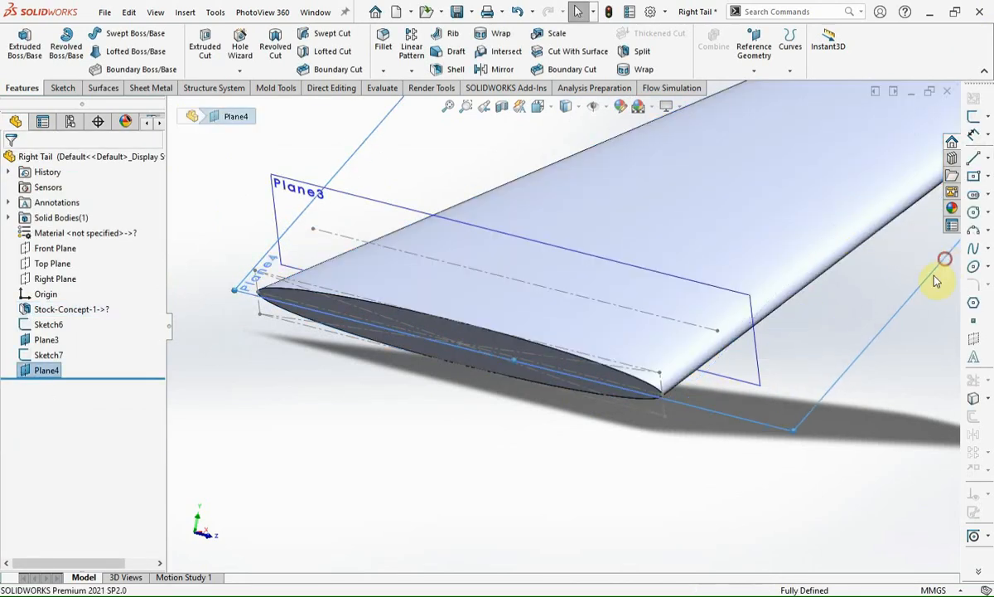
click(667, 486)
click(753, 346)
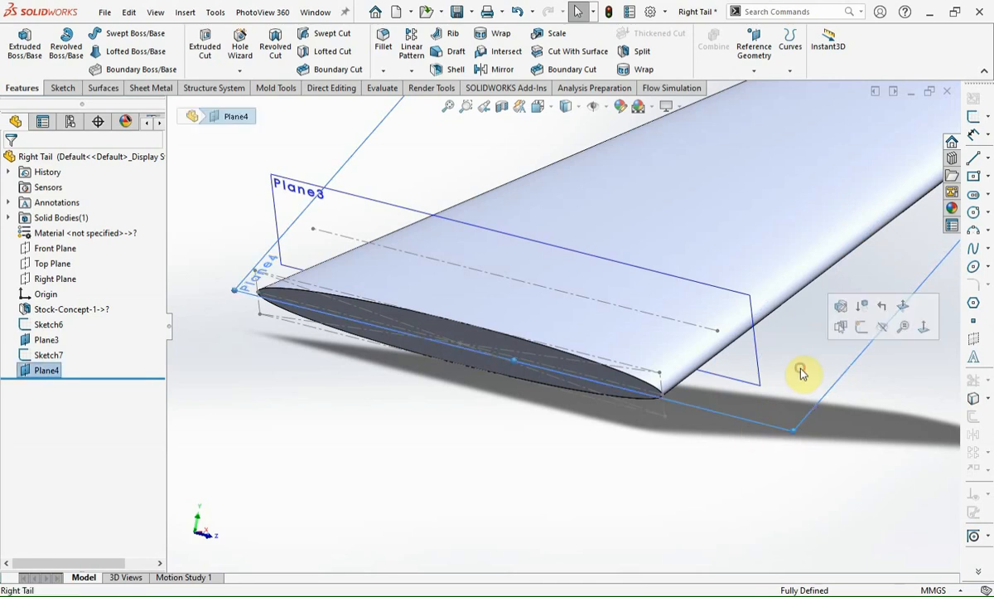
- Sketch connected centerlines on Plane4 along the tail's lower edge, partway up the root edge, and inward parallel to the lower edge
click(974, 116)
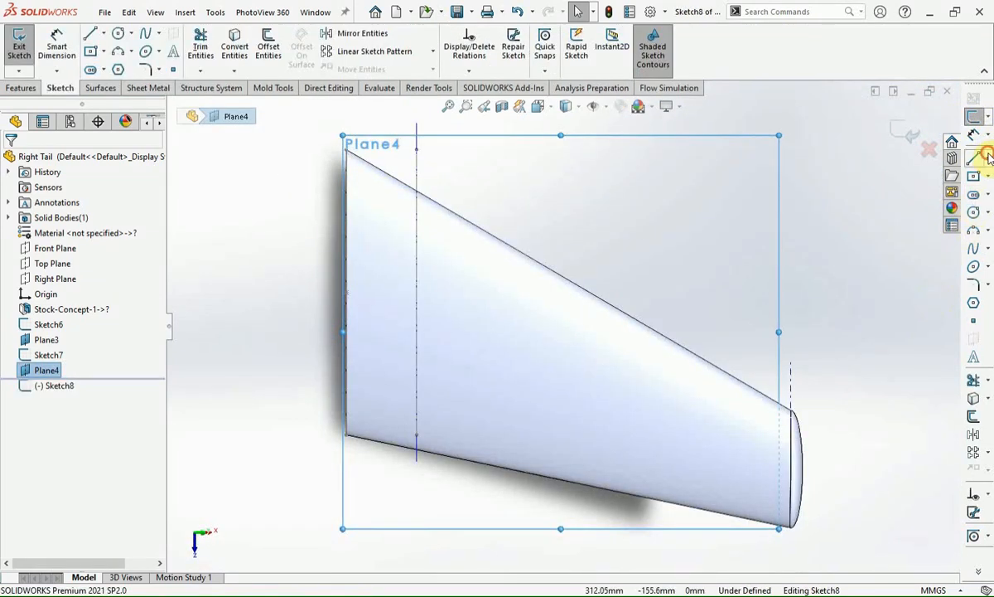
click(980, 158)
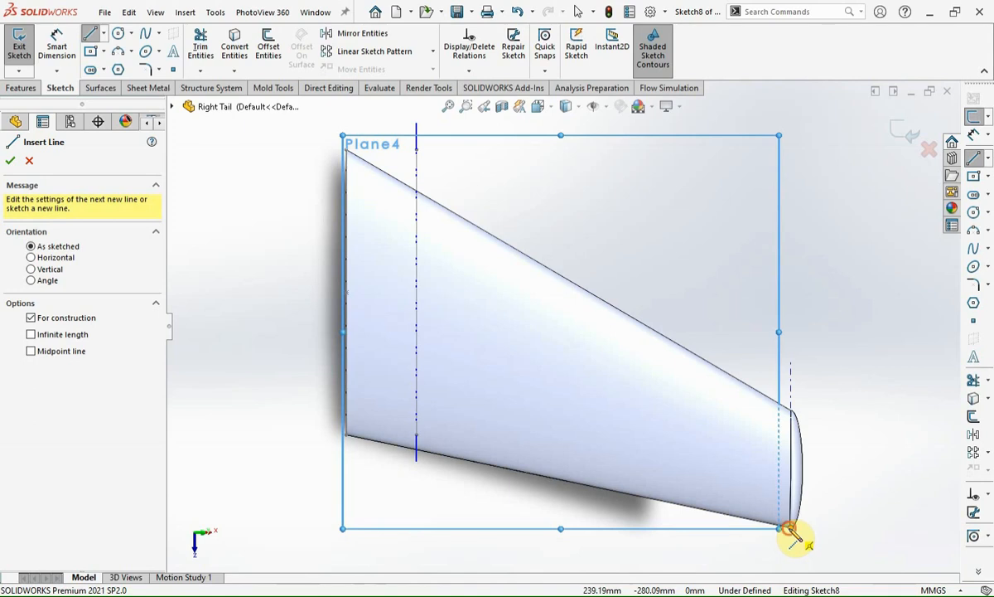
click(786, 528)
click(347, 435)
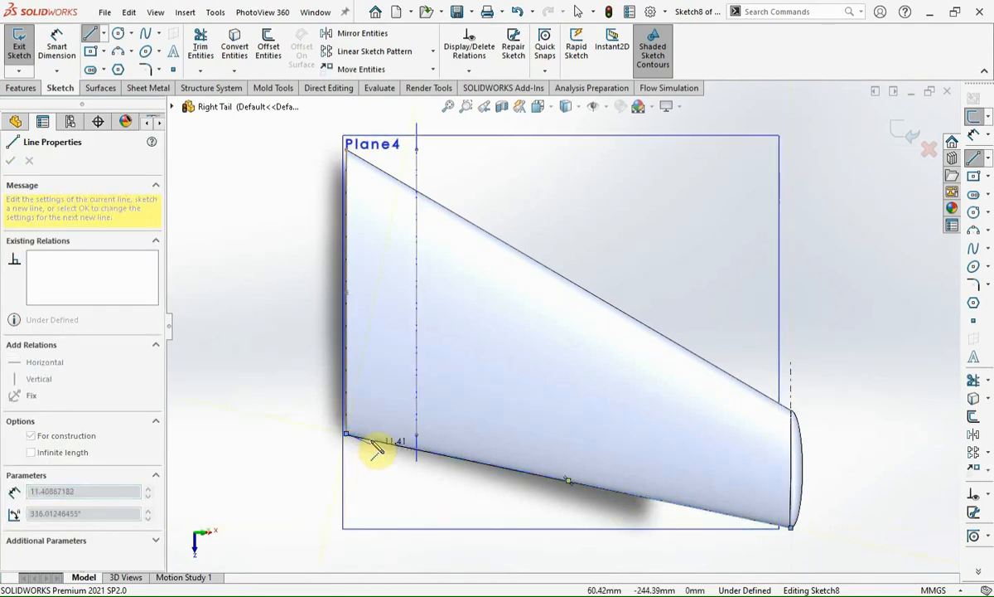
click(347, 359)
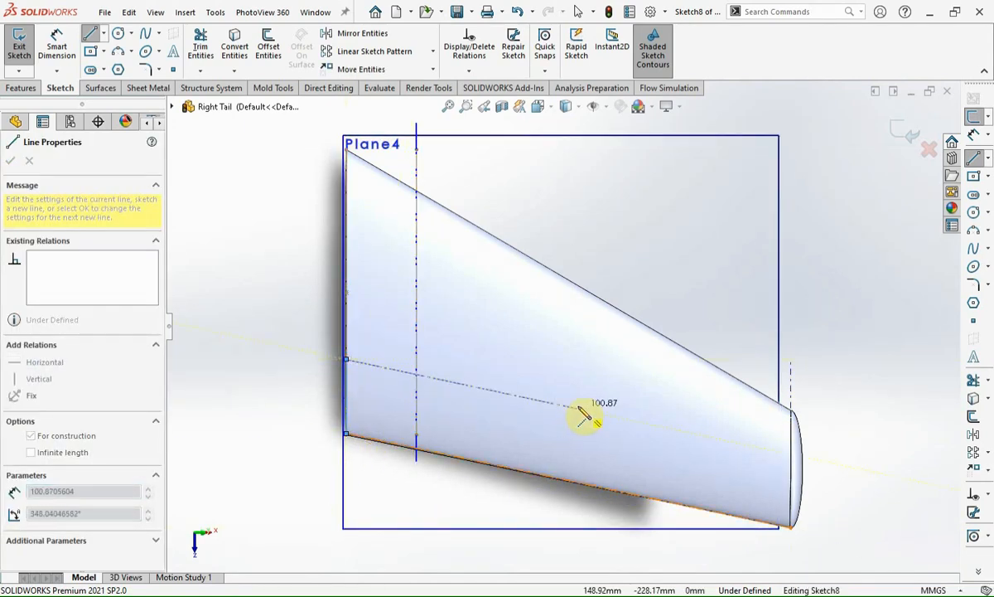
click(660, 434)
key(Escape)
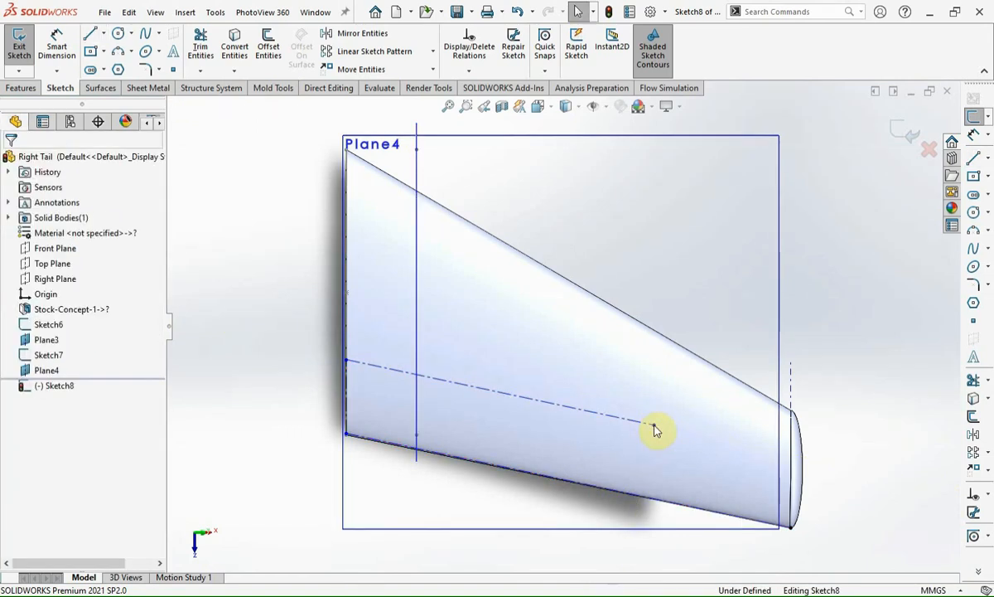
- Dimension the inner parallel centerline's length at 180 mm
right_drag(643, 440, 569, 429)
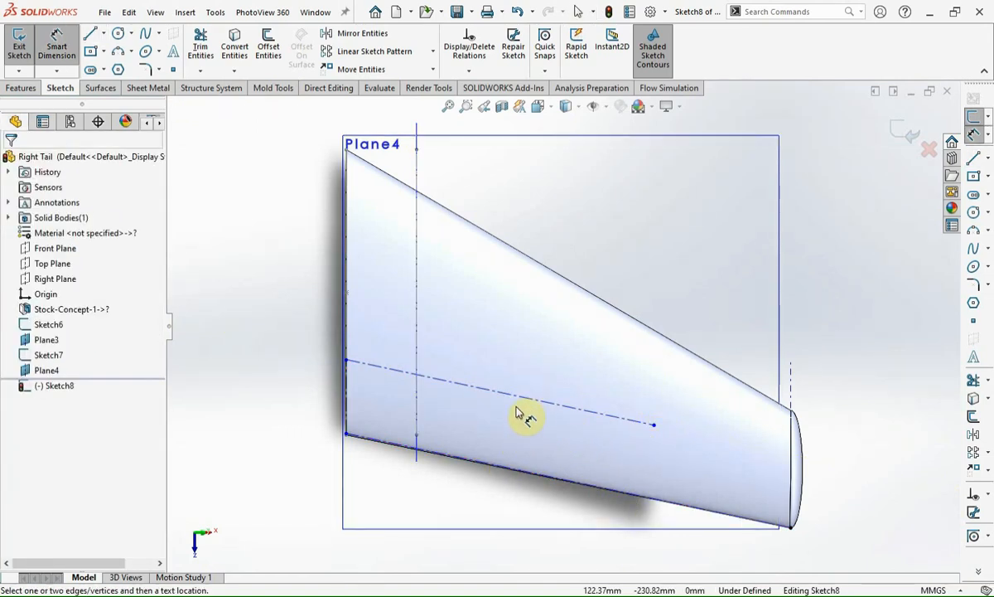
click(518, 402)
click(520, 386)
text(180)
key(Return)
key(Escape)
- Dimension the spacing between the inner parallel centerline and the lower-edge centerline at 27.72 mm
click(572, 406)
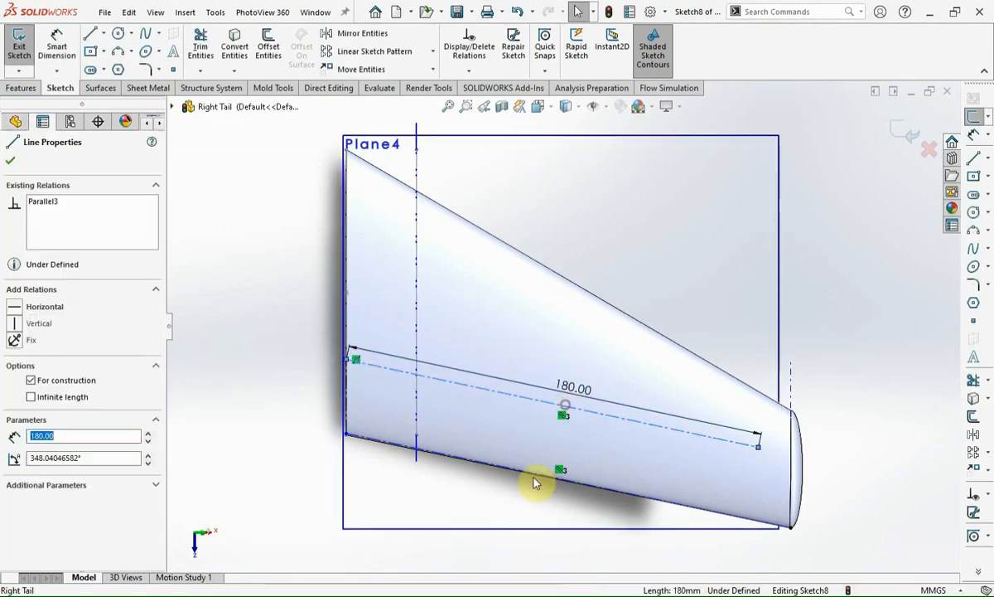
ctrl+click(533, 472)
click(648, 410)
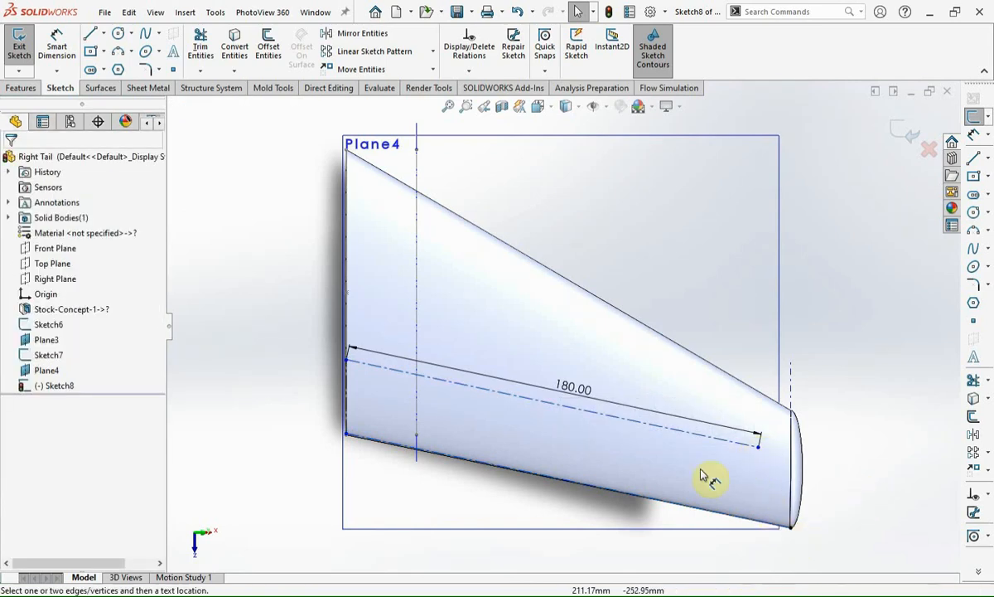
key(d)
click(505, 394)
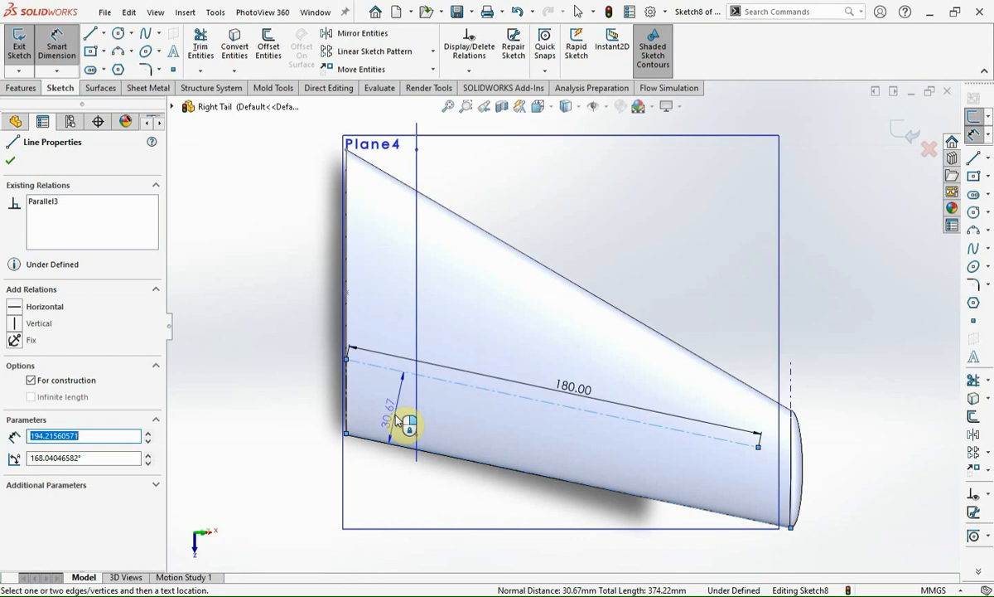
click(395, 415)
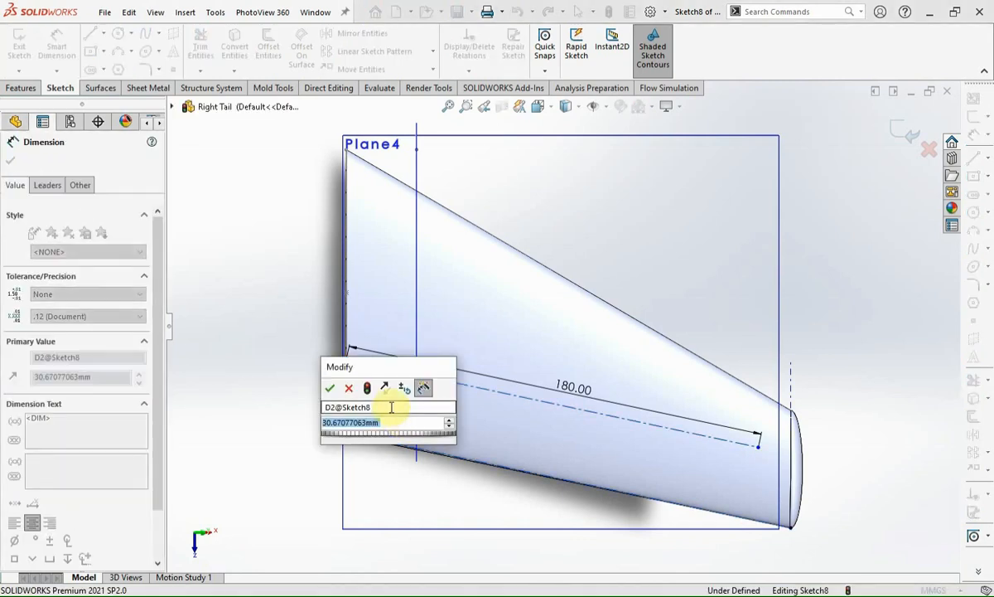
text(27.72)
key(Return)
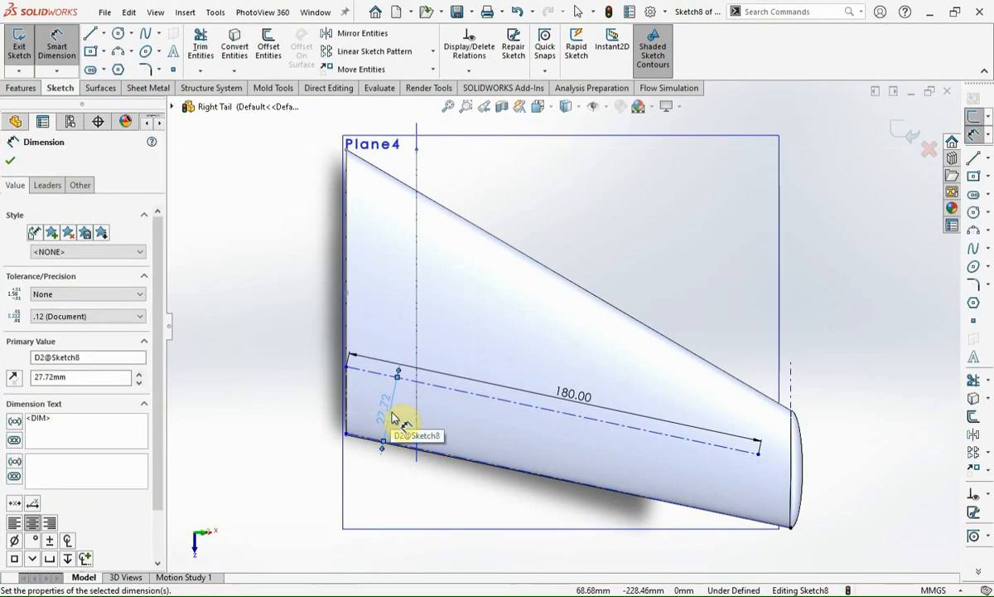
key(Escape)
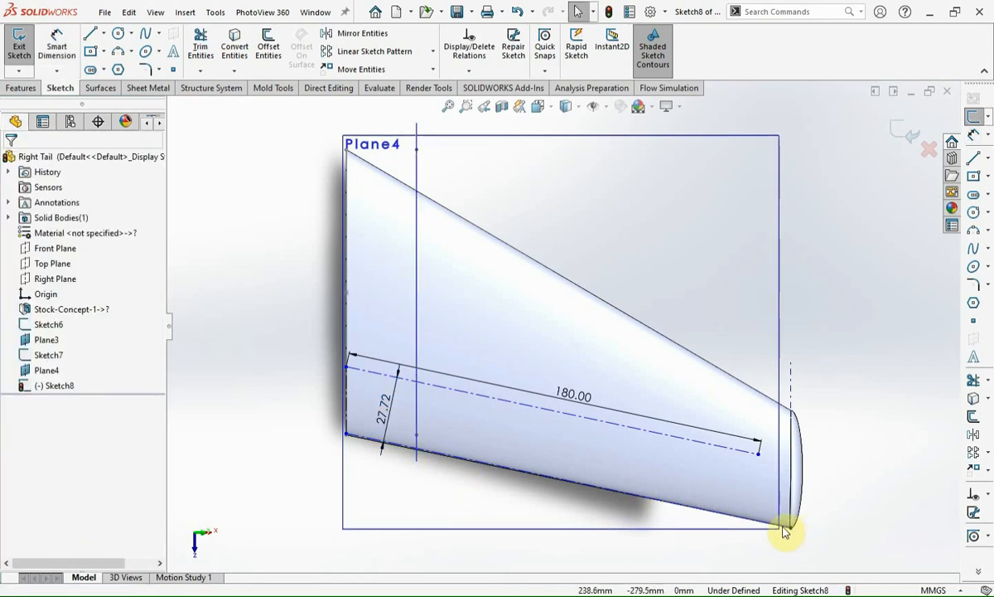
- Try to reposition the lower centerline by moving its endpoints at the root corner and the tip
scroll(358, 443, up, 5)
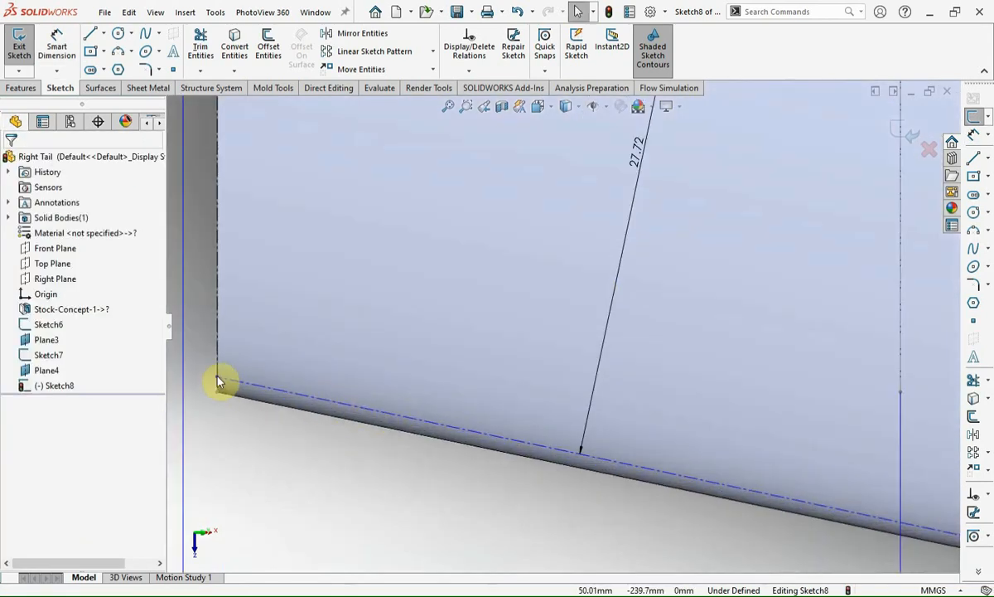
click(222, 404)
drag(222, 404, 222, 392)
scroll(300, 462, down, 8)
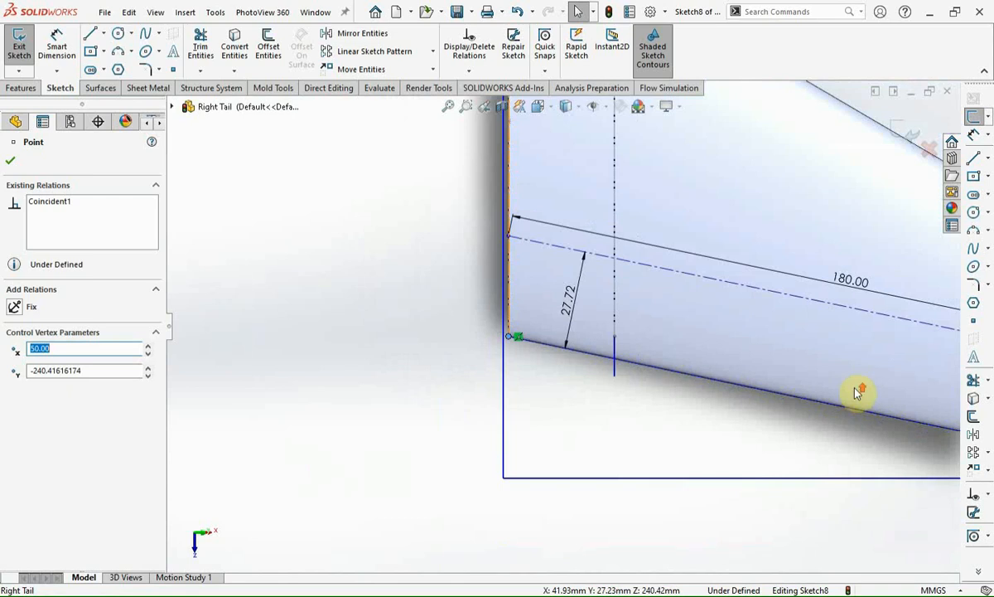
scroll(866, 399, down, 2)
scroll(870, 407, up, 6)
drag(642, 358, 572, 348)
ctrl+click(572, 346)
click(579, 379)
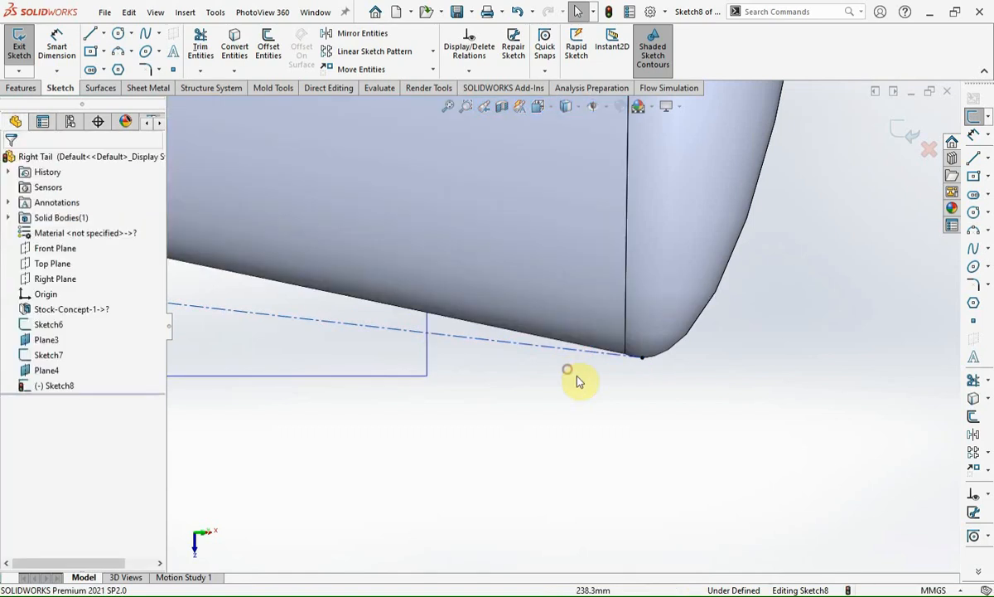
- Try to move the lower centerline's root endpoint closer to the tail's lower edge and relate it to the body corner
scroll(648, 411, down, 10)
scroll(399, 286, up, 5)
scroll(421, 337, up, 4)
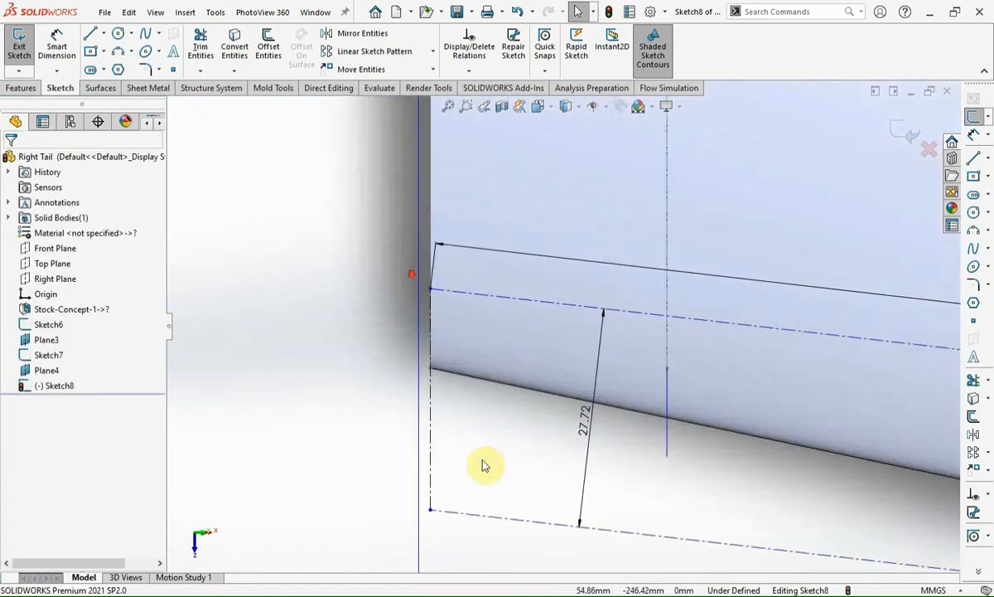
click(431, 509)
scroll(435, 406, up, 3)
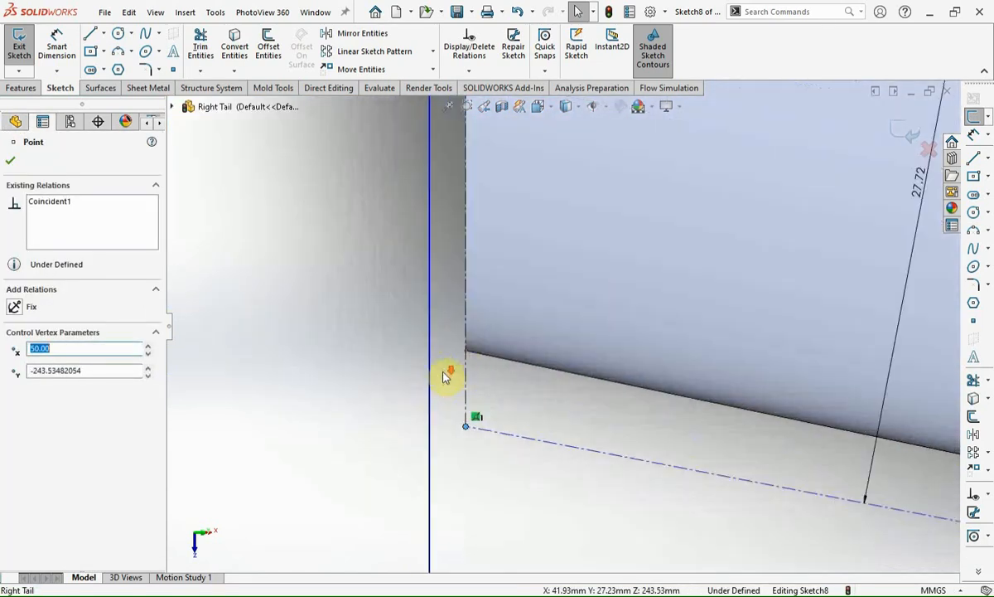
mouse_move(468, 431)
mouse_down()
mouse_move(465, 351)
mouse_move(466, 380)
mouse_up()
click(379, 404)
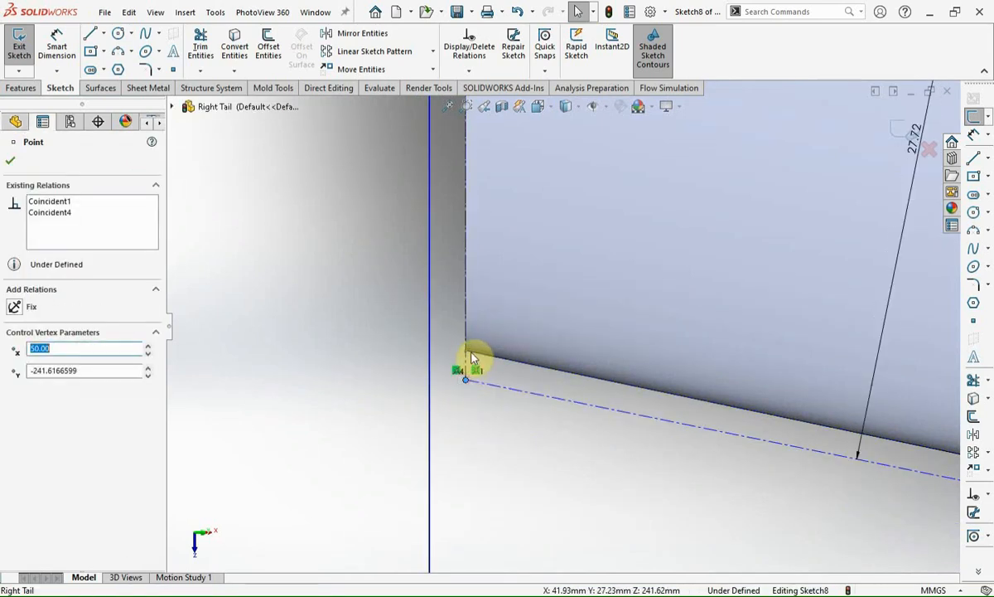
ctrl+click(475, 359)
ctrl+click(474, 355)
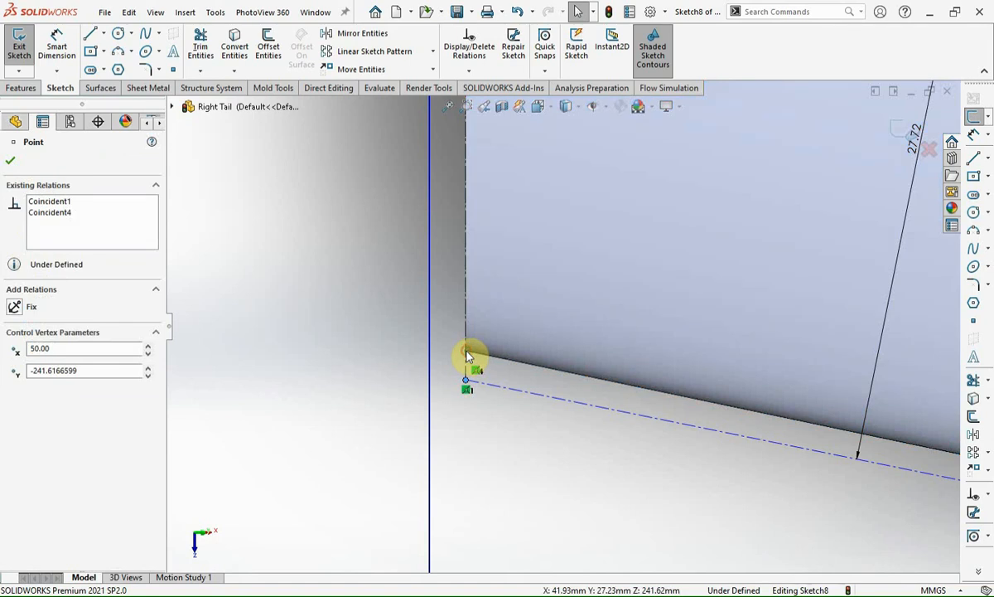
ctrl+click(468, 355)
click(394, 403)
- Generate the tail body's outline as sketch entities and make the lower centerline's root endpoint coincident with it
click(715, 397)
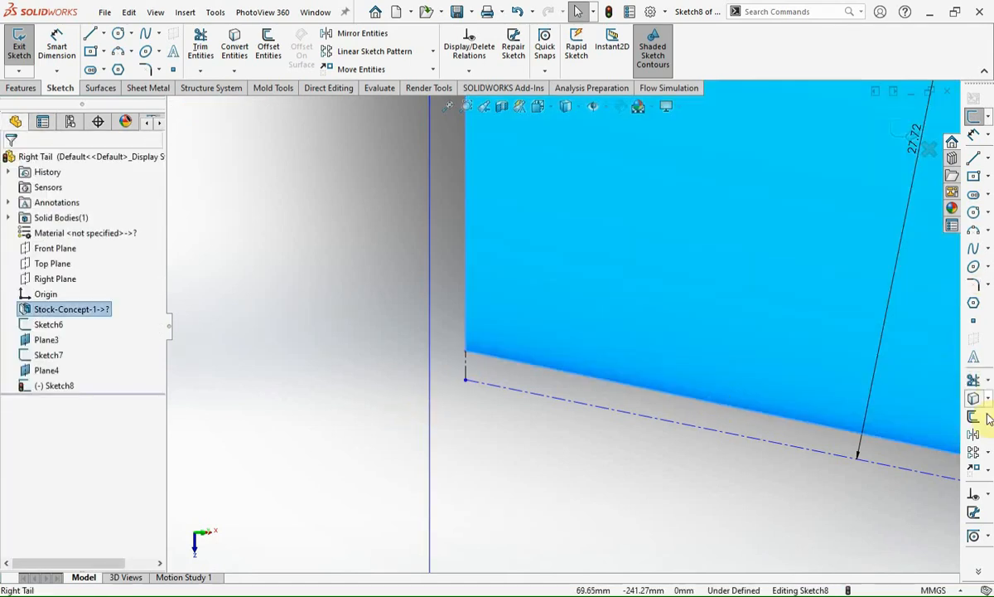
click(988, 399)
click(961, 428)
click(467, 380)
click(487, 355)
click(73, 406)
click(10, 161)
- Sketch a centerline from the tip edge to the vertical construction line near the root, between the two existing lengthwise centerlines
scroll(326, 423, up, 6)
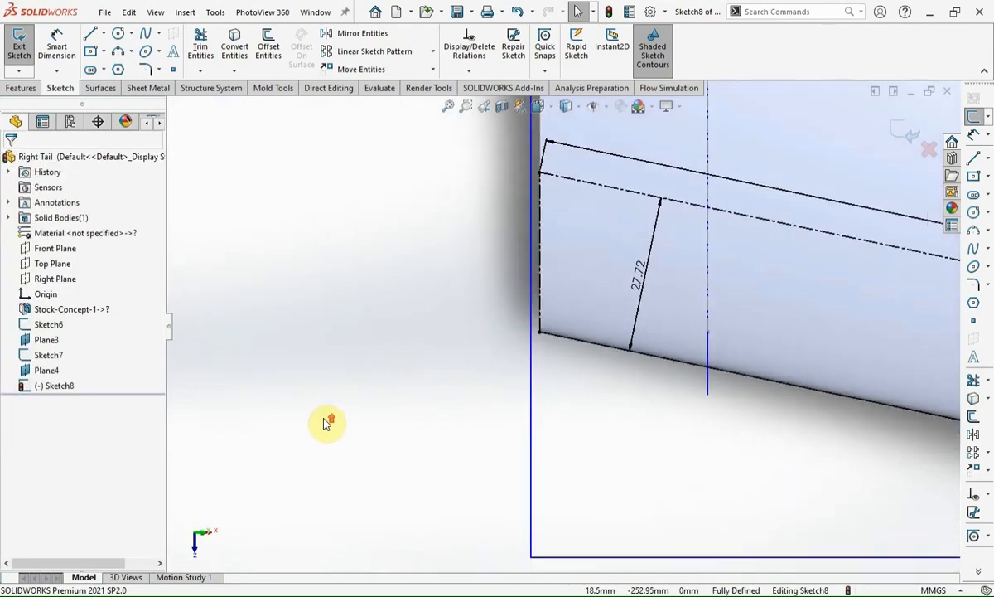
scroll(326, 423, up, 4)
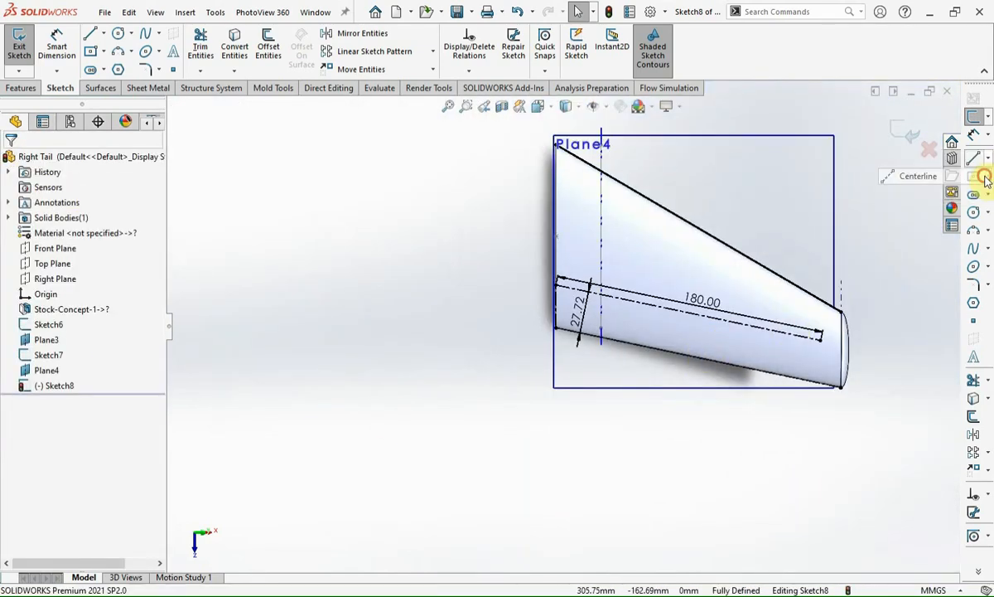
click(985, 173)
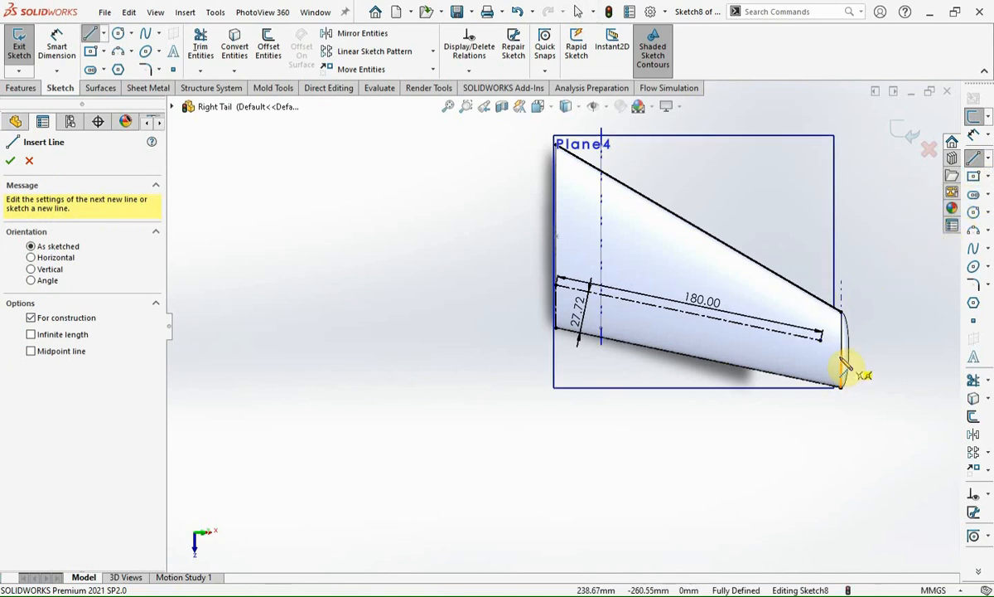
scroll(847, 368, down, 4)
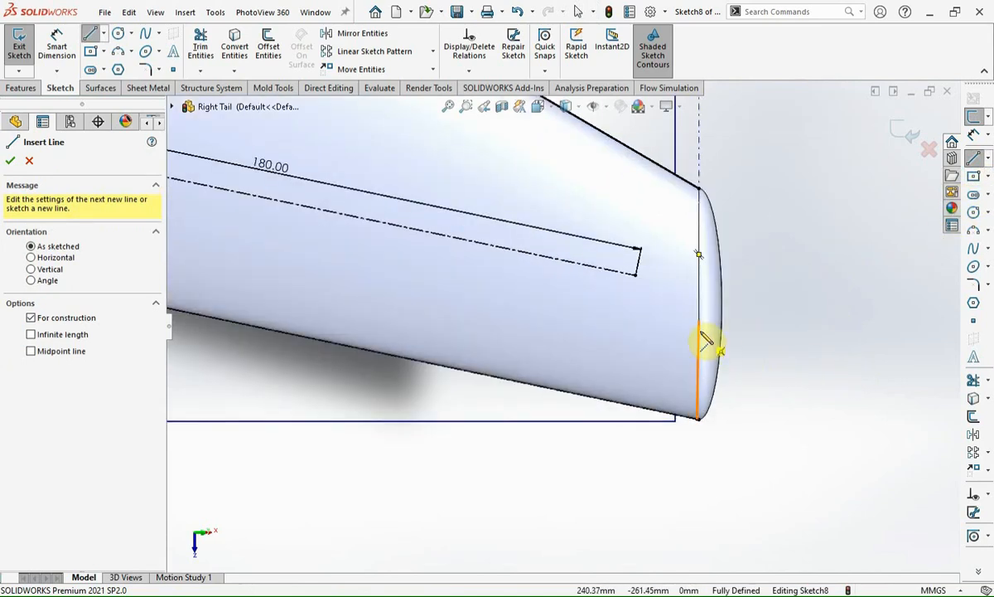
scroll(705, 331, down, 3)
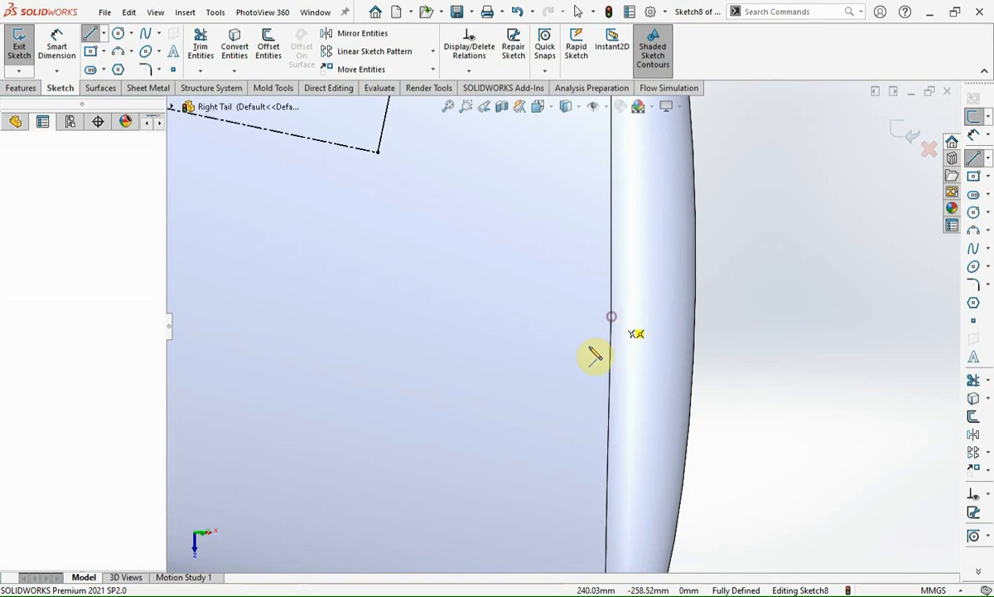
click(612, 317)
scroll(569, 319, up, 6)
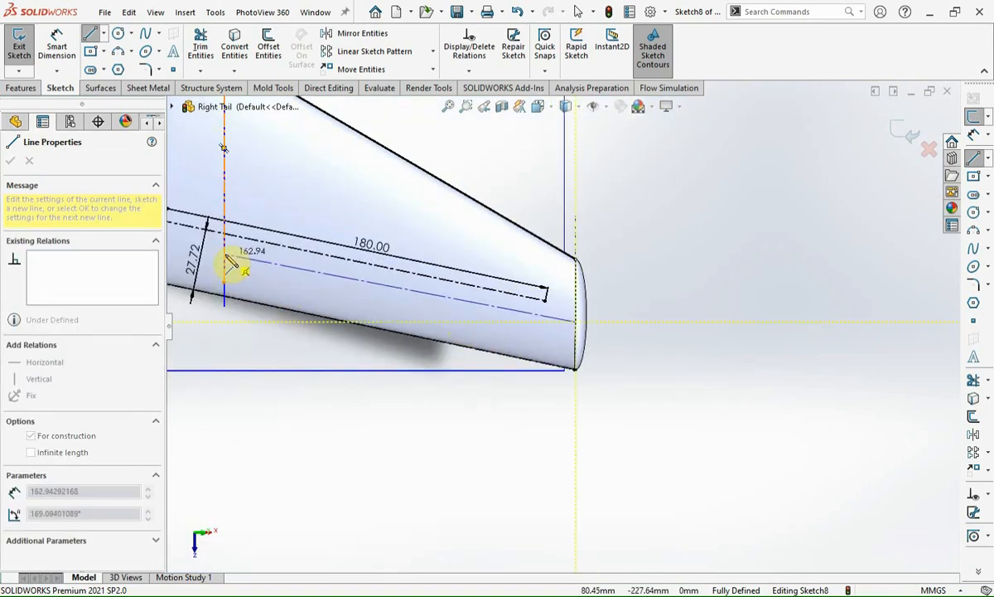
click(224, 254)
key(Escape)
- Make the new centerline parallel to the lower-edge centerline and finish the sketch
click(282, 267)
ctrl+click(285, 310)
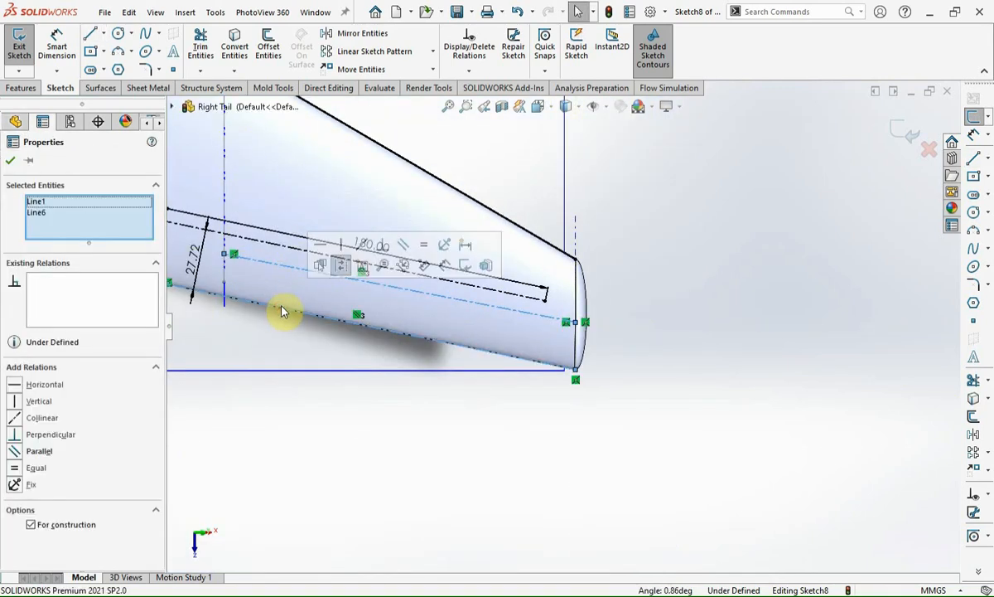
click(386, 251)
click(657, 279)
scroll(812, 373, up, 2)
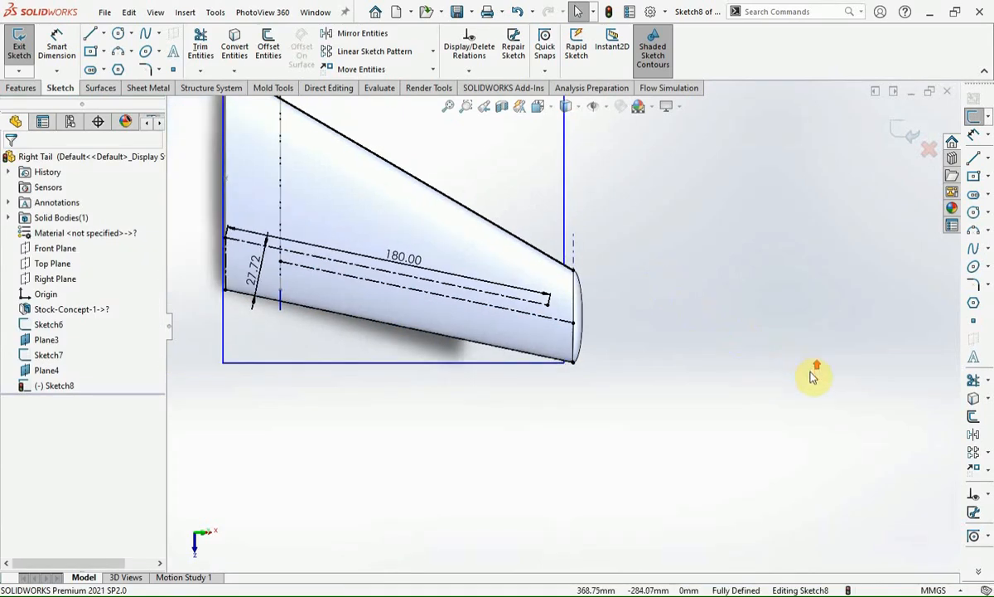
scroll(325, 172, down, 2)
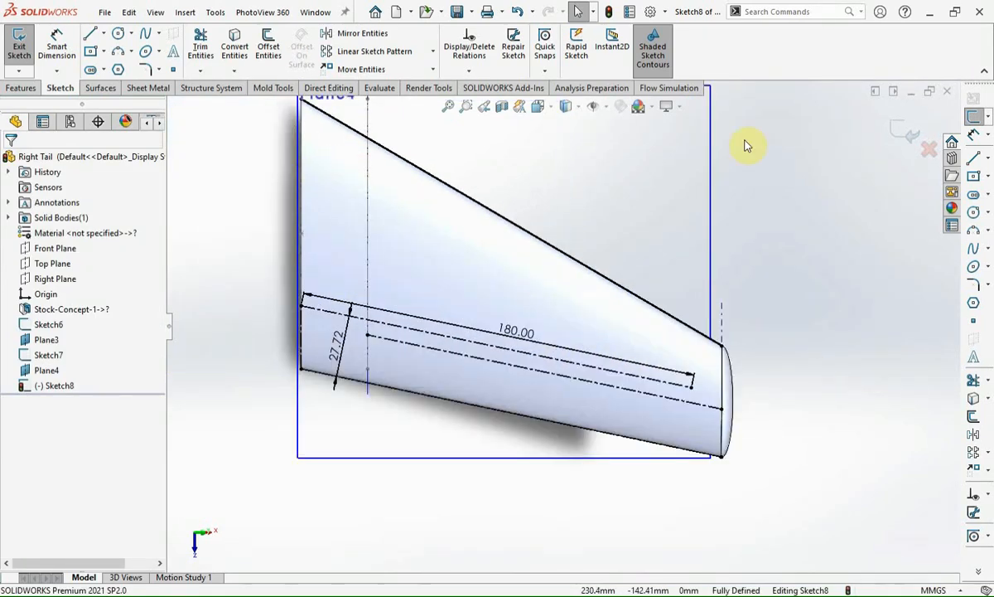
click(888, 139)
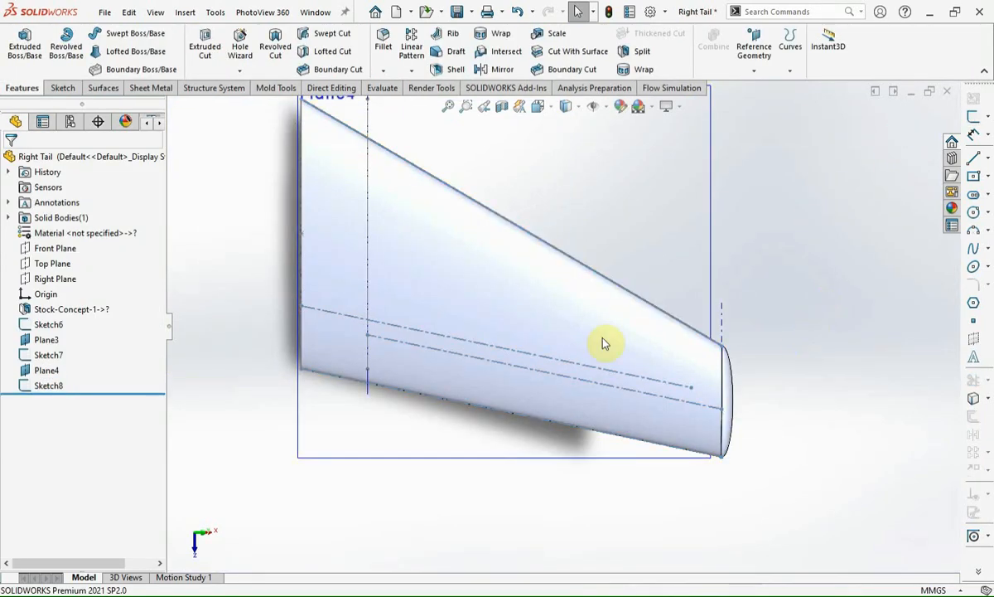
- Create a reference plane through the root endpoint of the 180 mm centerline, perpendicular to that line
click(304, 312)
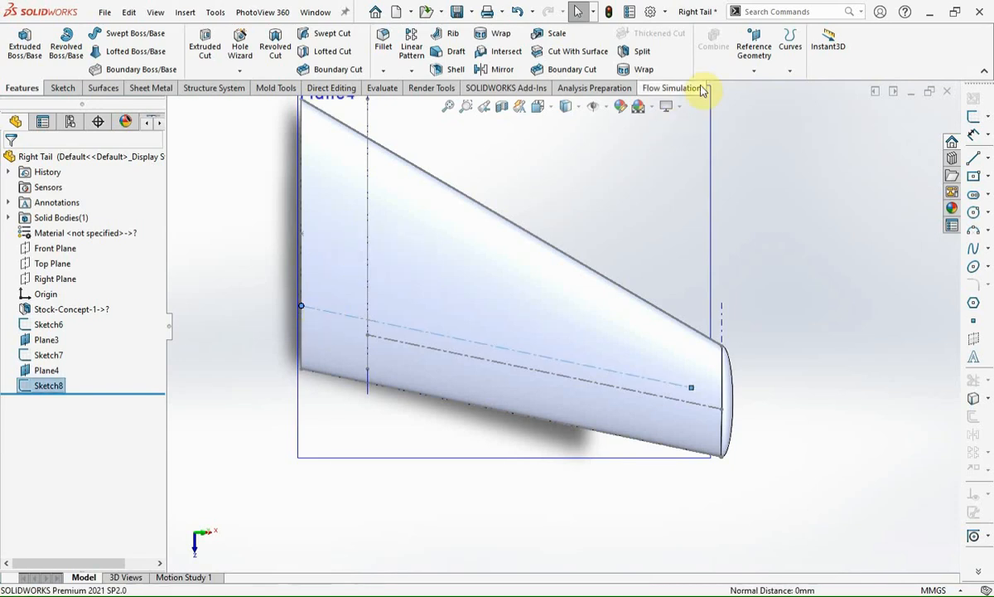
click(754, 67)
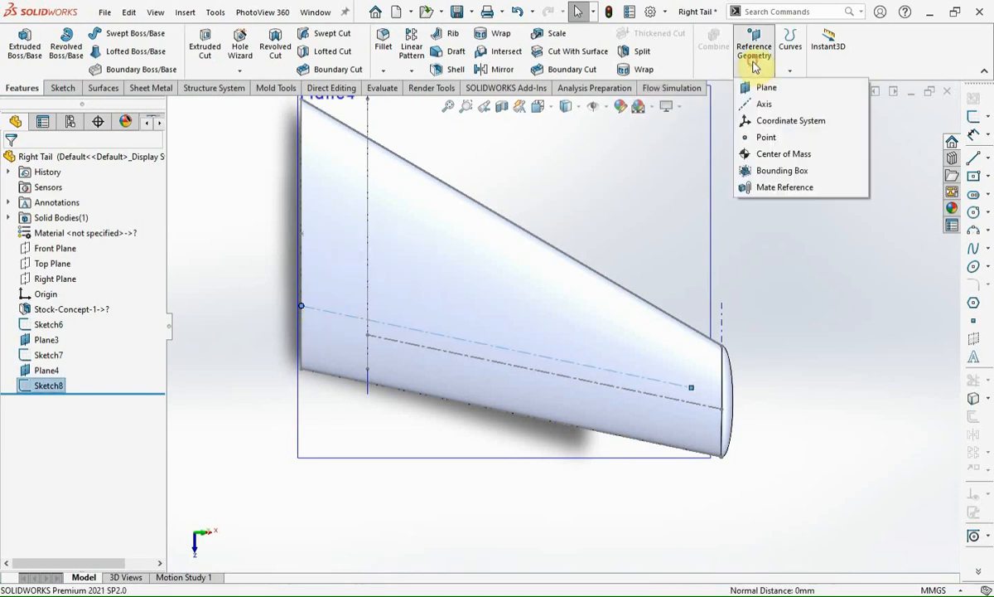
click(762, 88)
click(11, 164)
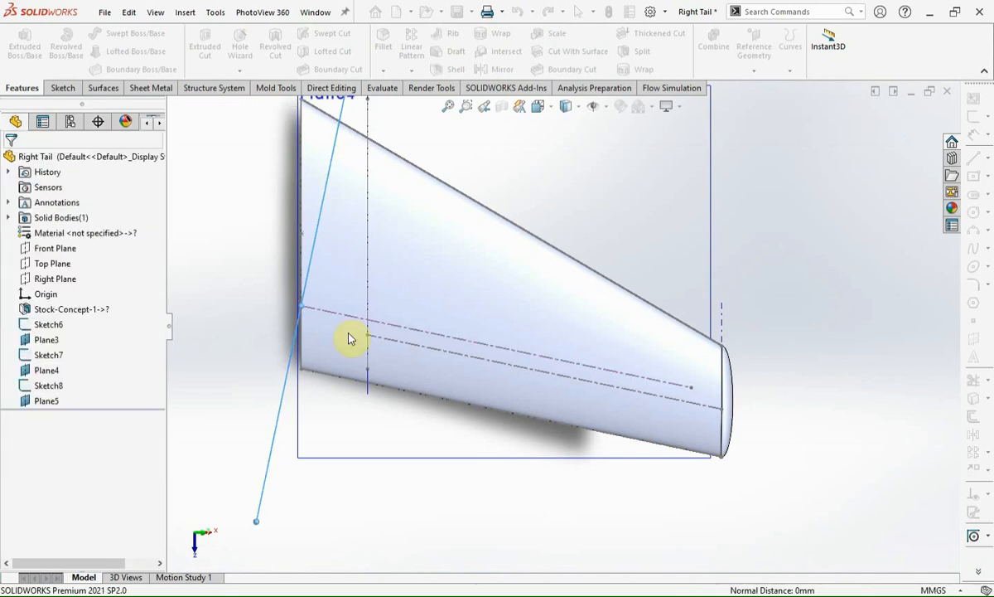
- Edit the centerline sketch to add a point at the midpoint of the 180 mm centerline, and finish the sketch
click(479, 344)
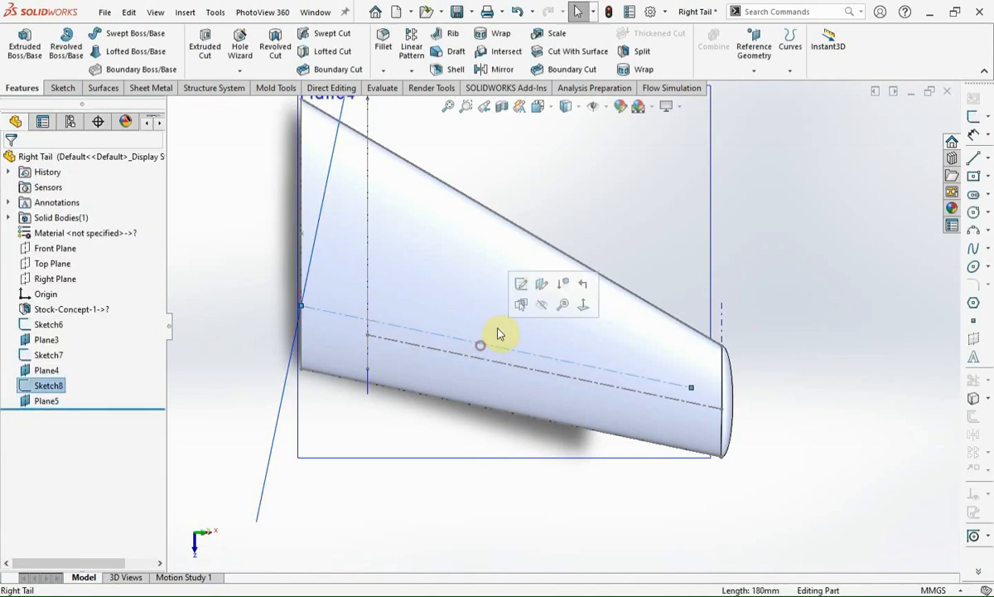
click(520, 287)
click(988, 159)
click(982, 176)
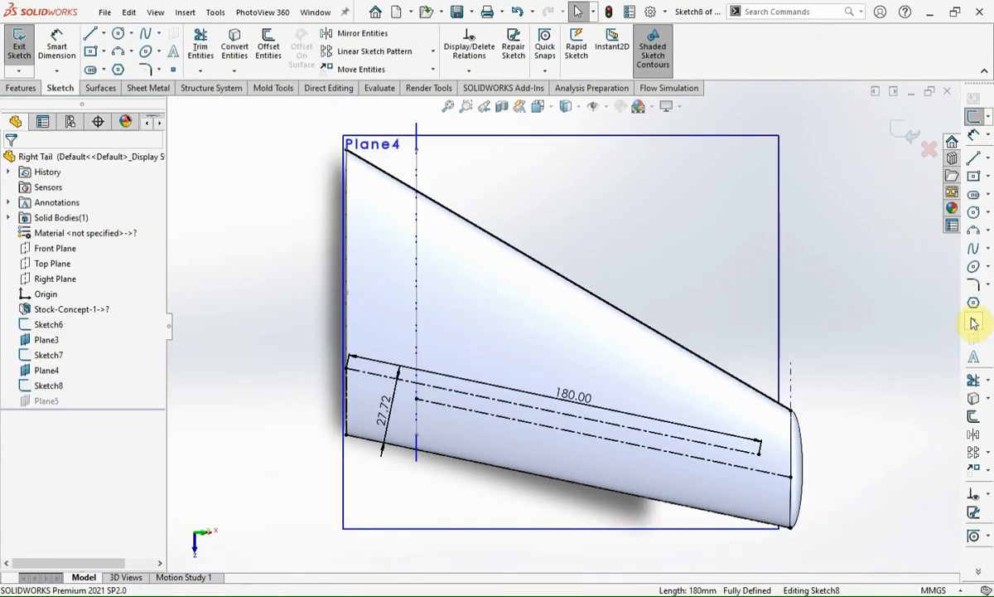
click(552, 411)
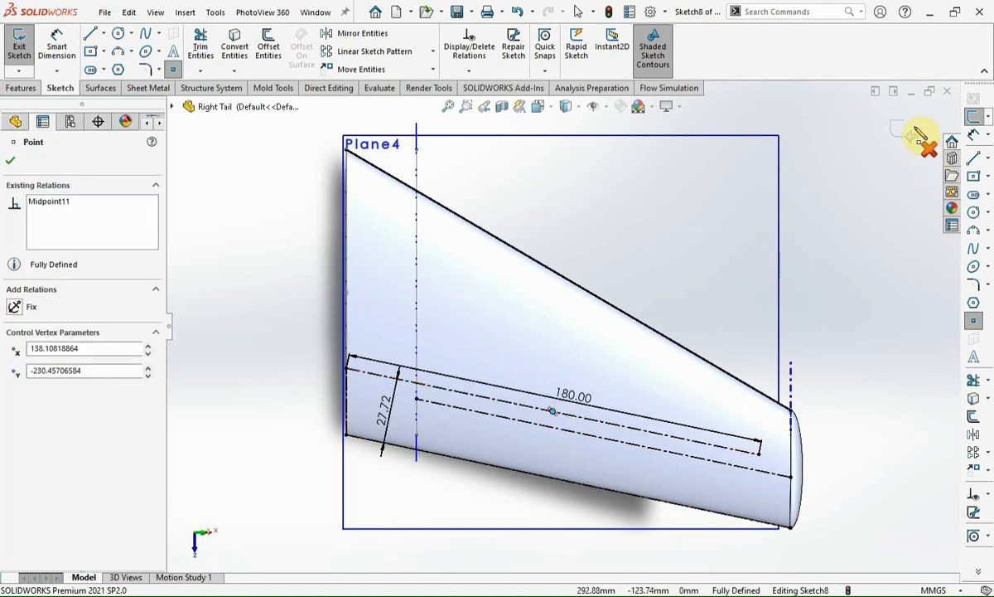
click(913, 133)
- Create a reference plane through the midpoint of the 180 mm centerline, perpendicular to that line
click(552, 412)
ctrl+click(540, 409)
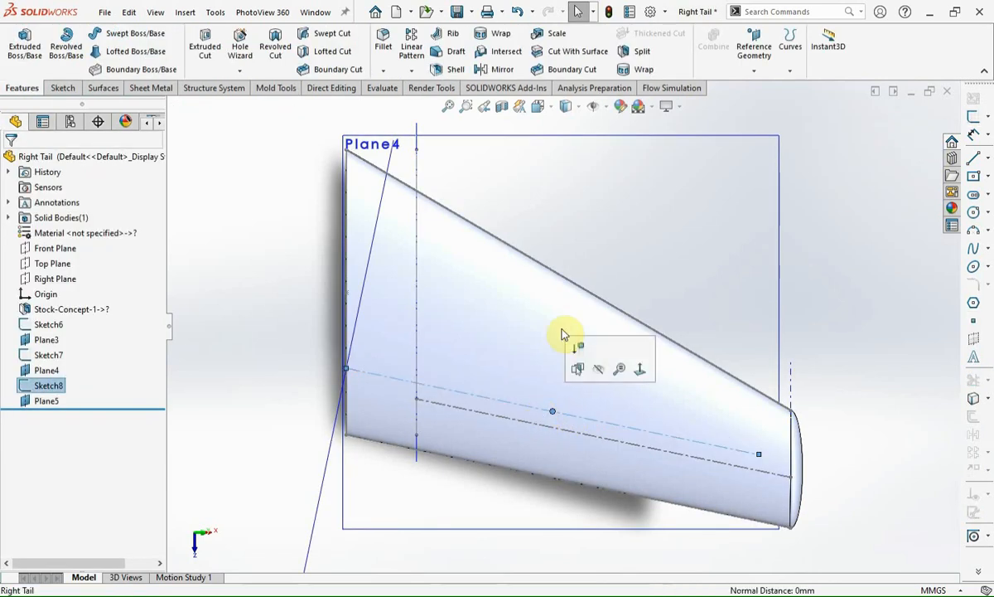
click(754, 49)
click(752, 87)
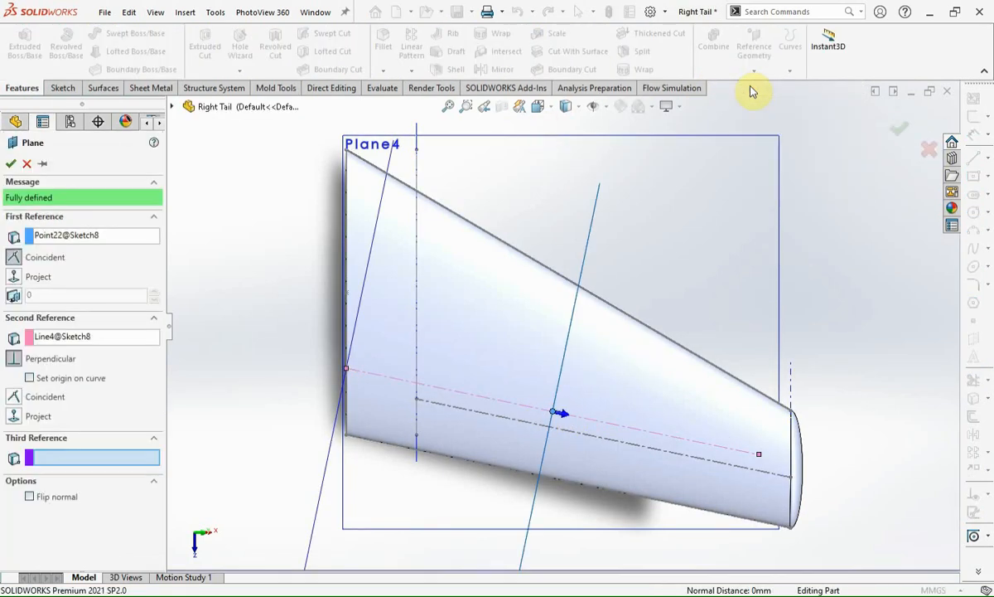
click(897, 132)
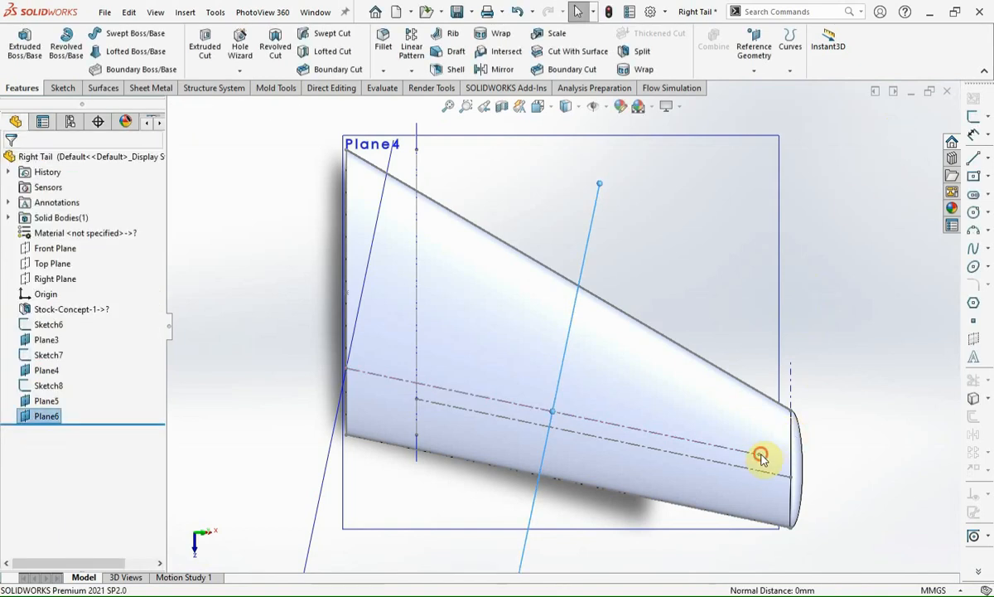
- Create a reference plane through the outer endpoint of the 180 mm centerline, parallel to the tail's flat root face
mouse_move(581, 432)
middle_down()
mouse_move(477, 227)
mouse_move(550, 222)
middle_up()
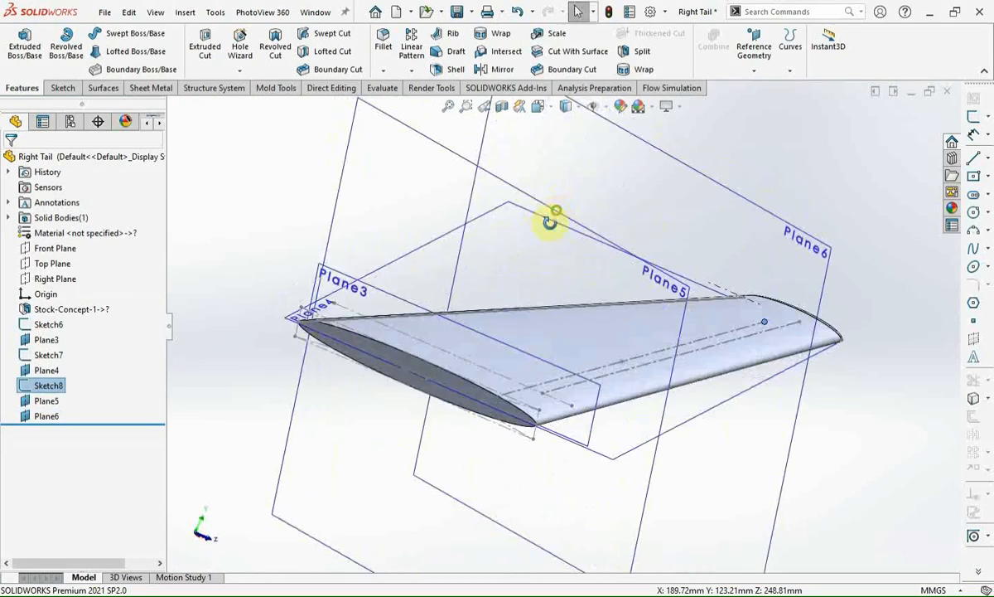
ctrl+click(411, 387)
ctrl+click(420, 381)
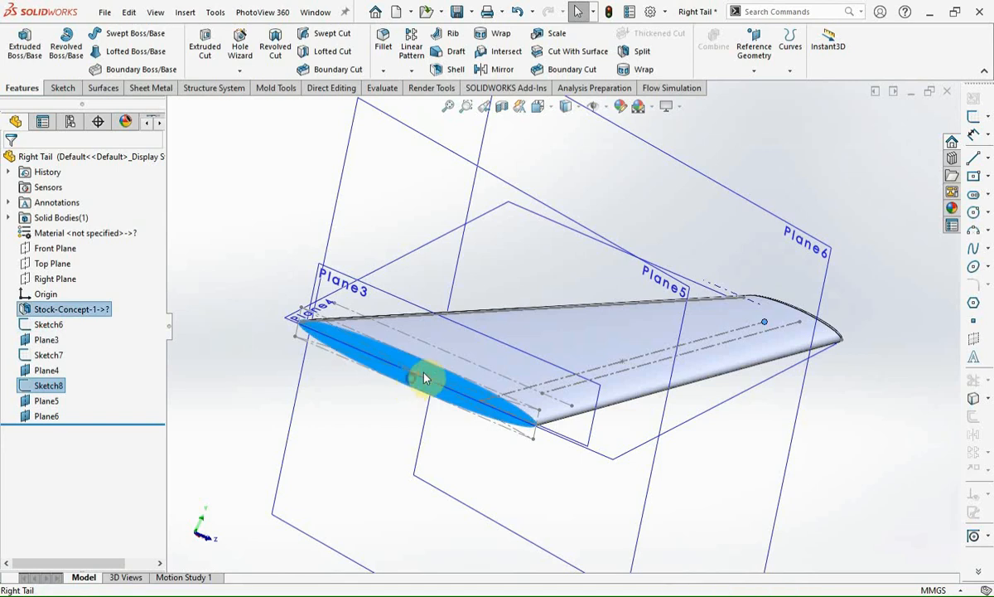
click(734, 60)
click(758, 89)
click(899, 129)
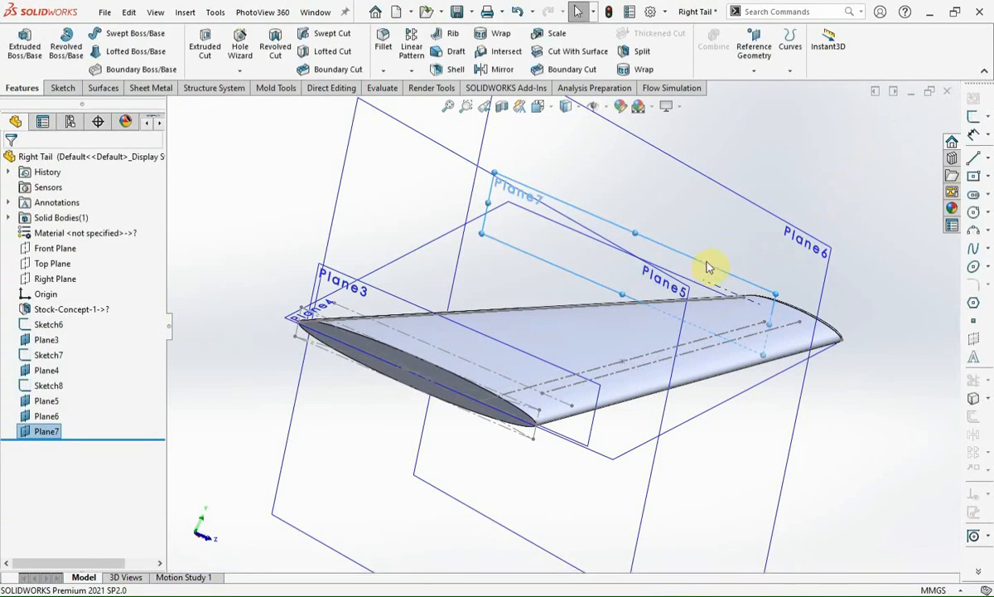
middle_drag(805, 199, 706, 342)
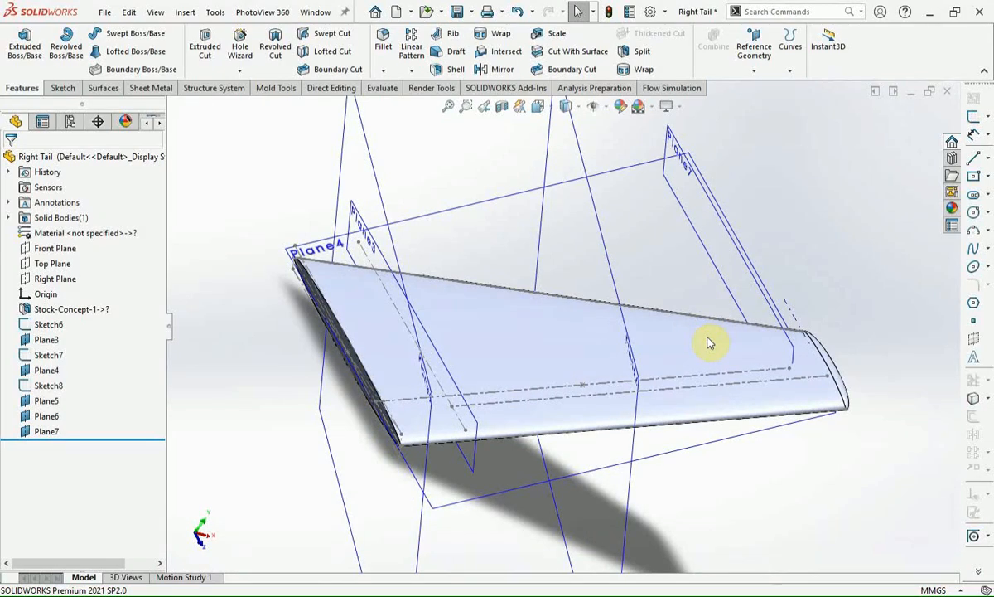
middle_drag(663, 419, 700, 395)
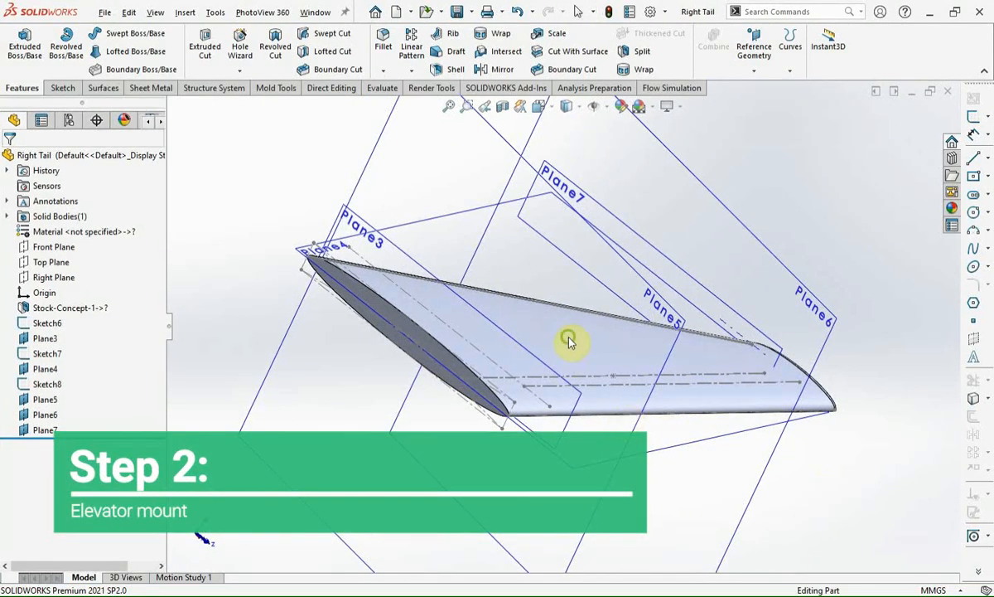
- Hide Plane5, Plane6 and Plane4 so that only the two planes parallel to the root face stay displayed
middle_drag(569, 340, 522, 443)
click(305, 262)
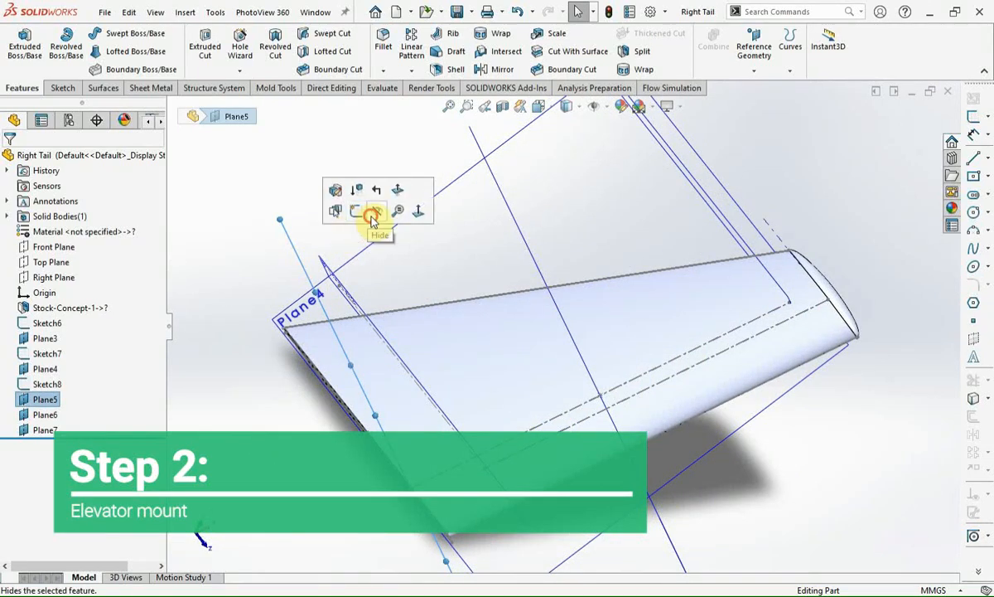
click(377, 215)
click(482, 151)
click(561, 108)
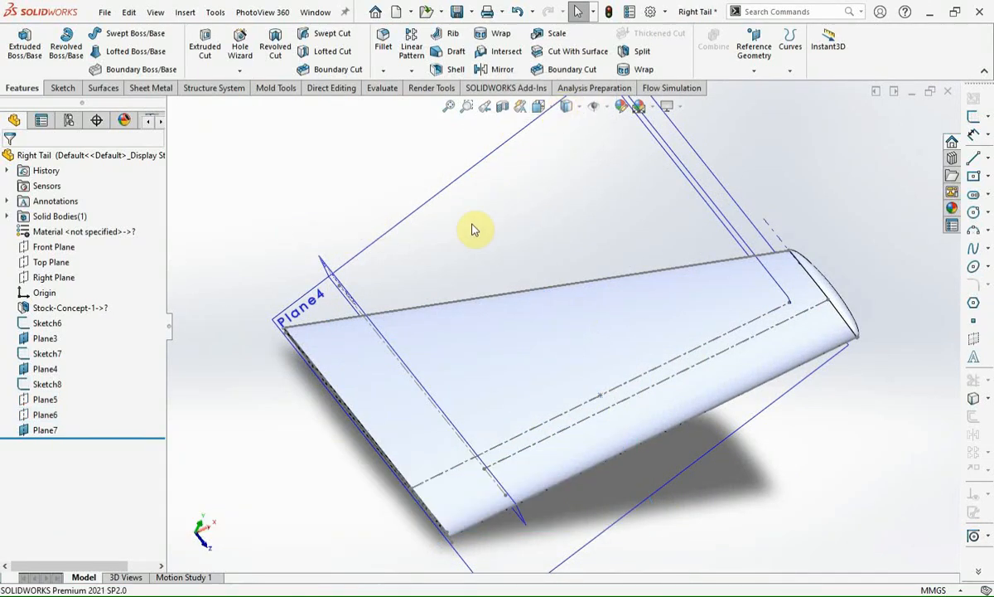
click(435, 203)
click(514, 159)
- Start a sketch on Plane3 near the root and create the intersection curve of the tail's outer surface with it
middle_drag(523, 439, 583, 334)
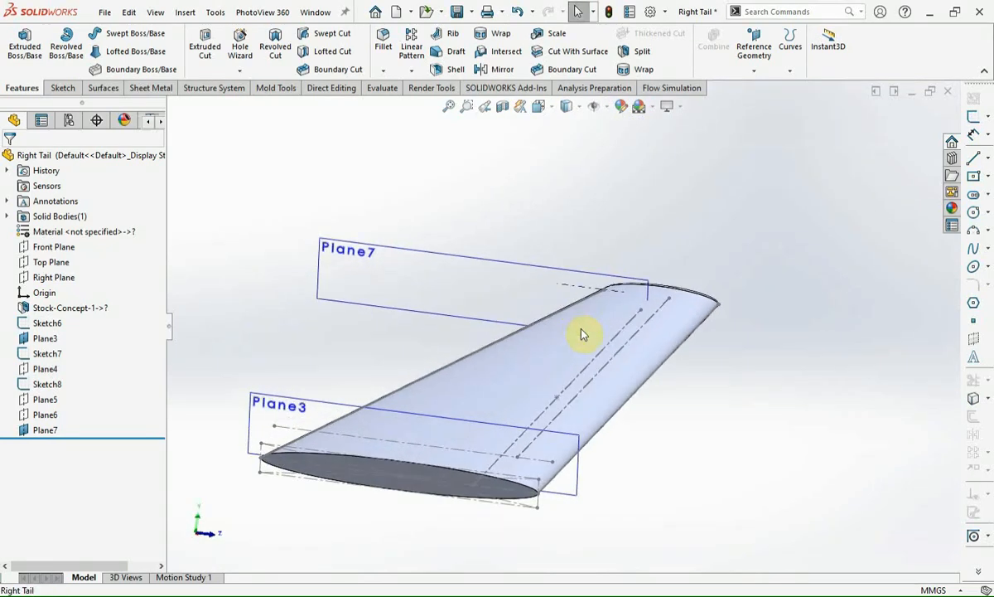
click(313, 401)
click(974, 118)
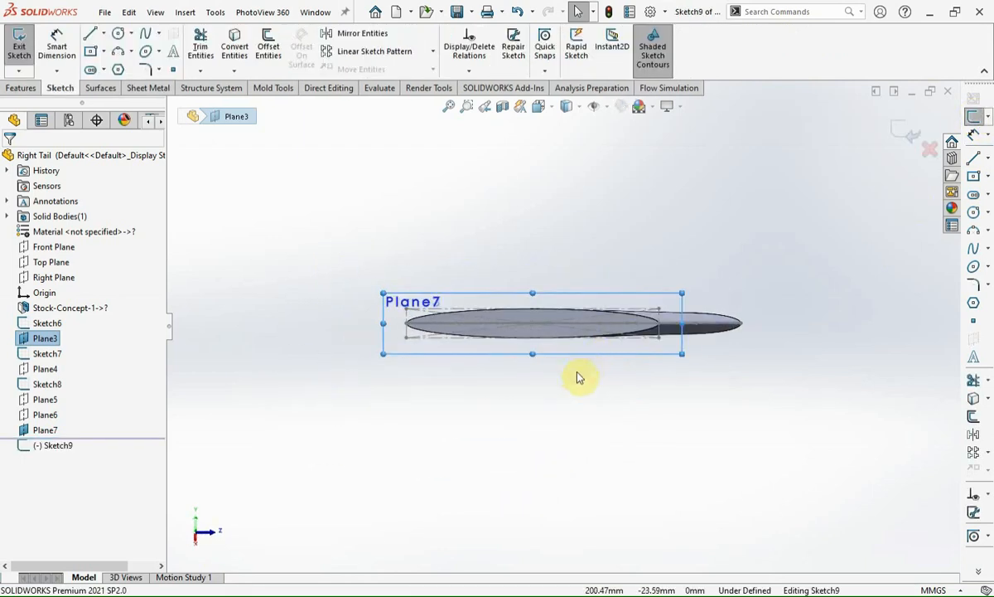
middle_drag(570, 396, 539, 460)
click(544, 349)
click(986, 401)
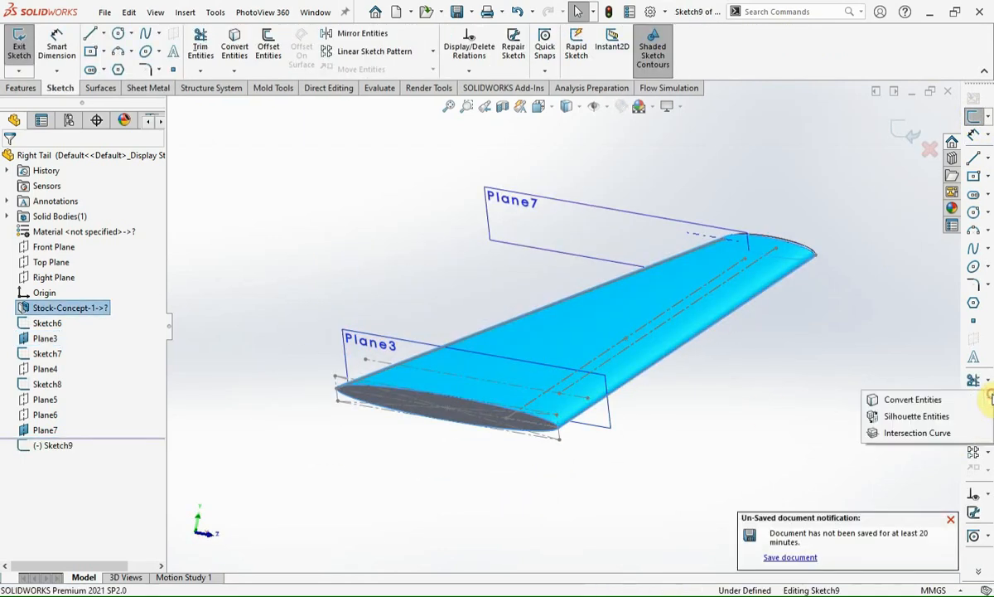
click(964, 432)
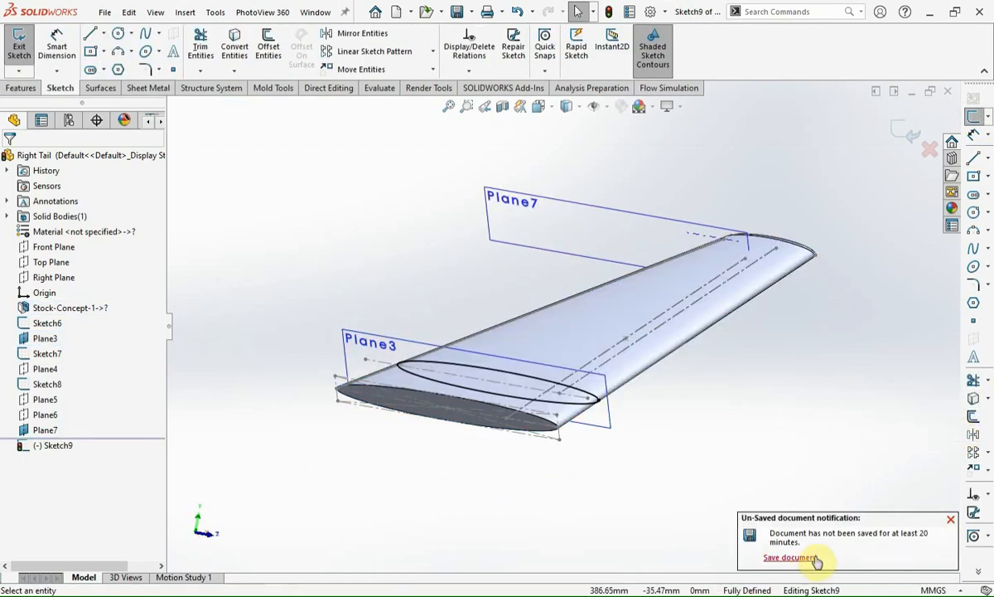
click(950, 519)
- Sketch a three-point arc from the upper to the lower profile curve, bulging away from the nearby rounded end
click(983, 216)
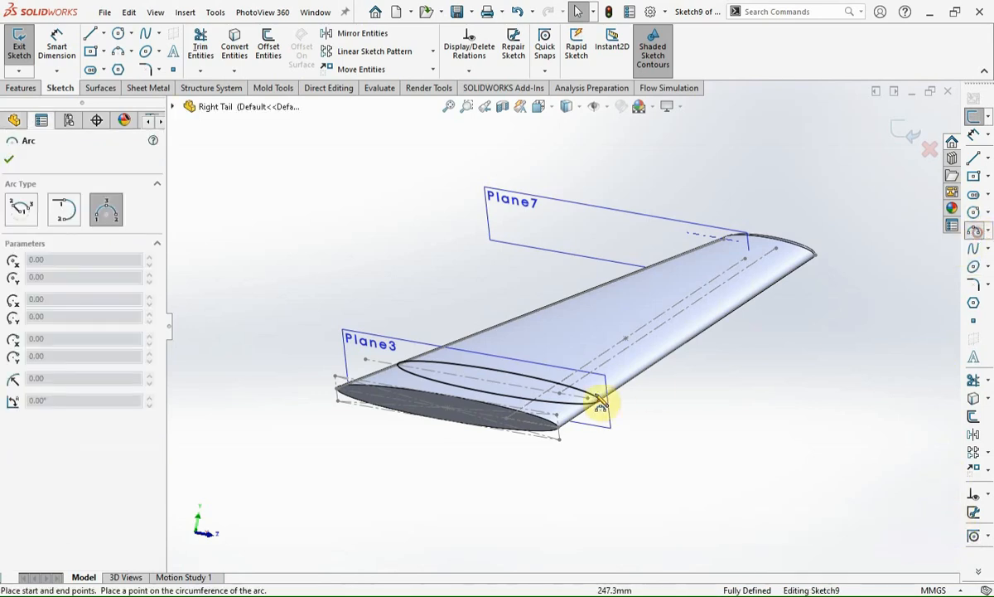
scroll(599, 400, up, 6)
click(646, 403)
click(610, 540)
click(590, 453)
key(Escape)
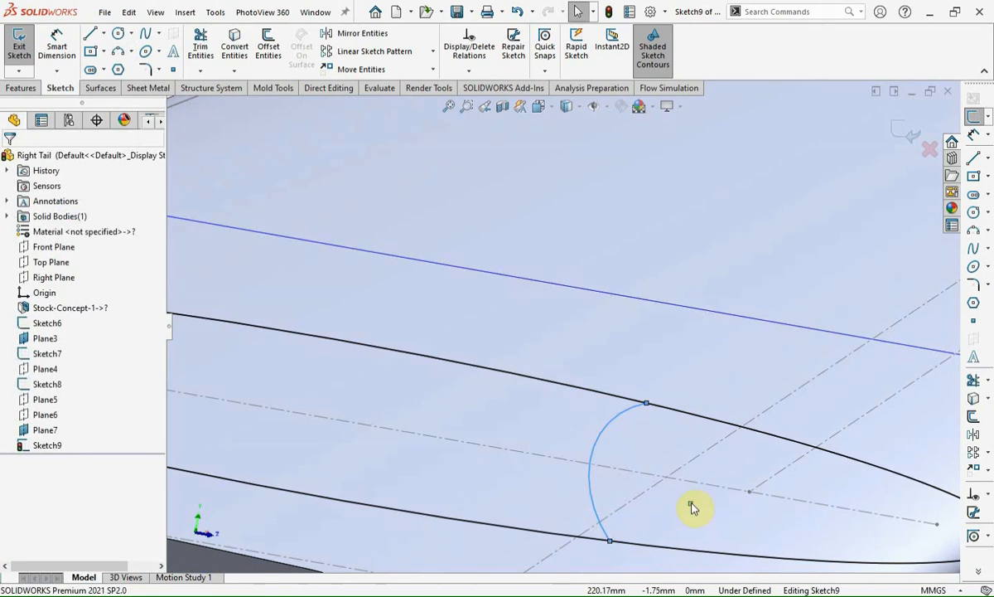
- Constrain the arc's centre point to the existing centerline running along the middle of the airfoil profile
drag(691, 504, 667, 481)
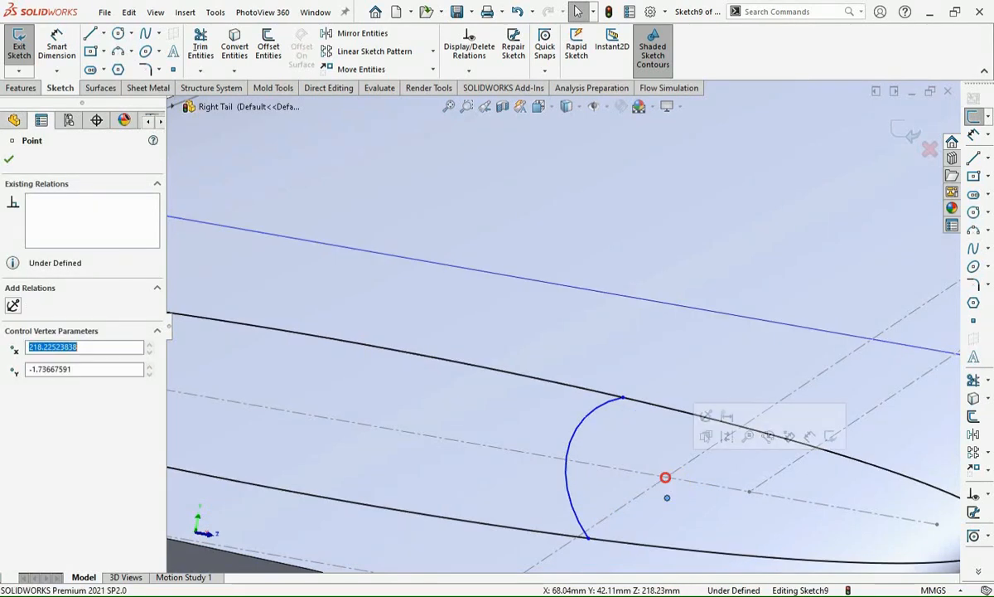
ctrl+click(666, 481)
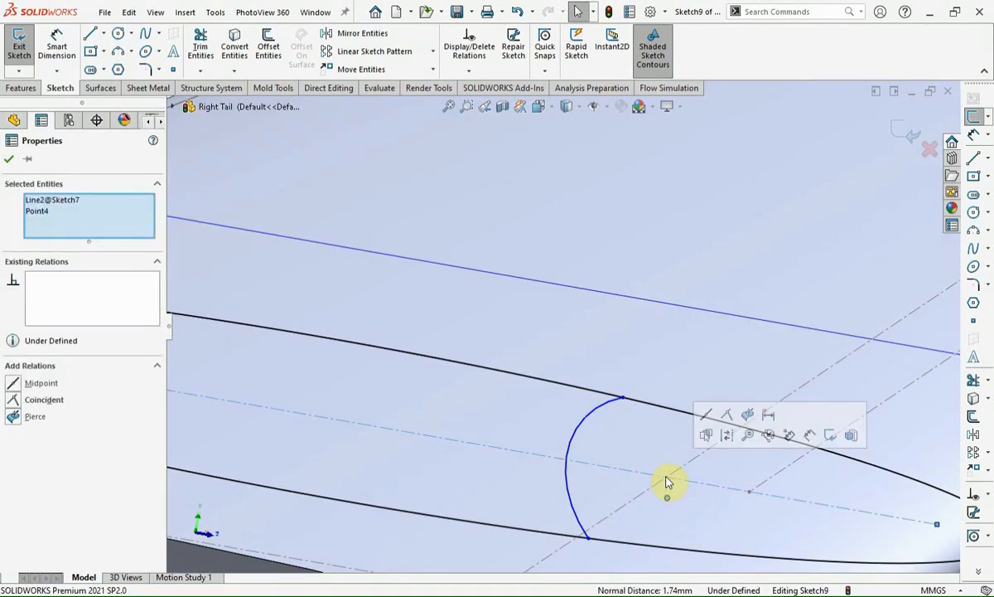
click(748, 416)
- Try to align the arc's upper and lower endpoints with a vertical relation, and undo it
click(624, 399)
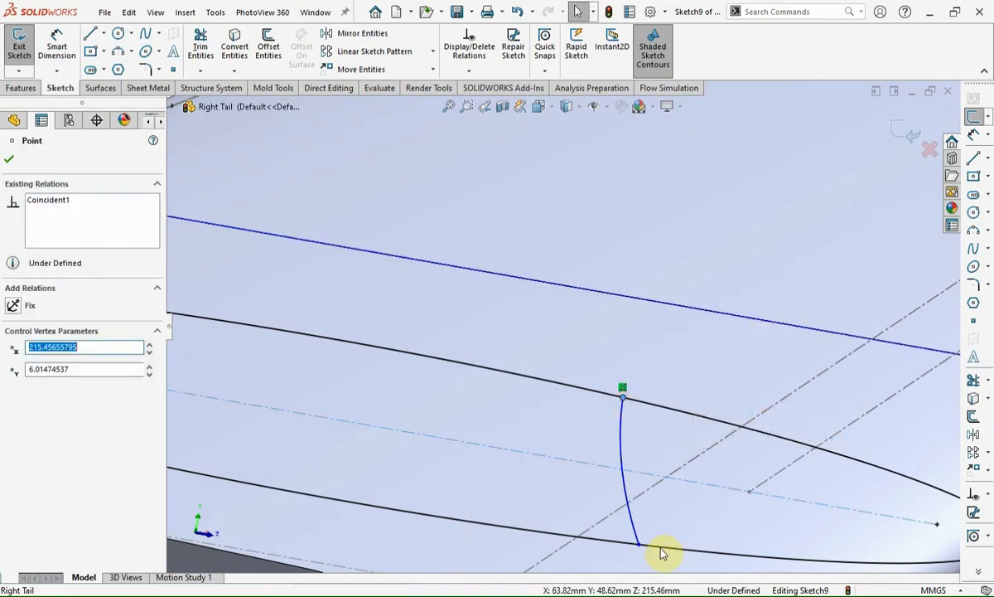
ctrl+click(639, 545)
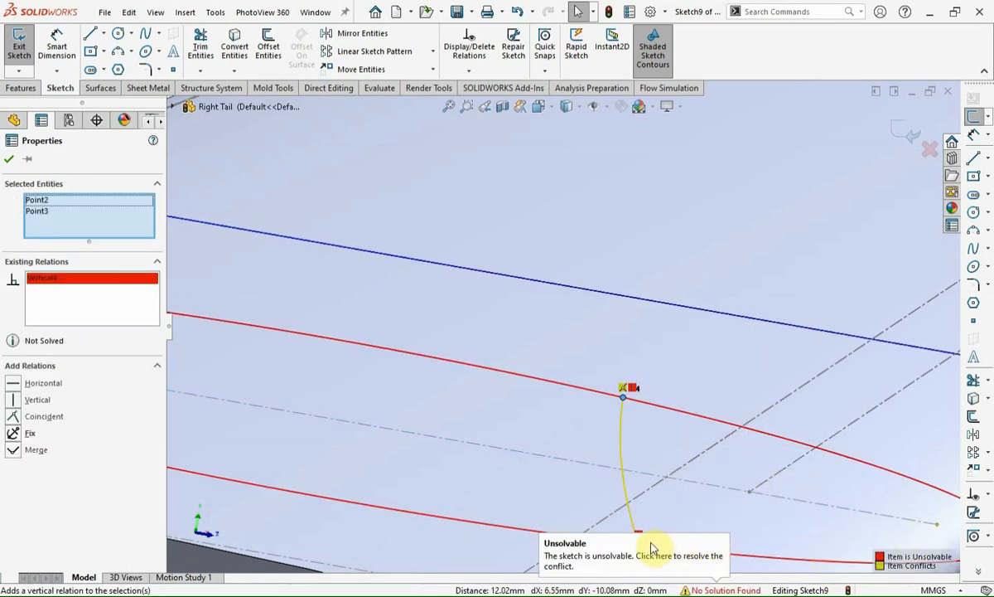
key(ctrl+z)
key(ctrl+8)
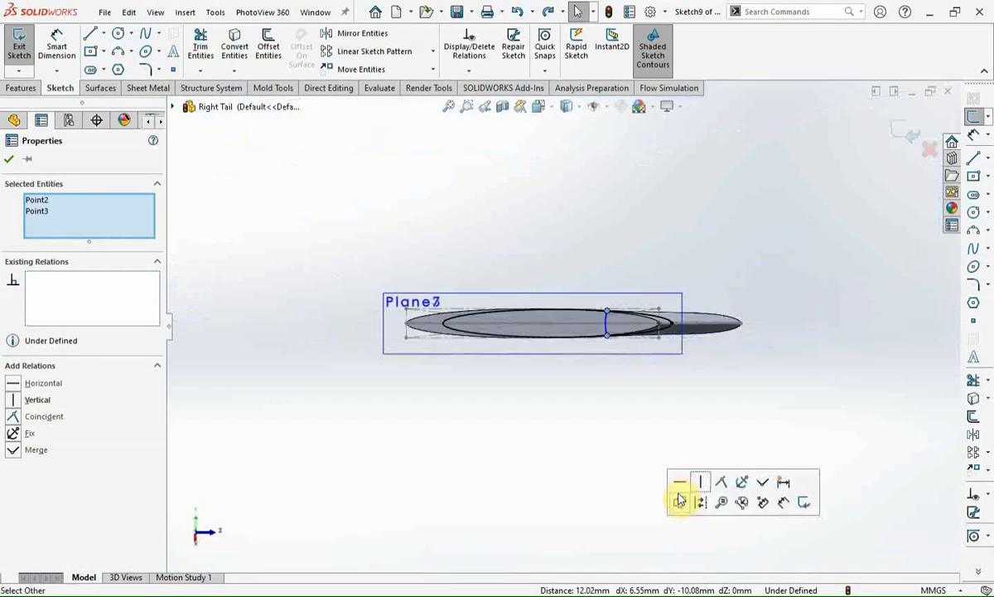
scroll(629, 333, down, 9)
click(531, 502)
right_drag(533, 504, 537, 431)
click(490, 282)
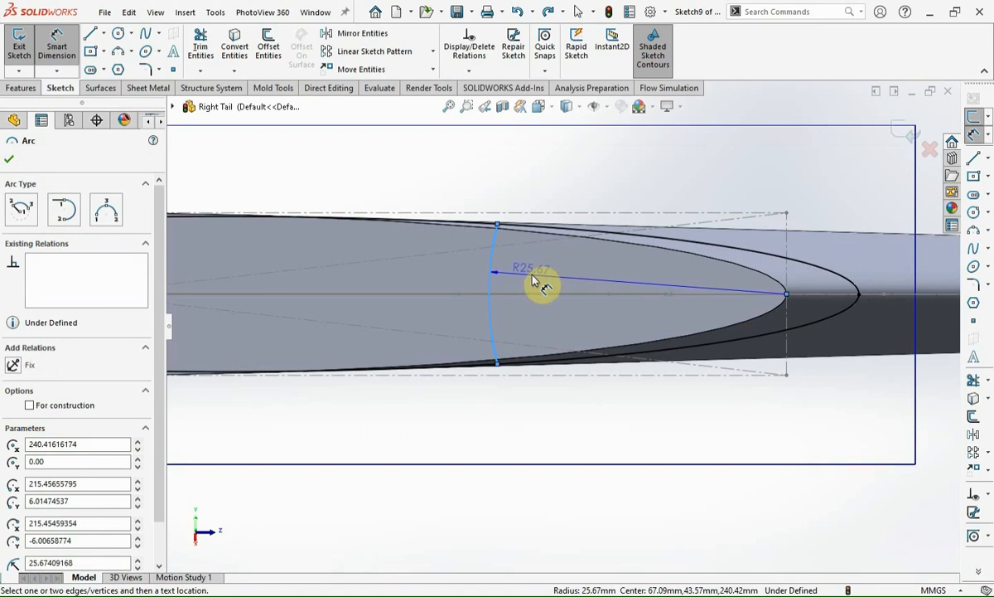
key(Escape)
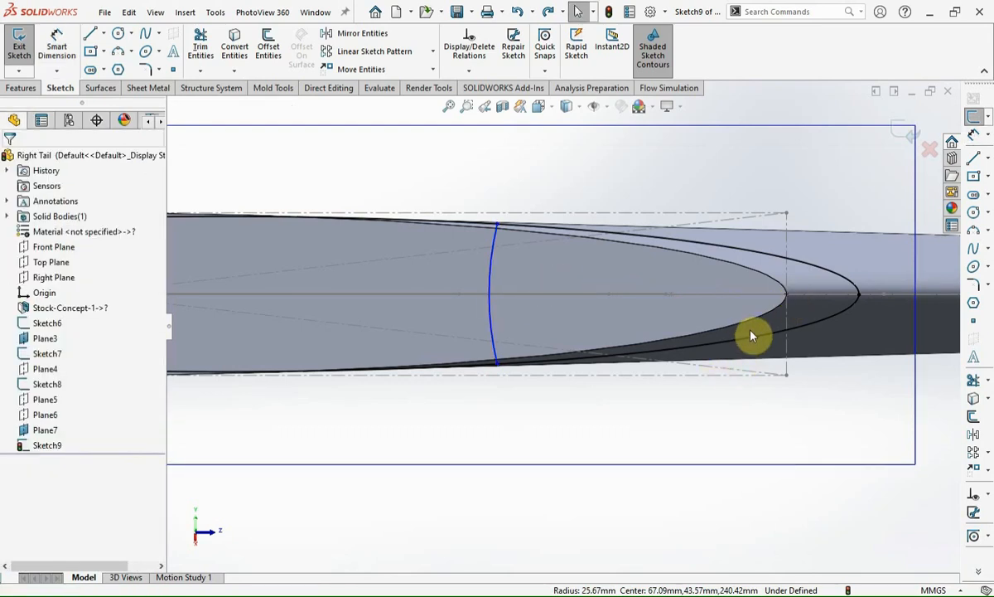
- Move the arc's centre closer along the centerline and dimension its horizontal distance to the arc's upper endpoint as 2 mm
click(785, 296)
drag(787, 296, 593, 295)
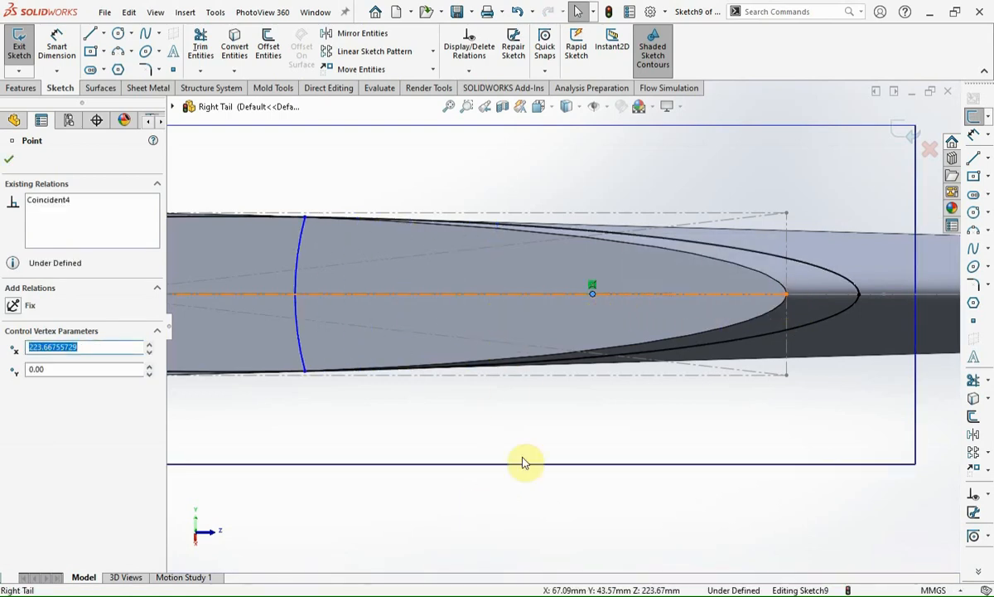
right_drag(486, 421, 490, 377)
click(592, 296)
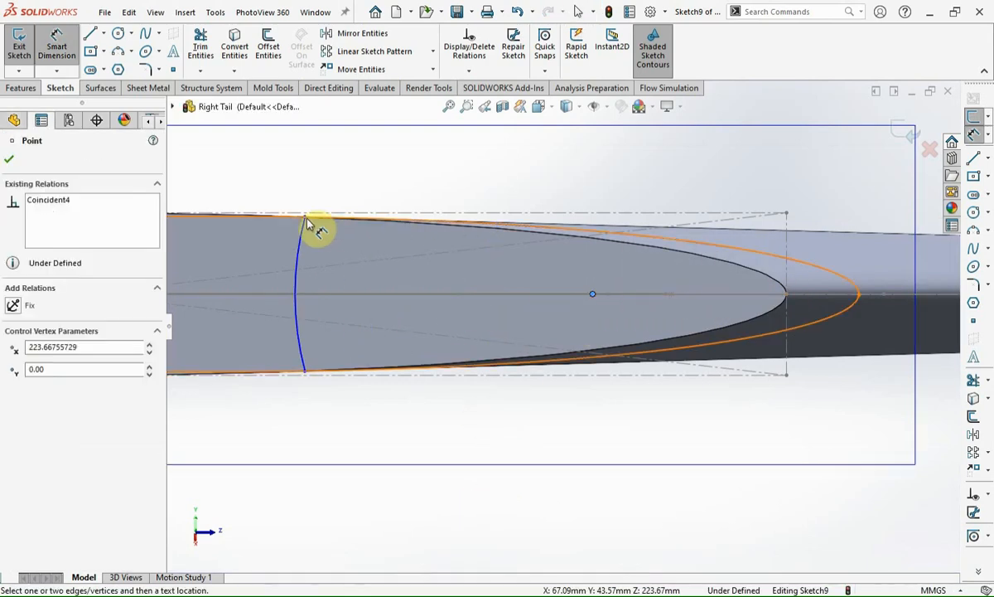
click(304, 222)
click(490, 190)
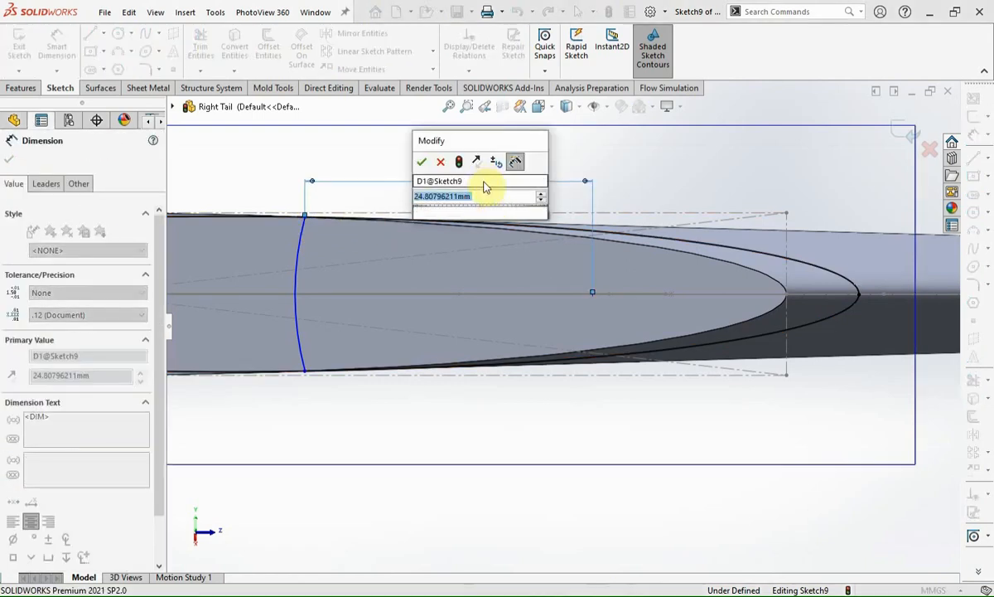
text(2)
key(Return)
key(Escape)
key(Escape)
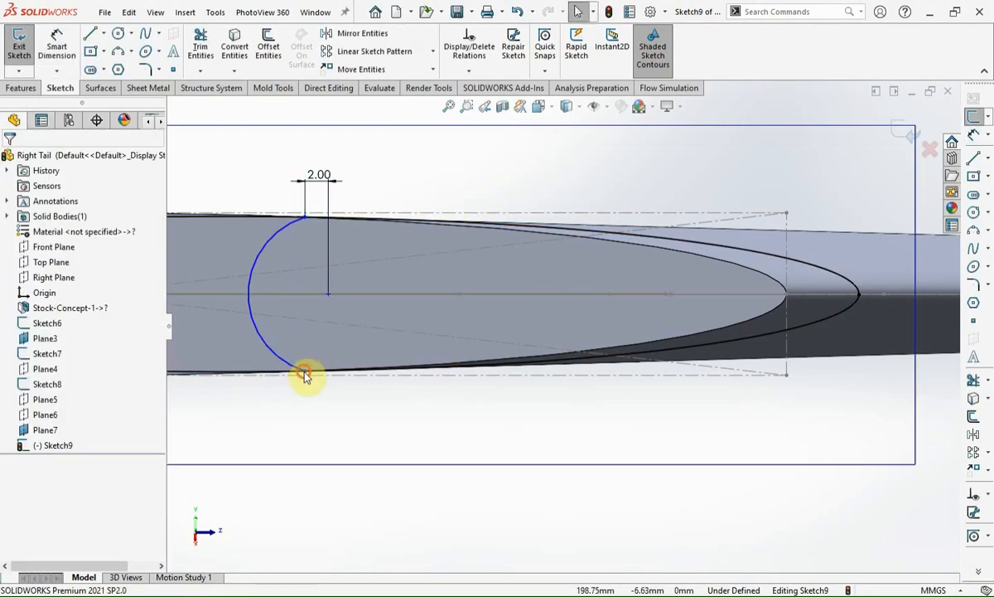
- Try again to add a vertical relation between the arc's two endpoints, and remove the conflicting relation
click(305, 371)
ctrl+click(303, 215)
click(367, 156)
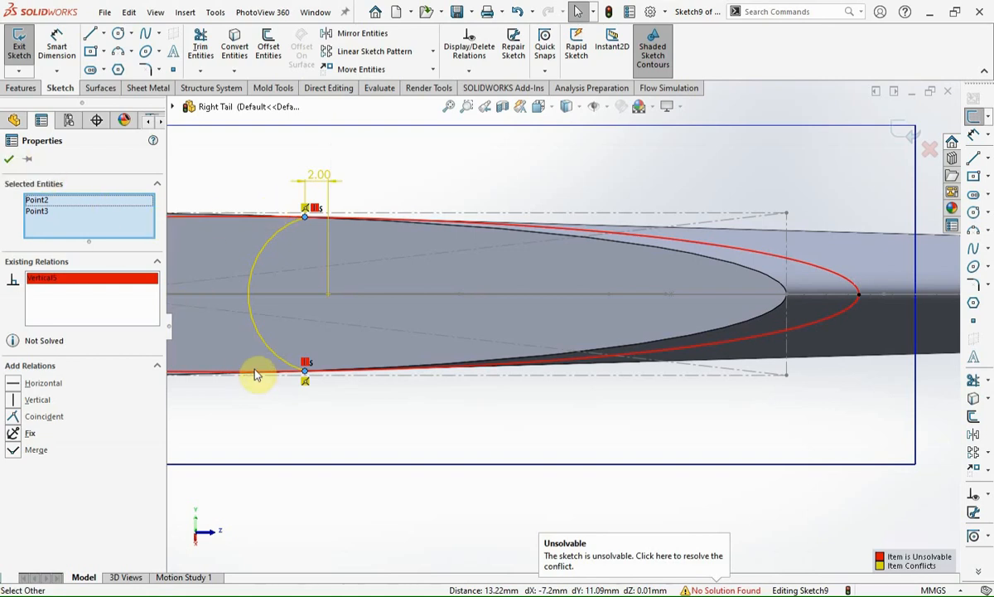
click(10, 159)
middle_drag(421, 324, 408, 366)
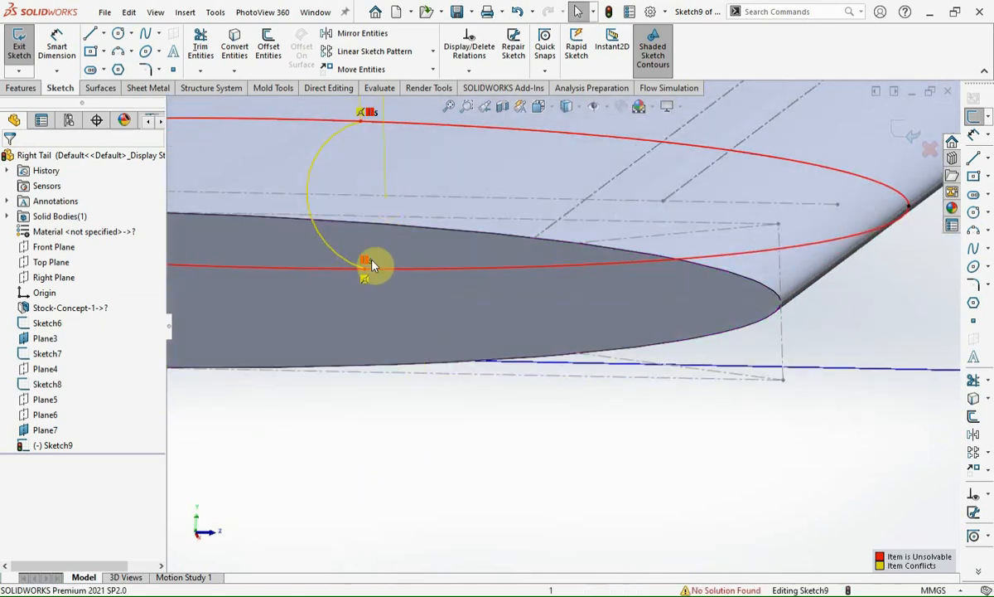
drag(369, 264, 369, 262)
- Move the arc so that its centre is coincident with the 180 mm centerline, and finish the sketch
mouse_move(366, 127)
mouse_down()
mouse_move(452, 147)
mouse_move(555, 147)
mouse_up()
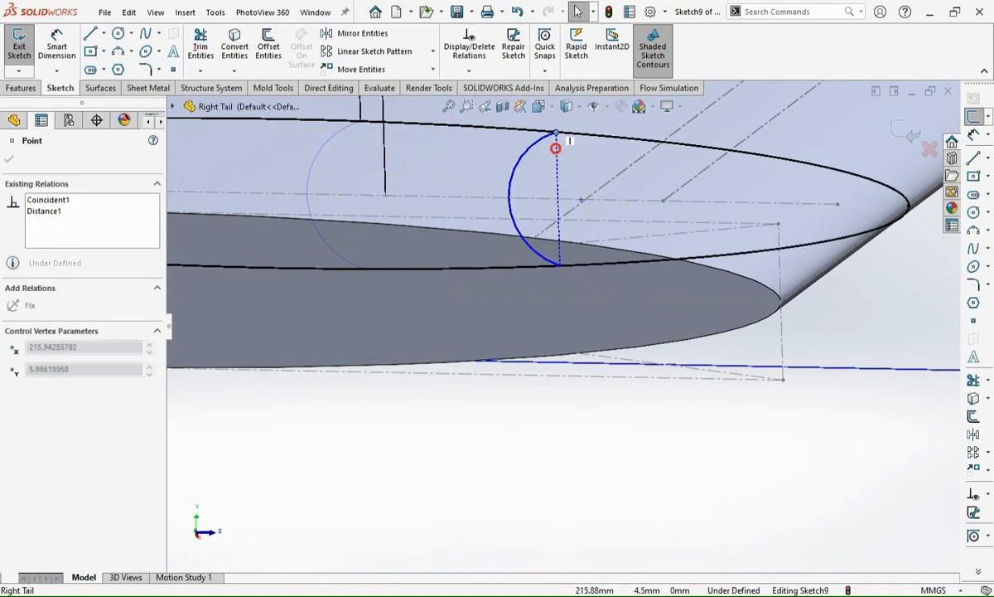
drag(583, 199, 597, 199)
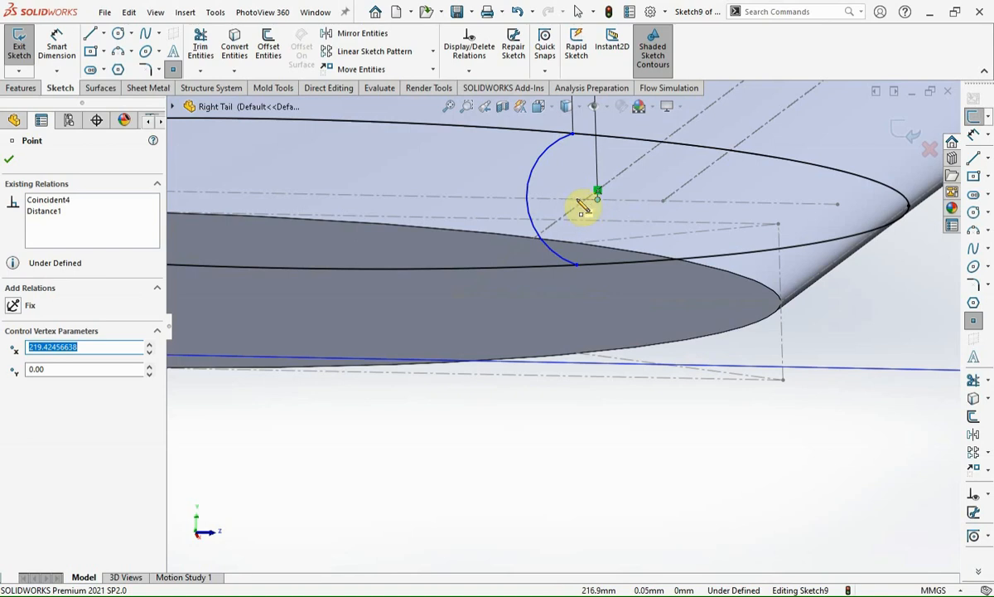
key(Escape)
key(Escape)
click(596, 199)
ctrl+click(578, 206)
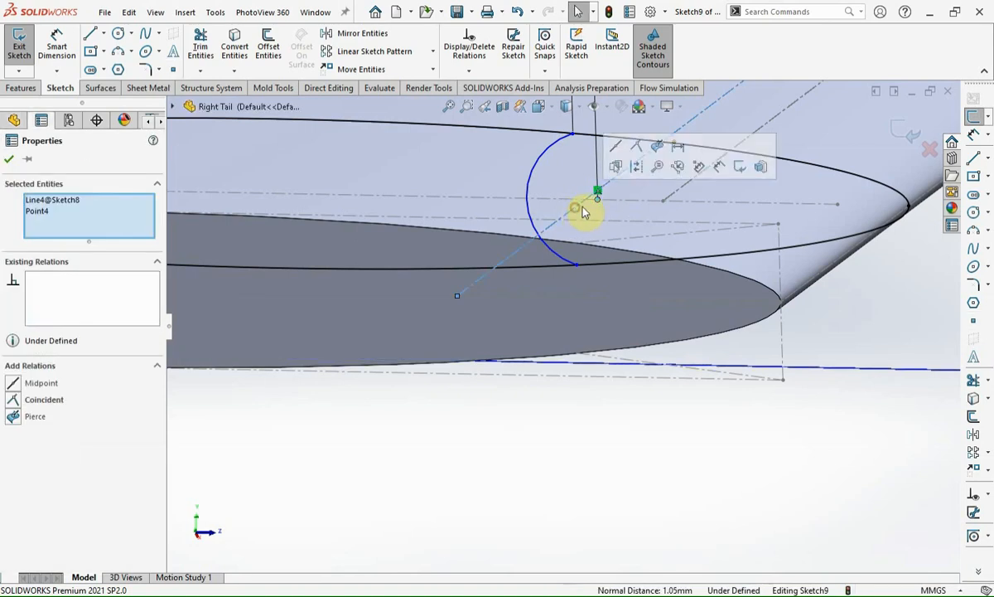
click(638, 150)
click(543, 511)
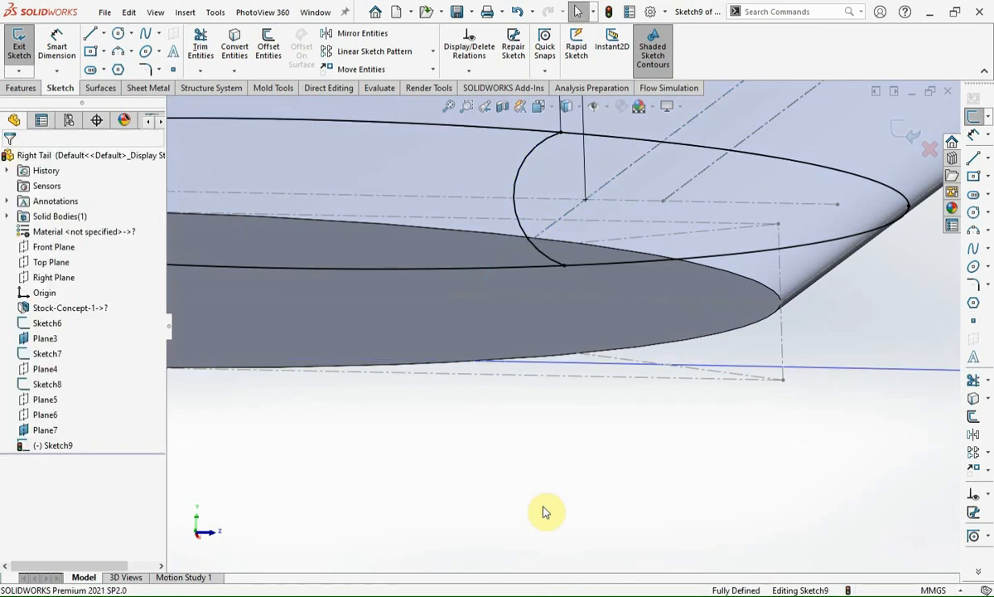
click(905, 132)
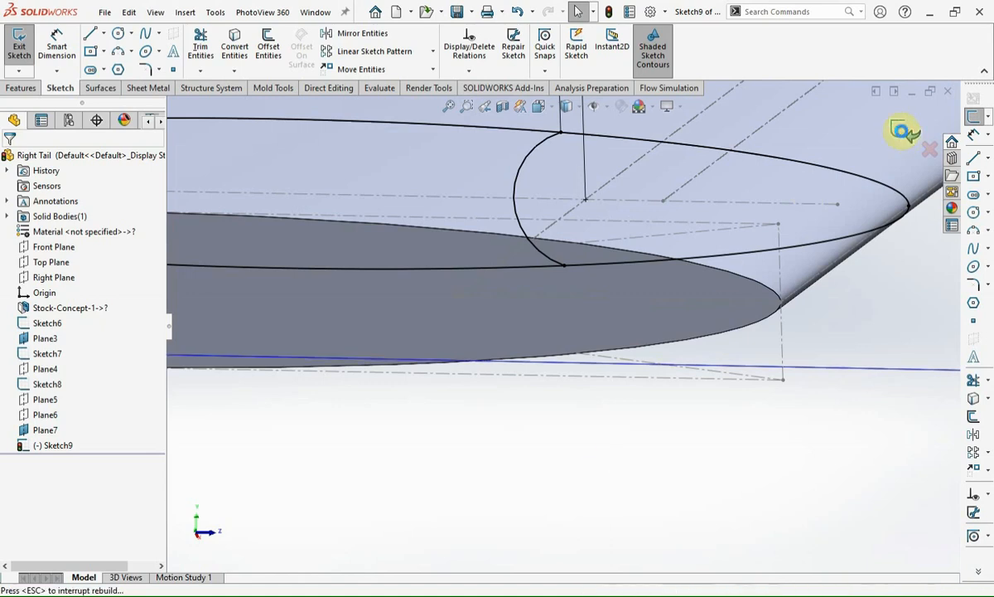
- Start a sketch on Plane7 and create an intersection curve where the tail's surface crosses it
mouse_move(765, 426)
middle_down()
mouse_move(732, 455)
mouse_move(725, 368)
mouse_move(739, 295)
mouse_move(657, 215)
mouse_move(641, 271)
mouse_move(643, 353)
middle_up()
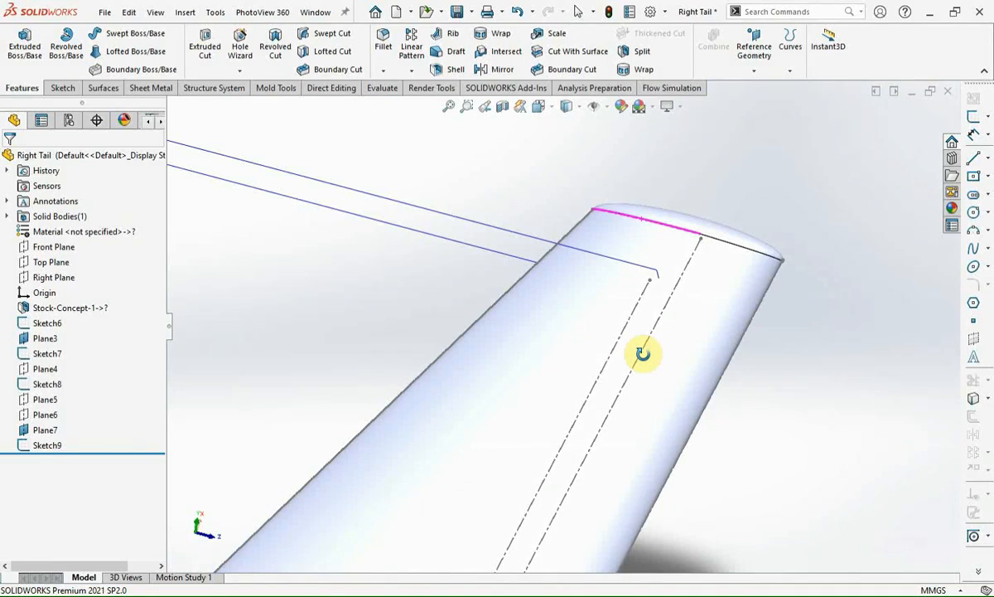
middle_drag(643, 354, 645, 358)
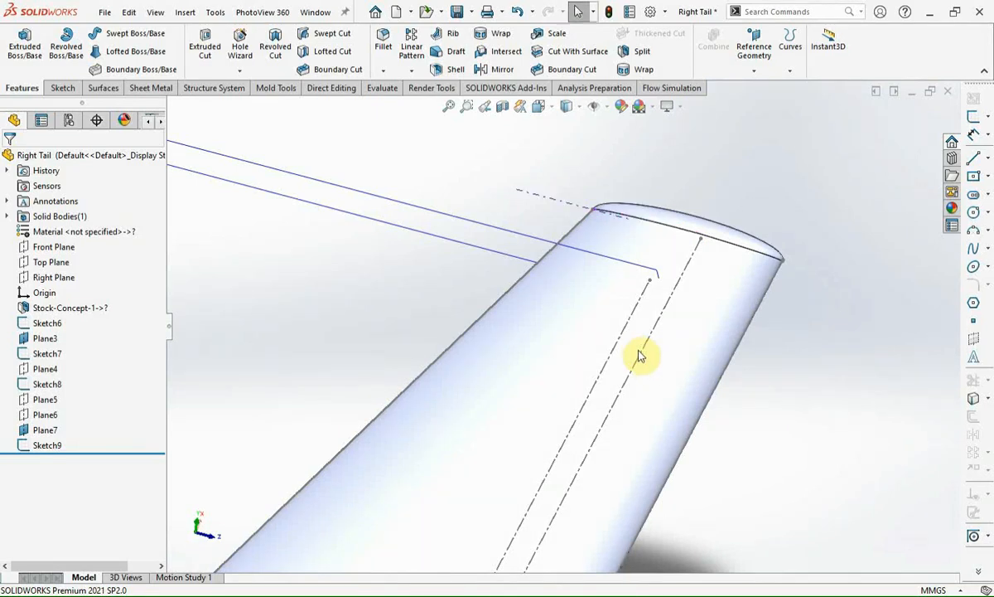
scroll(639, 352, up, 2)
click(504, 271)
click(974, 115)
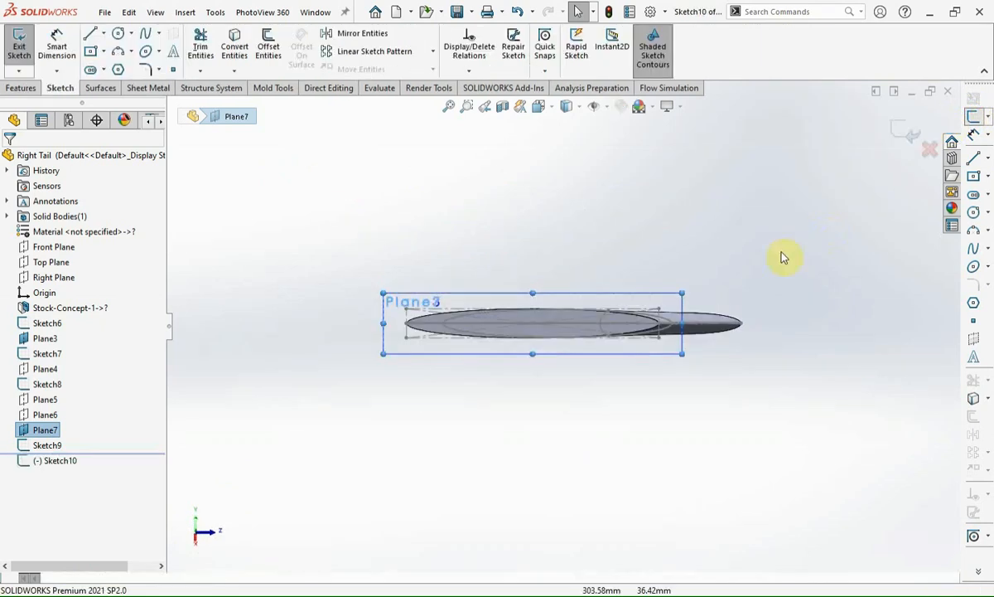
scroll(732, 282, down, 2)
click(676, 348)
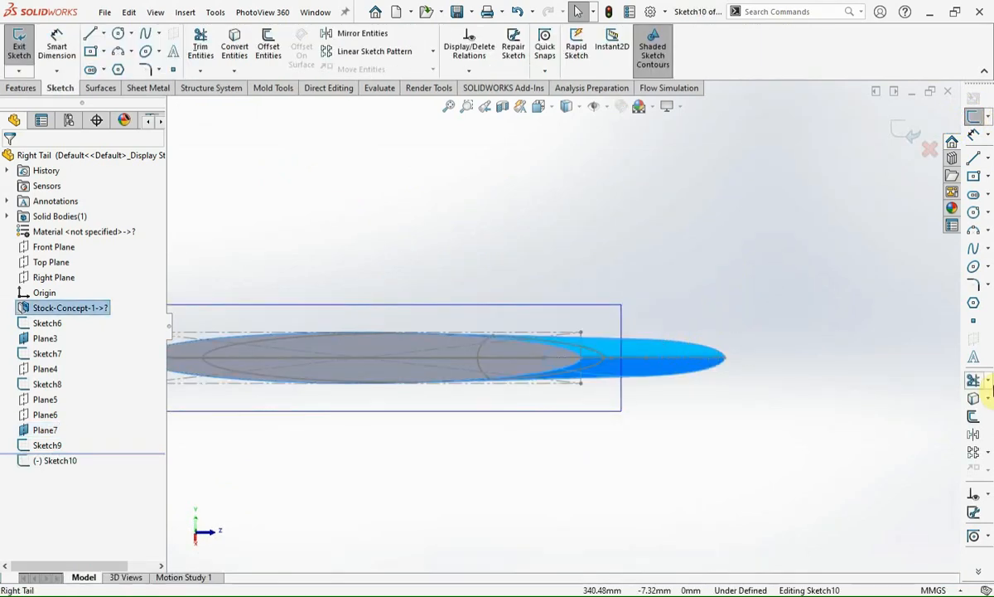
click(988, 401)
click(901, 414)
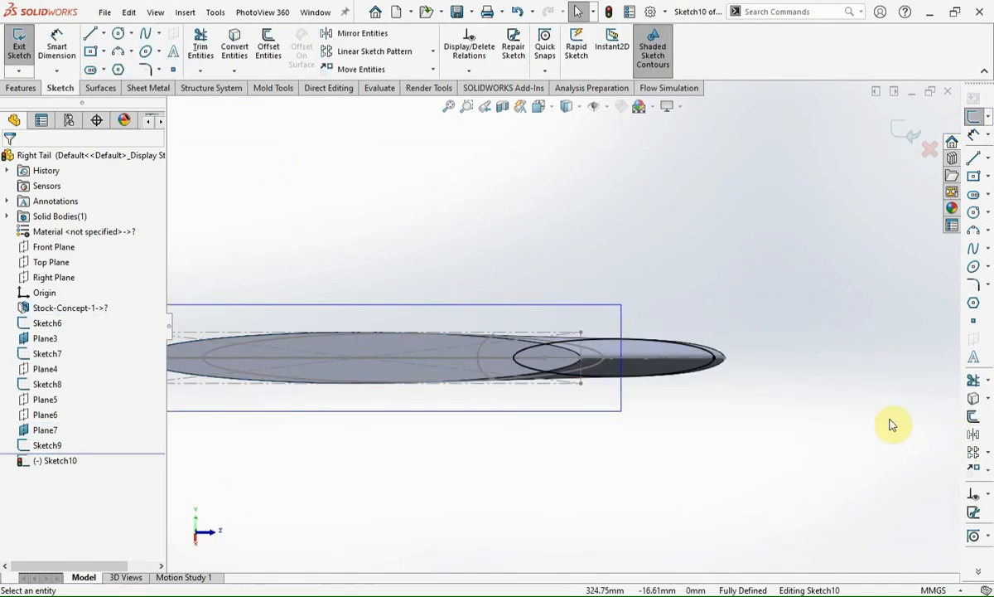
- Draw a three-point arc of about 5.5 mm radius between the airfoil profile's upper and lower edges, bulging toward the leading edge
click(975, 232)
scroll(661, 362, down, 2)
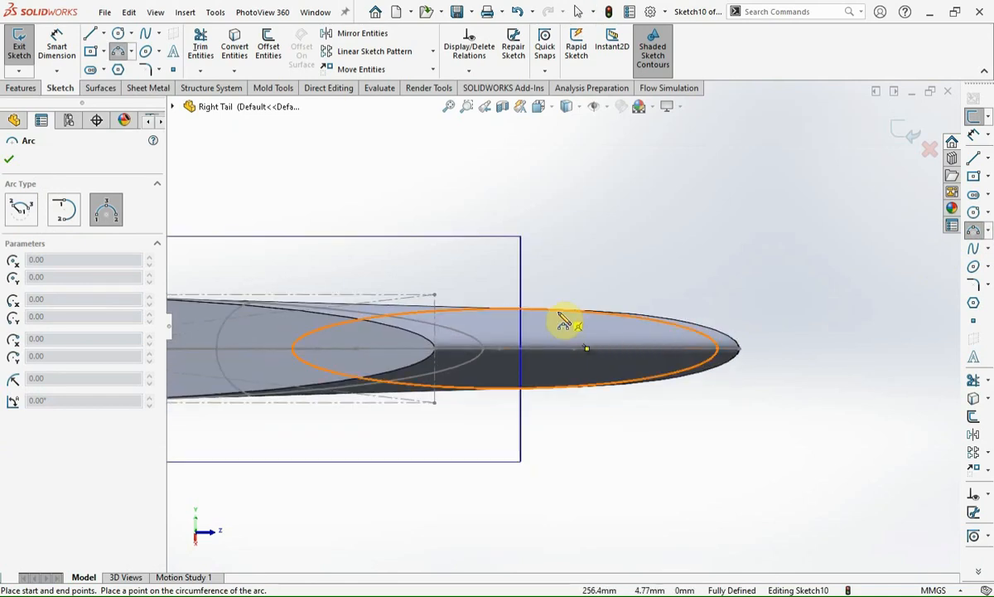
click(561, 388)
click(541, 375)
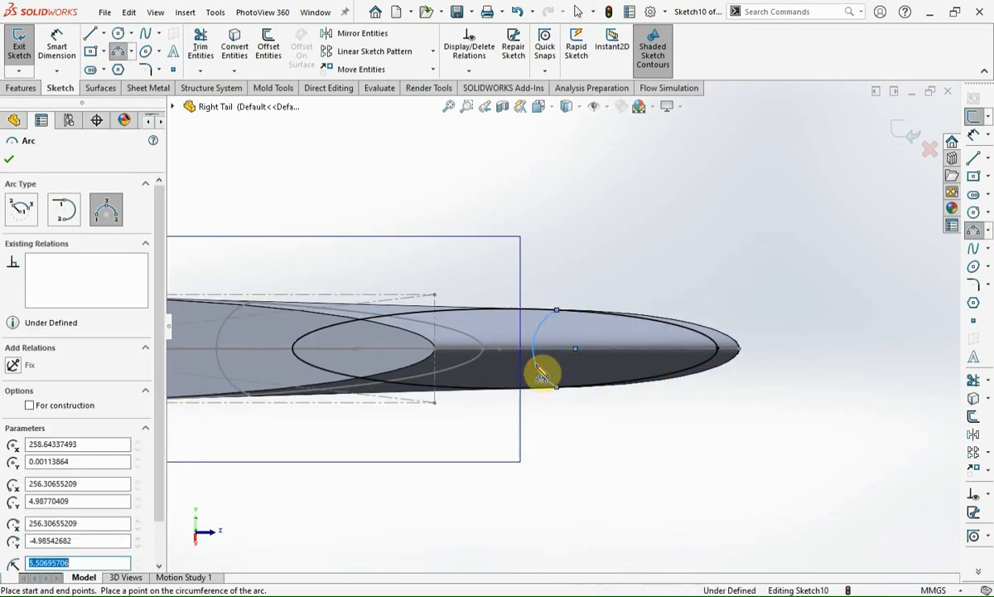
key(Escape)
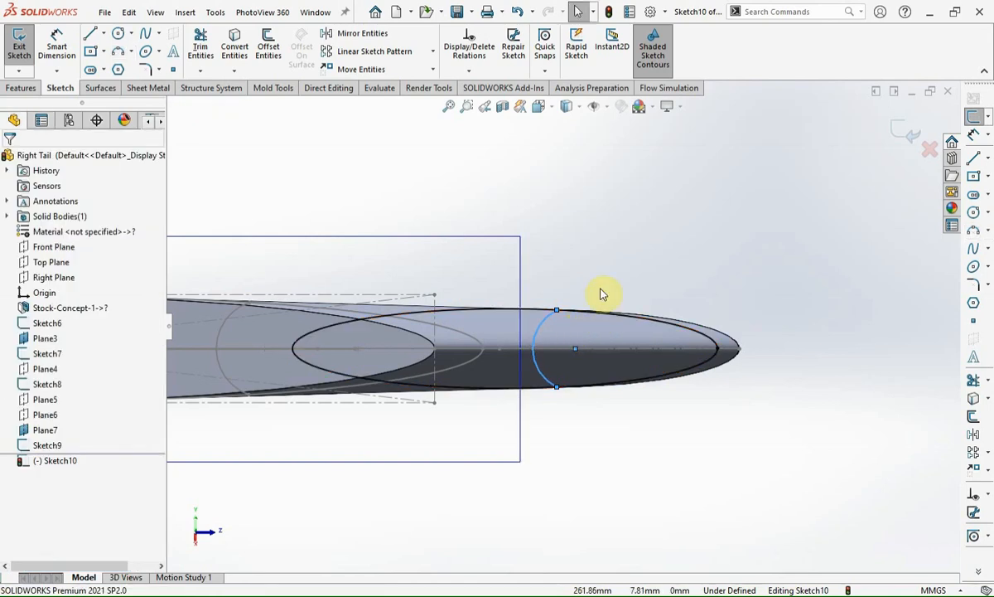
- Dimension the horizontal distance between the arc's centre and its upper endpoint as 2 mm
key(d)
click(576, 349)
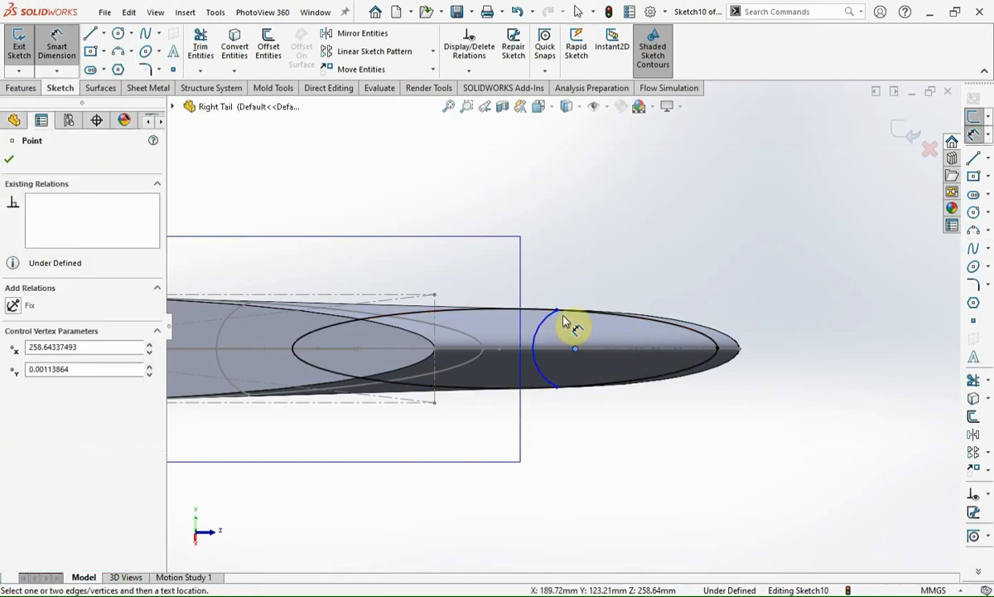
click(558, 309)
click(569, 298)
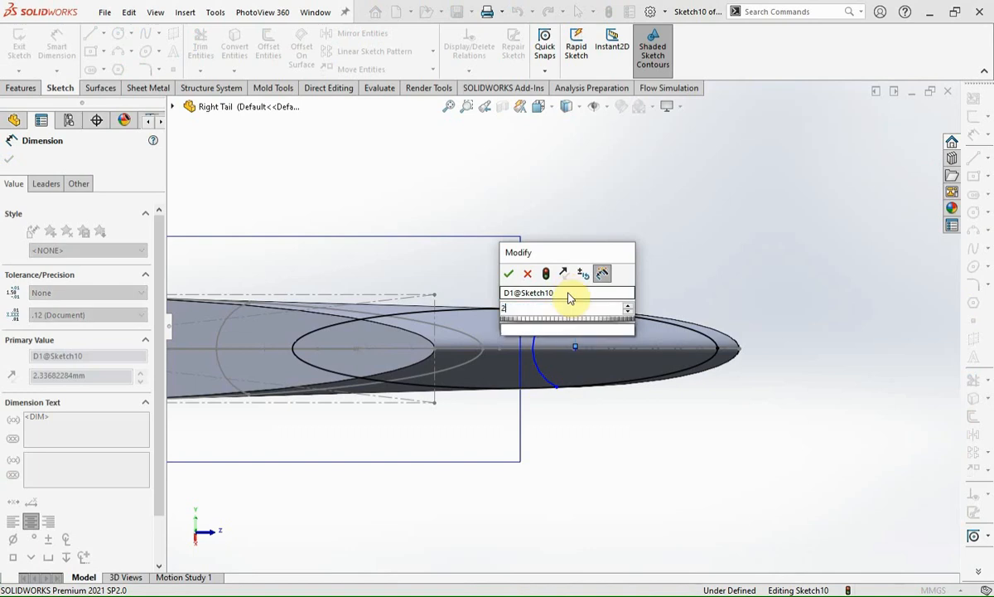
text(2)
key(Return)
key(Escape)
- Make the arc's centre coincident with the outer end of the 180 mm centerline, and finish the sketch
middle_drag(582, 329, 613, 321)
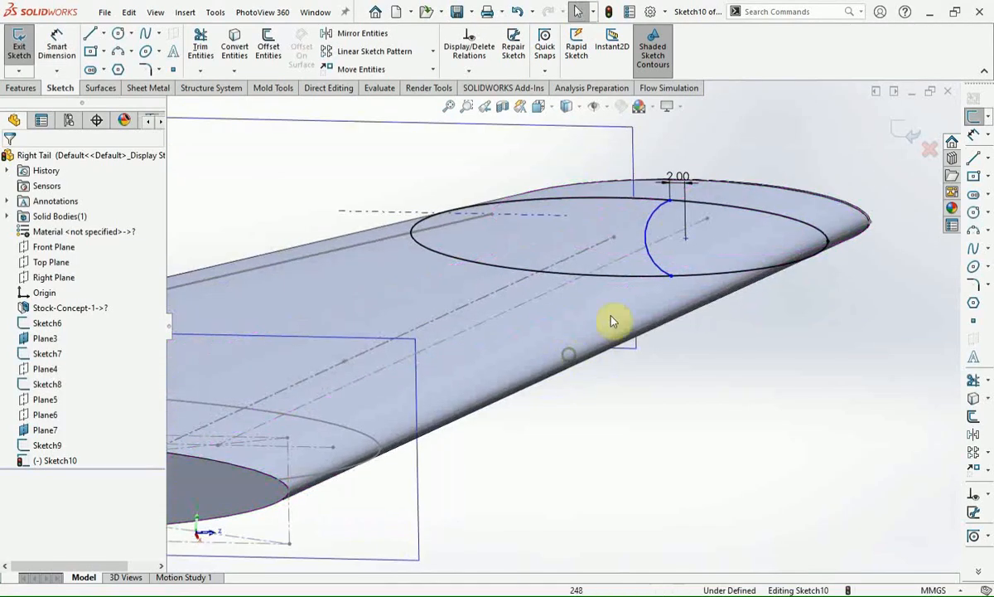
click(686, 243)
scroll(583, 356, down, 5)
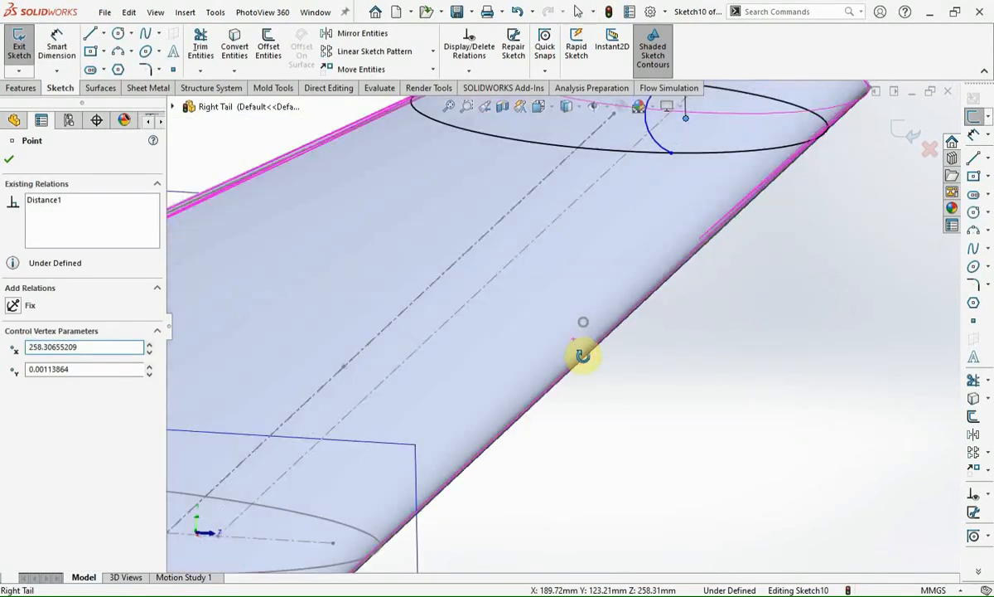
scroll(584, 365, up, 2)
ctrl+click(596, 135)
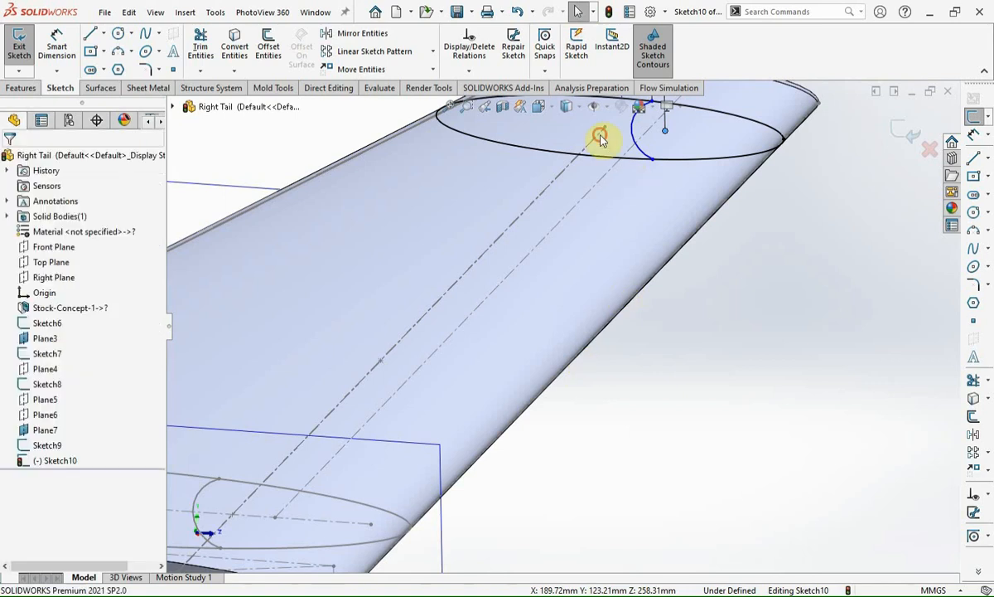
click(681, 75)
click(726, 283)
scroll(728, 291, up, 1)
scroll(727, 291, up, 2)
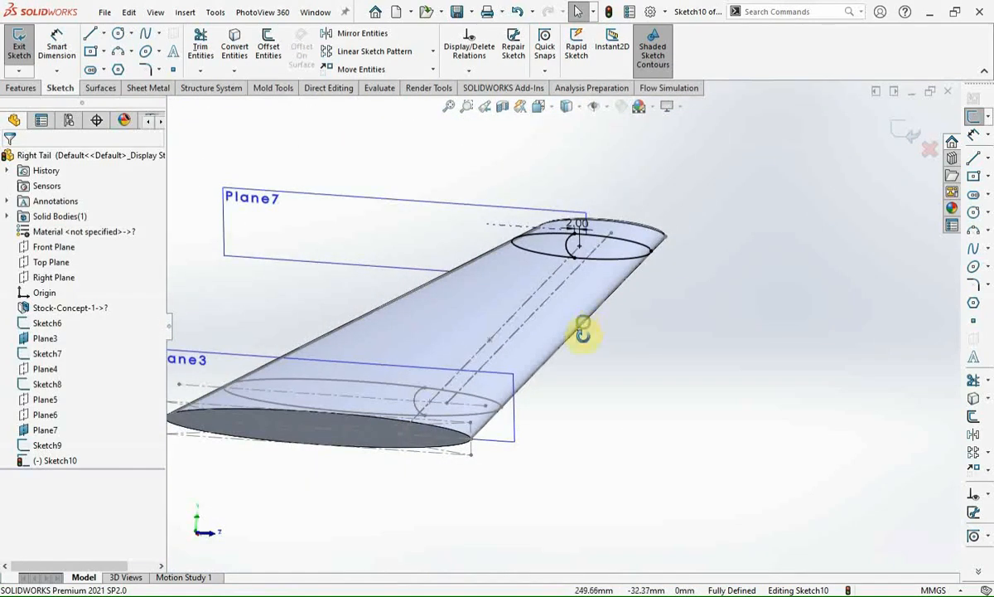
click(911, 134)
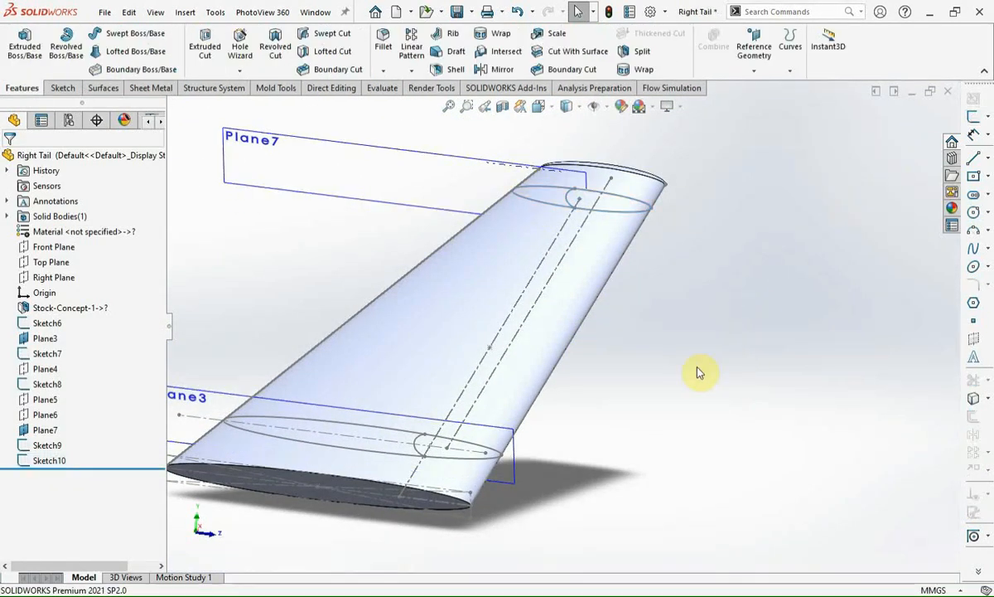
- Start a sketch on Plane3 and offset the root profile's arc outward by 0.5 mm
click(230, 411)
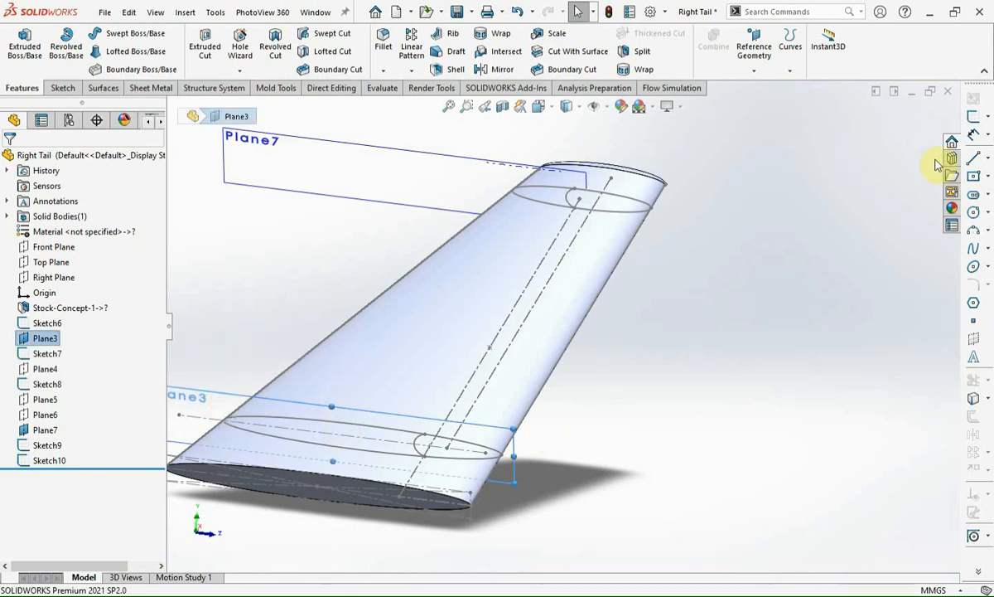
click(973, 116)
scroll(637, 328, down, 5)
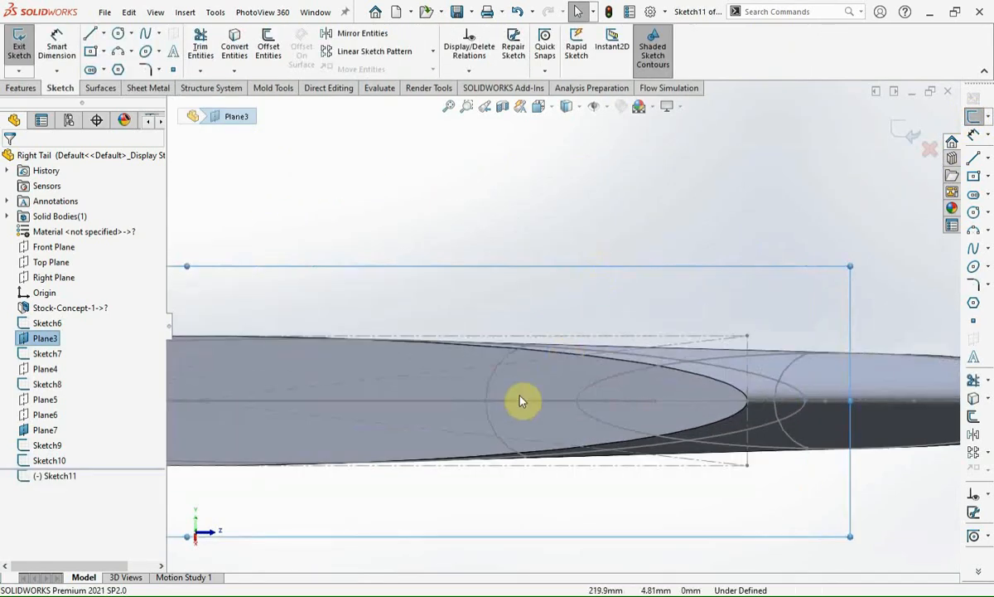
click(490, 385)
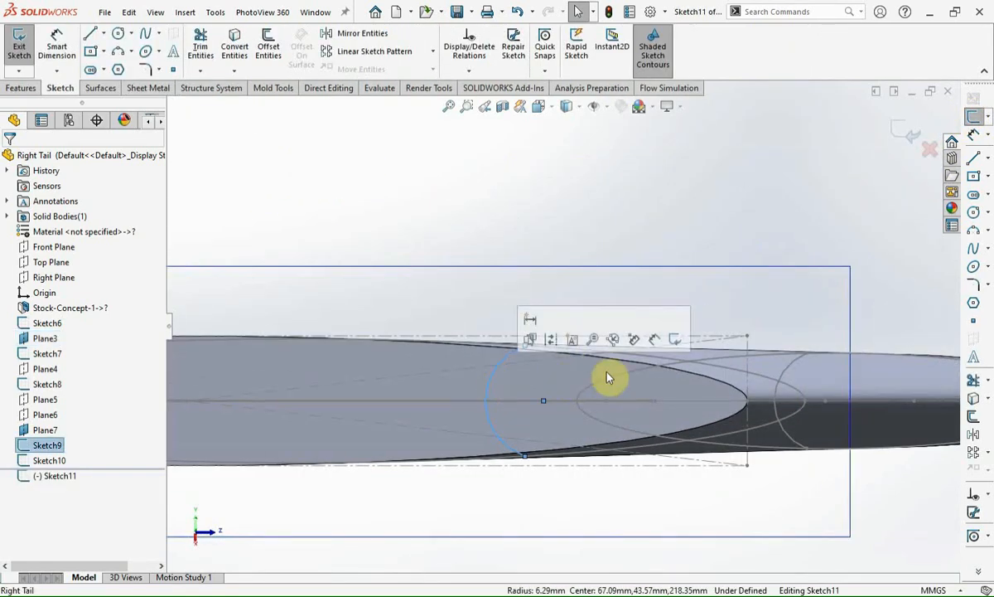
click(973, 414)
text(0.5)
key(Return)
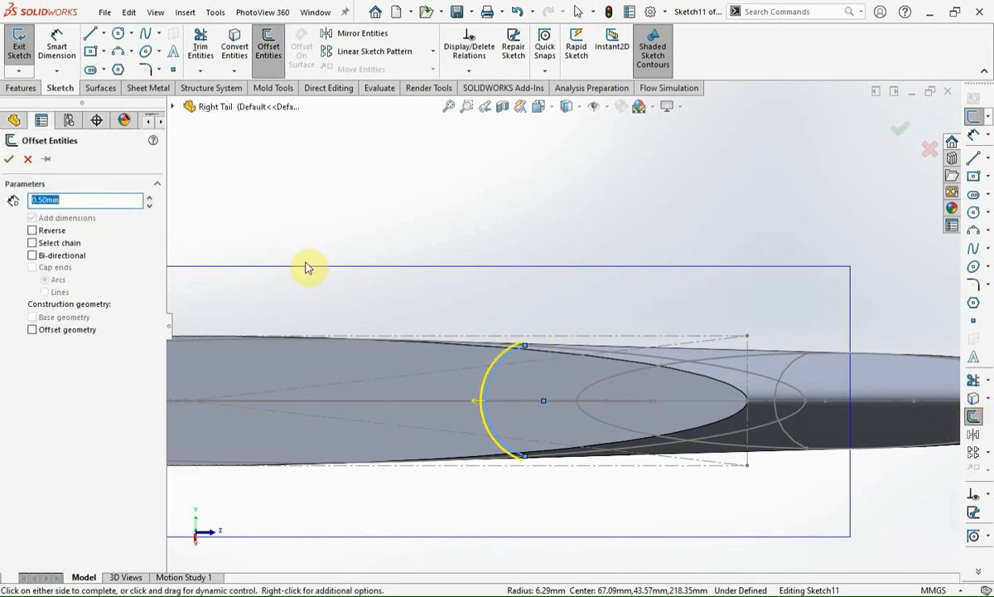
click(900, 128)
- Close the offset arc toward the trailing edge with a vertical line and two horizontal lines about 27 mm long
click(975, 159)
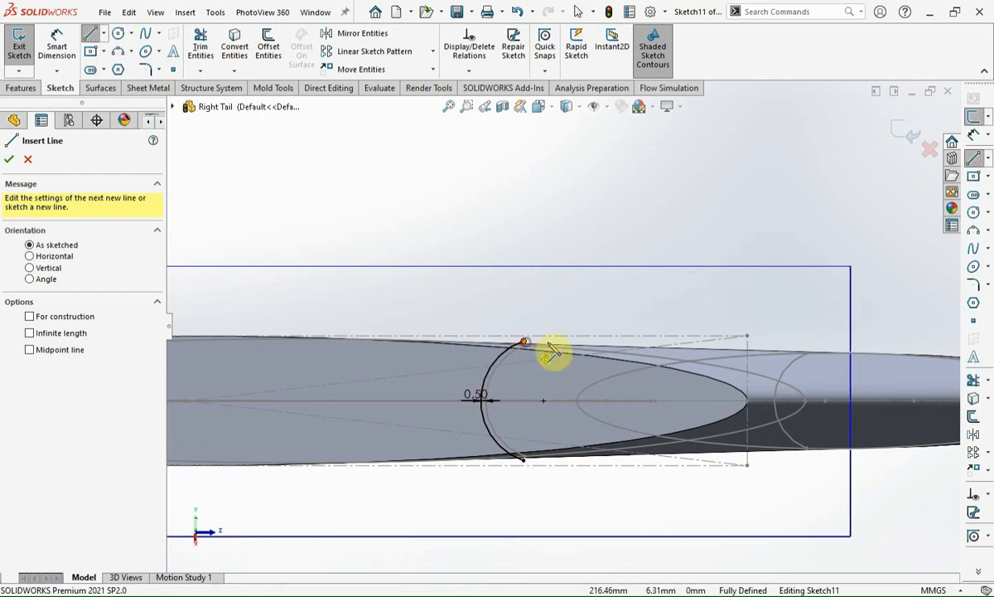
click(523, 340)
click(774, 341)
click(774, 476)
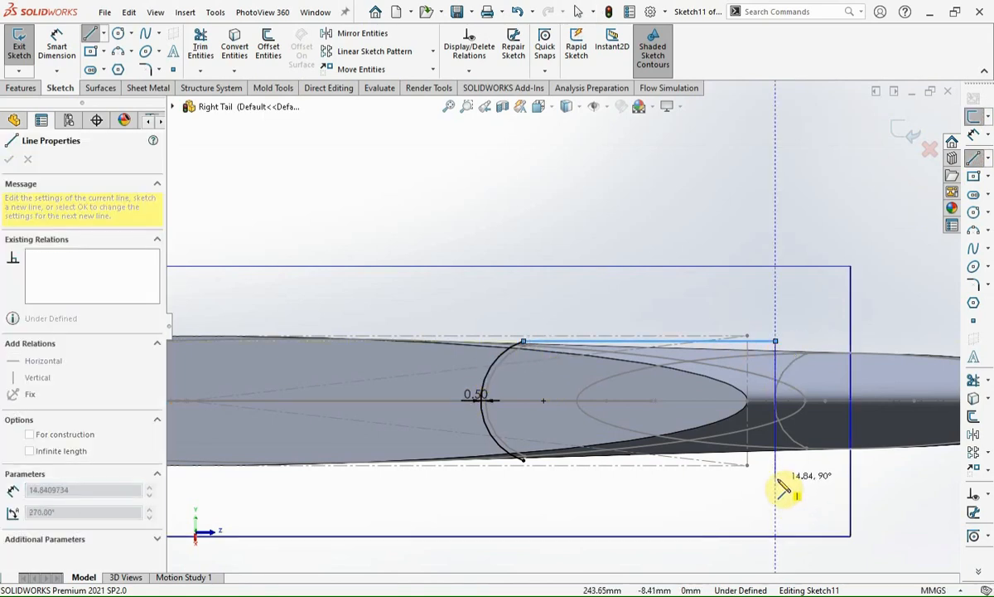
click(522, 460)
key(Escape)
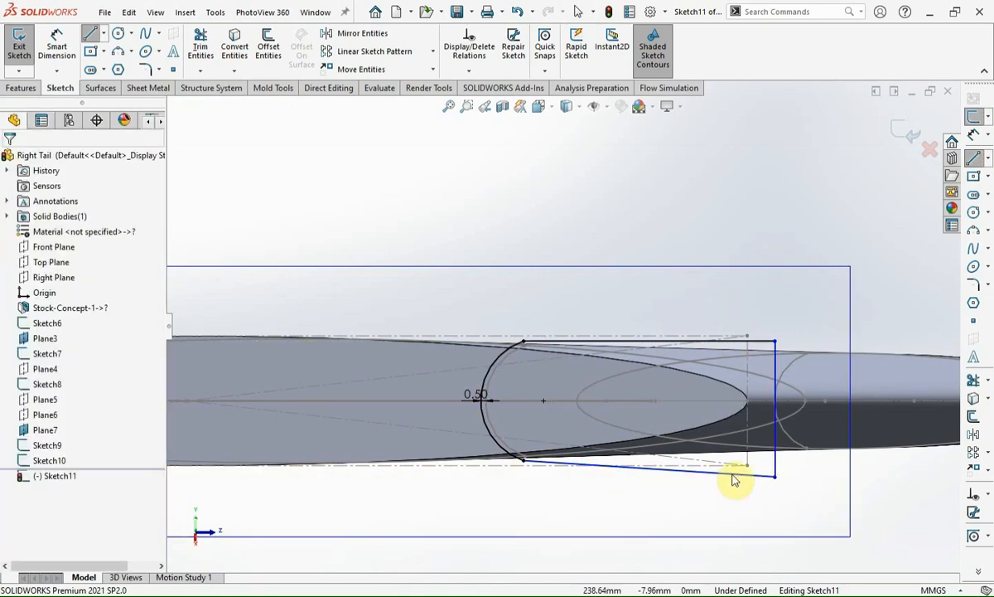
click(733, 473)
click(773, 412)
click(762, 470)
- Dimension the root profile's lower horizontal line as 40 mm and finish the sketch
right_drag(762, 472, 763, 455)
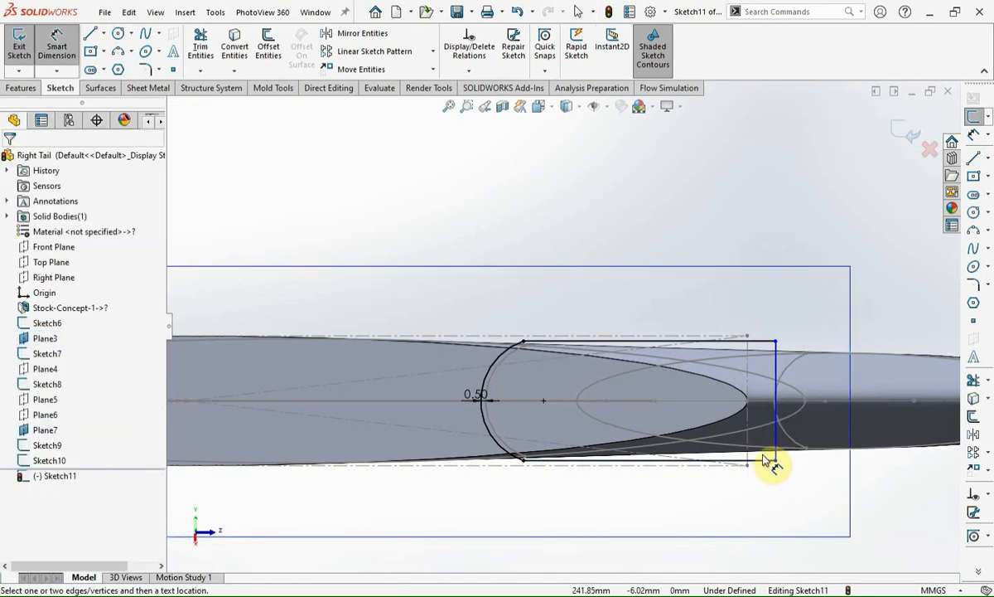
click(768, 462)
click(681, 503)
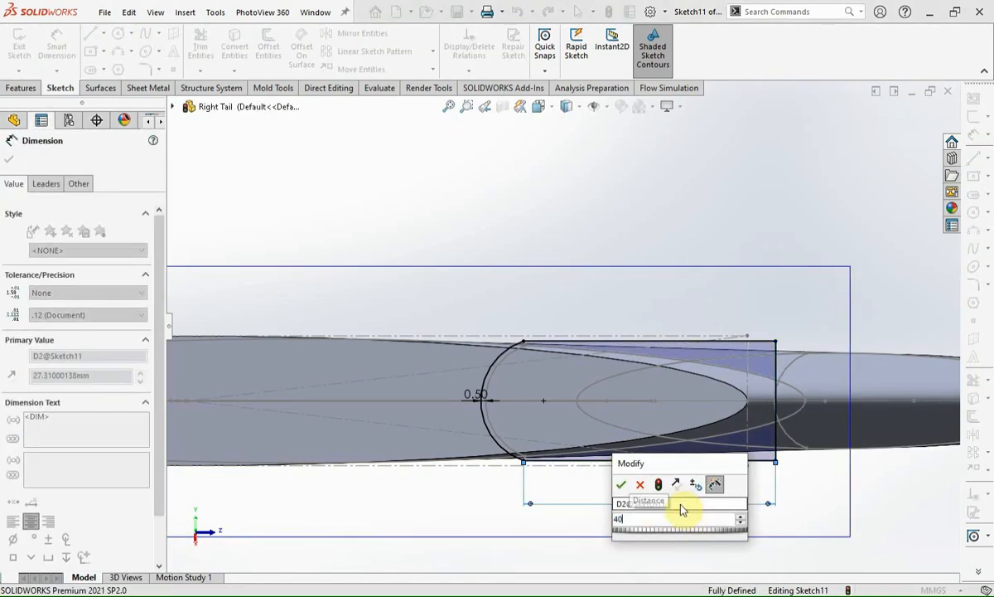
text(40)
key(Return)
click(898, 127)
- Start a sketch on Plane7 and offset the outer profile's arc outward by 0.5 mm
mouse_move(729, 237)
middle_down()
mouse_move(640, 331)
mouse_move(619, 371)
mouse_move(630, 203)
middle_up()
click(835, 257)
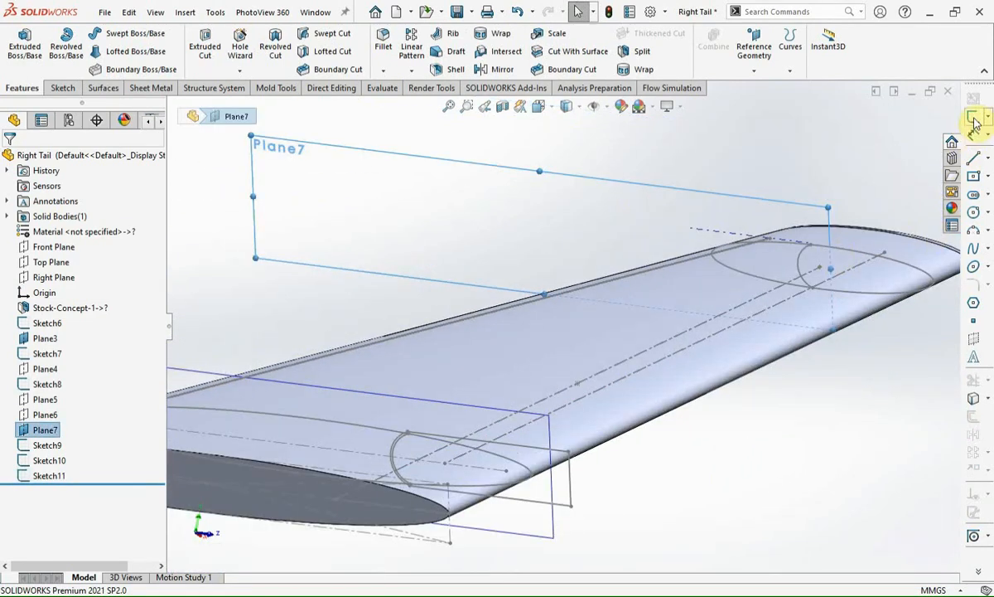
click(973, 118)
scroll(680, 315, down, 5)
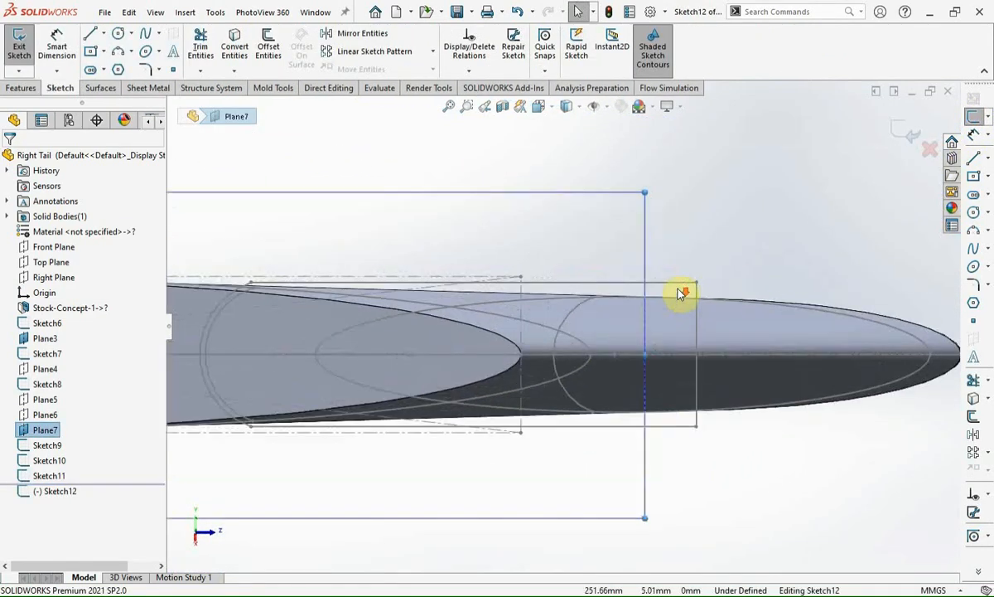
click(580, 319)
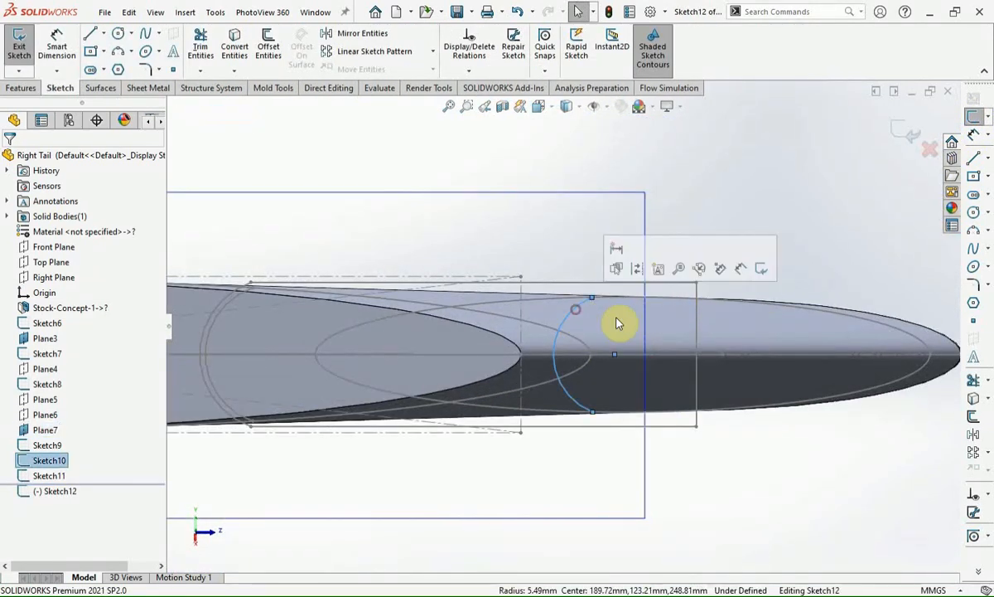
click(975, 422)
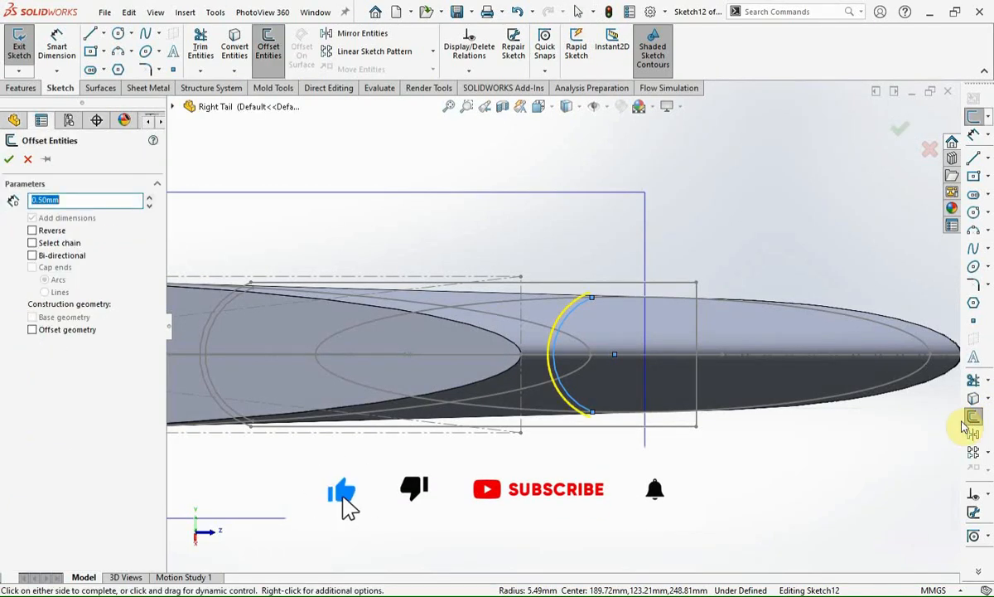
key(Return)
- Close the outer offset arc with an upper horizontal, a vertical and a lower horizontal line
click(974, 158)
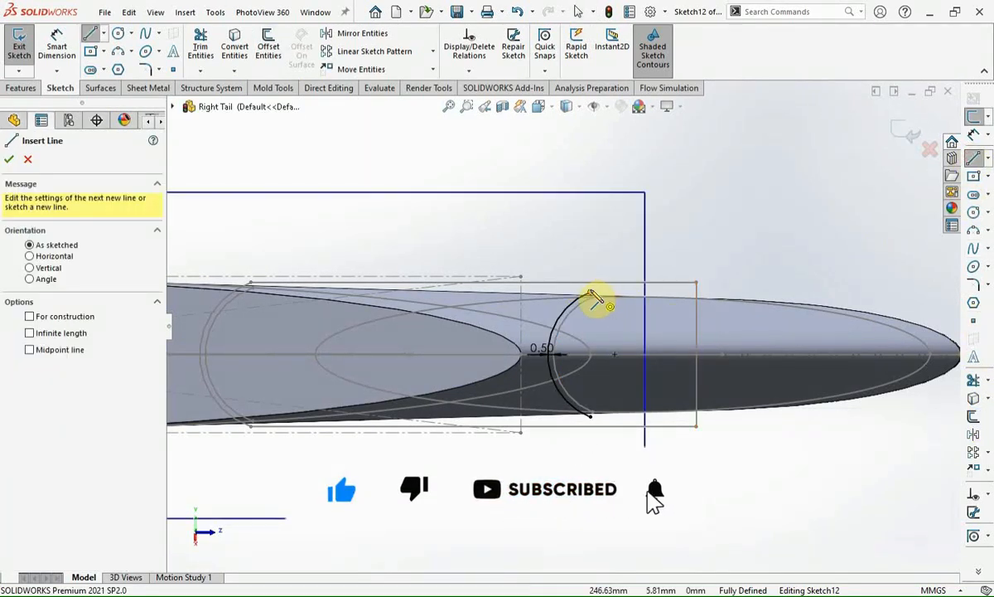
click(589, 293)
click(696, 292)
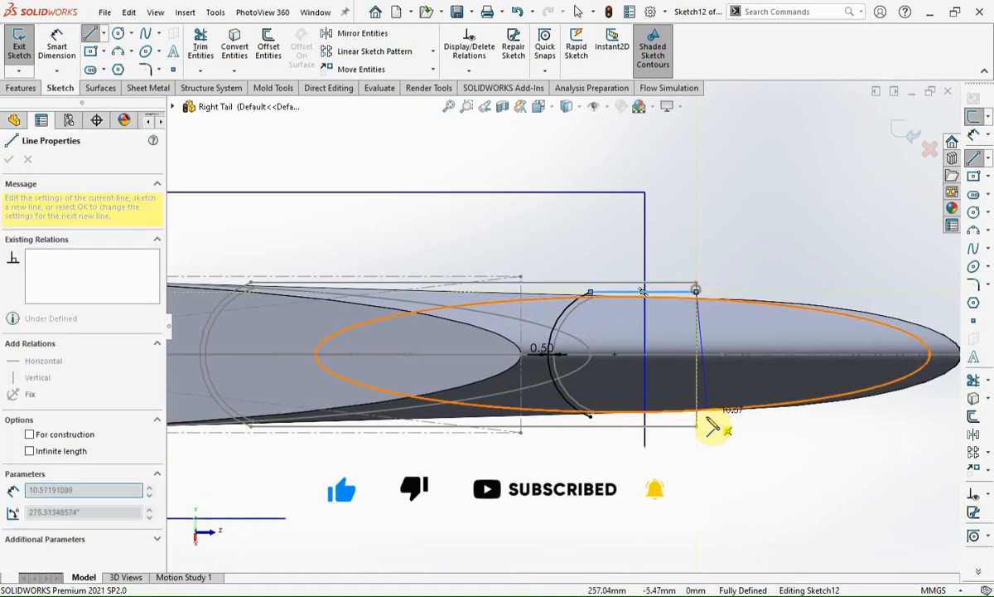
click(696, 416)
click(591, 416)
mouse_move(694, 438)
middle_down()
mouse_move(739, 444)
mouse_move(625, 395)
mouse_move(618, 414)
middle_up()
key(Escape)
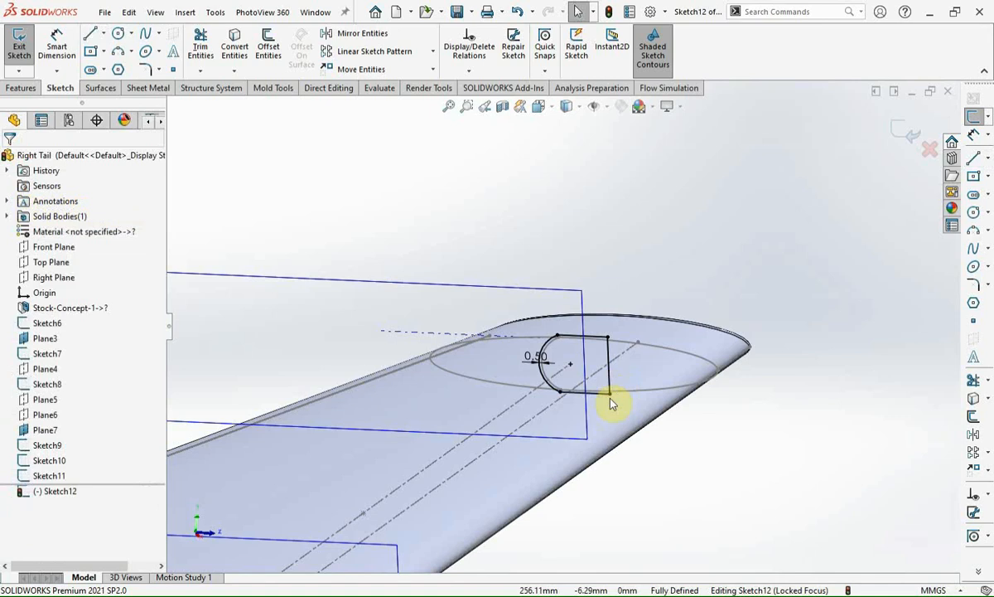
- Delete the relations holding the outer profile's two trailing-side corner points
click(619, 396)
scroll(662, 439, up, 3)
click(579, 341)
key(Delete)
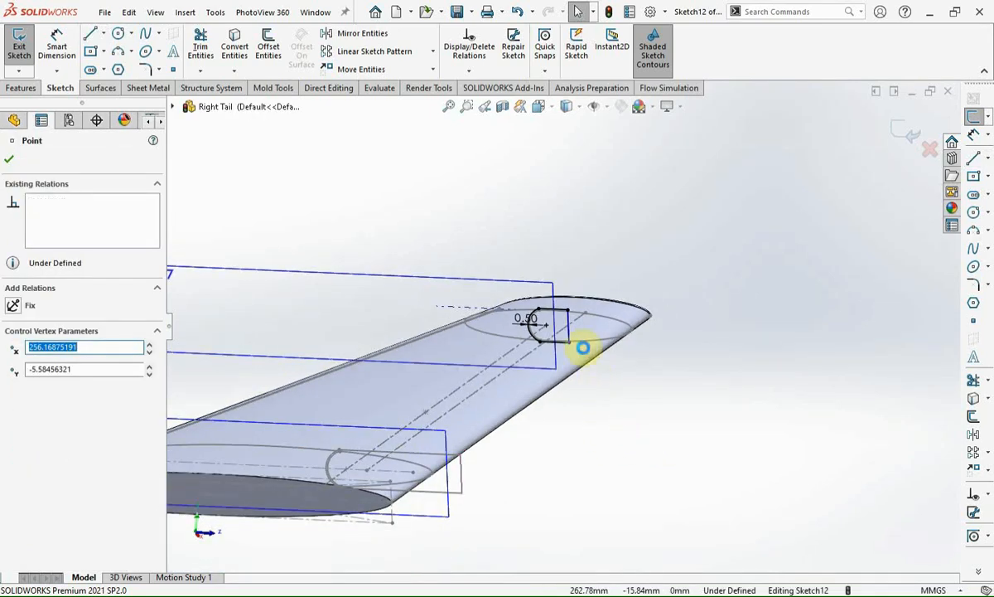
click(568, 309)
click(578, 308)
key(Delete)
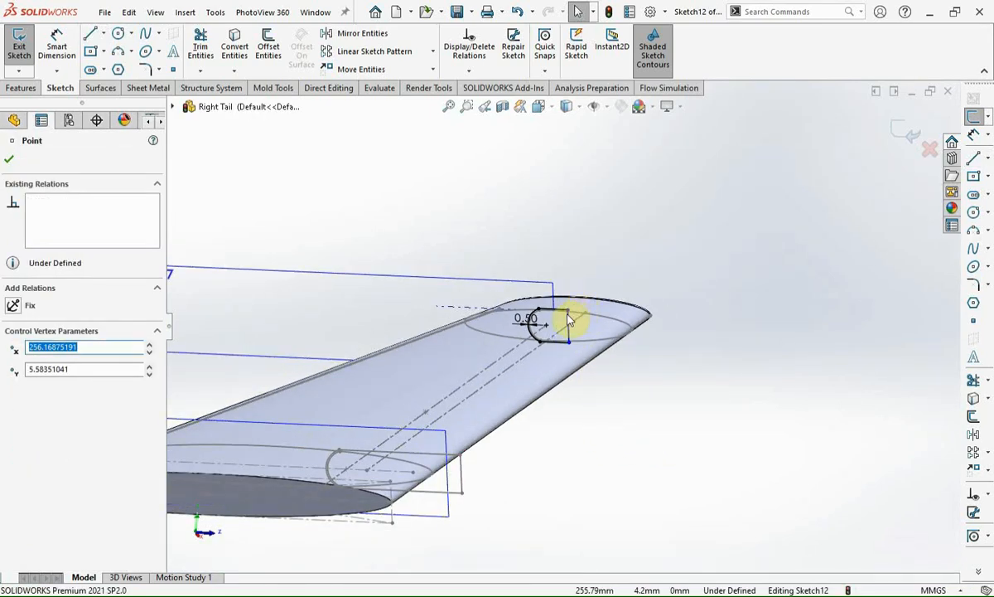
- Stretch the outer profile's two trailing-side corners past the trailing edge, making its horizontal lines about 39 mm long
drag(569, 318, 675, 319)
drag(567, 342, 661, 346)
click(667, 330)
click(726, 274)
- Set the length of the outer profile's upper horizontal line to 40 mm and exit the sketch
key(d)
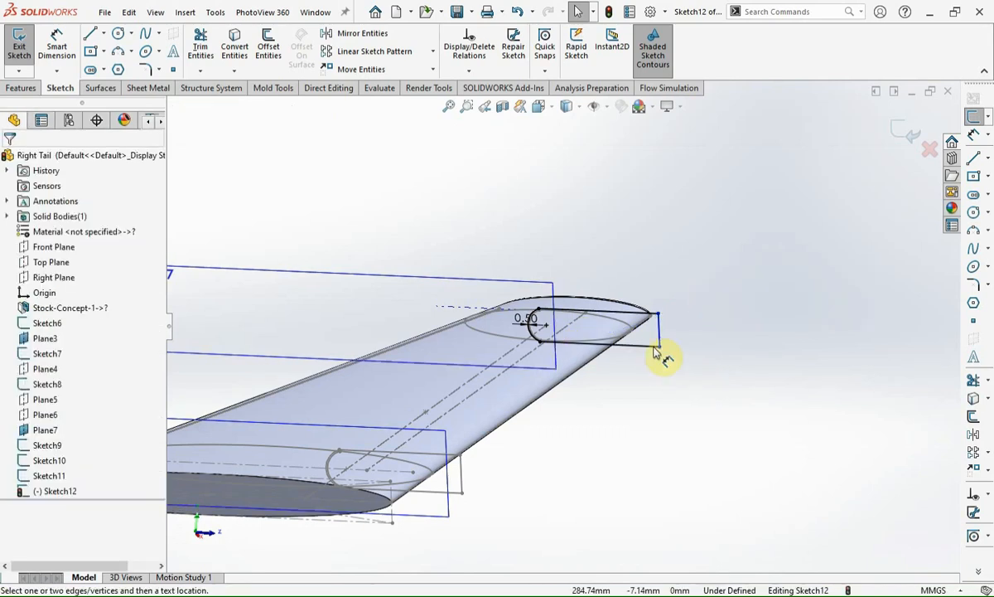
click(638, 310)
click(639, 282)
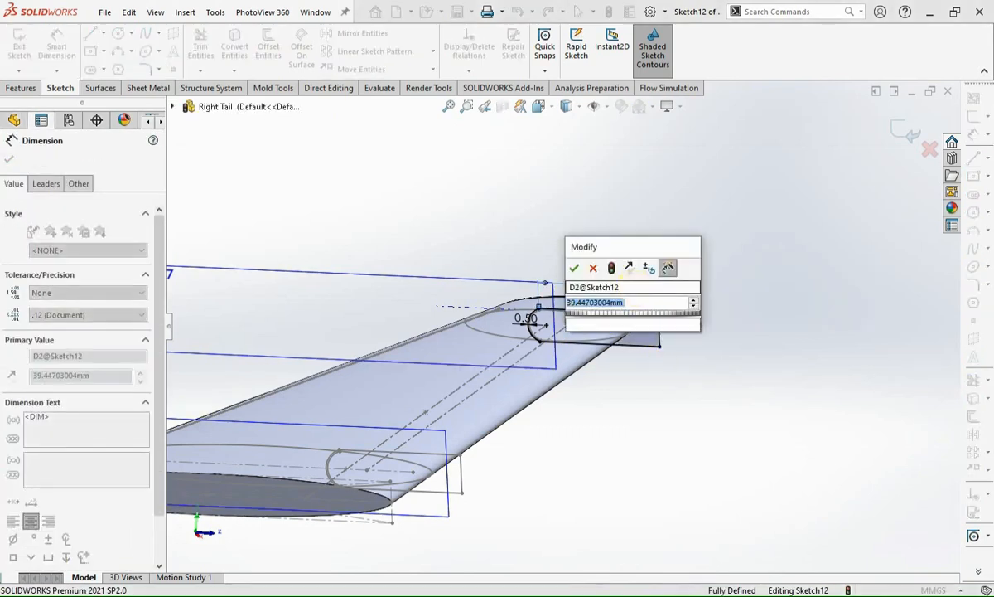
text(40)
key(Return)
click(913, 135)
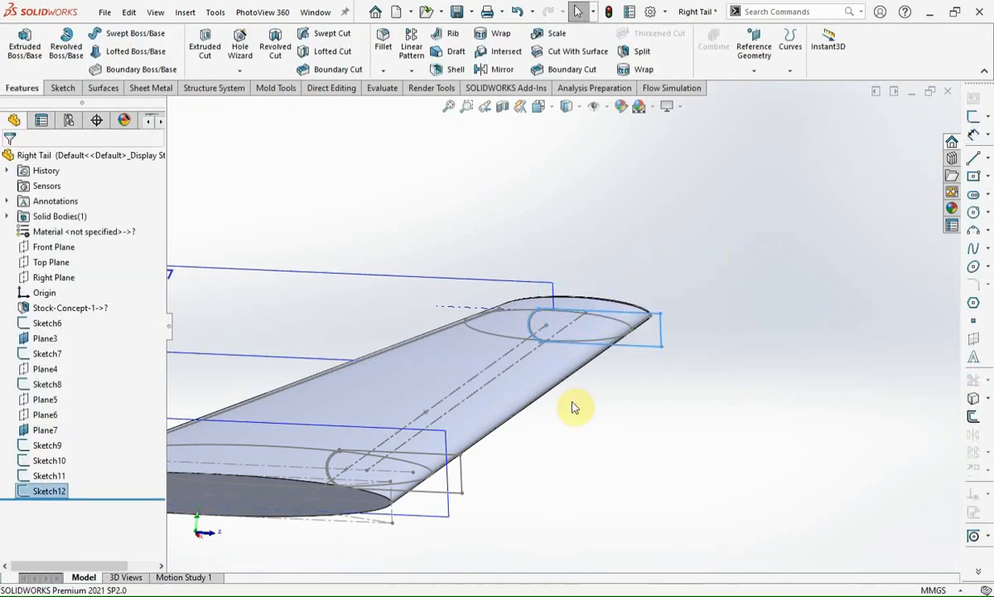
- Hide the airfoil sketches Sketch9 and Sketch10 and the construction-line layout sketches, leaving only the two cut-out profiles shown
click(422, 470)
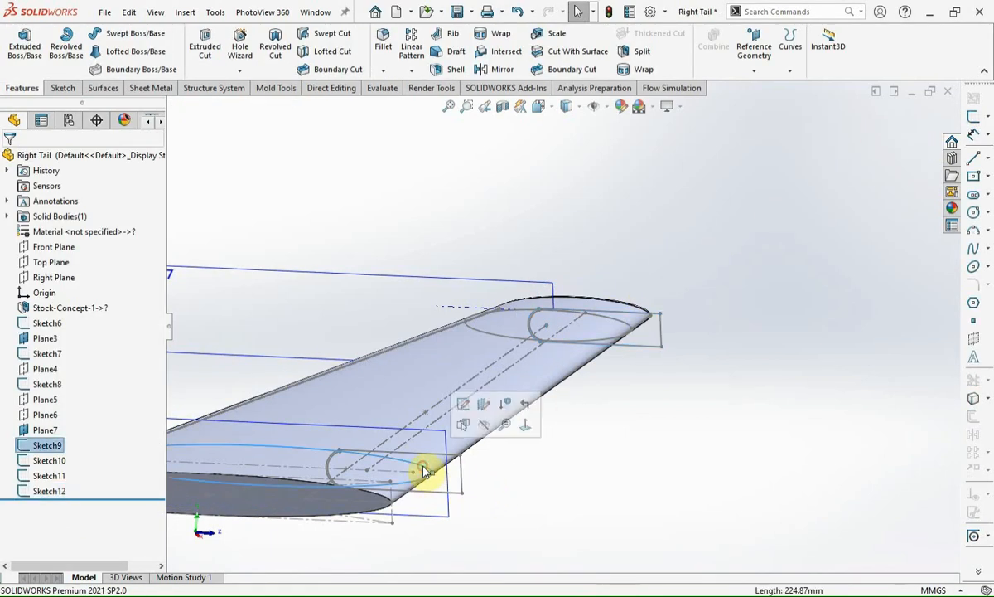
click(616, 325)
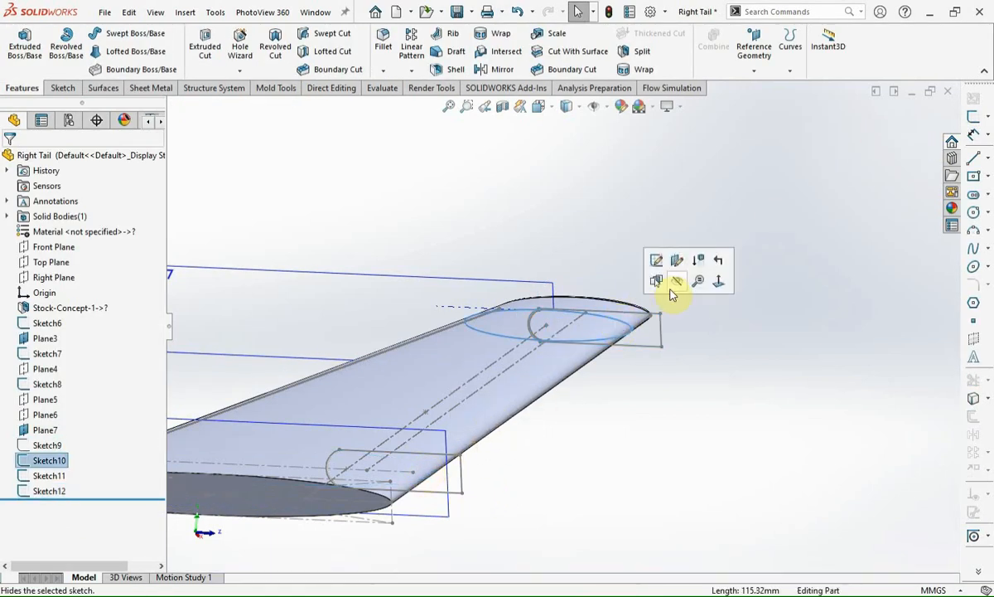
click(472, 401)
click(535, 358)
click(390, 524)
click(447, 482)
scroll(543, 504, up, 1)
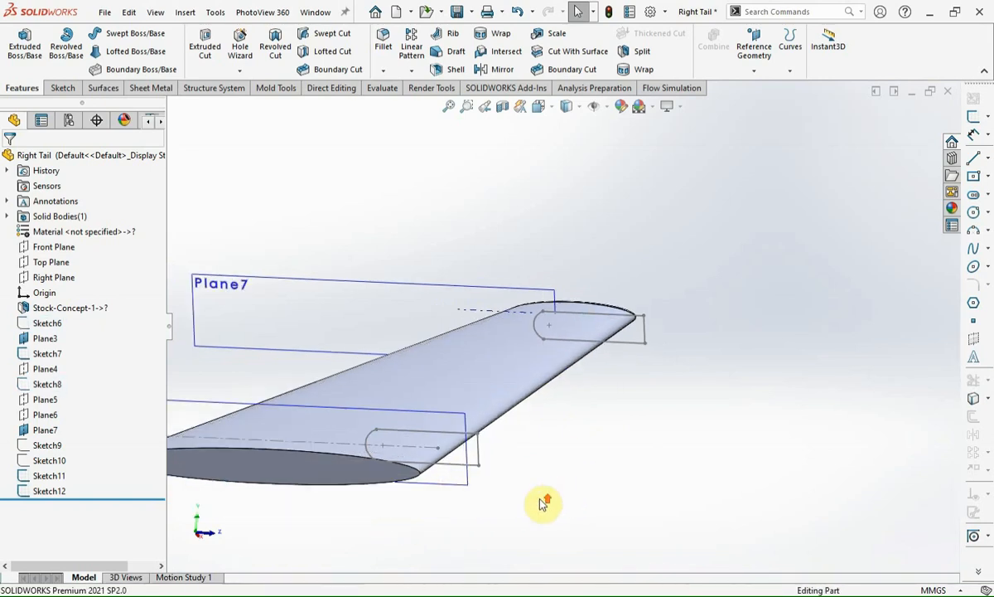
click(336, 450)
click(396, 407)
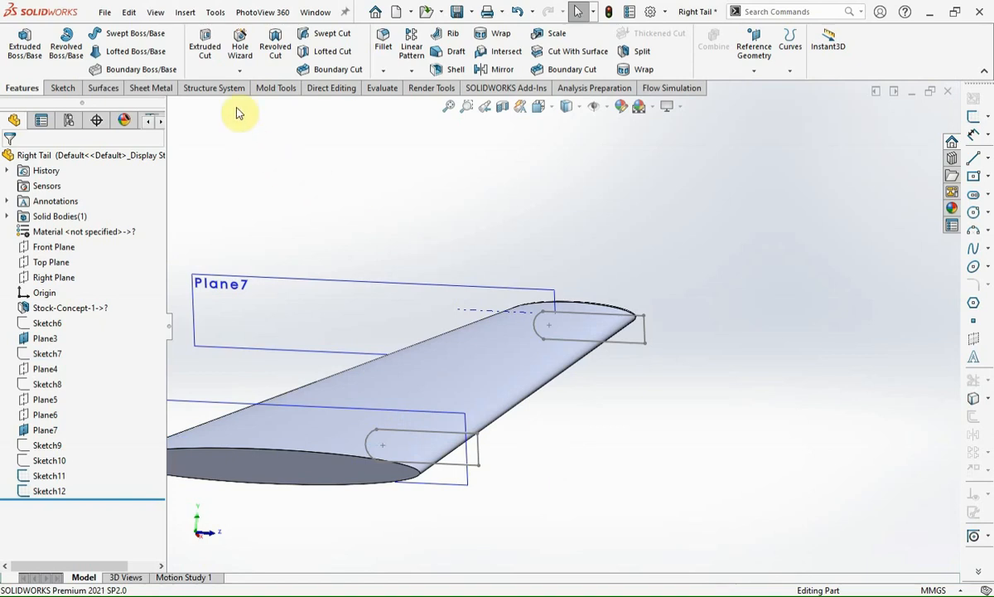
- Cut the elevator pocket with a lofted cut between Sketch11 and Sketch12, matching their corresponding corners, and save the part
click(323, 52)
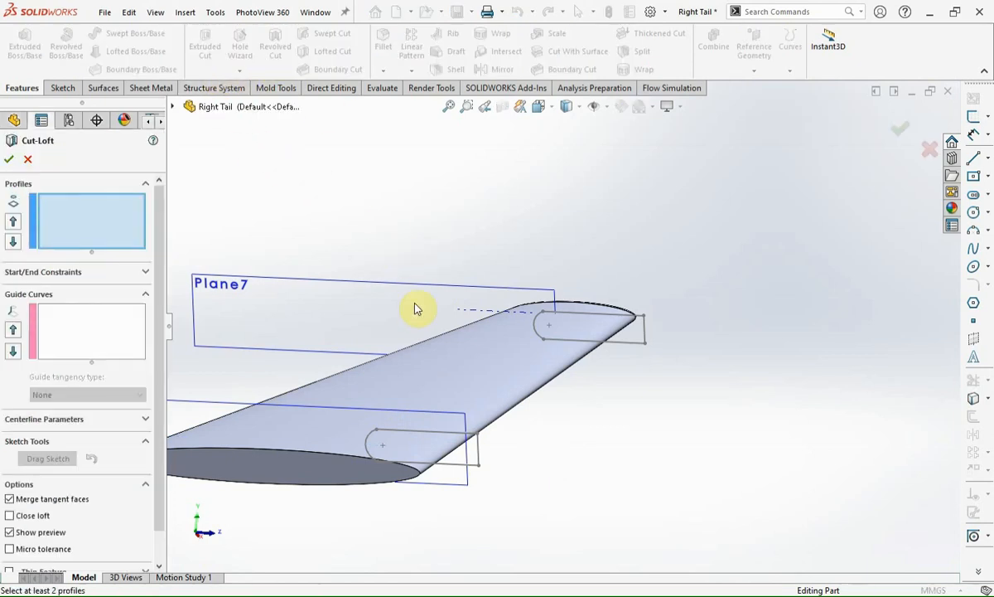
click(451, 442)
click(579, 317)
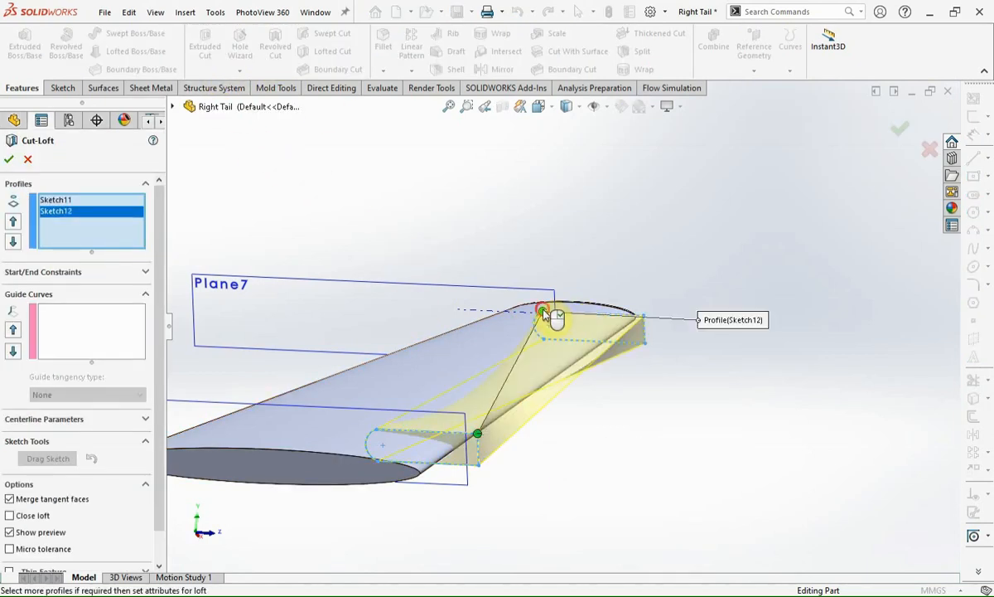
click(10, 161)
middle_drag(411, 202, 405, 417)
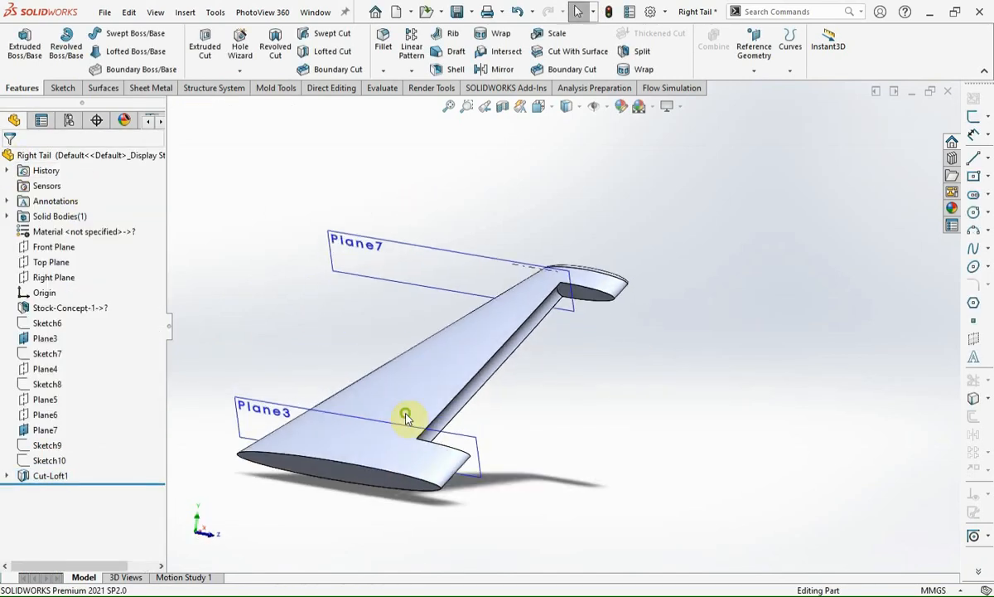
key(ctrl+s)
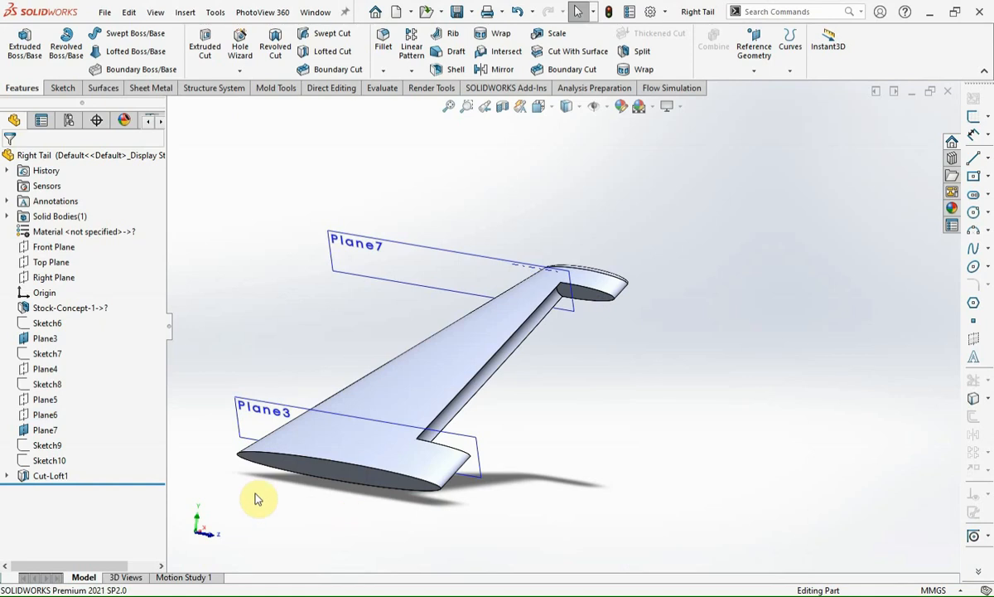
- Show Plane6 and start a sketch on it with the model displayed with hidden lines visible
click(55, 414)
click(93, 397)
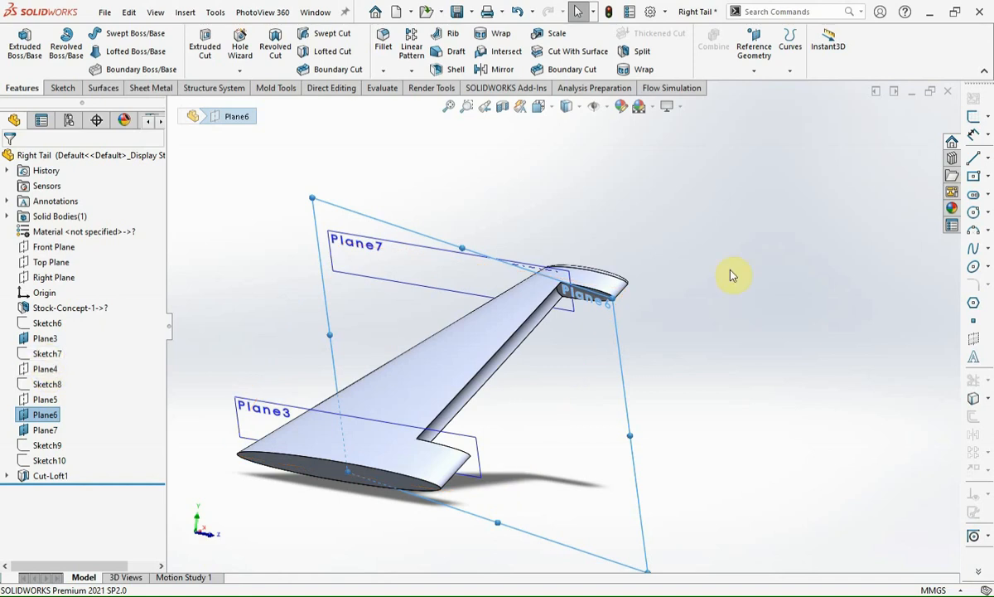
click(974, 119)
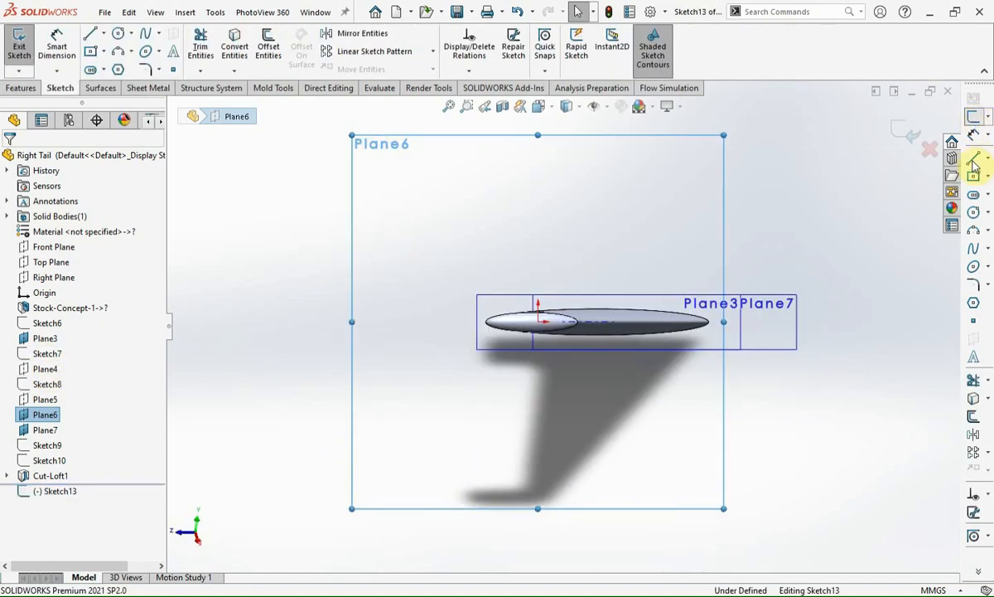
click(974, 211)
scroll(573, 325, down, 10)
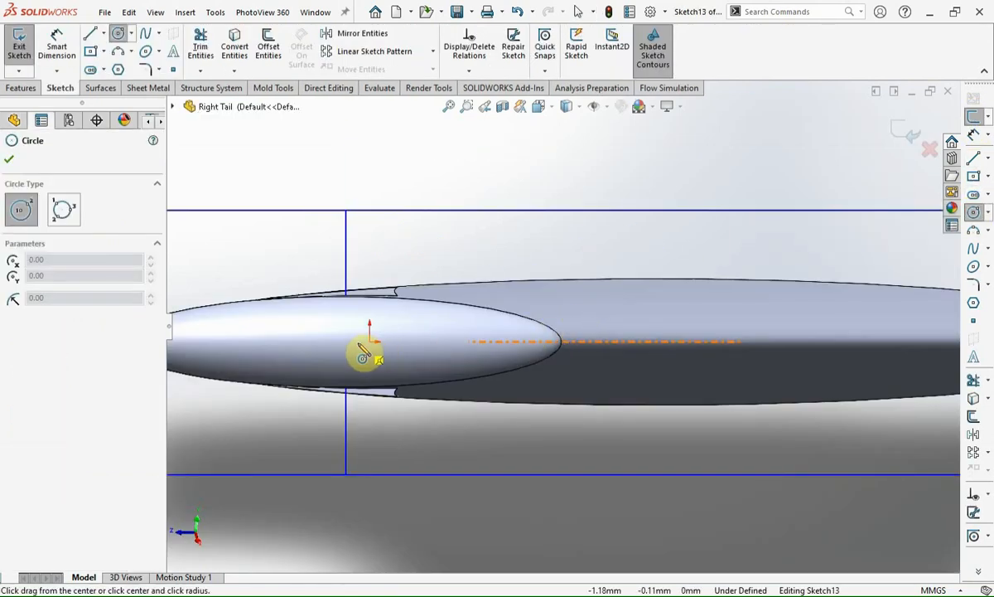
click(567, 107)
click(569, 180)
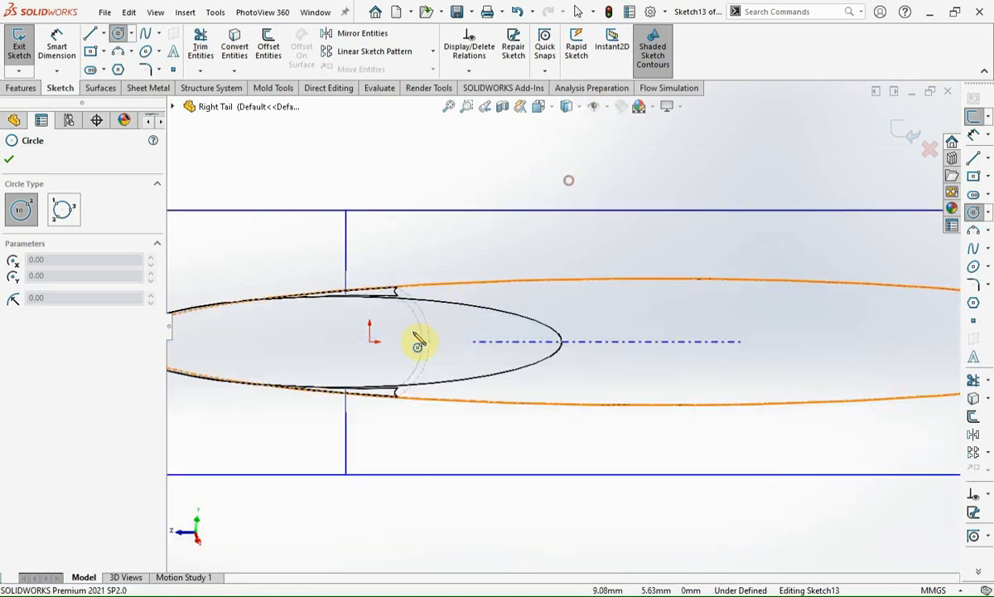
- Draw a circle at the sketch origin and set its diameter to 3.5 mm
click(369, 341)
key(d)
click(388, 350)
click(371, 439)
text(4.32587905mm)
key(Return)
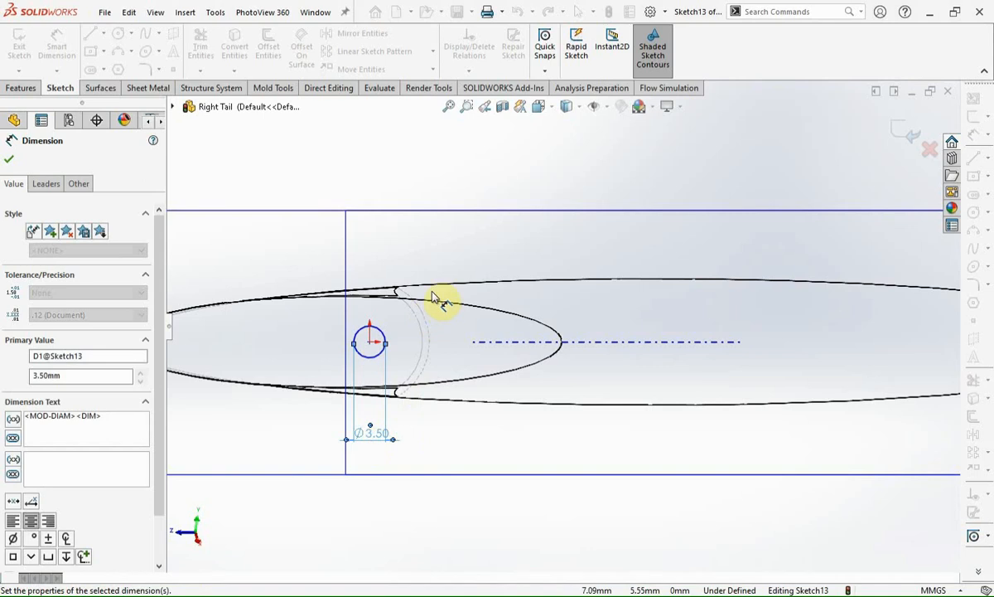
- Make the circle's centre concentric with the hidden arc edge of the elevator pocket
key(Escape)
mouse_move(369, 342)
mouse_down()
mouse_move(385, 342)
mouse_move(360, 341)
mouse_up()
ctrl+click(370, 340)
click(369, 340)
click(360, 341)
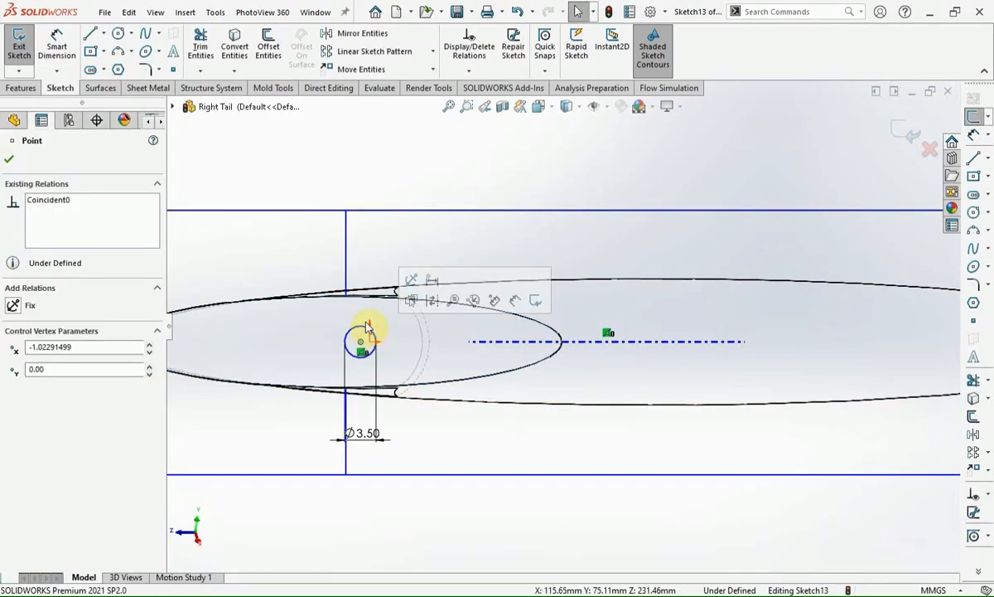
drag(362, 344, 369, 341)
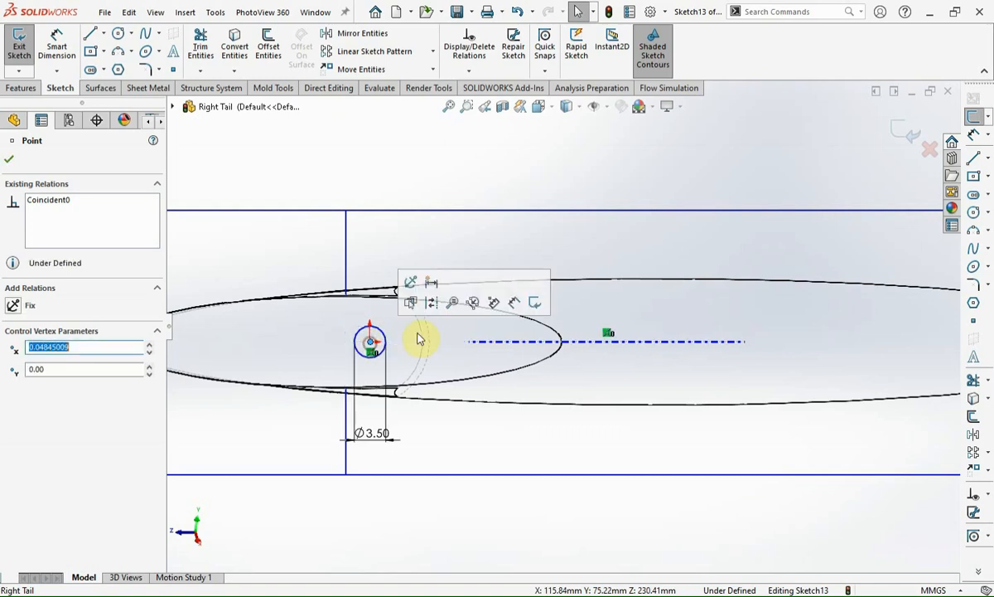
ctrl+click(420, 334)
click(461, 268)
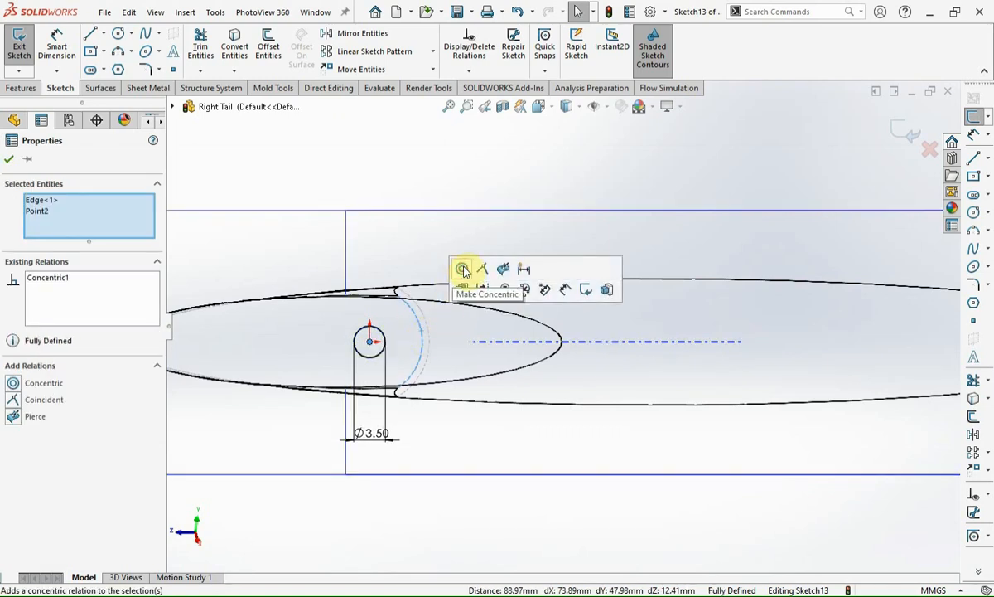
click(510, 200)
- Start an extruded cut from the 3.5 mm circle with Direction 1 set to Through All
middle_drag(506, 202, 308, 168)
middle_drag(337, 272, 290, 184)
click(23, 88)
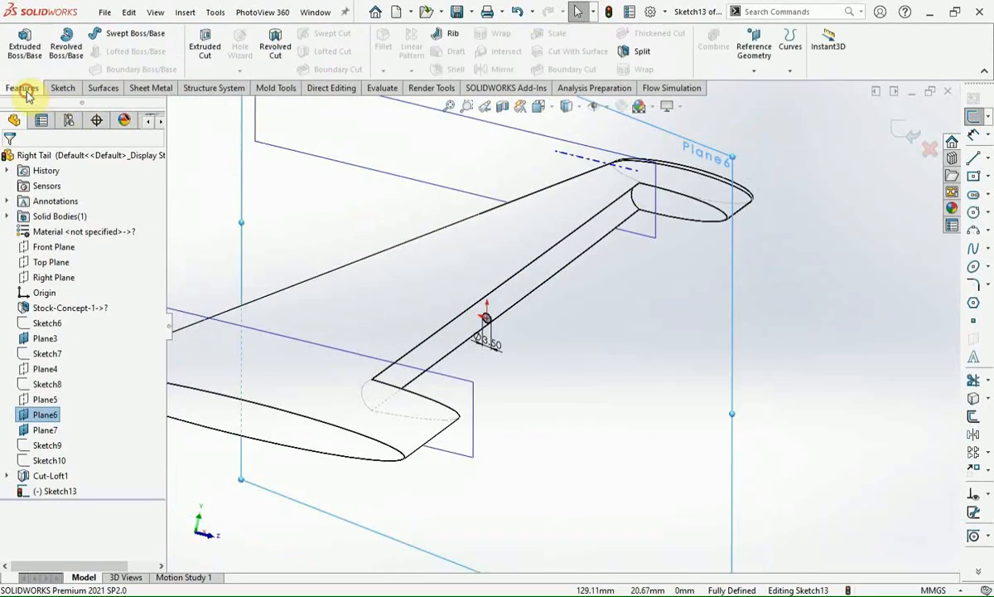
click(206, 50)
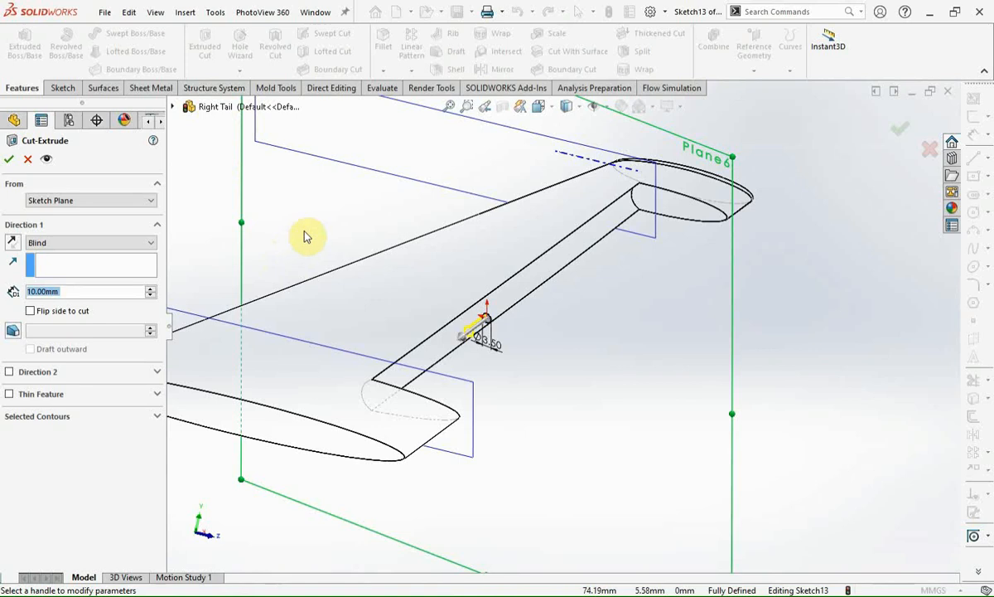
click(65, 246)
click(50, 265)
- Enable Direction 2 as Up To Vertex, ending at the tip's outer airfoil edge, and complete the pin-hole cut
click(34, 350)
click(83, 366)
click(77, 406)
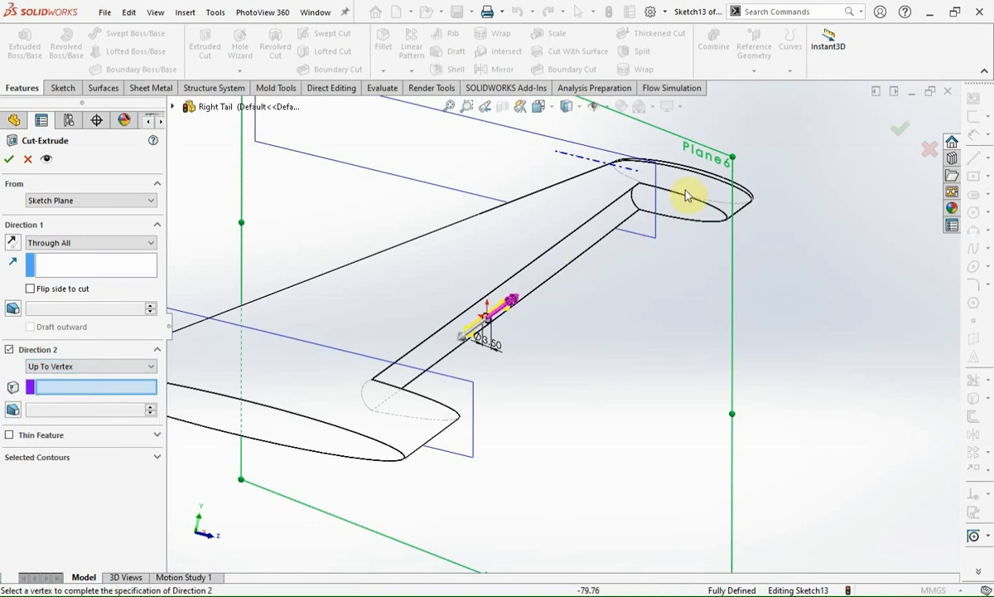
click(696, 183)
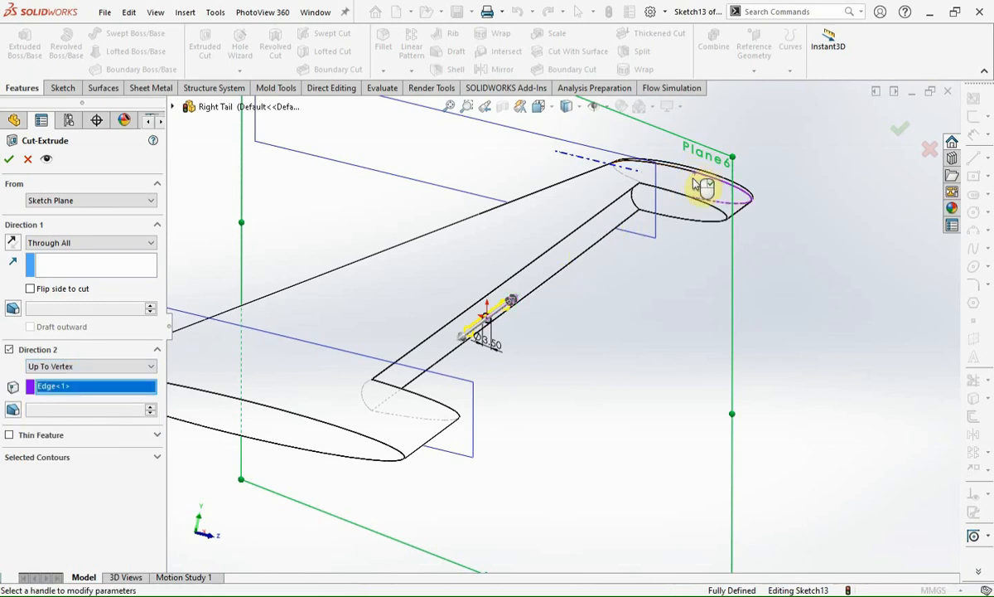
click(8, 164)
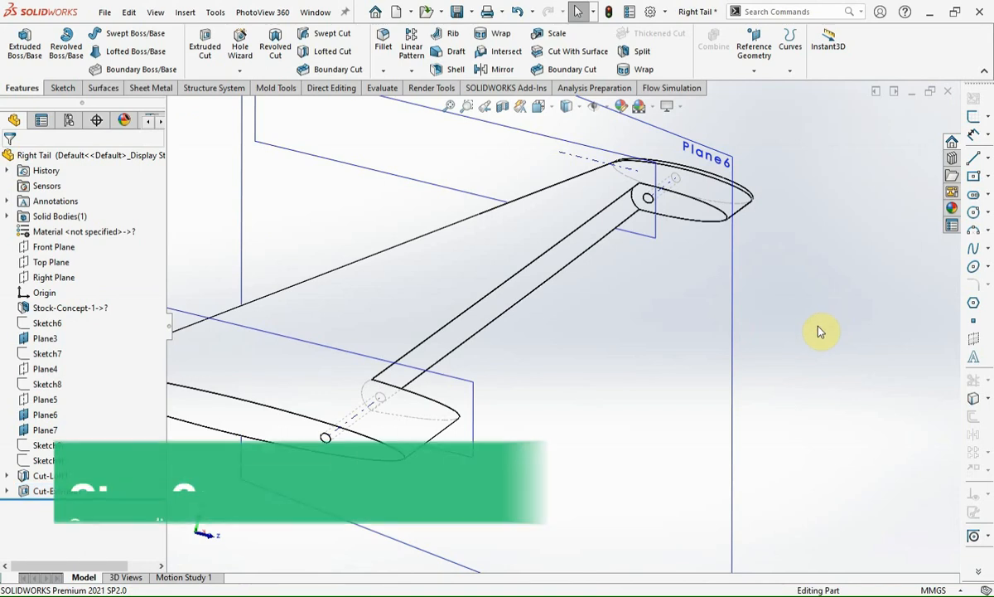
- Return the model to the shaded display with edges and hide Plane6 and Plane7
click(570, 108)
click(568, 126)
click(704, 364)
click(686, 331)
click(638, 257)
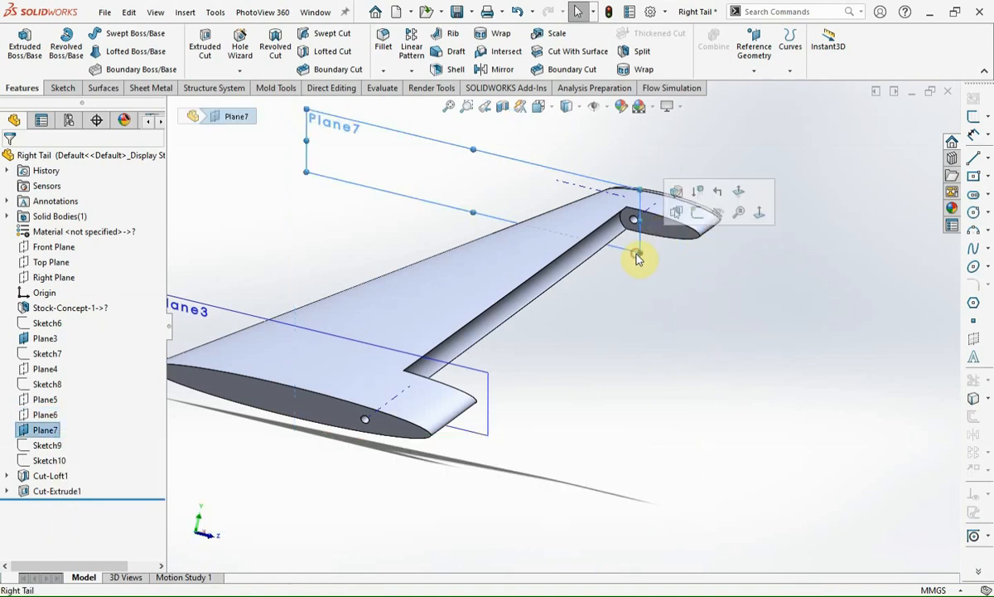
click(719, 214)
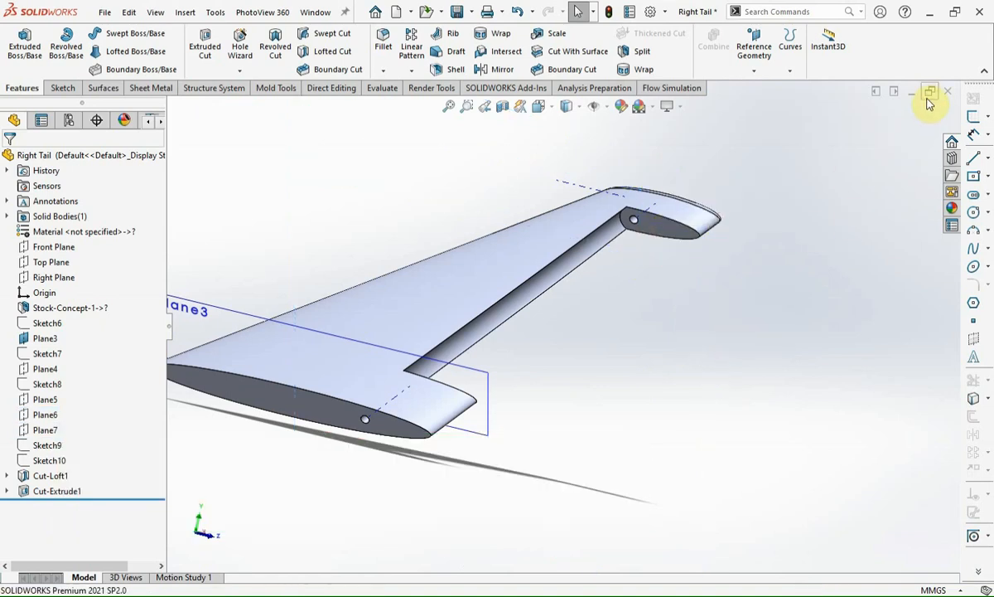
- Minimise the Right Tail part and bring up the sg90 servo part in an angled view
click(911, 92)
double_click(429, 383)
click(357, 296)
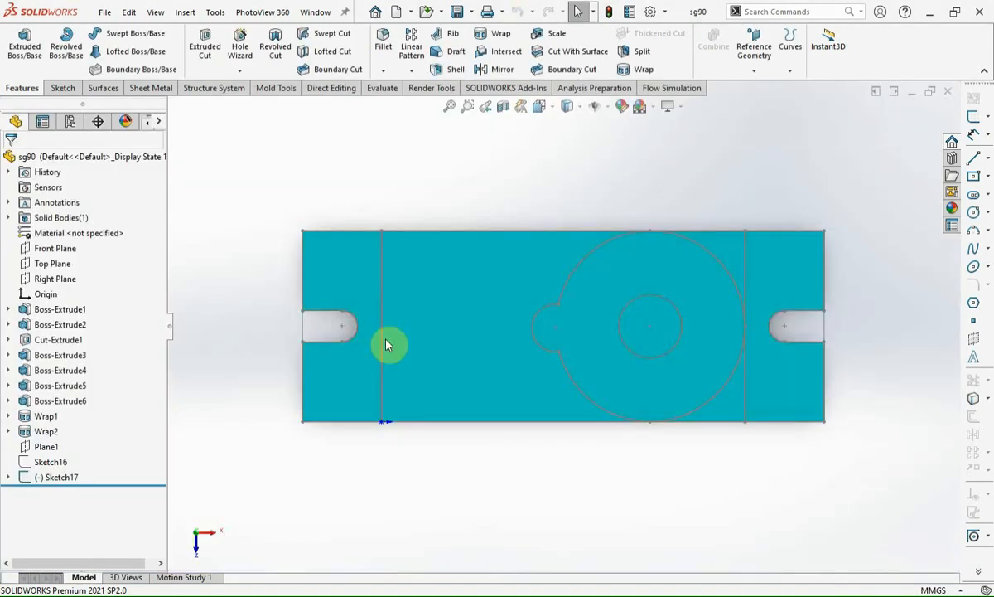
mouse_move(628, 315)
middle_down()
mouse_move(586, 384)
mouse_move(586, 432)
mouse_move(586, 421)
mouse_move(563, 427)
middle_up()
- Edit Sketch17 of the servo, select its entire outline block for copying, and exit the sketch
click(37, 478)
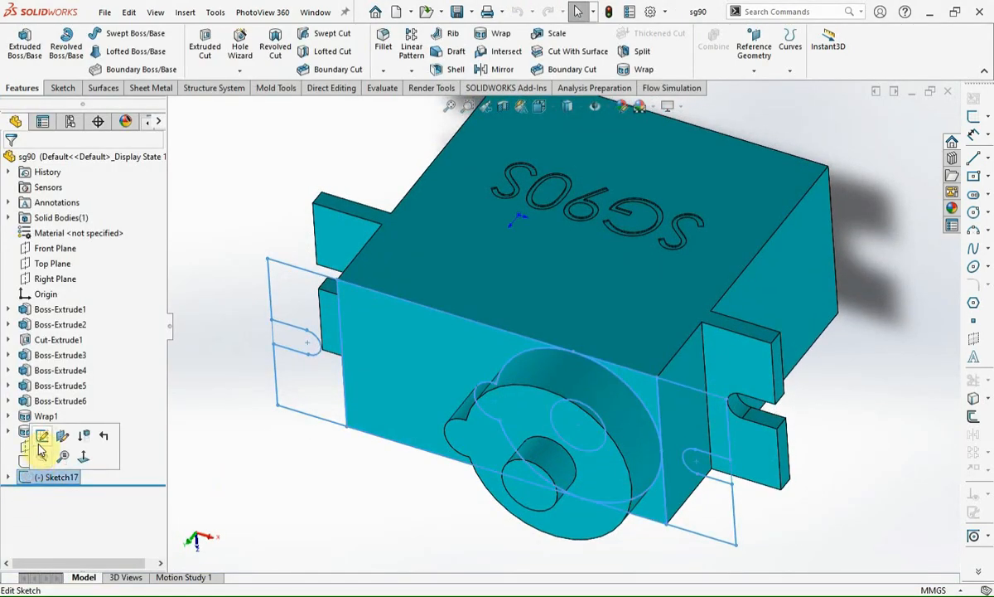
click(45, 437)
drag(844, 438, 284, 197)
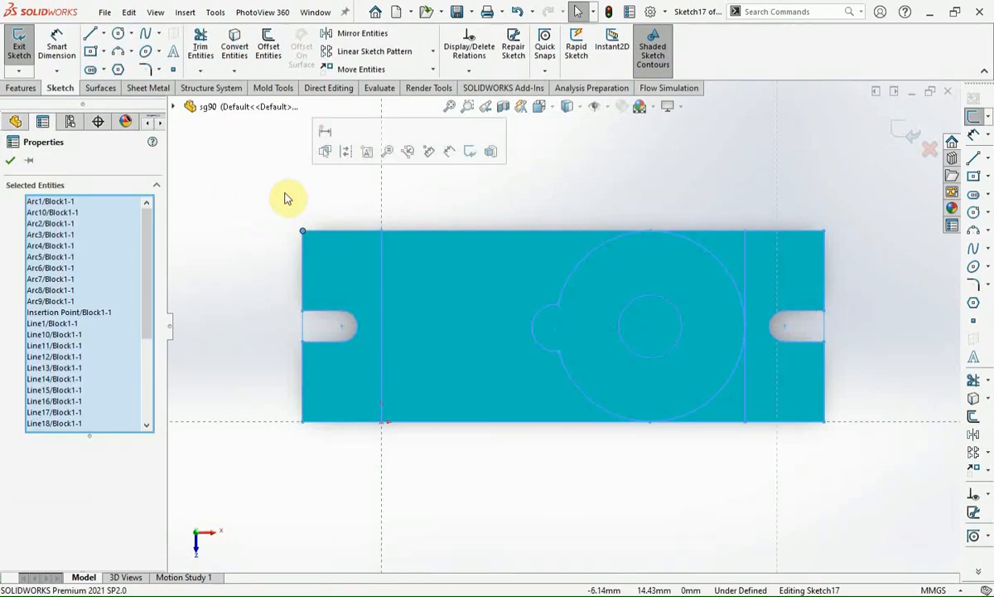
click(909, 128)
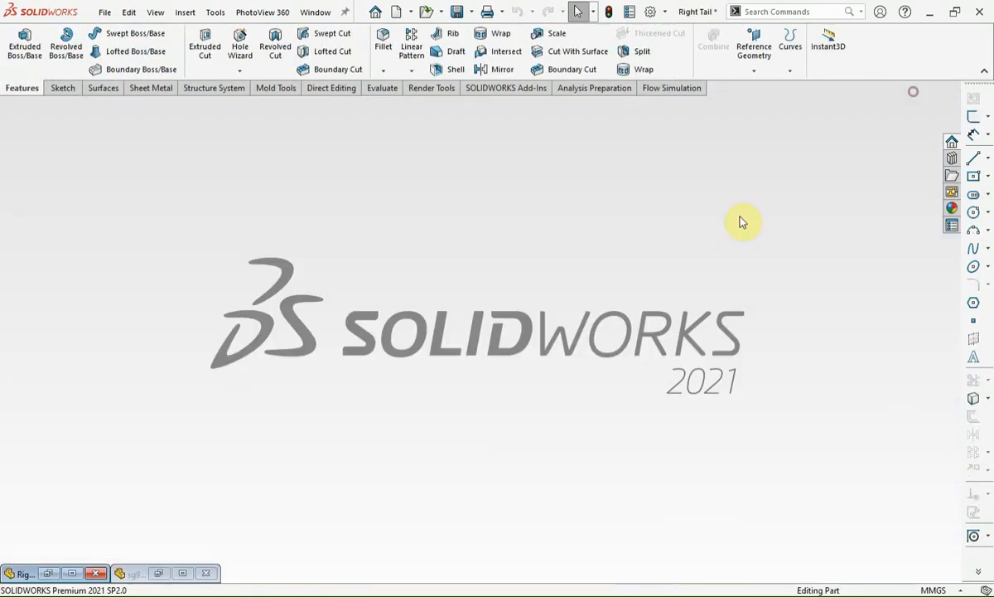
- Switch back to the Right Tail part and start a sketch on Plane5
click(73, 574)
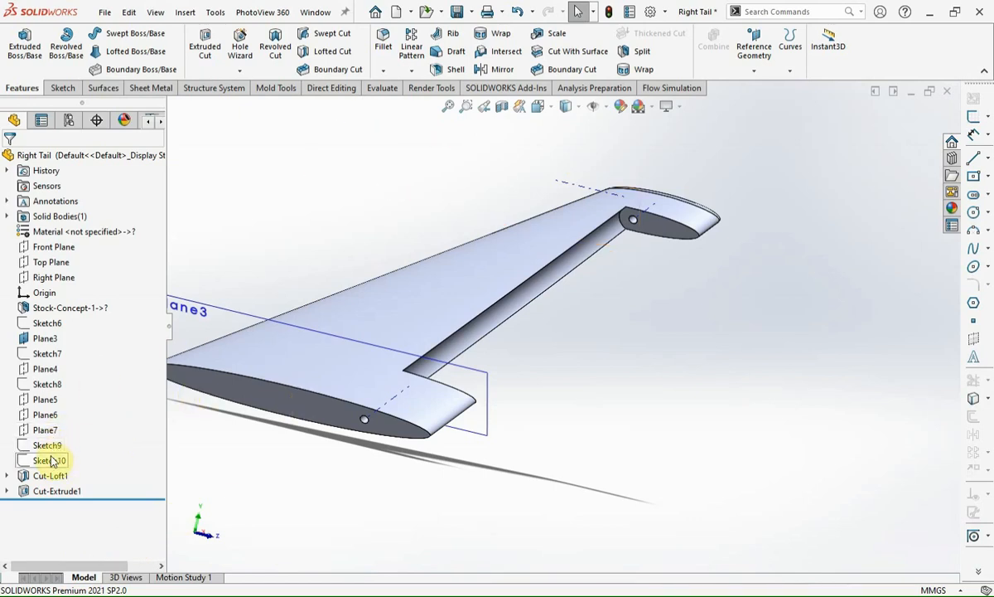
click(25, 430)
click(22, 414)
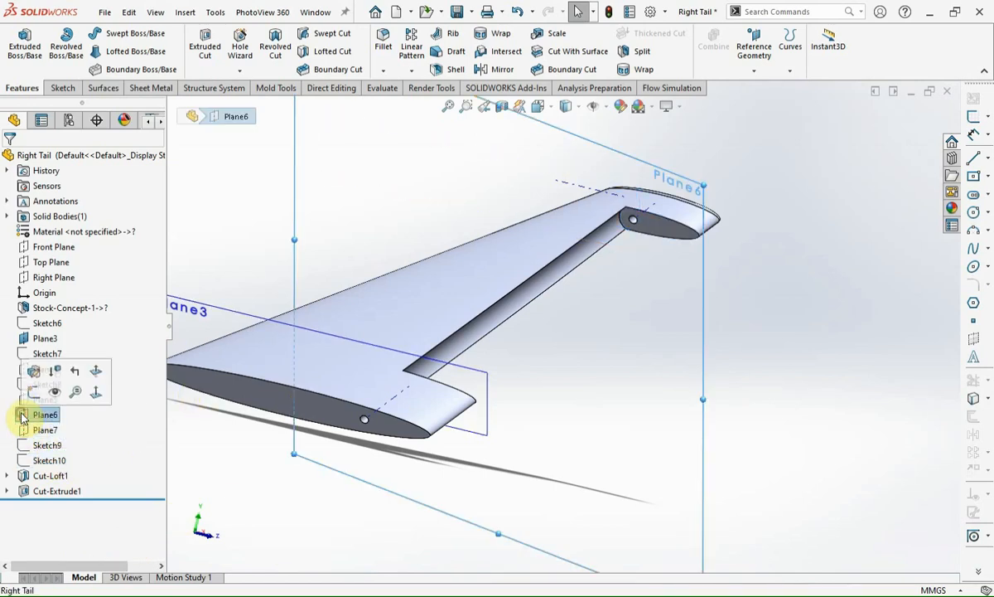
click(33, 400)
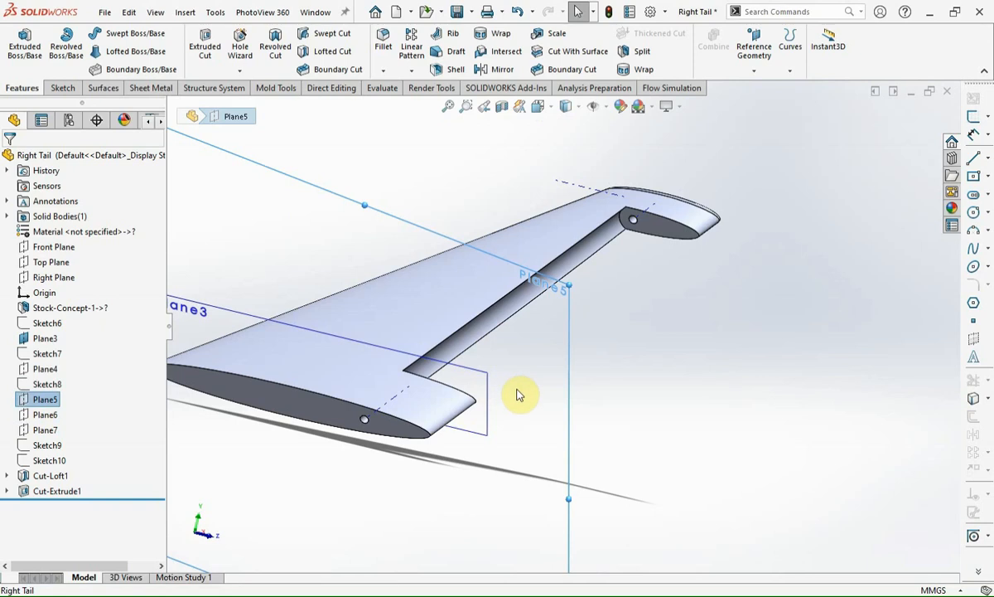
middle_drag(517, 395, 441, 408)
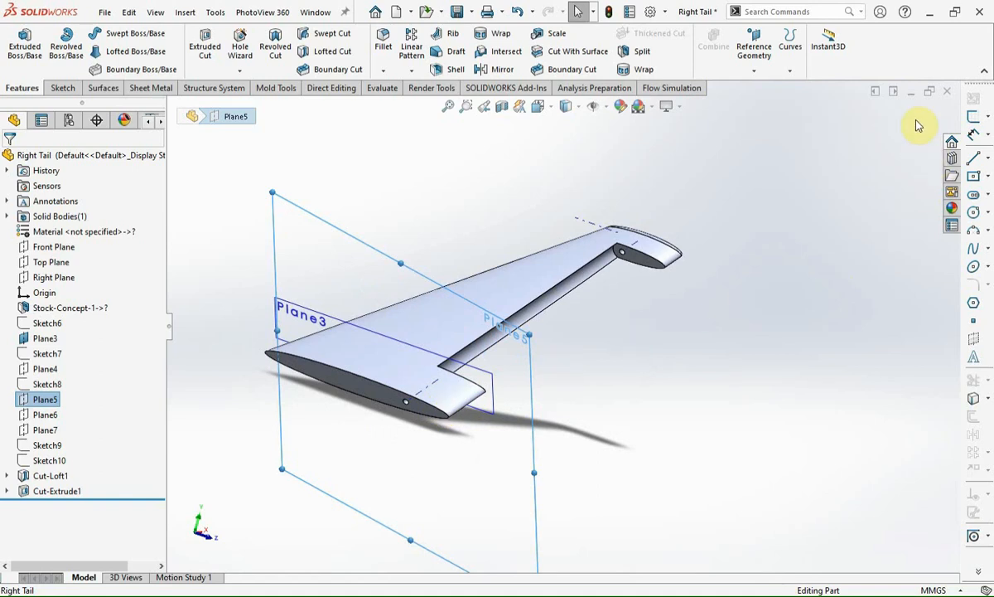
click(973, 119)
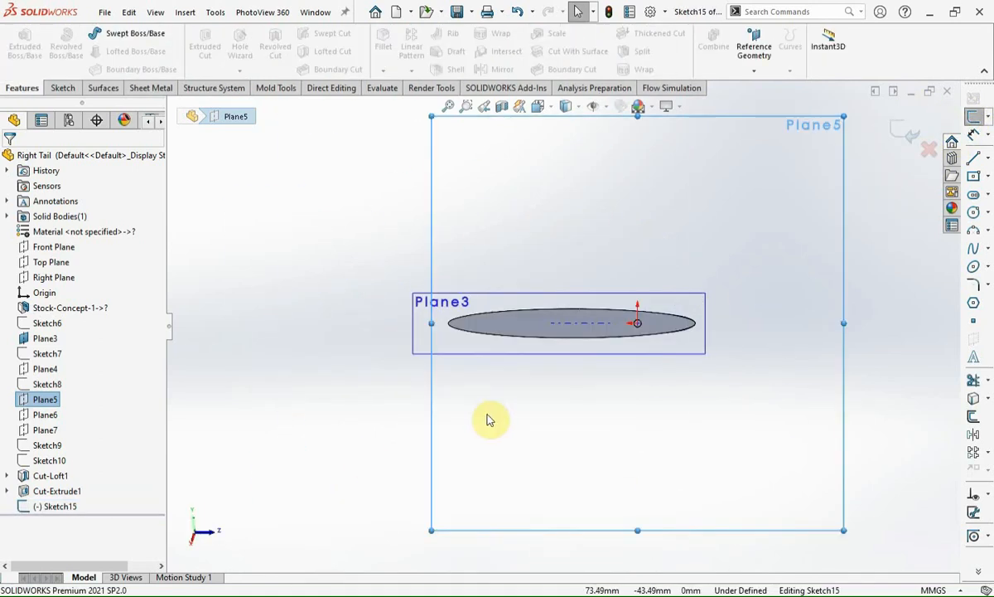
- Paste the copied servo outline block into the Plane5 sketch and turn it end for end so its shaft circle points toward the trailing edge
middle_drag(522, 395, 512, 458)
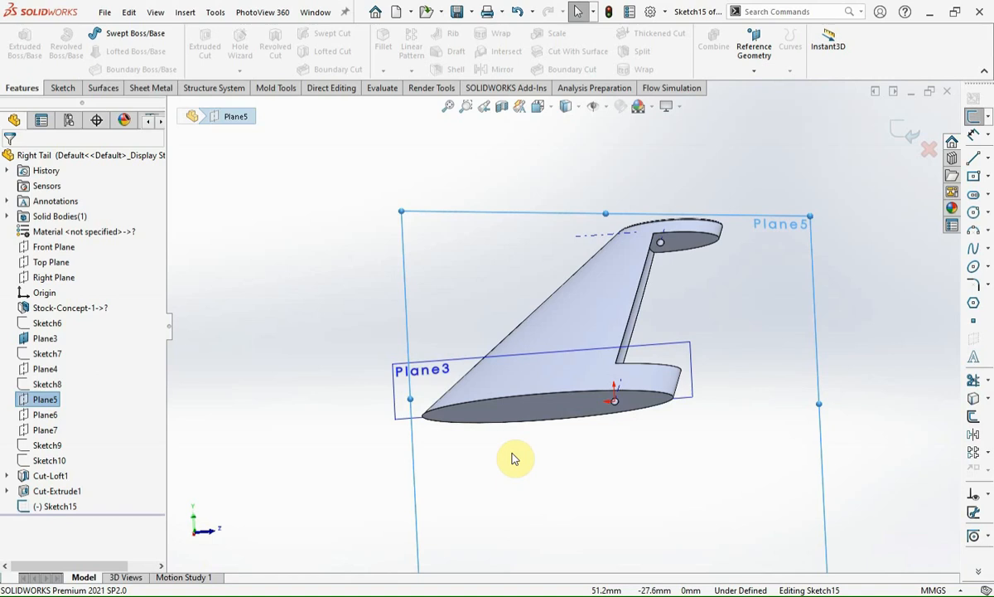
key(ctrl+v)
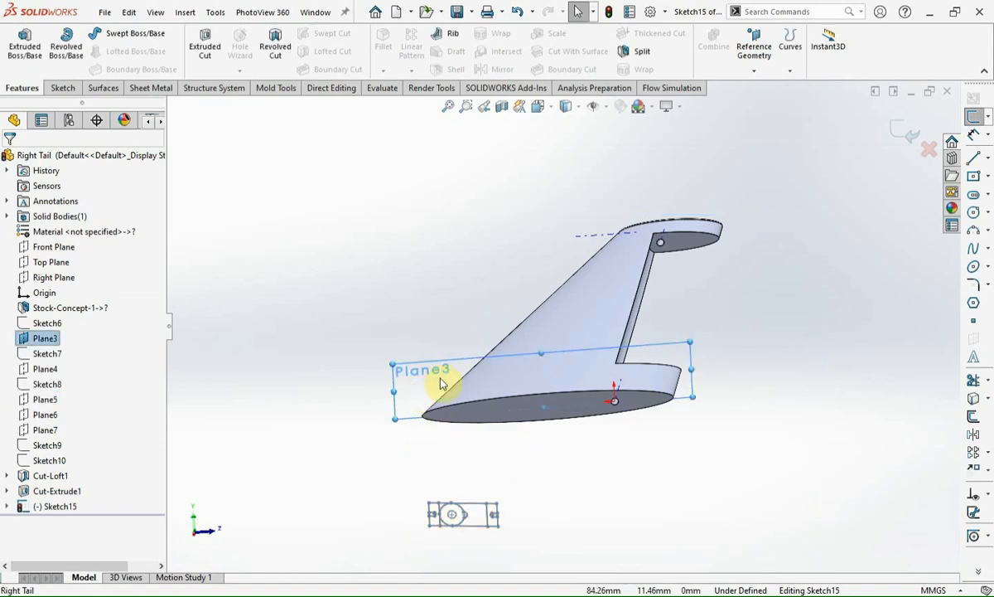
click(497, 507)
drag(429, 507, 497, 514)
scroll(547, 479, down, 4)
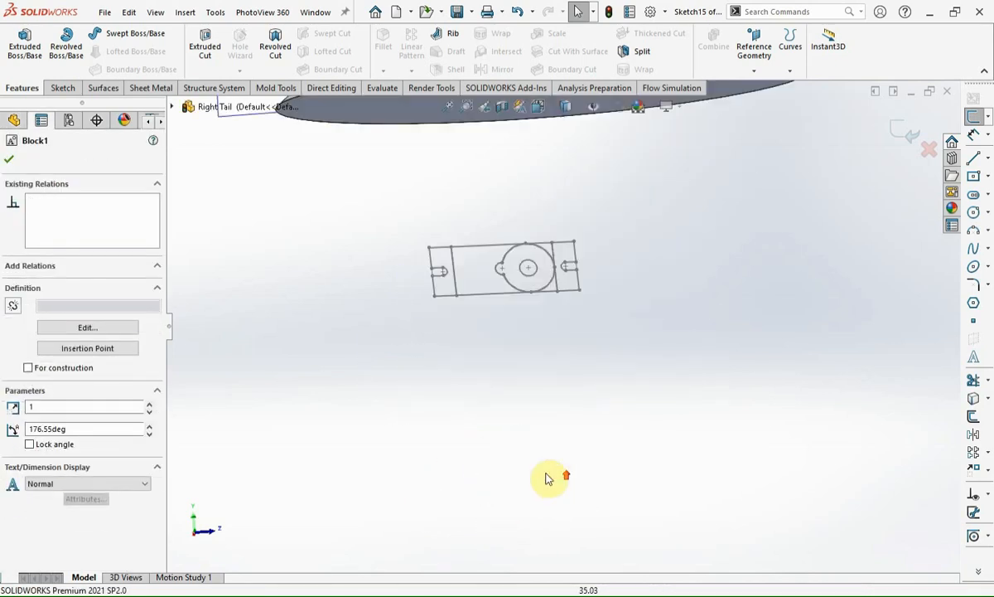
scroll(577, 249, up, 2)
scroll(662, 148, down, 4)
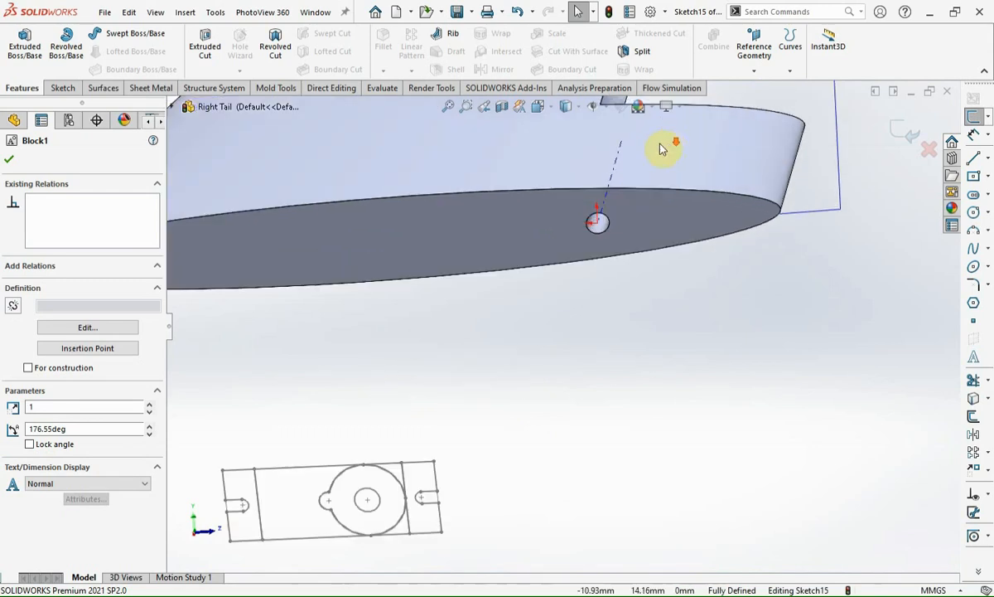
- Make the servo block's small shaft circle concentric with the hinge axis of the tail
click(376, 495)
middle_drag(548, 411, 610, 233)
ctrl+click(604, 196)
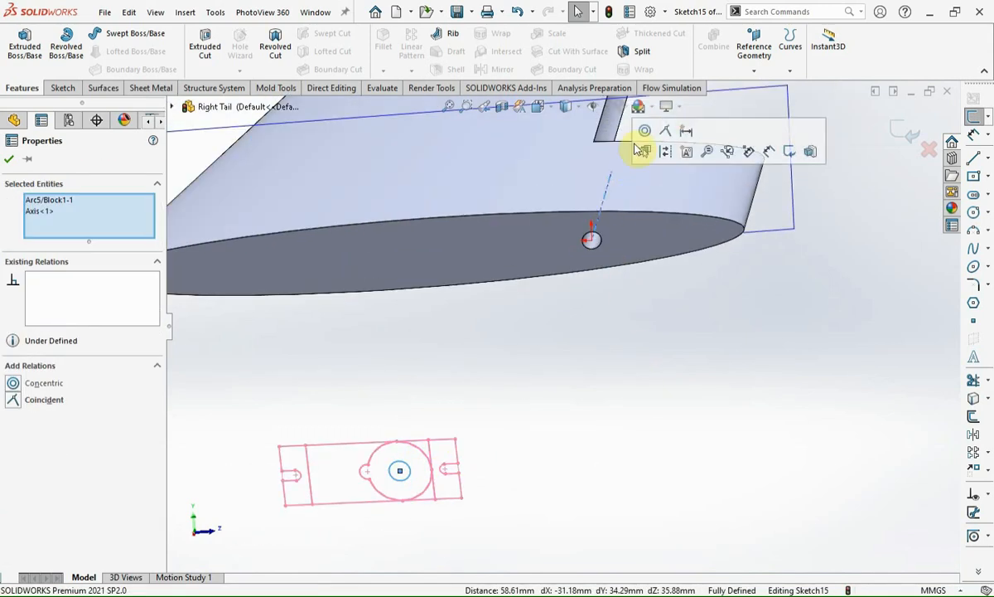
click(644, 131)
- Add a horizontal relation to the servo block's long edge so the outline lies parallel to the tail's chord
click(617, 319)
click(566, 294)
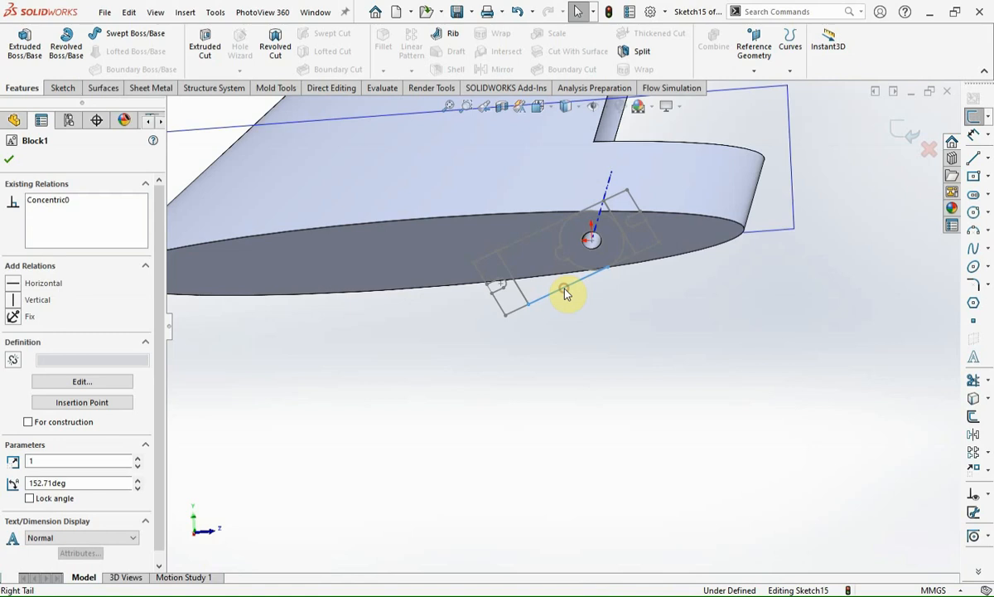
click(602, 234)
click(584, 355)
middle_drag(584, 355, 588, 198)
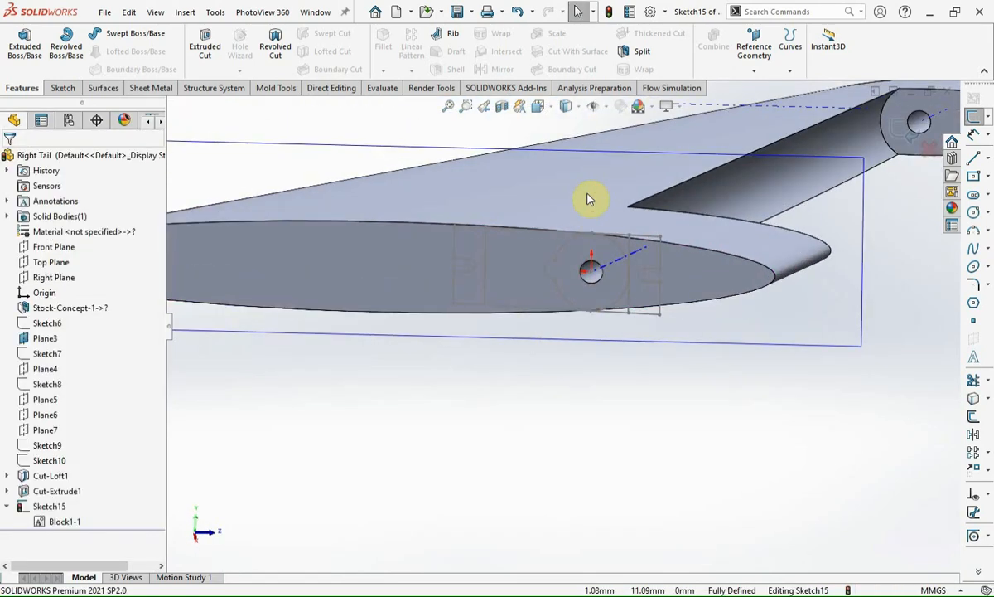
- Start an Extruded Cut on the servo sketch, pick the rear tab and slot regions as contours, and turn off Thin Feature
click(205, 48)
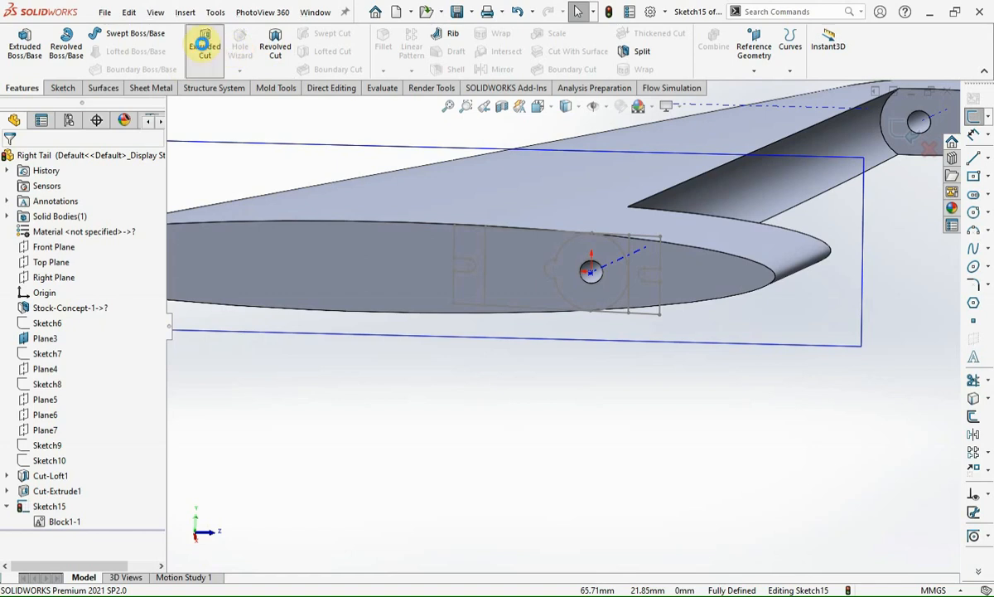
click(648, 282)
click(651, 283)
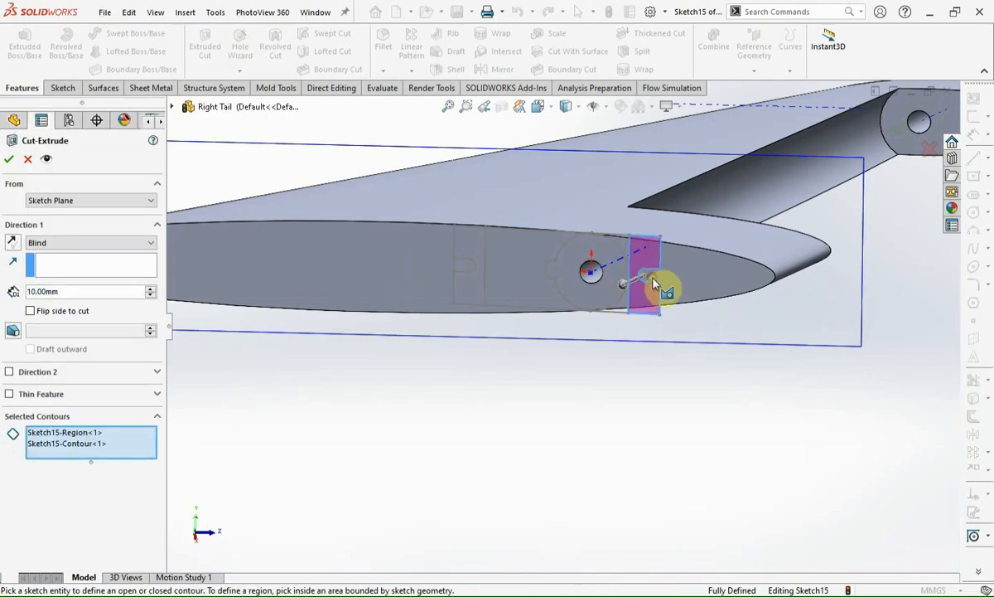
scroll(655, 292, up, 5)
click(591, 314)
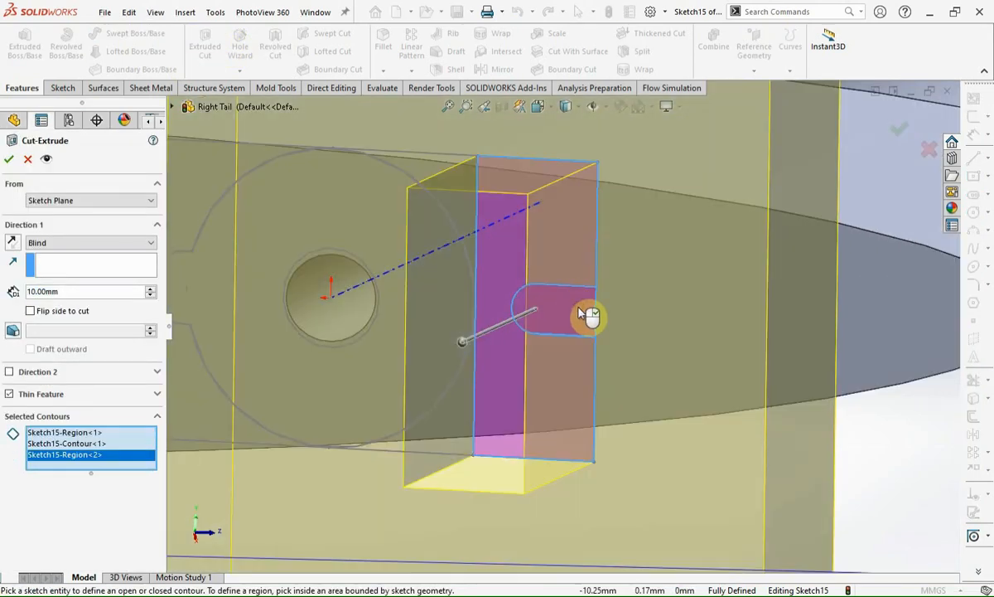
scroll(591, 313, down, 3)
click(9, 394)
- Add the servo outline's regions around and inside the shaft circle, the main body and the front tab to the cut contours
middle_drag(454, 352, 518, 248)
click(519, 249)
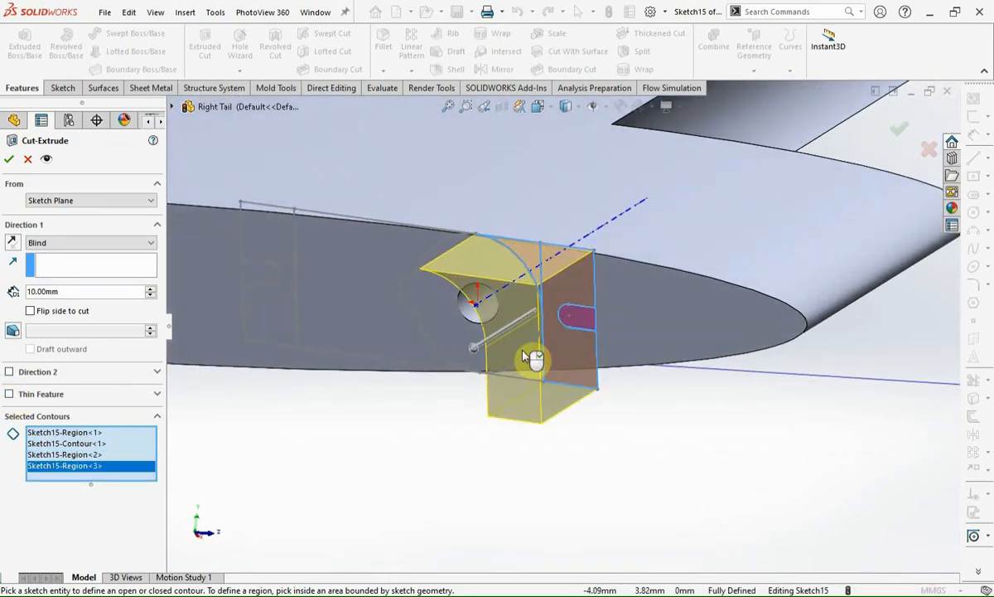
click(515, 378)
click(449, 336)
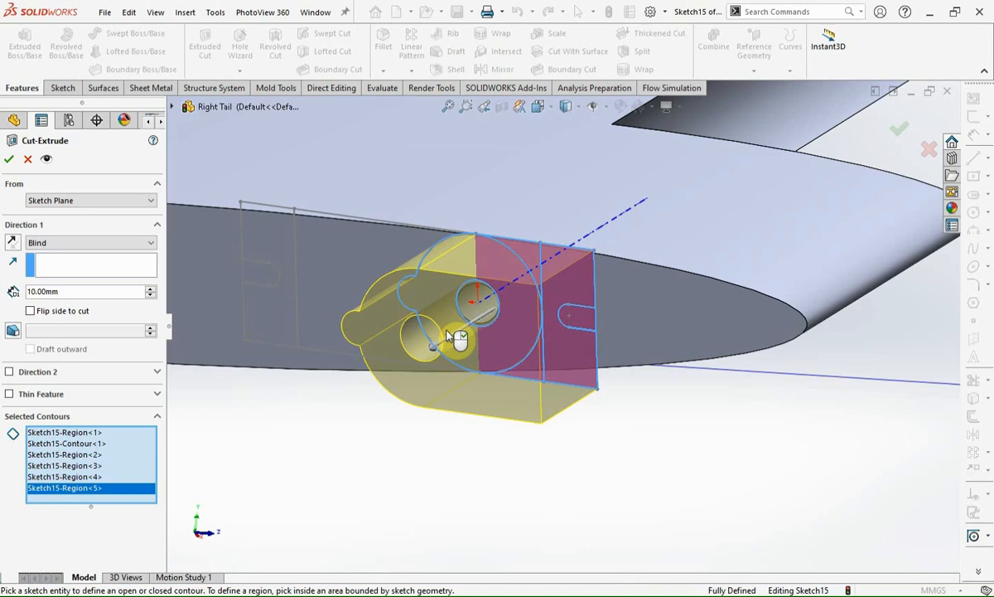
click(469, 296)
click(348, 265)
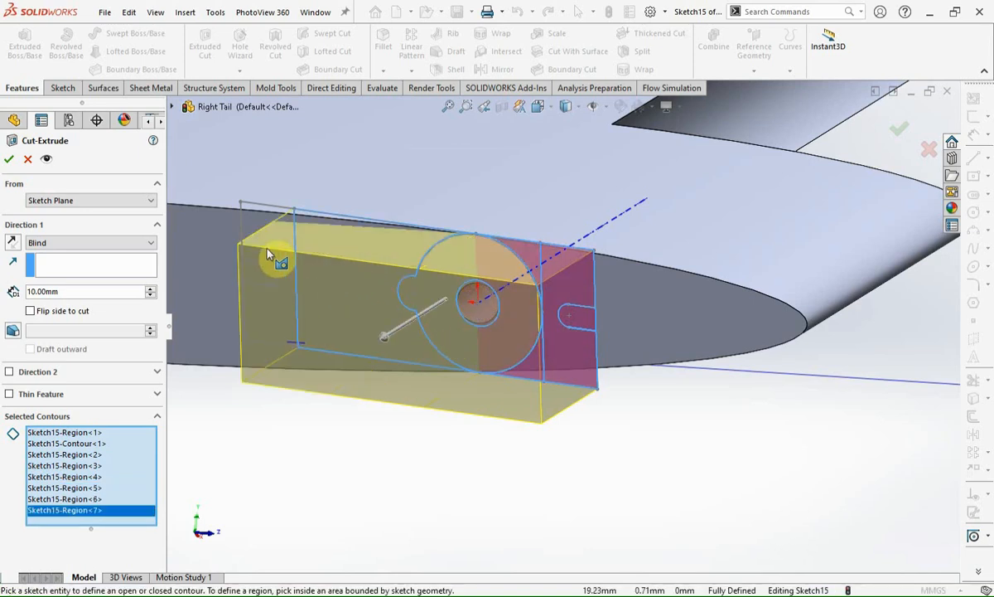
click(259, 225)
- Add the front slot region to the contours, enable Direction 2 alongside the 10 mm blind first direction, and complete the servo pocket cut
middle_drag(268, 284, 291, 320)
scroll(292, 320, down, 2)
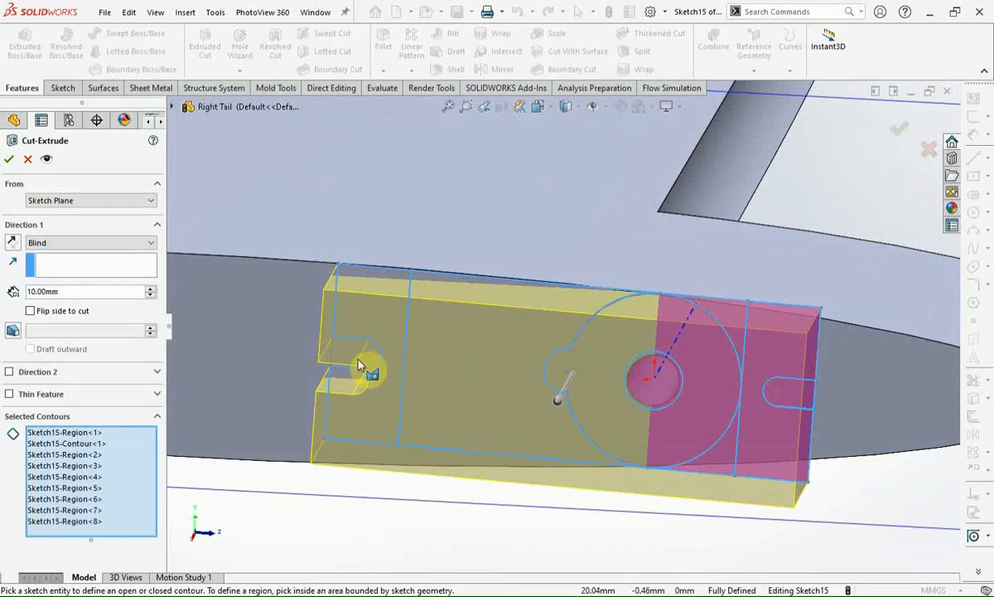
middle_drag(348, 374, 362, 340)
scroll(348, 459, up, 3)
scroll(406, 473, down, 2)
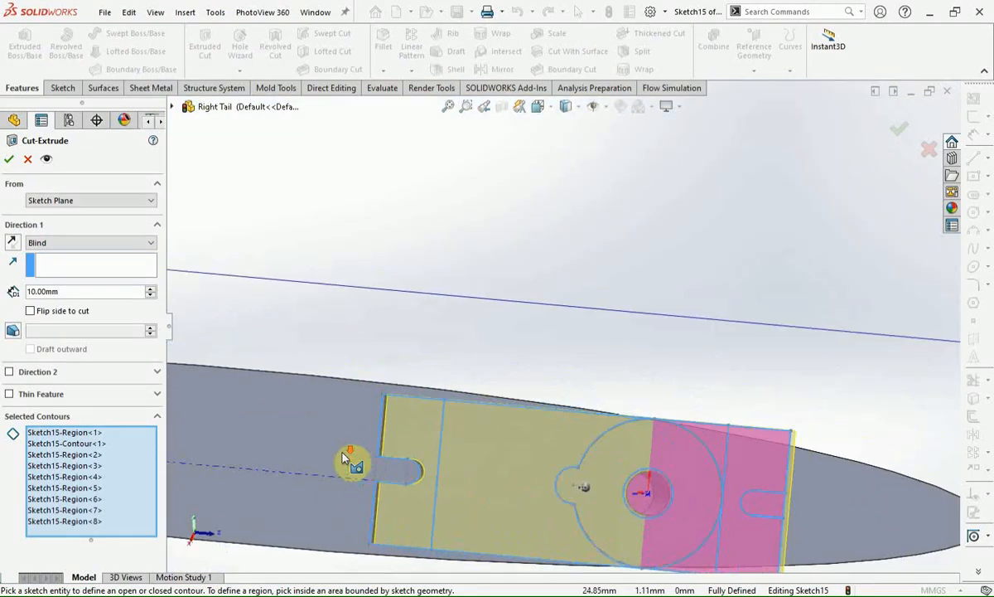
click(410, 473)
scroll(431, 473, up, 3)
middle_drag(431, 473, 483, 452)
click(9, 370)
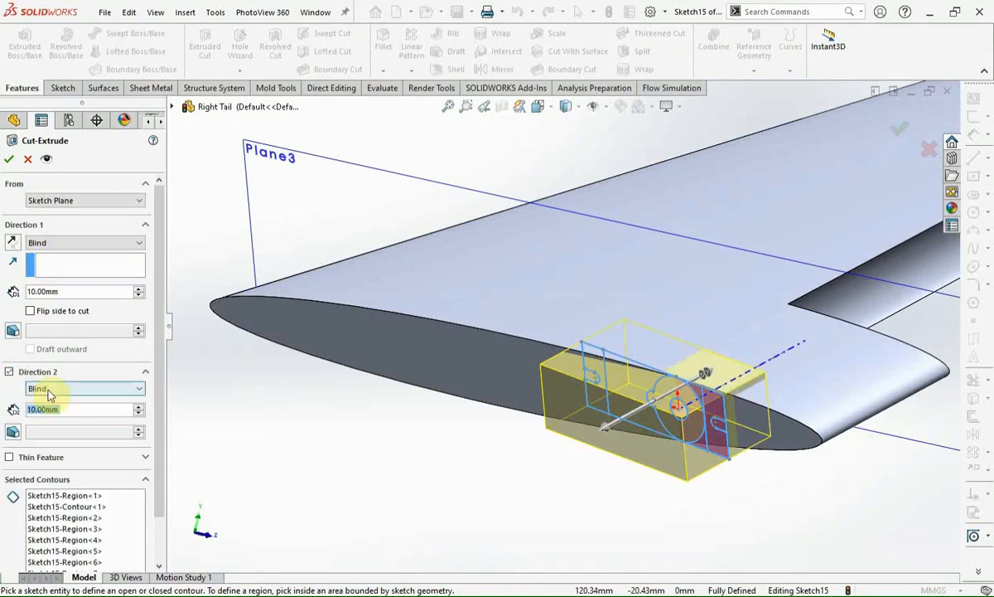
click(7, 160)
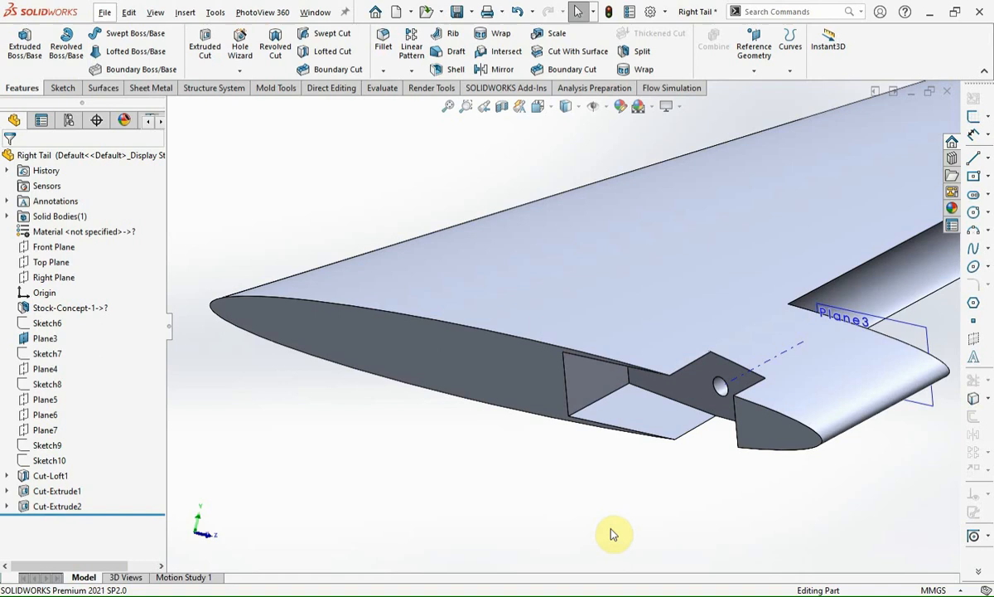
- Start a sketch on the servo pocket's floor and convert its curved upper and lower side edges into sketch entities
click(688, 383)
click(974, 114)
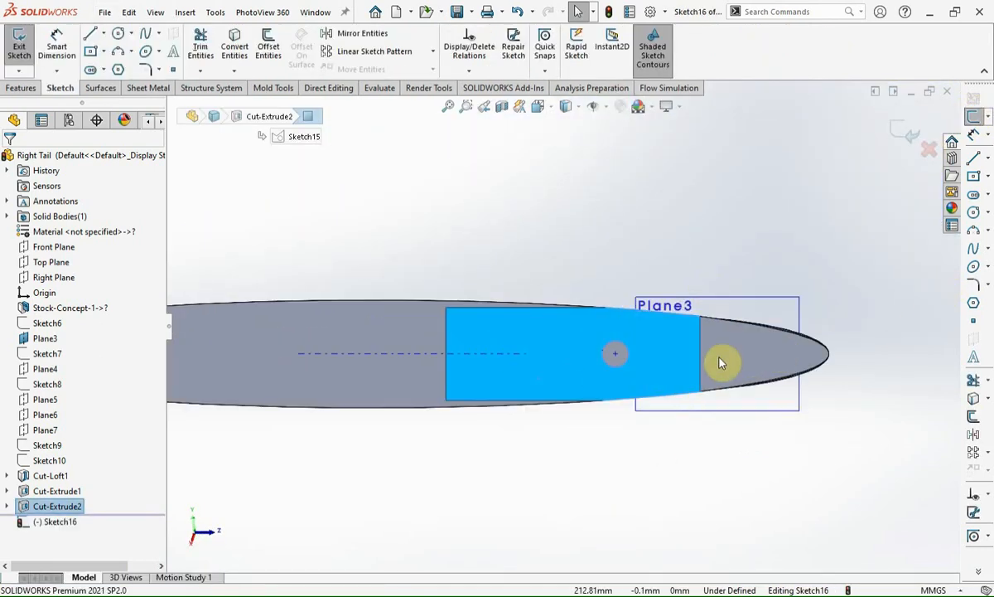
scroll(696, 348, down, 2)
click(665, 308)
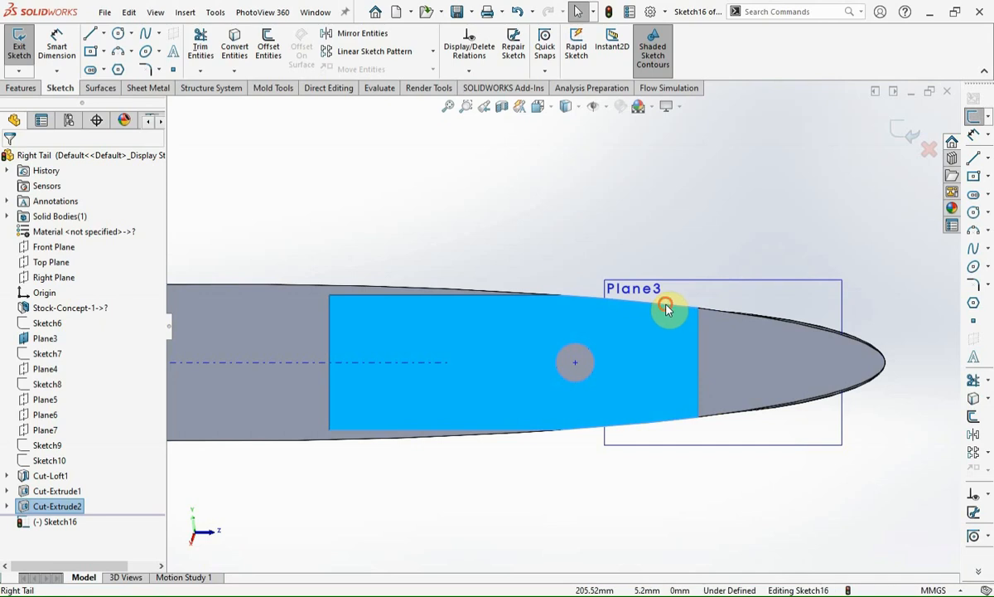
click(667, 309)
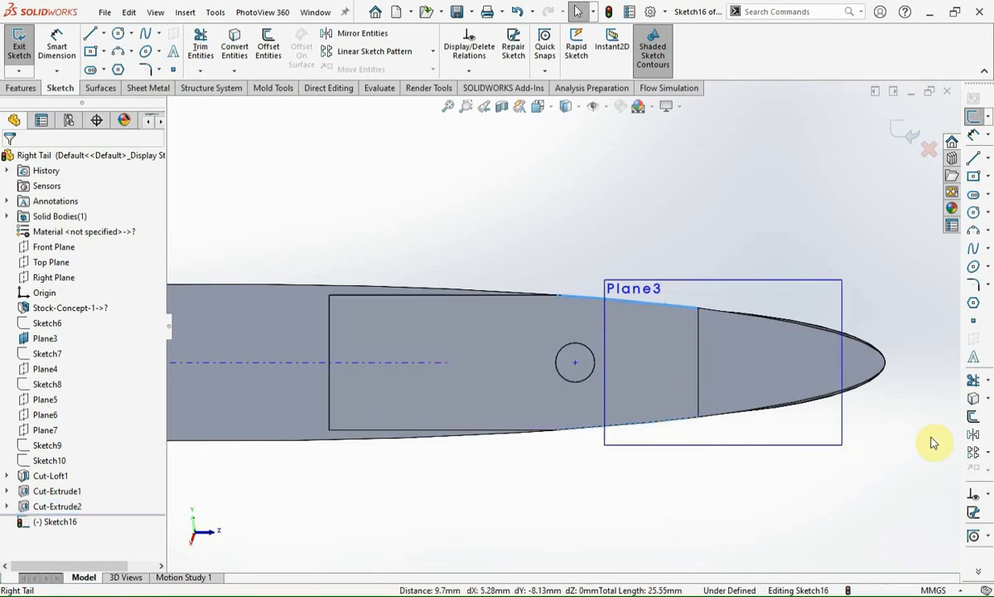
click(974, 399)
- Draw a vertical line along the pocket's rear edge and a parallel line ahead of it between the converted side edges
click(973, 158)
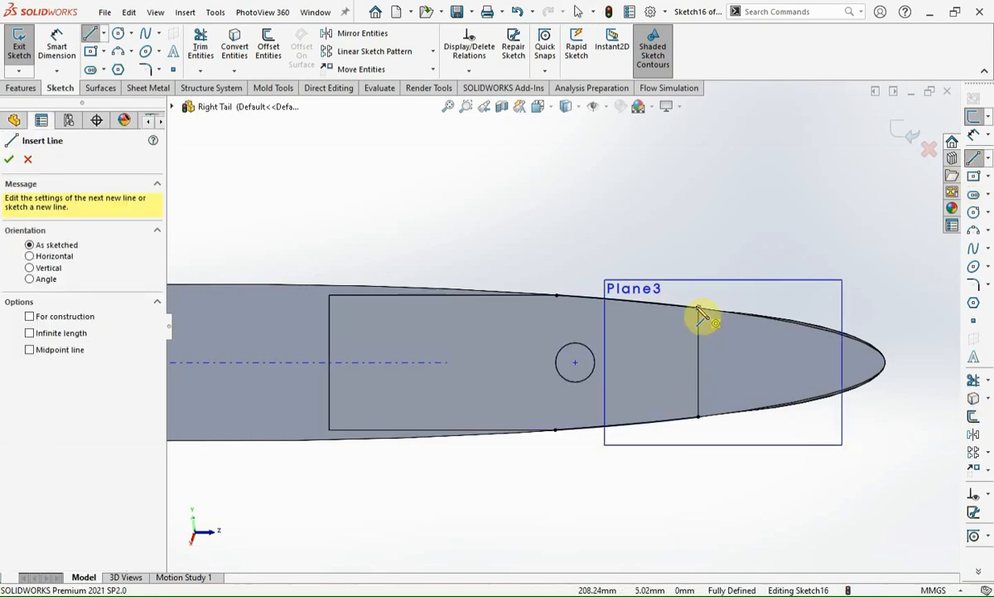
drag(698, 308, 698, 415)
drag(660, 305, 667, 424)
key(Escape)
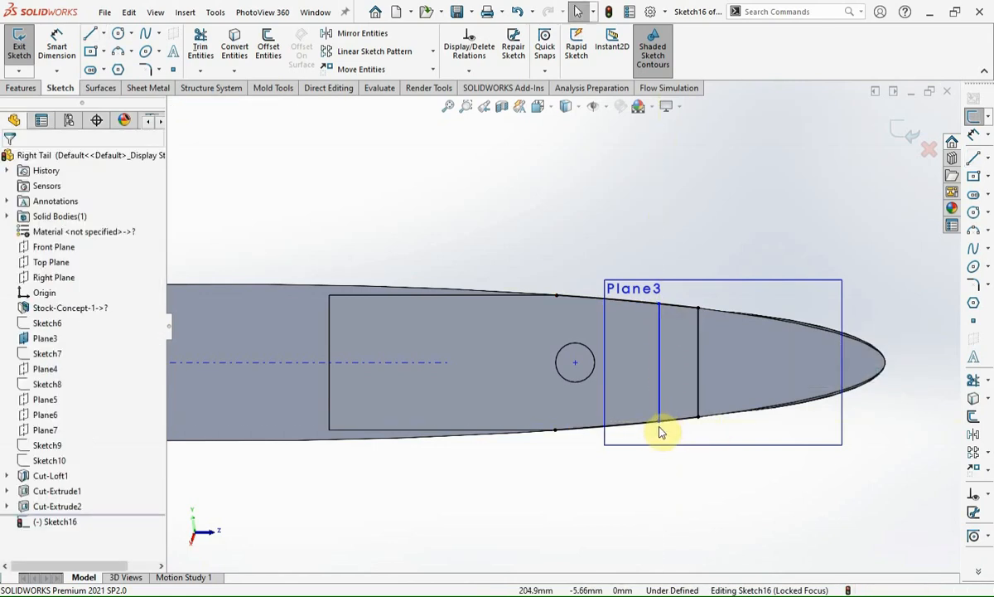
- Set the spacing between the two vertical lines to 4 mm and trim the converted edges forward of the rear strip
key(d)
click(659, 393)
click(697, 399)
click(686, 439)
text(4.00mm)
key(Return)
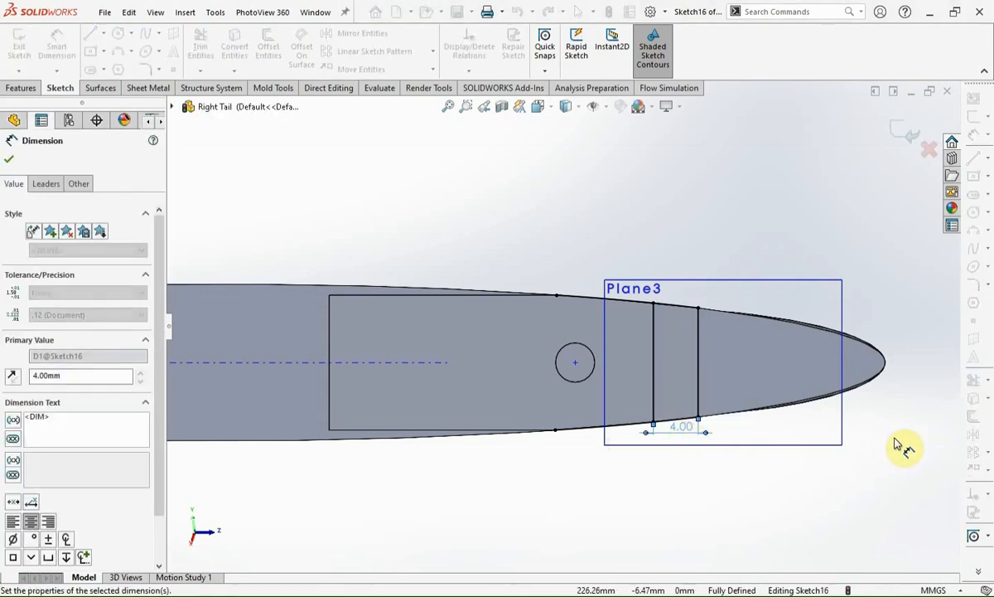
click(972, 380)
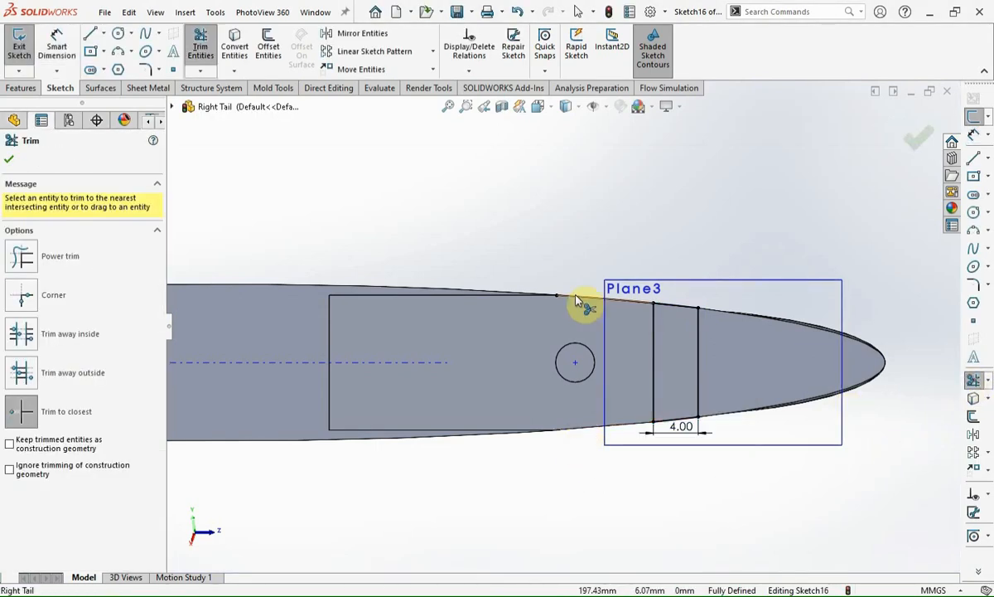
- Sketch a closed rectangle of lines along the pocket's front edge, full pocket height and about 2.3 mm wide
click(973, 159)
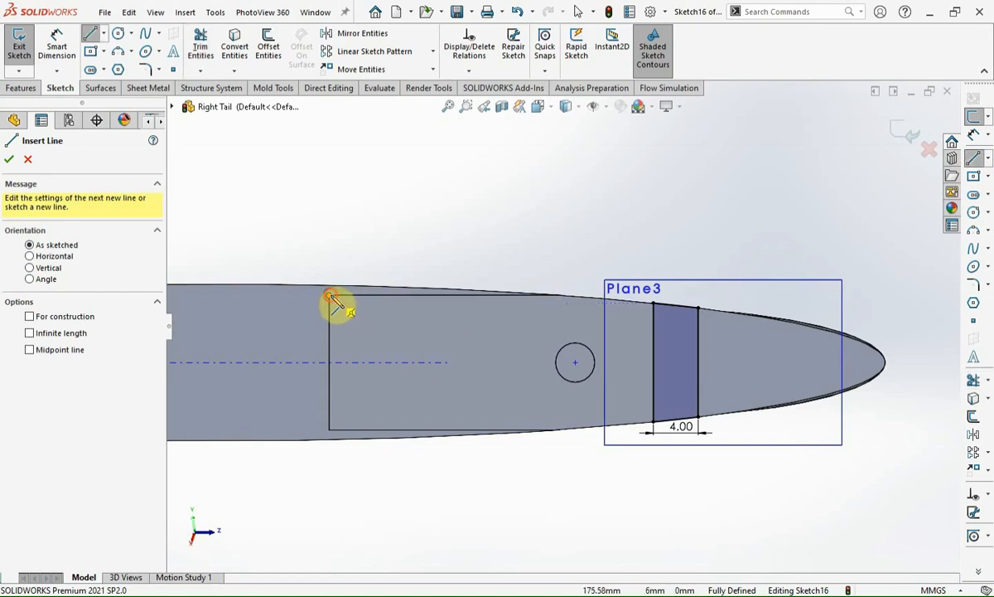
click(329, 430)
click(356, 429)
click(356, 296)
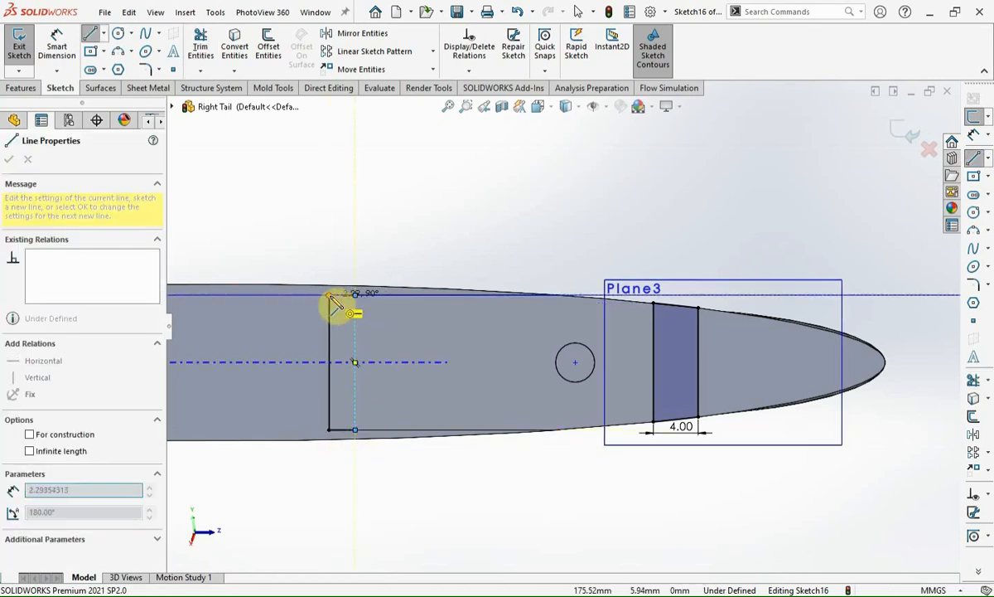
key(Escape)
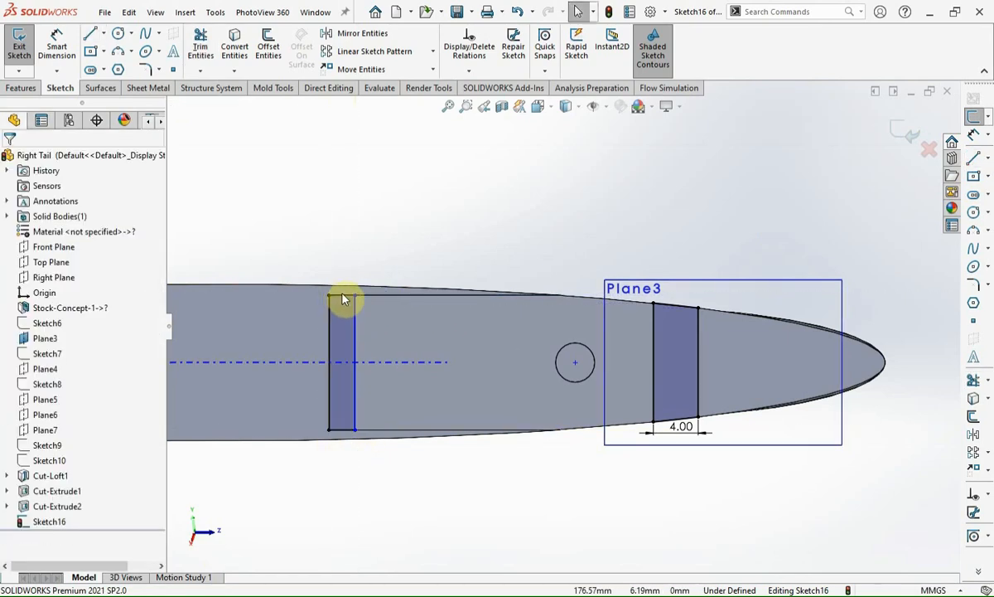
- Dimension the front rectangle's width to 4 mm
key(d)
click(343, 295)
click(342, 267)
text(4)
key(Return)
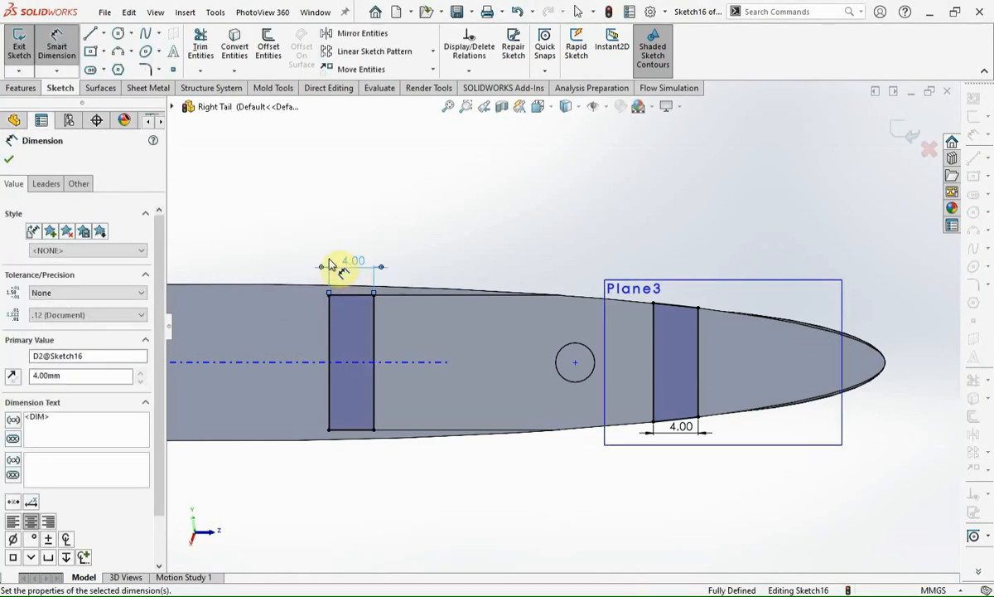
- Extrude both sketched strips as a 14.57 mm blind boss merged with the tail body, forming the servo mounting posts
click(23, 88)
click(24, 46)
middle_drag(451, 329, 431, 380)
click(81, 287)
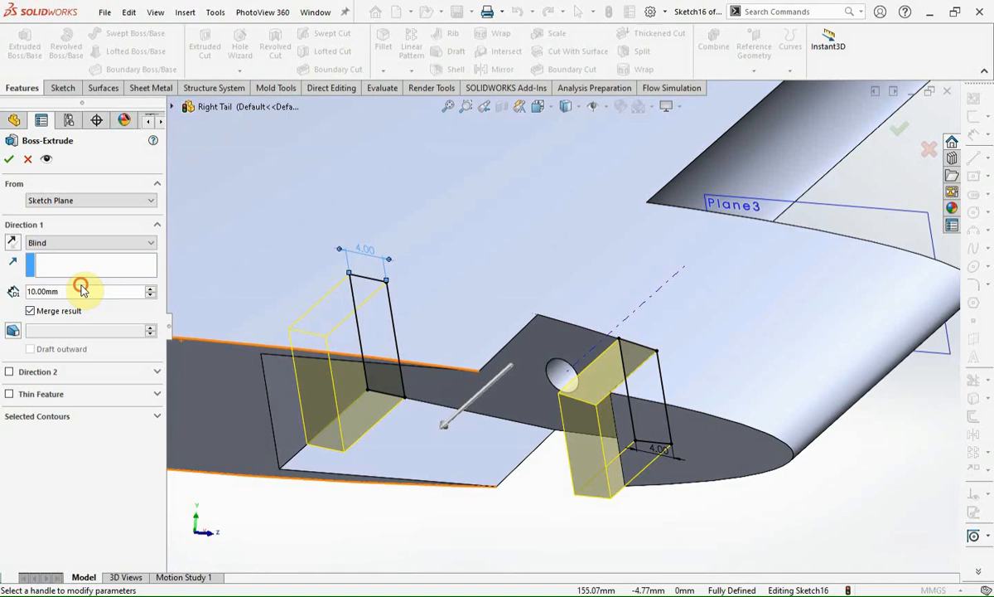
text(14.75)
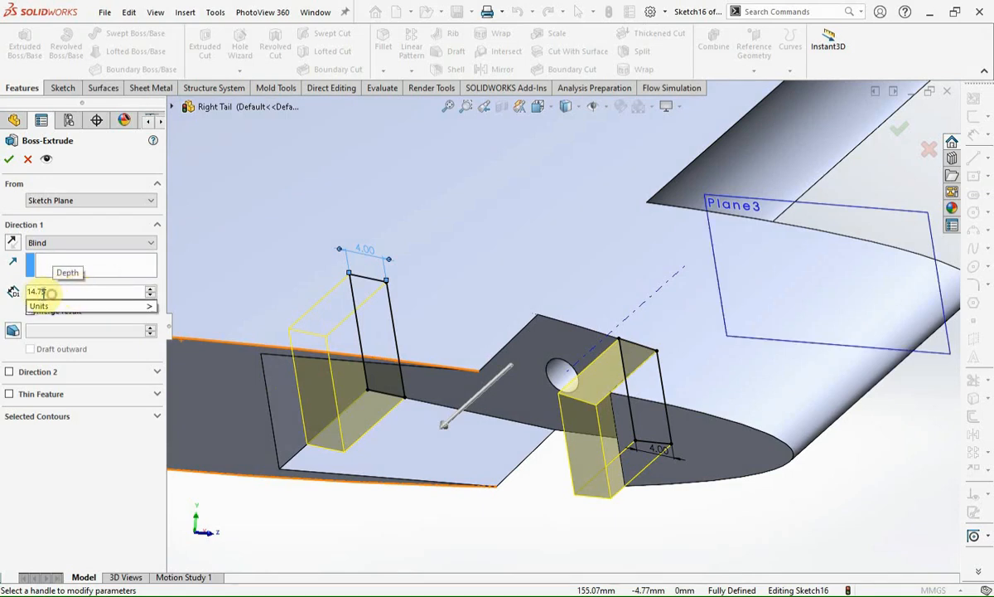
key(Return)
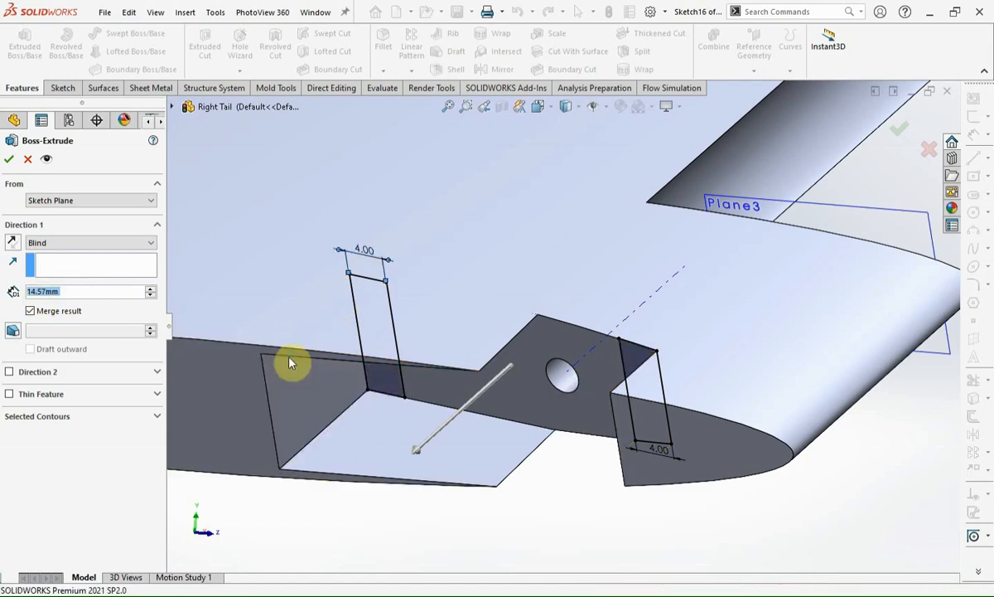
- Hide Plane3 in the model
click(520, 403)
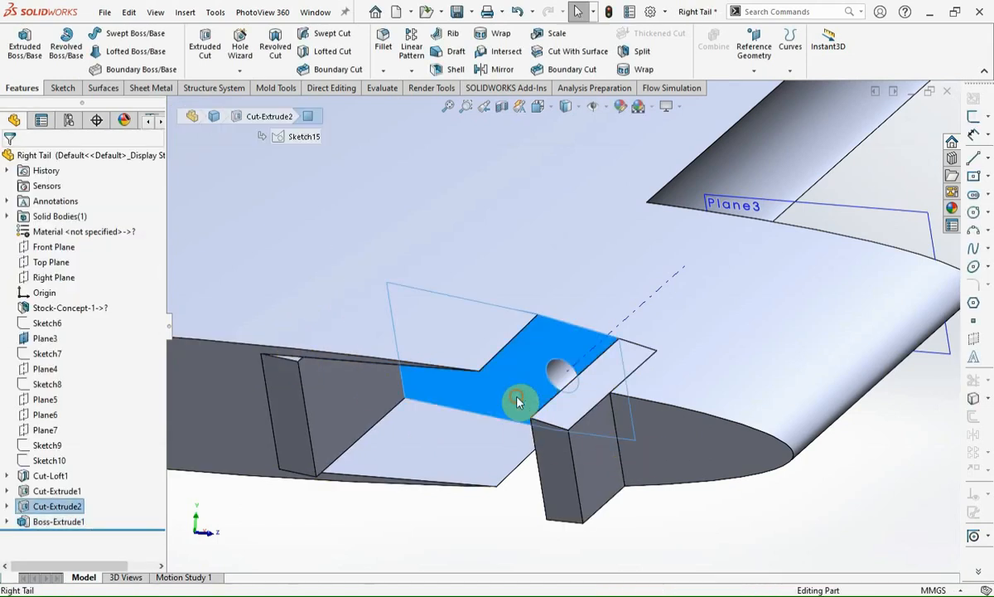
click(917, 212)
click(930, 176)
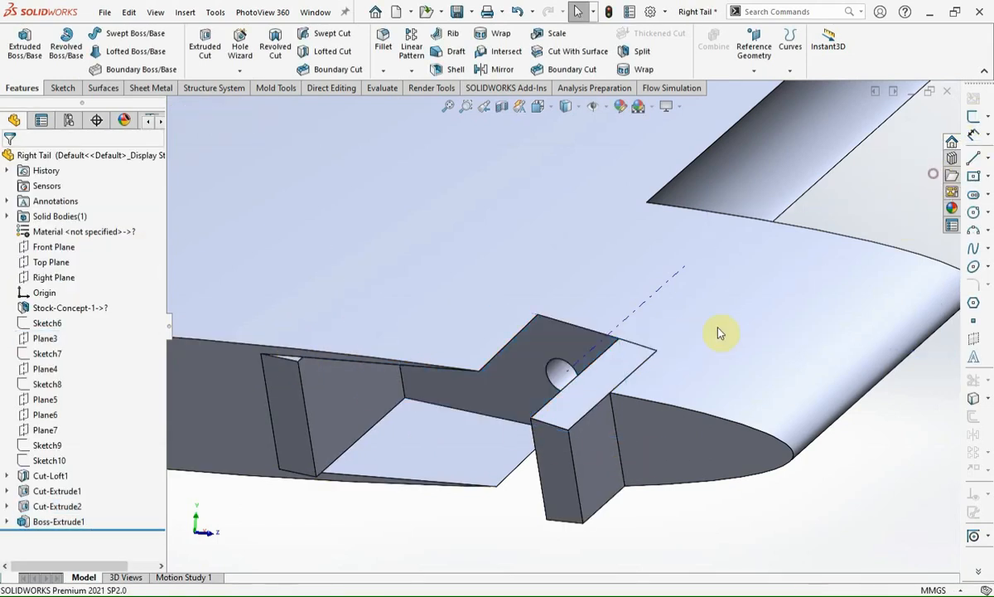
- Sketch a corner rectangle about 24.5 by 17.5 mm on the pocket's back face, spanning the gap between the two mounting posts
click(566, 351)
click(974, 121)
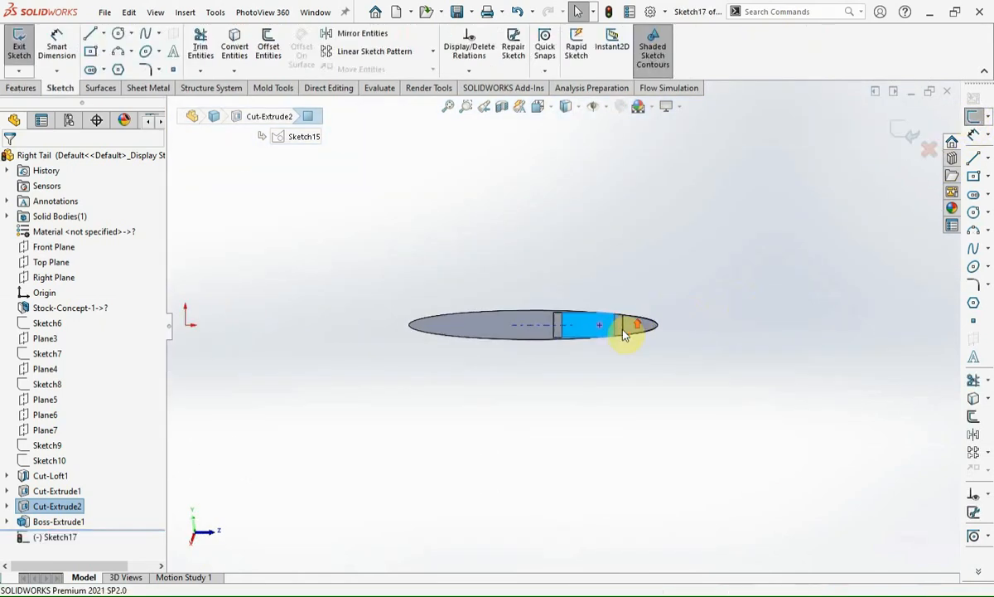
scroll(628, 328, down, 5)
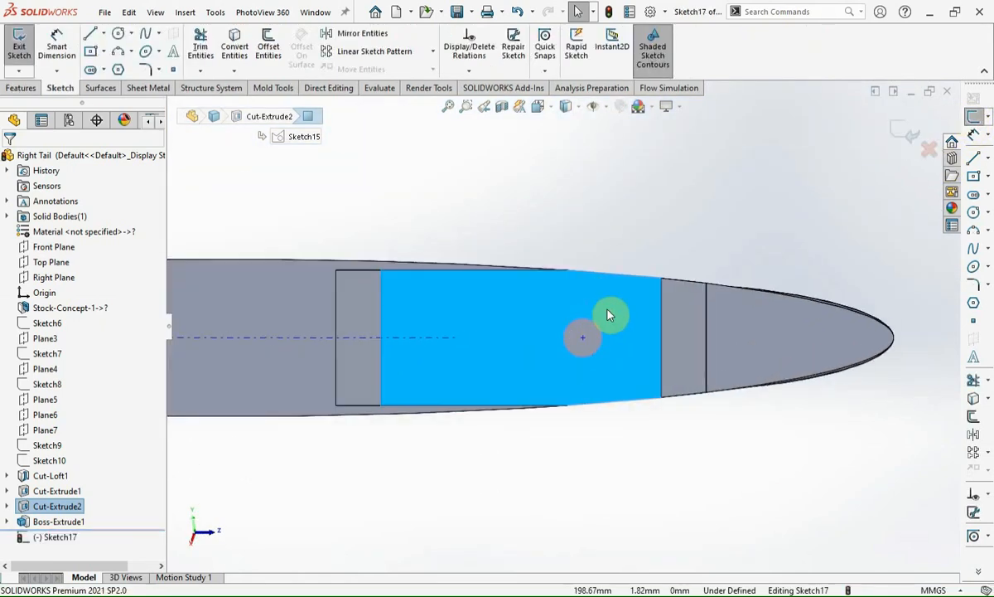
click(986, 176)
click(879, 176)
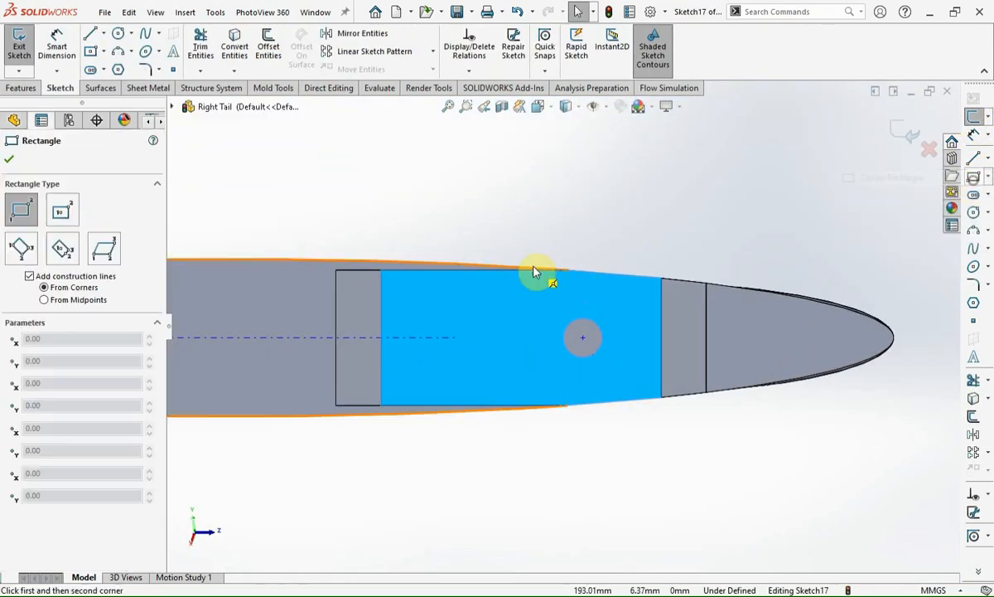
click(382, 237)
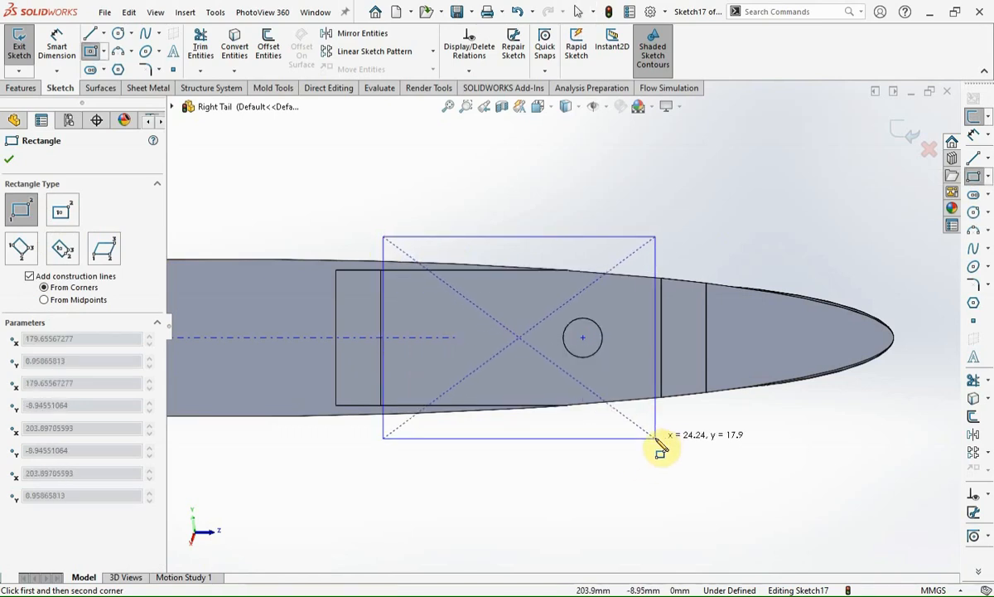
click(660, 432)
key(Escape)
- Make the rectangle's lower corner coincident with the inner edge of the mounting post farther from the pin hole
click(383, 432)
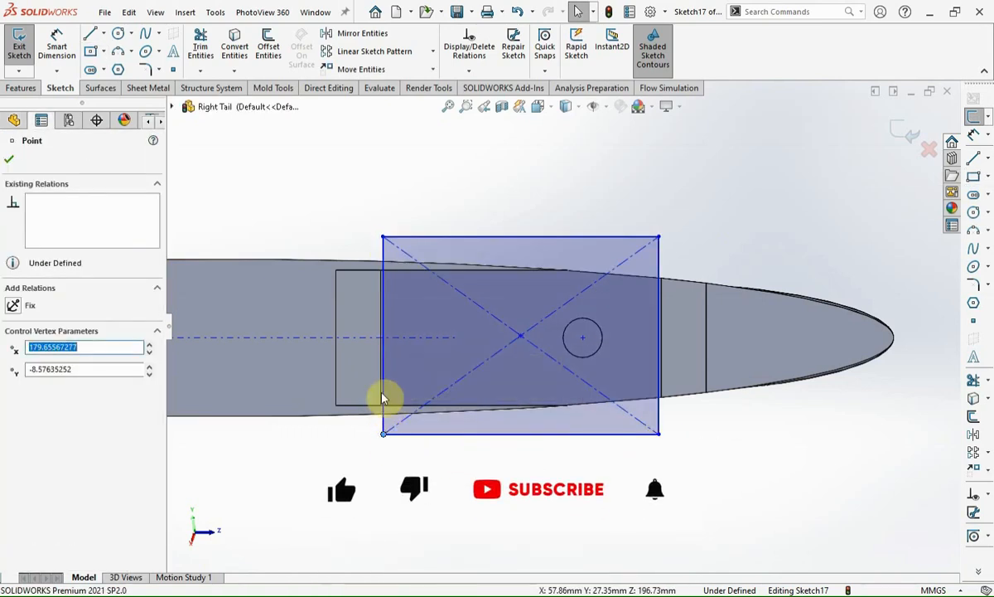
ctrl+click(382, 396)
key(Escape)
click(383, 402)
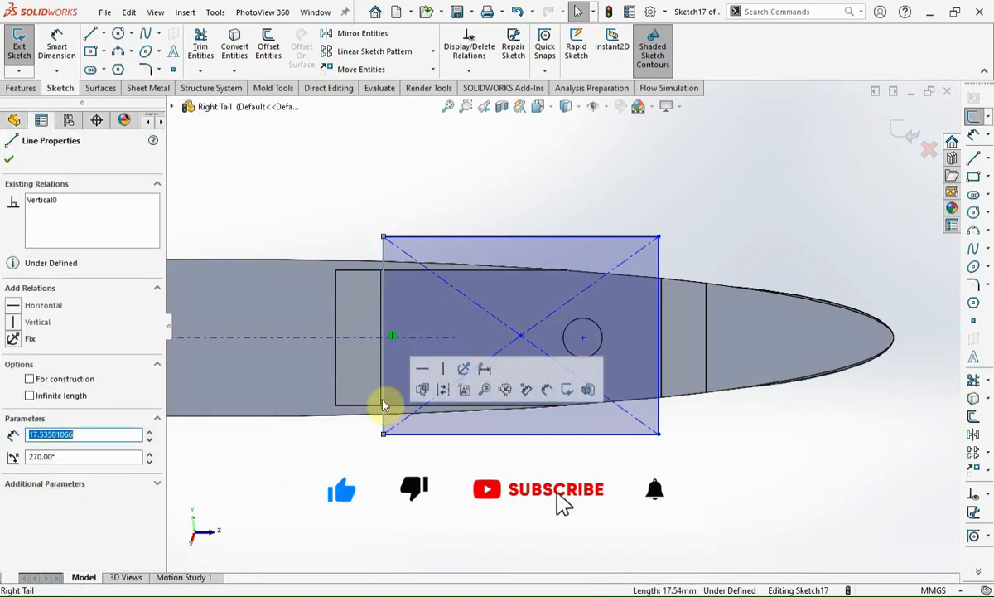
scroll(383, 402, down, 5)
click(513, 558)
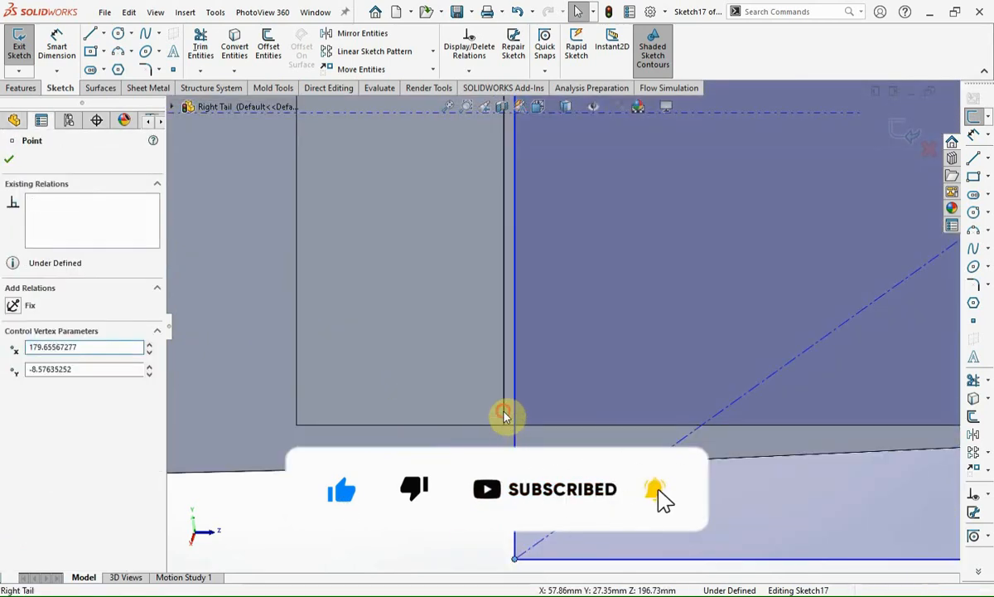
ctrl+click(504, 417)
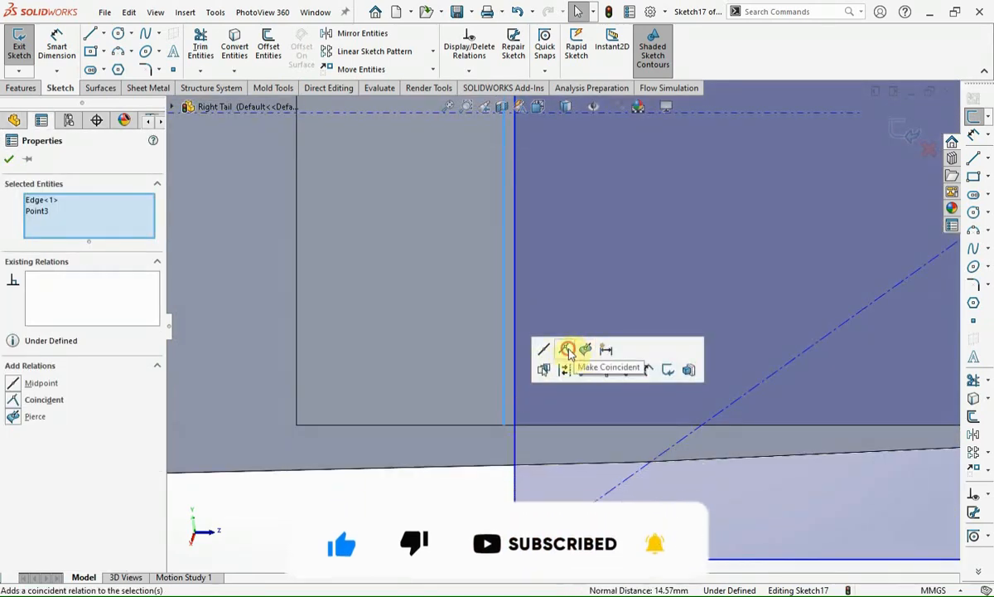
click(568, 350)
scroll(482, 472, up, 5)
click(482, 474)
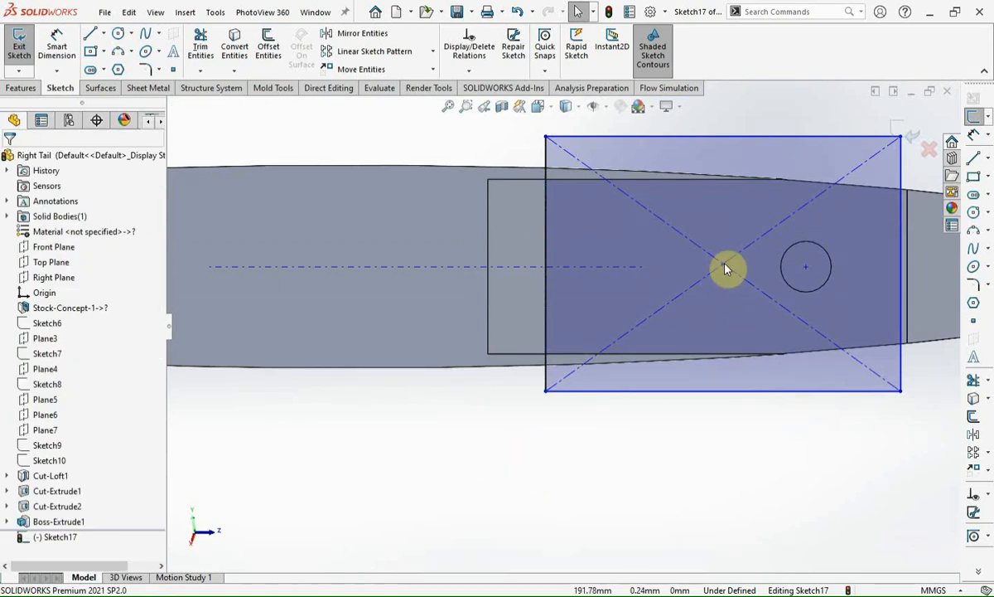
- Make the rectangle's other lower corner coincident with the inner edge of the post nearest the pin hole
click(900, 390)
ctrl+click(907, 314)
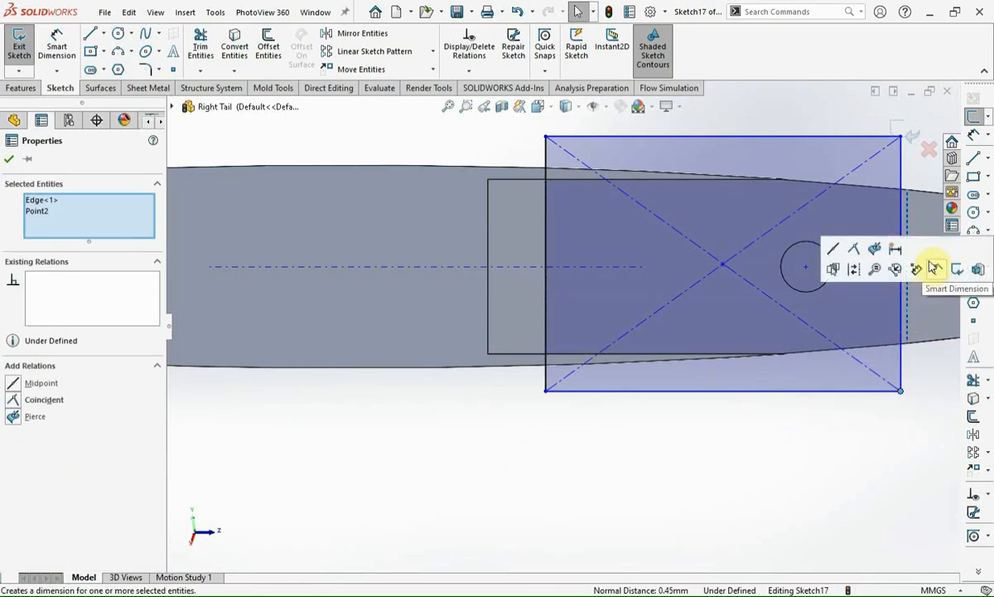
click(853, 248)
- Draw a centerline from the pin hole's centre to the rectangle's centre and make it horizontal
click(982, 136)
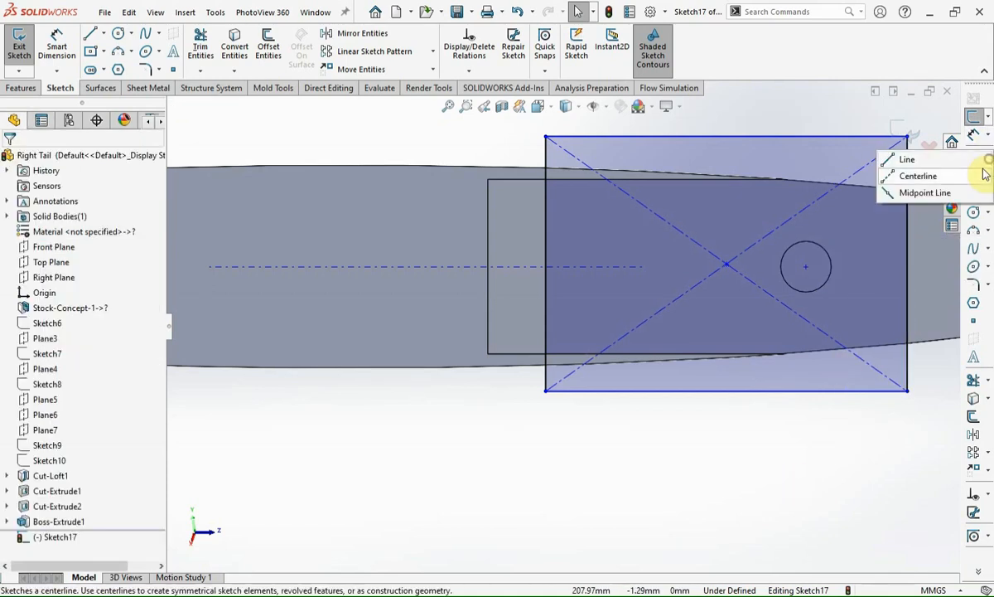
click(984, 174)
click(806, 266)
click(726, 266)
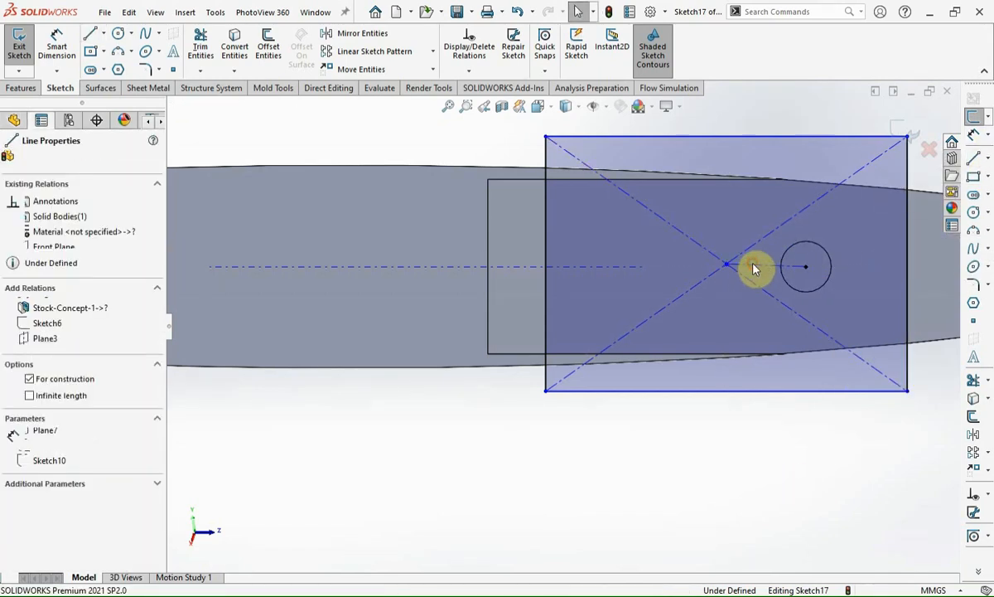
click(788, 204)
- Dimension the rectangle's height to 16 mm
key(d)
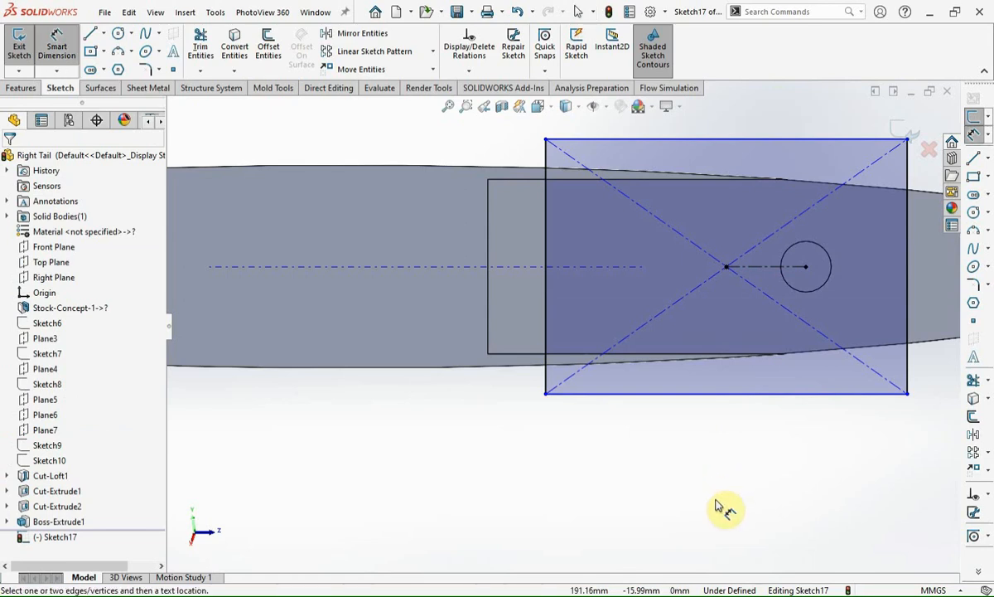
click(545, 297)
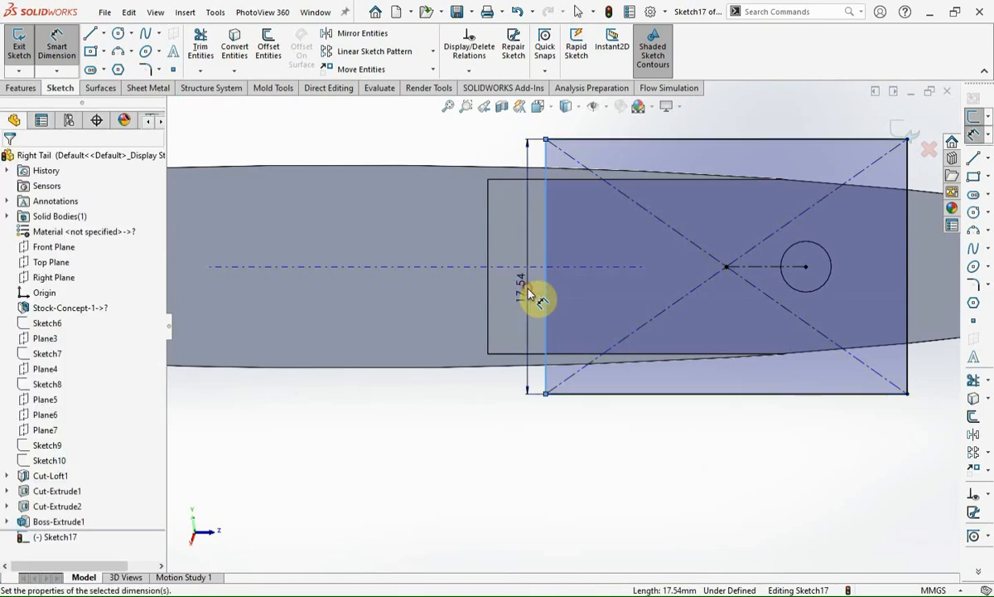
click(528, 294)
text(16)
key(Return)
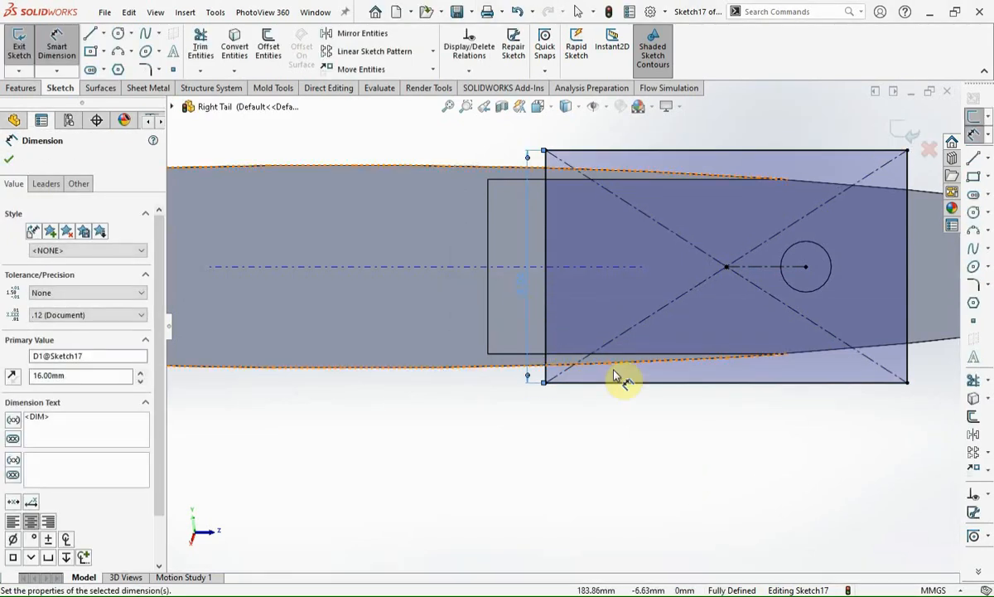
- Extrude-cut the rectangle Through All in the reversed direction, opening the tail body between the mounting posts
scroll(551, 361, up, 3)
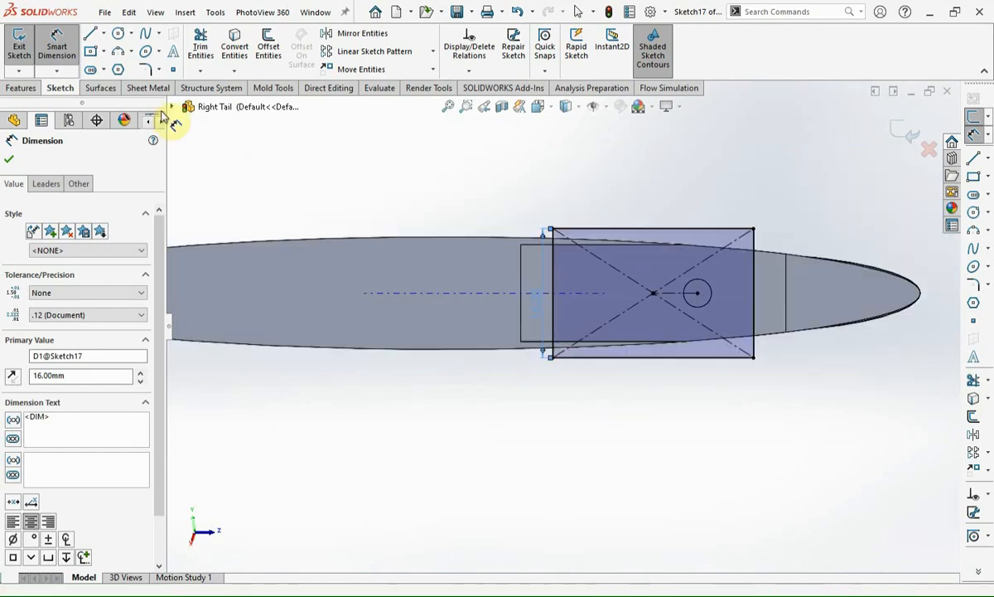
click(25, 88)
click(203, 41)
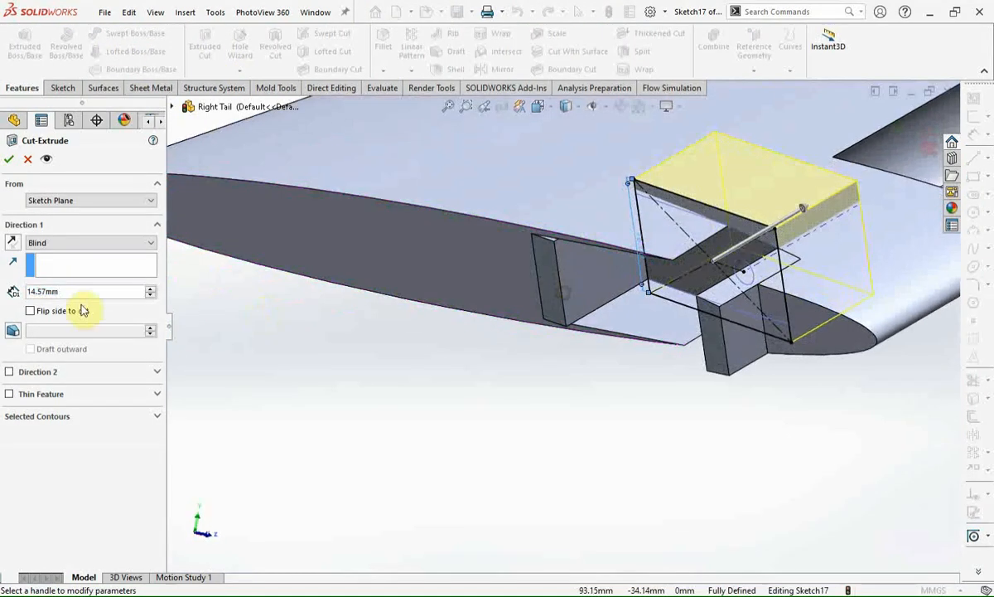
click(12, 242)
click(54, 242)
click(60, 262)
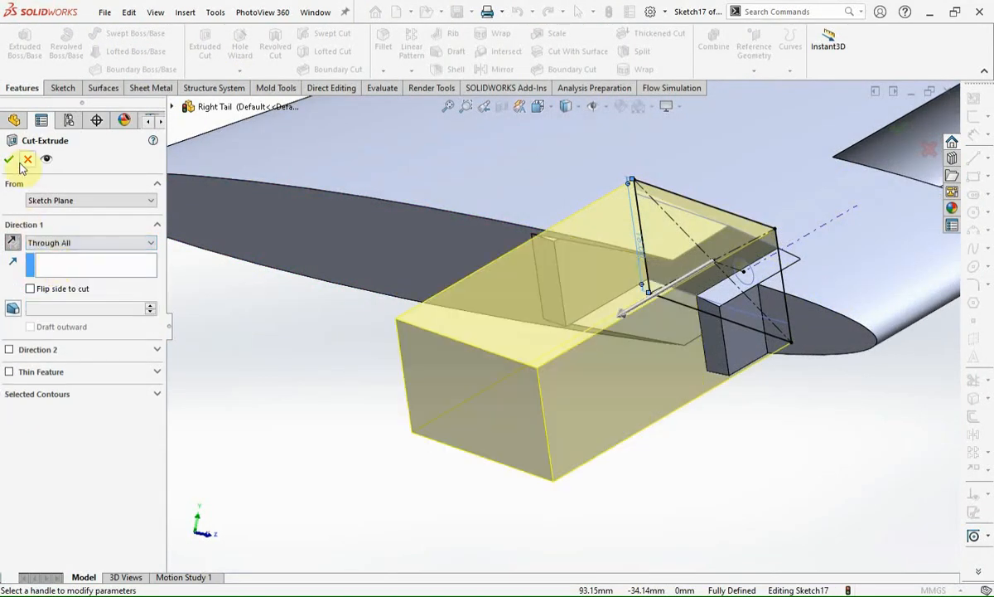
click(8, 157)
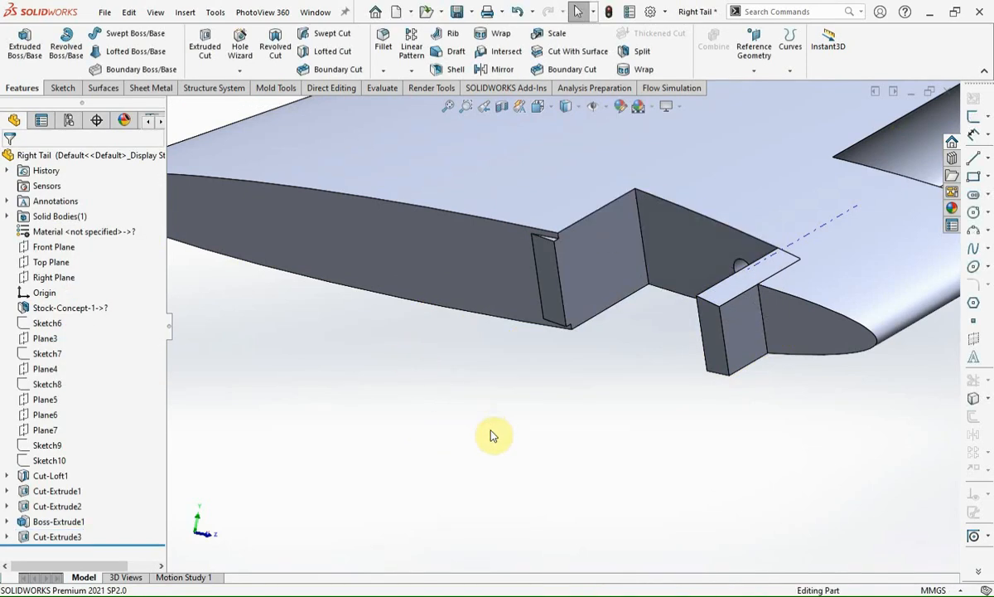
- Sketch a 22 mm diameter circle on the pocket's back face, centred on the pin hole
click(675, 249)
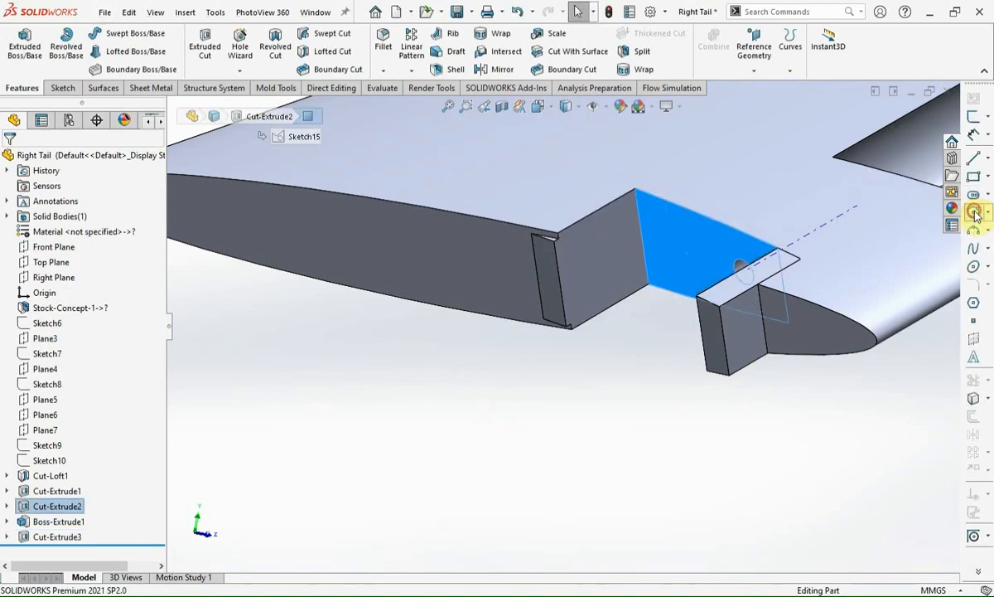
click(974, 213)
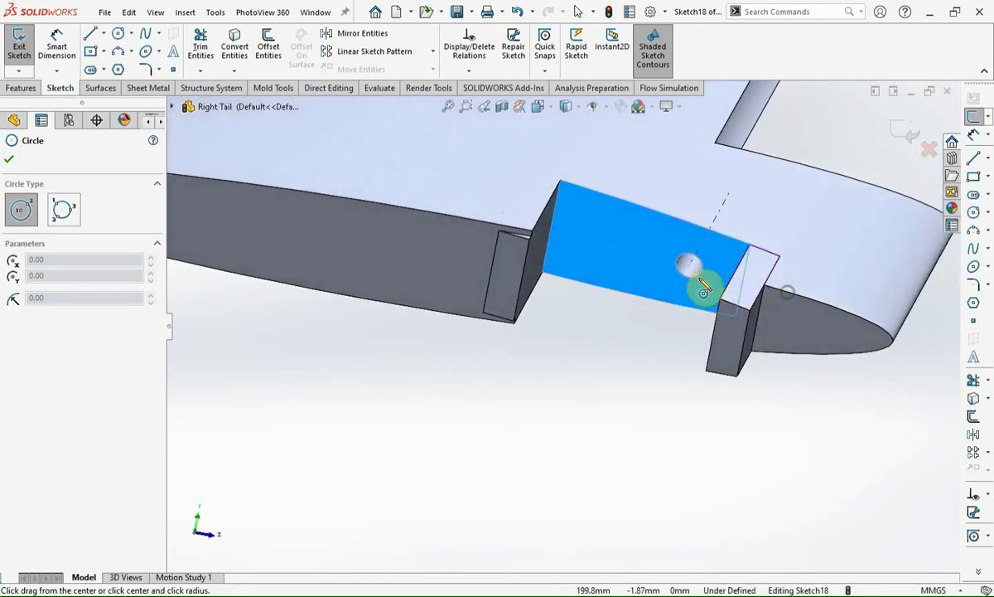
click(689, 264)
click(600, 224)
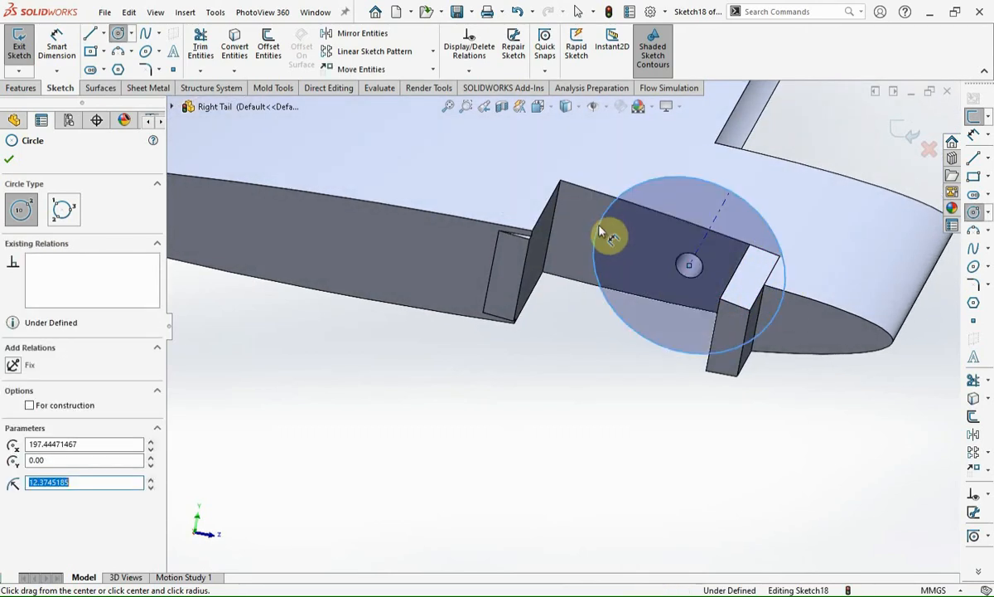
key(d)
click(668, 393)
text(22)
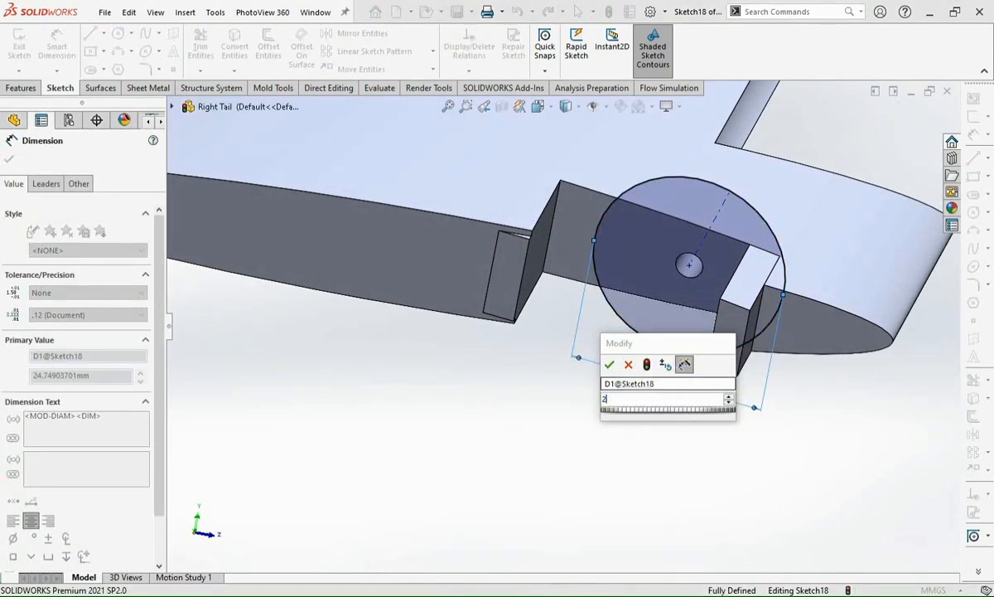
key(Return)
- Extrude-cut the circle as a 12 mm blind cut into the tail body around the pin hole
middle_drag(627, 465, 571, 516)
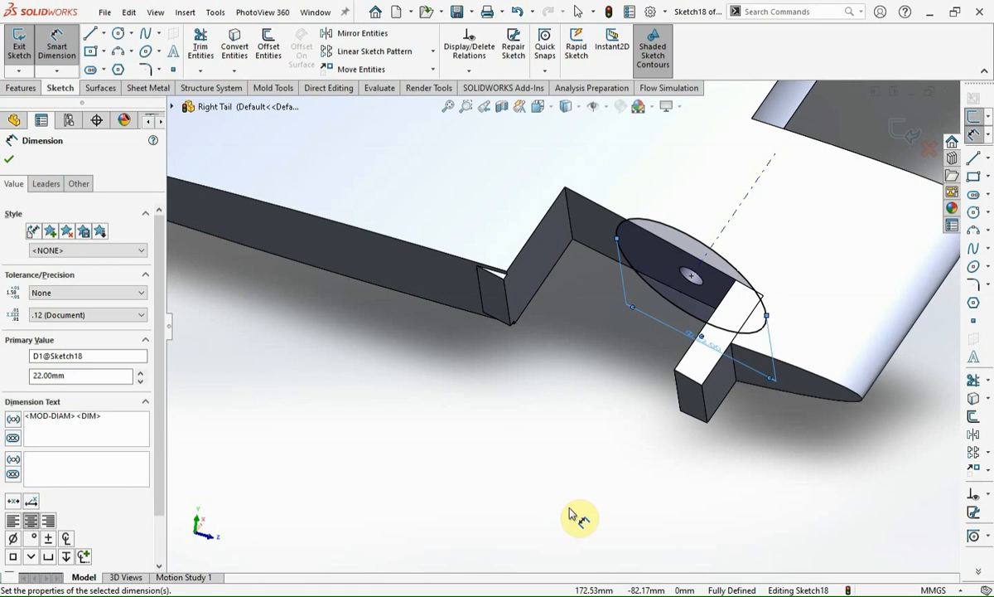
key(Escape)
click(205, 50)
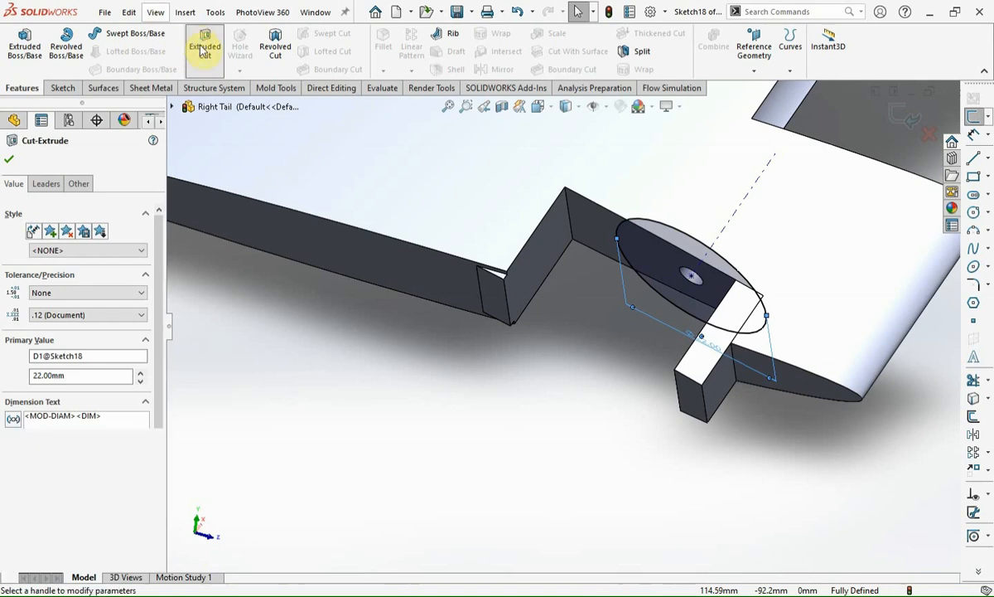
key(Return)
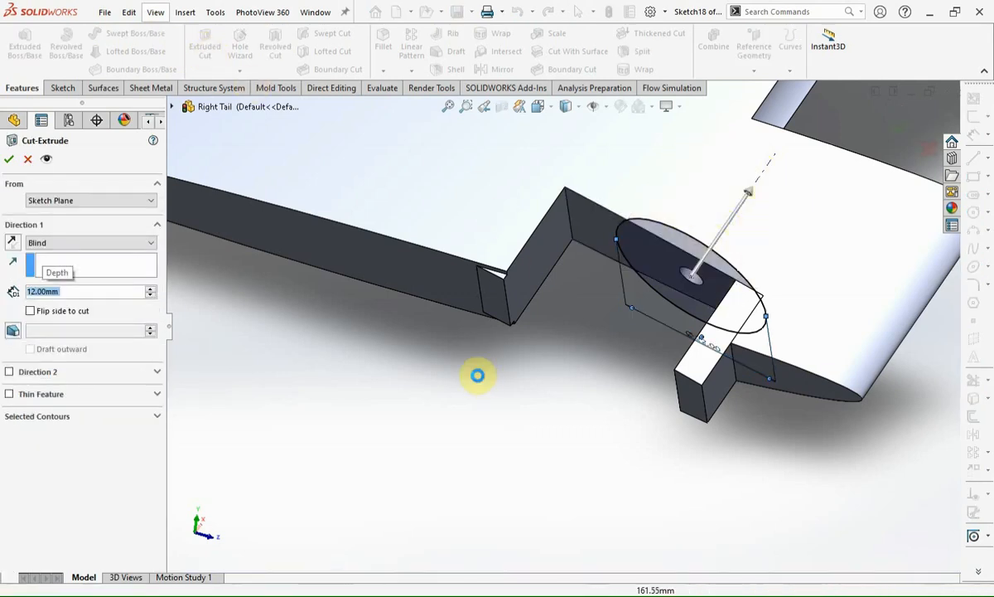
- Fillet the inner curved edges of the circular cut with a 2 mm radius
scroll(448, 383, up, 3)
scroll(733, 221, down, 2)
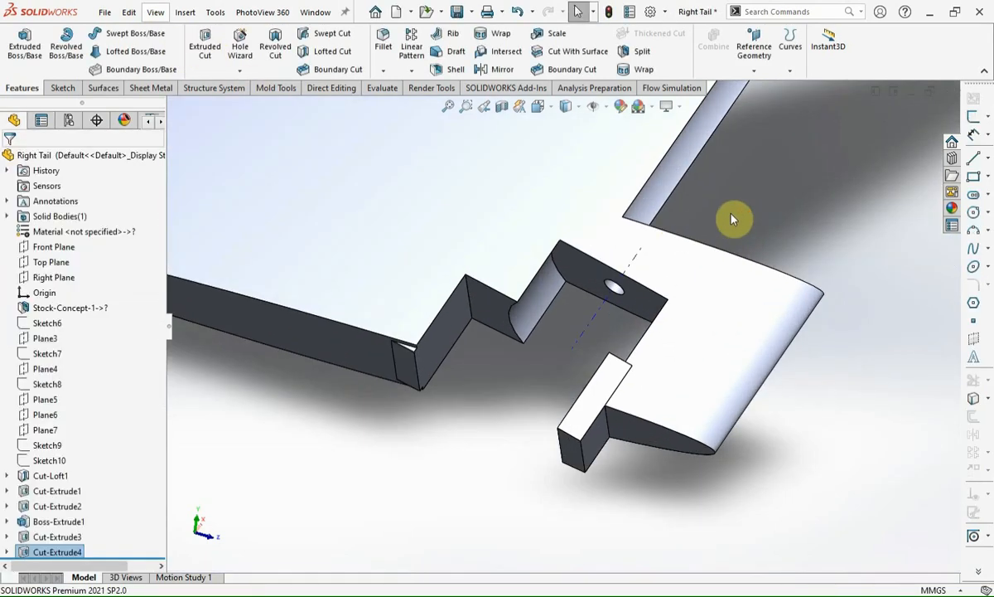
click(555, 265)
click(654, 224)
middle_drag(684, 236, 638, 355)
click(638, 355)
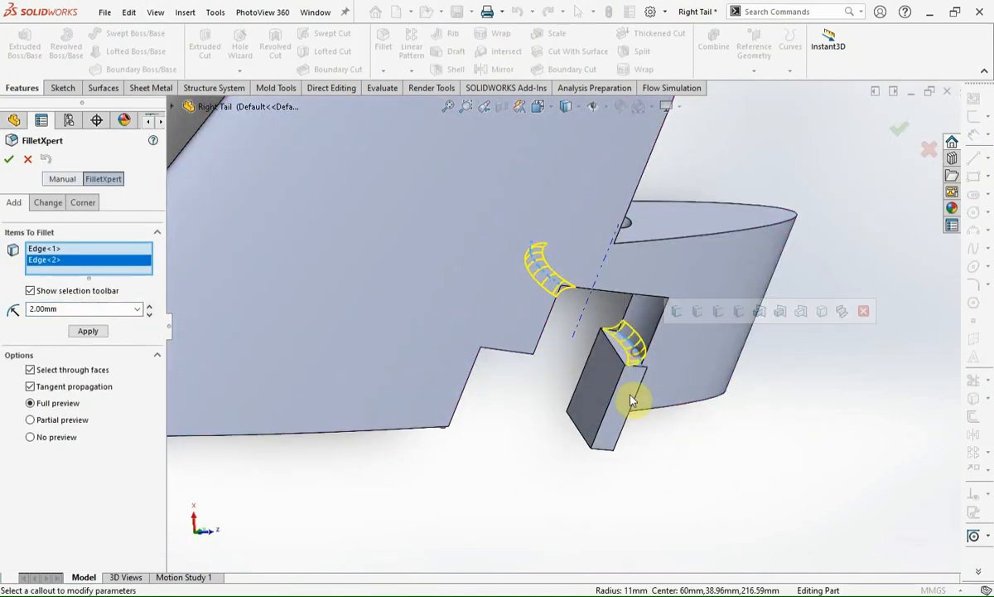
middle_drag(632, 400, 645, 251)
click(638, 324)
key(Return)
- Sketch the outline of the remaining flat face beside the circular cut and extrude it as an 8 mm blind boss merged with the body
middle_drag(569, 357, 516, 272)
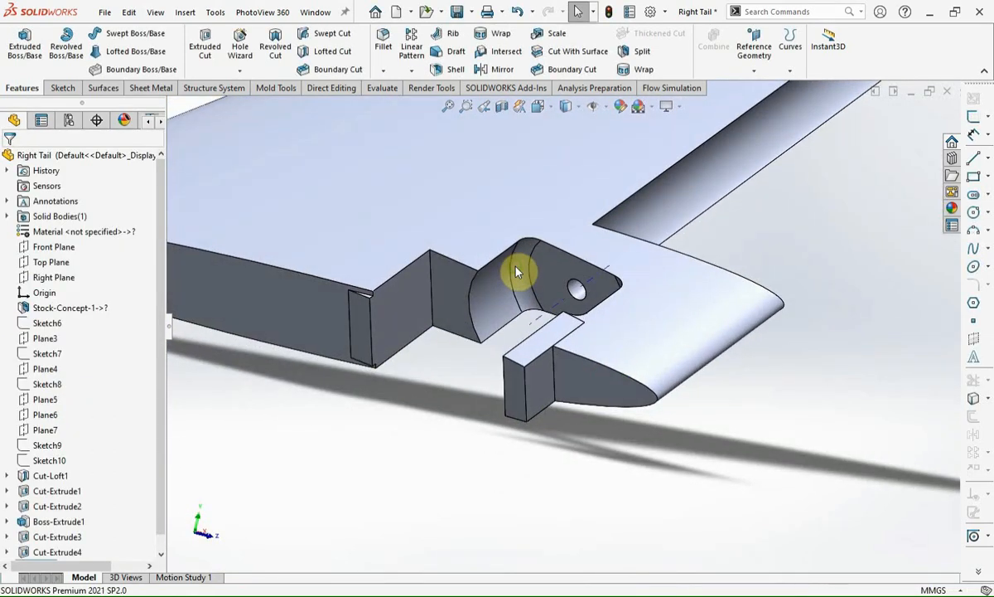
click(461, 285)
click(976, 117)
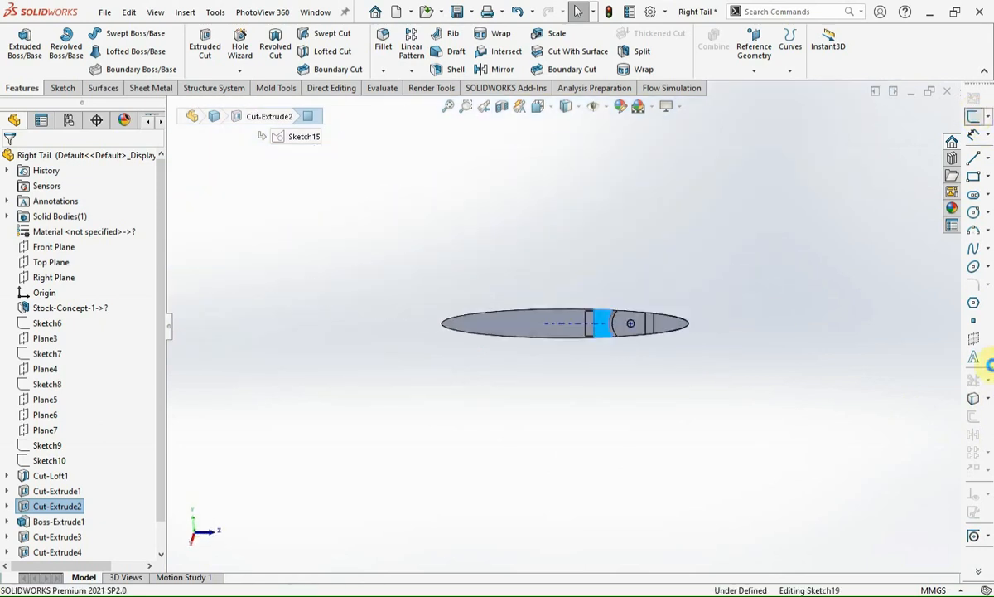
click(20, 88)
click(26, 41)
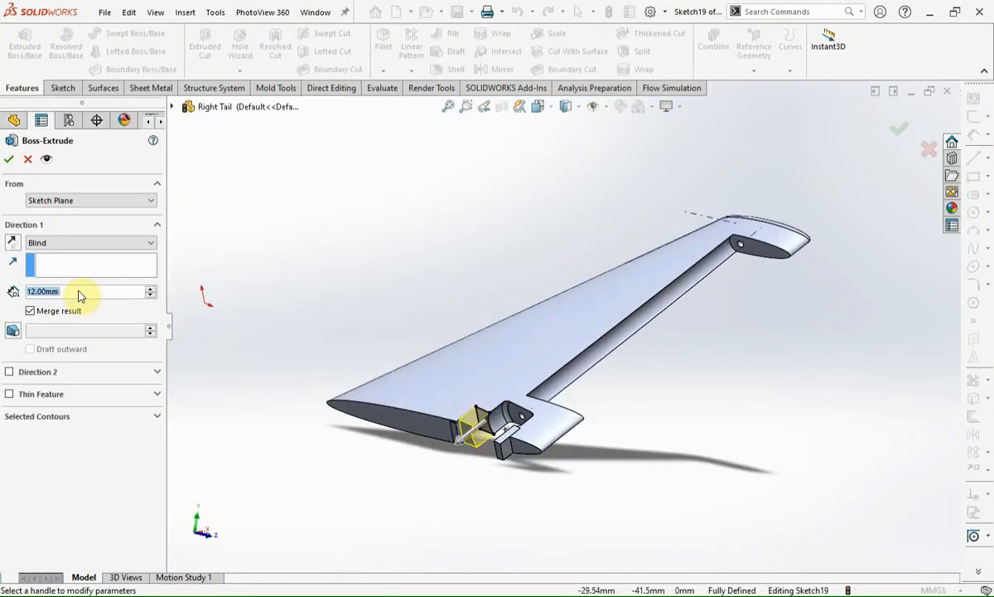
text(8.)
key(Return)
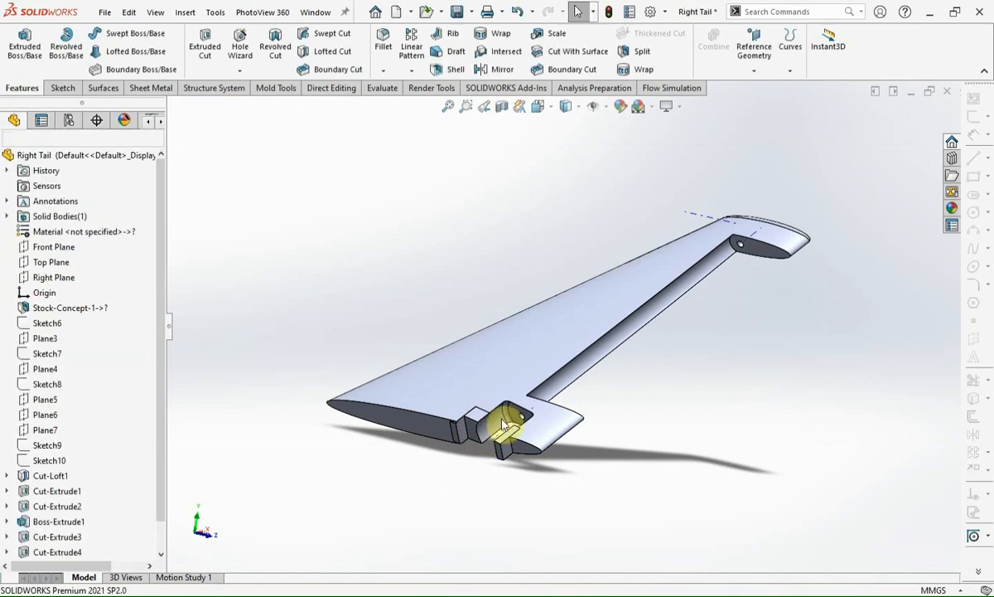
- Show Plane6 in the tail model and start a sketch on it
scroll(538, 398, down, 6)
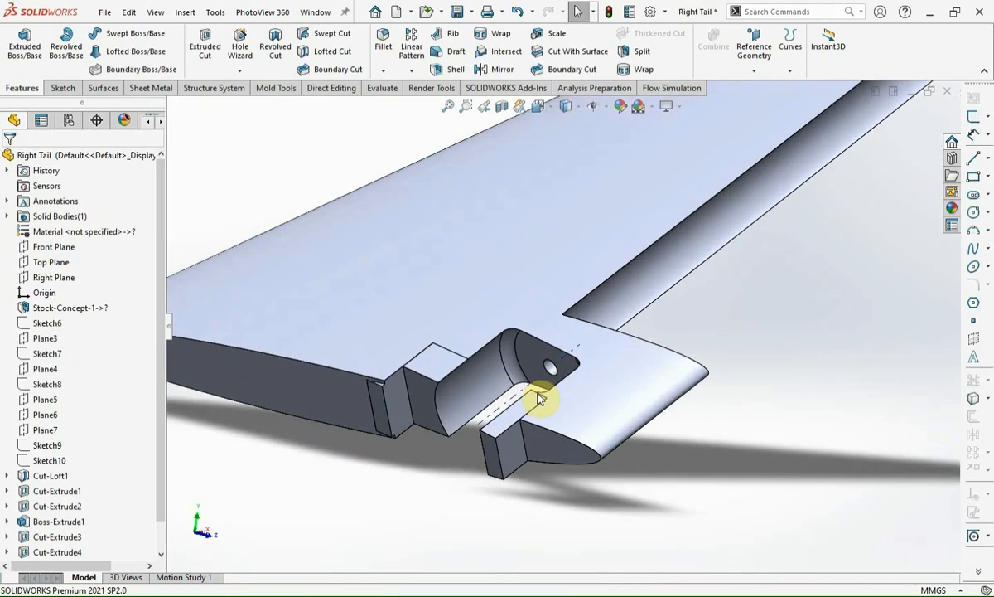
click(51, 415)
scroll(674, 242, up, 4)
middle_drag(675, 242, 680, 303)
click(25, 415)
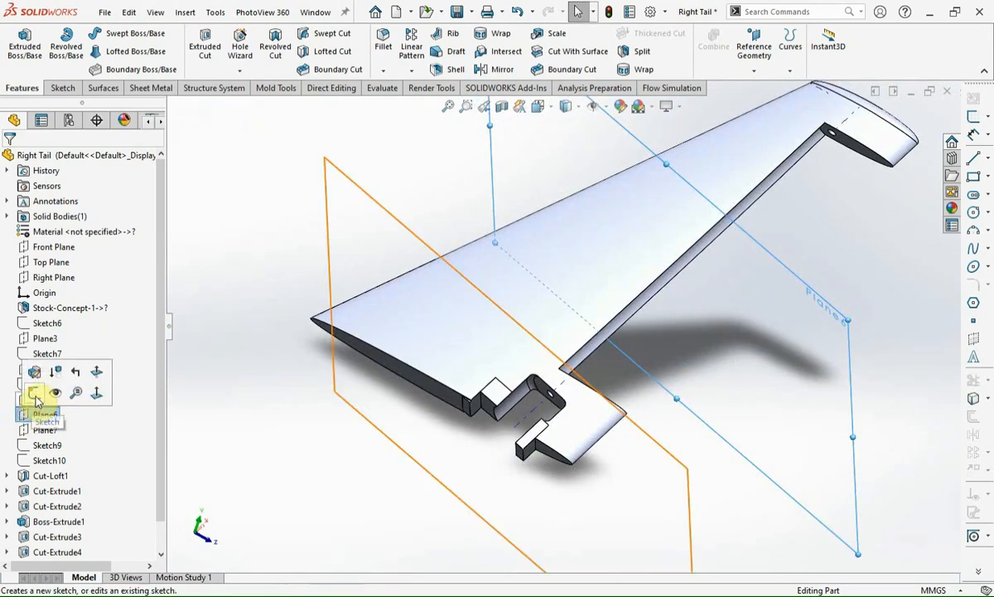
click(57, 384)
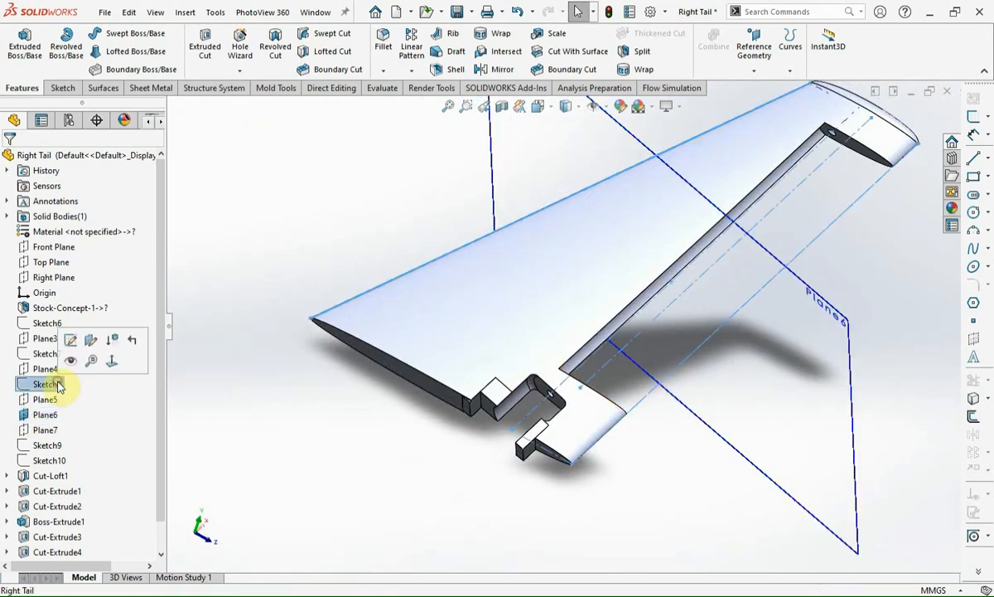
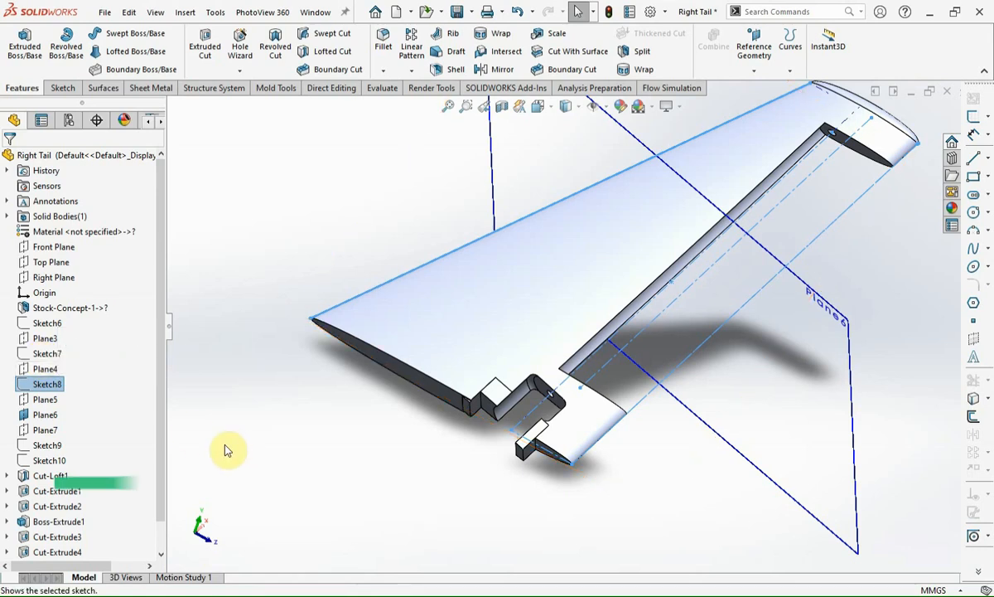
click(290, 512)
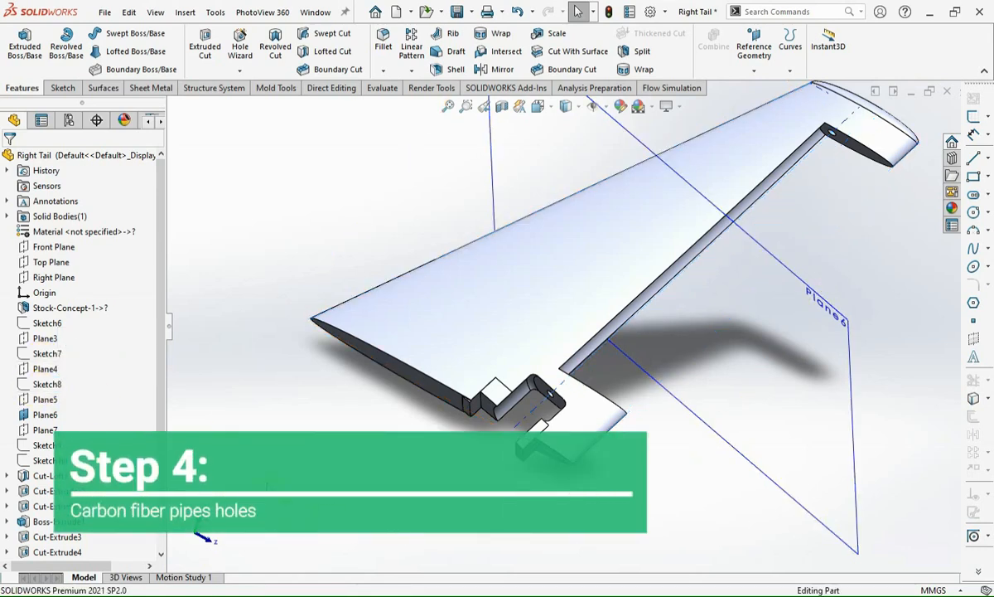
click(766, 396)
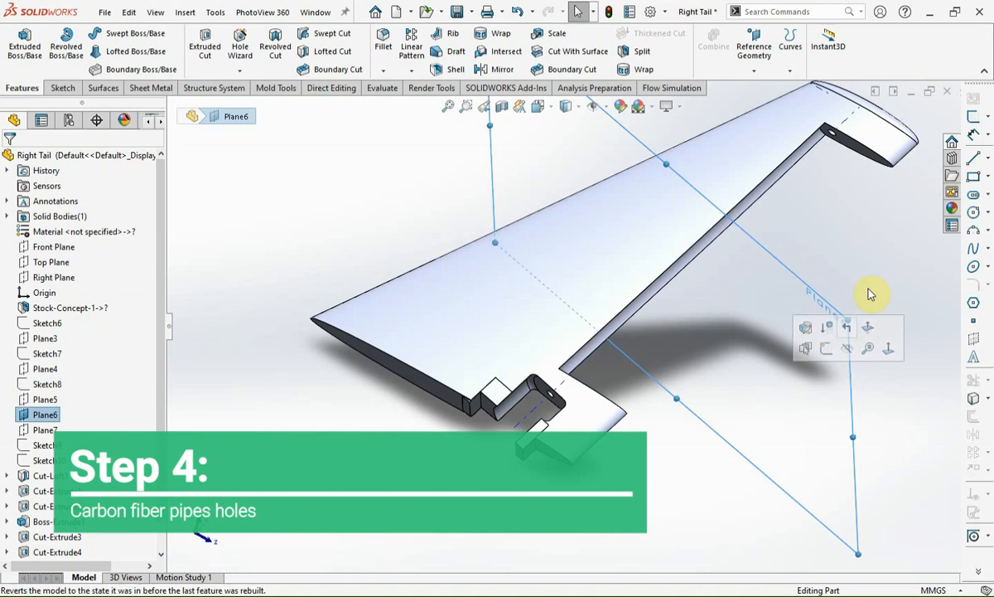
click(974, 122)
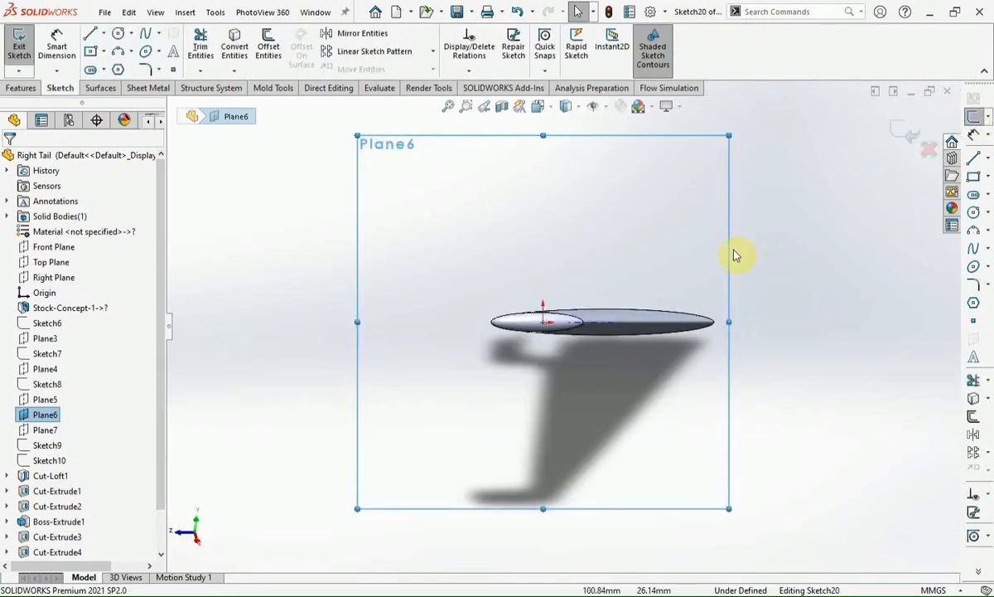
- Display the model with hidden lines visible and sketch two small circles along the airfoil's horizontal centreline, forward of the servo pocket
click(582, 113)
click(567, 181)
scroll(572, 333, down, 5)
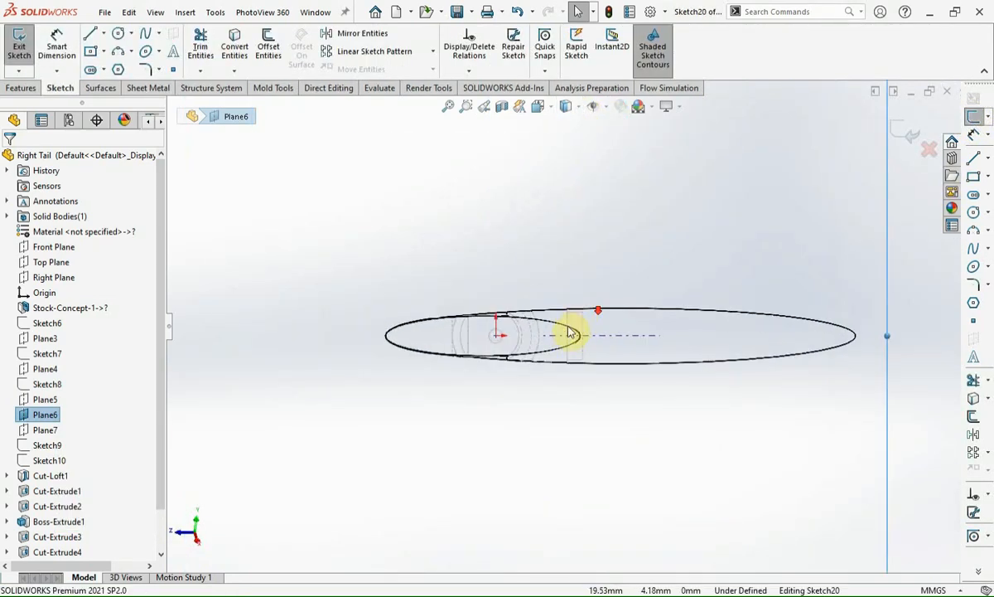
scroll(599, 336, down, 1)
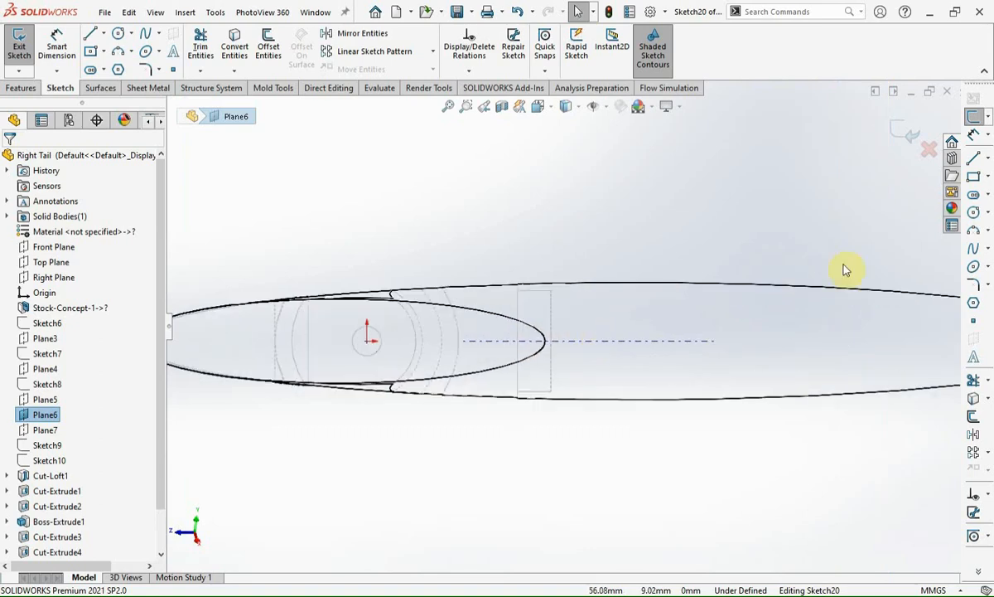
click(974, 213)
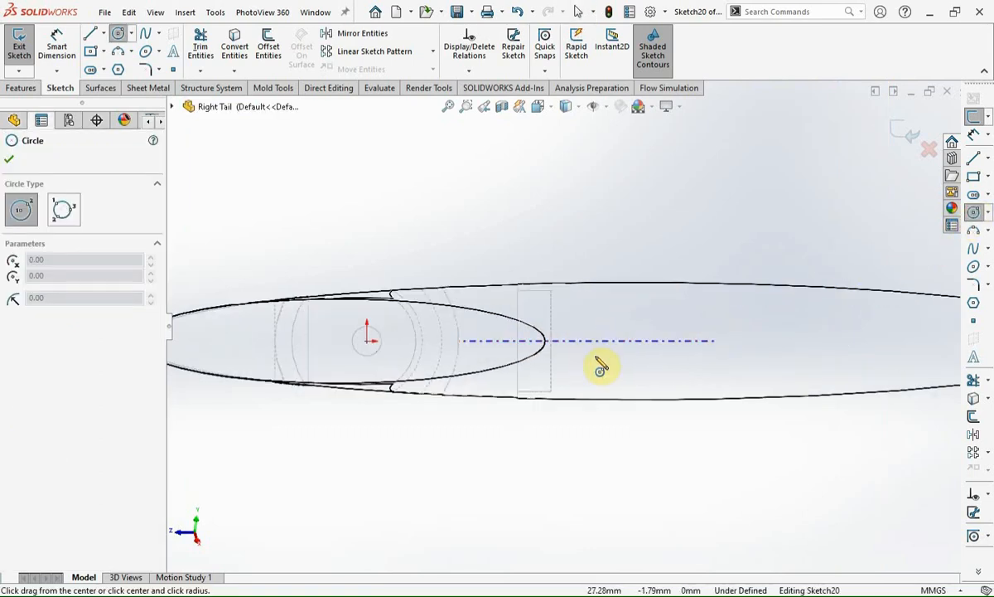
click(594, 340)
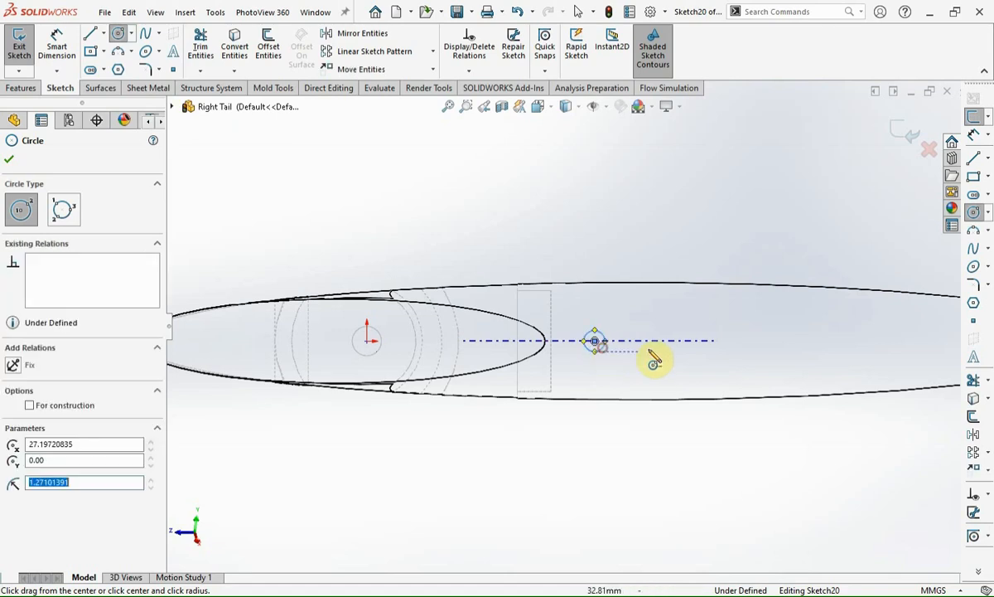
click(694, 341)
click(710, 351)
key(Escape)
- Make the two circles equal in size and set their diameter to 3.5 mm
drag(550, 460, 746, 299)
click(847, 237)
click(728, 457)
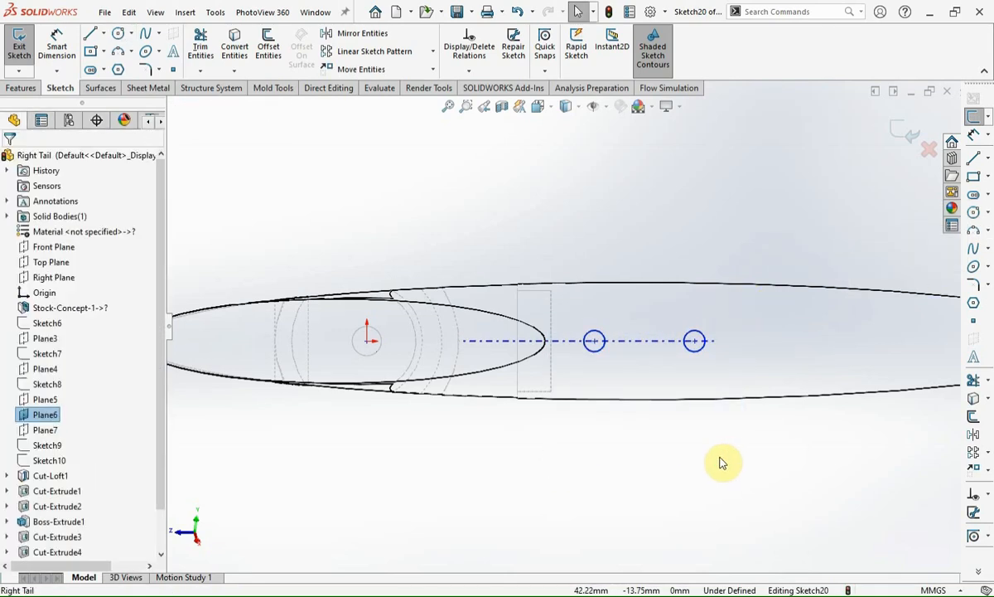
right_drag(721, 460, 716, 410)
click(698, 351)
click(729, 358)
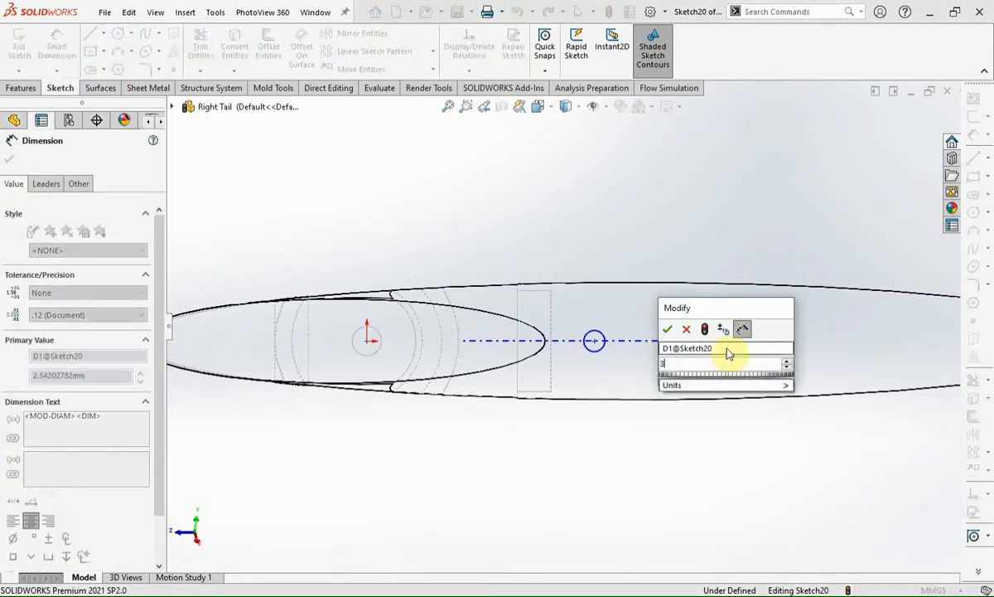
text(3.5)
key(Return)
- Set the distance between the two circle centres to 30 mm
click(595, 341)
click(694, 342)
click(649, 424)
text(30)
key(Return)
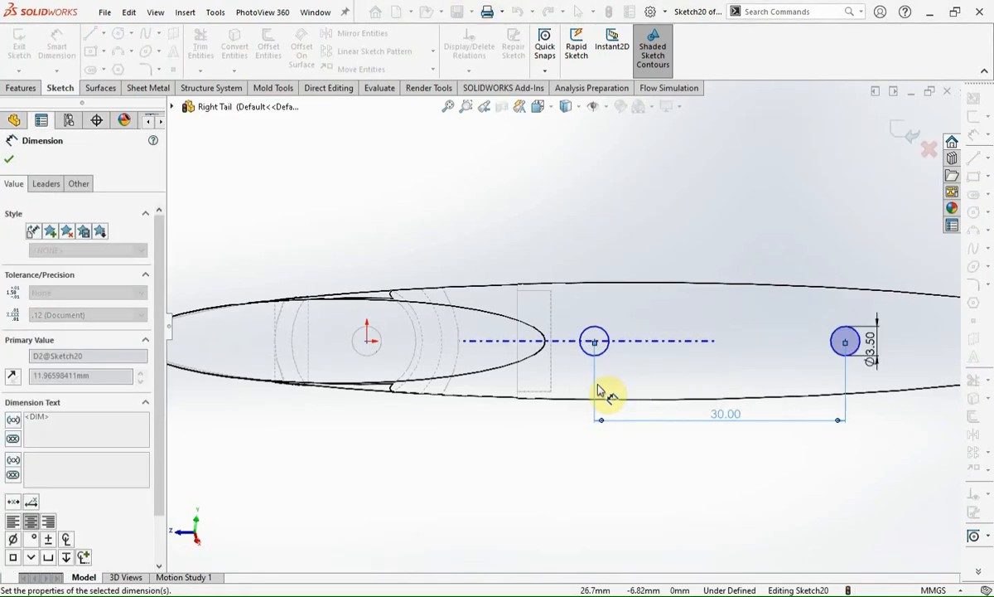
- Draw a construction line from the pocket post's edge to the nearer circle's centre, set its length to 3 mm, and exit the sketch
click(975, 169)
click(912, 174)
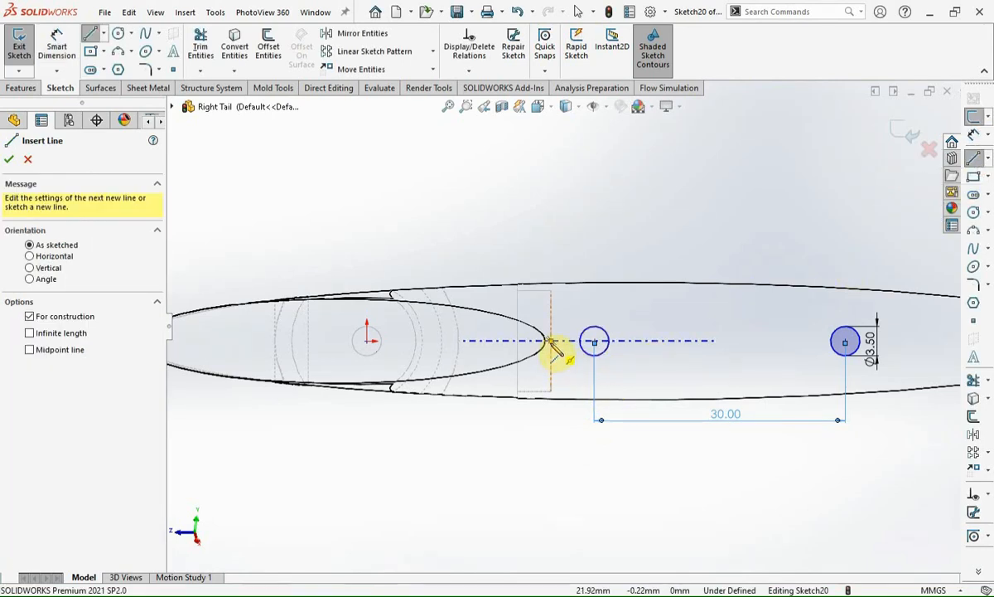
click(551, 341)
click(595, 342)
key(Escape)
right_drag(561, 460, 566, 398)
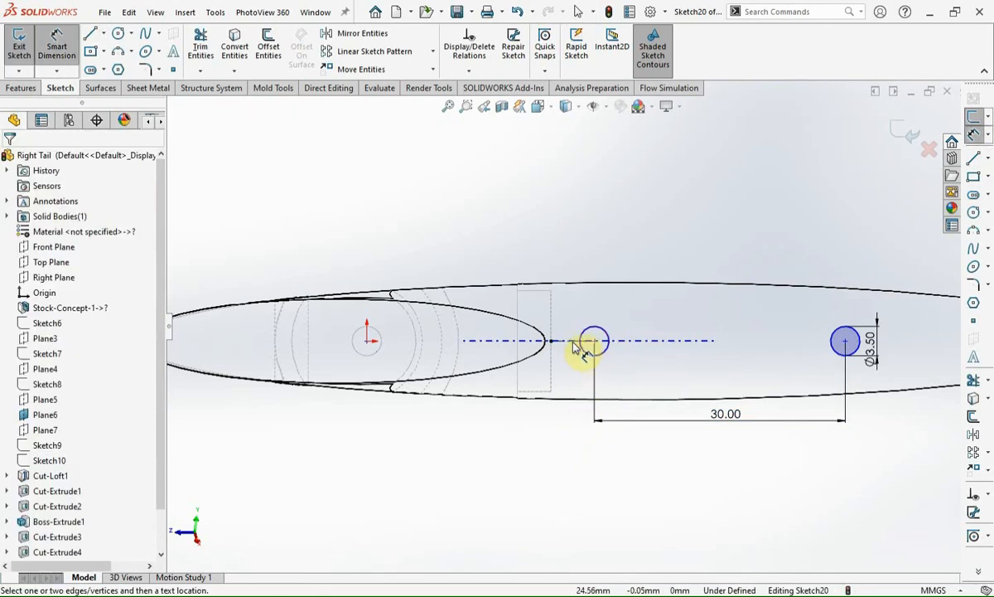
click(573, 345)
click(580, 419)
text(3)
key(Return)
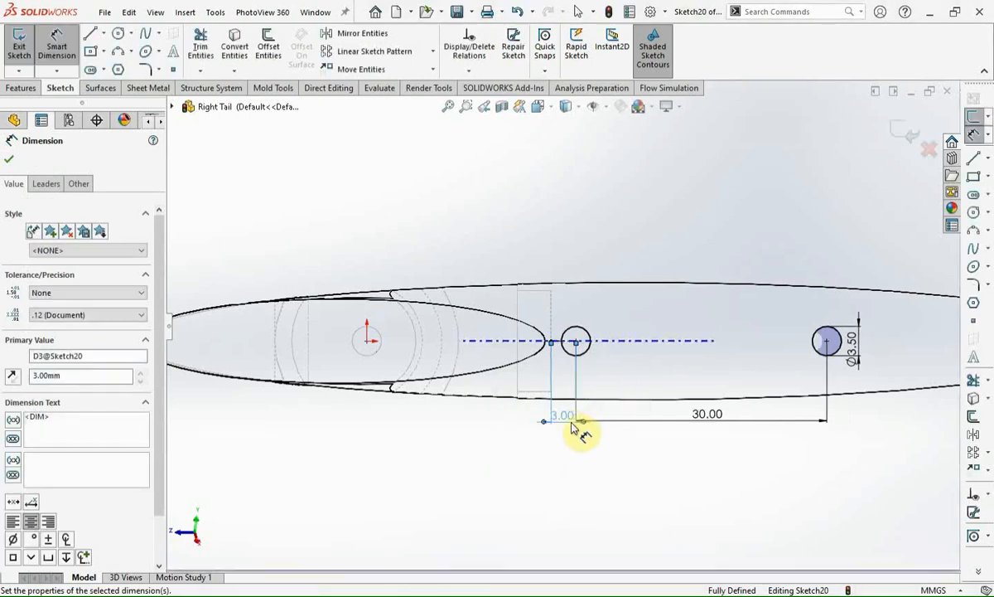
click(8, 158)
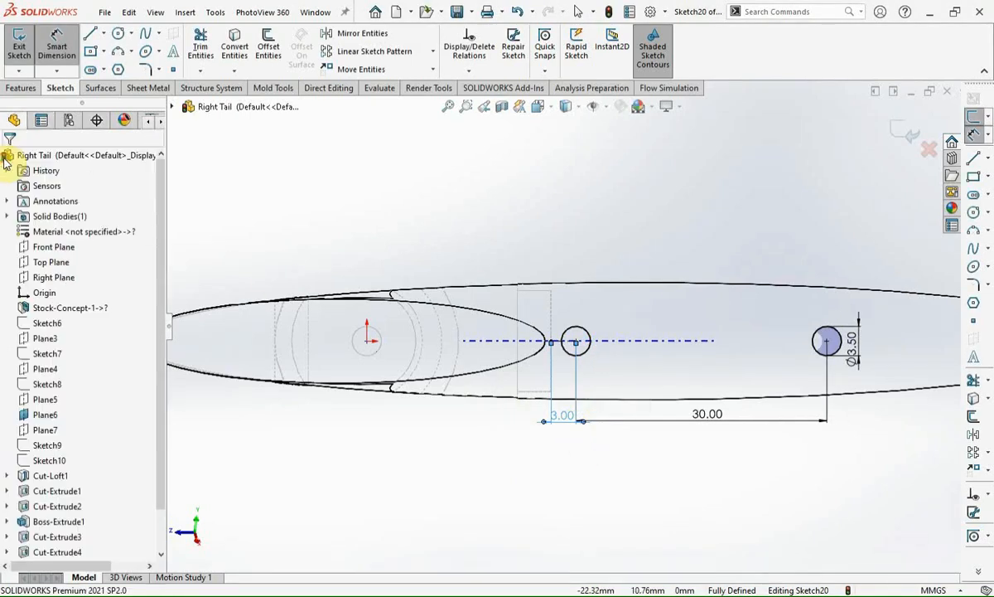
click(911, 133)
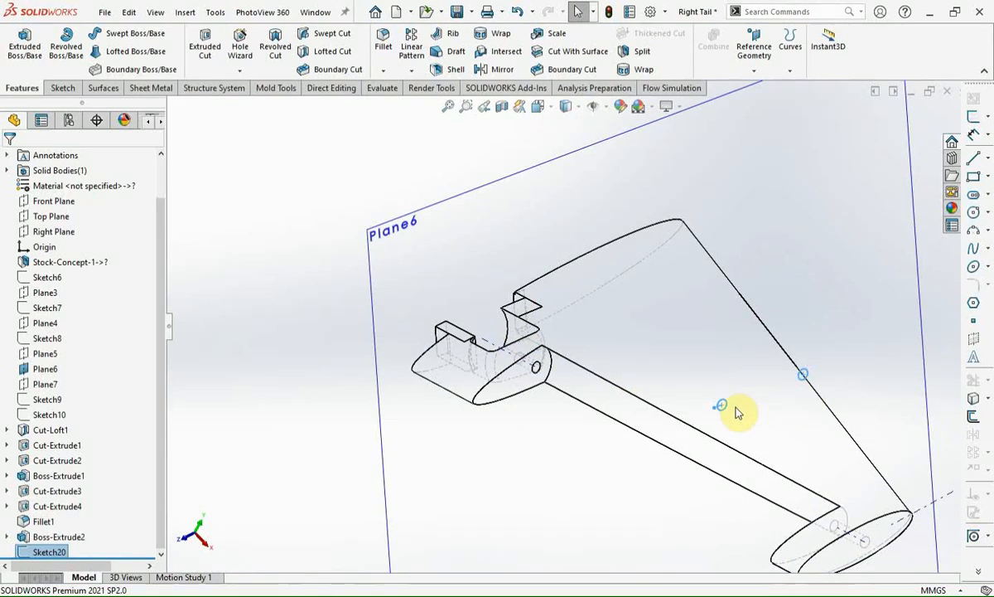
- Extrude-cut the circle nearer the hinge Through All in the first direction and 50 mm blind in the second
click(258, 431)
click(206, 39)
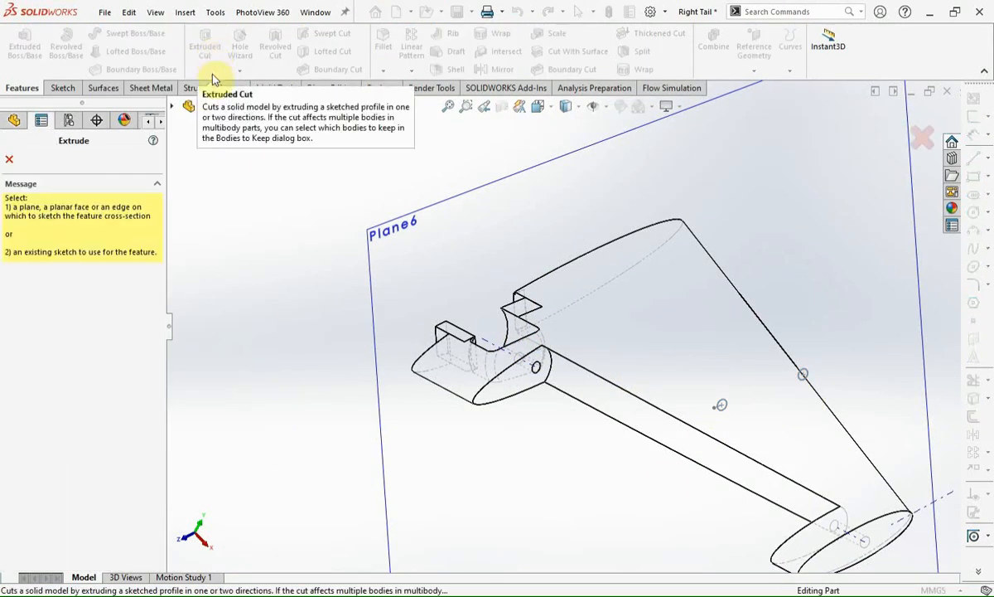
click(724, 410)
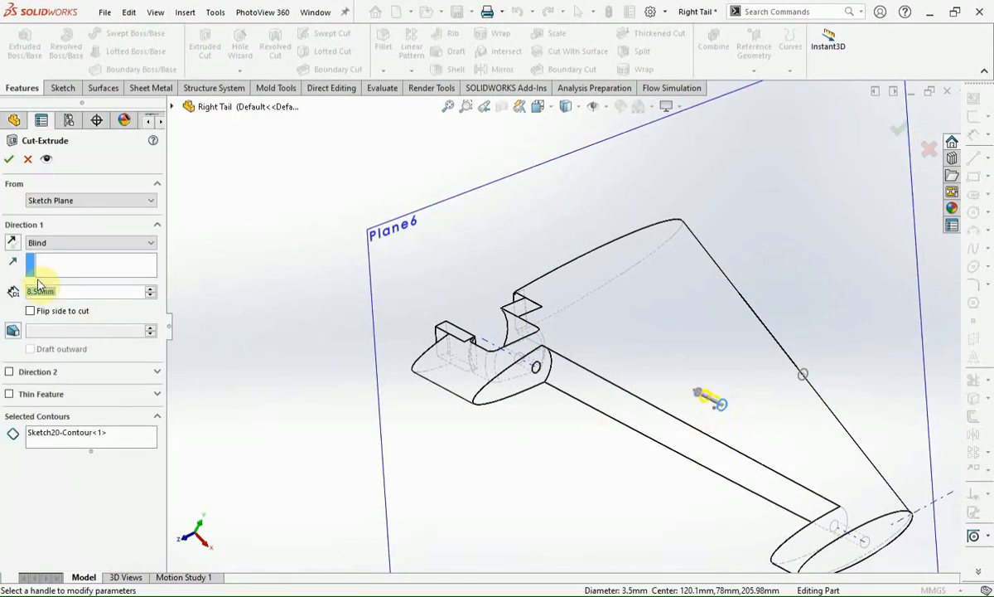
click(48, 247)
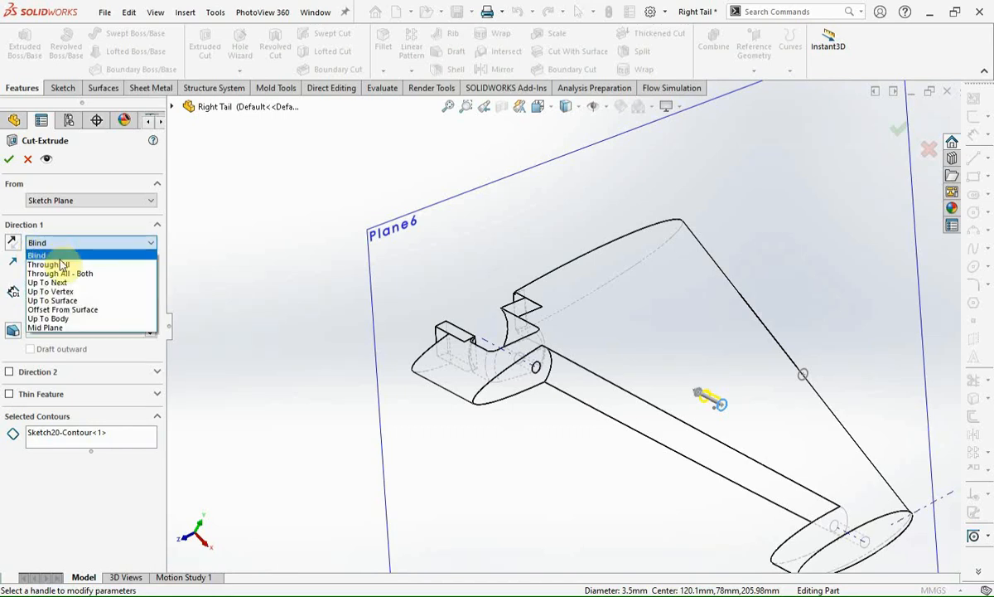
click(49, 260)
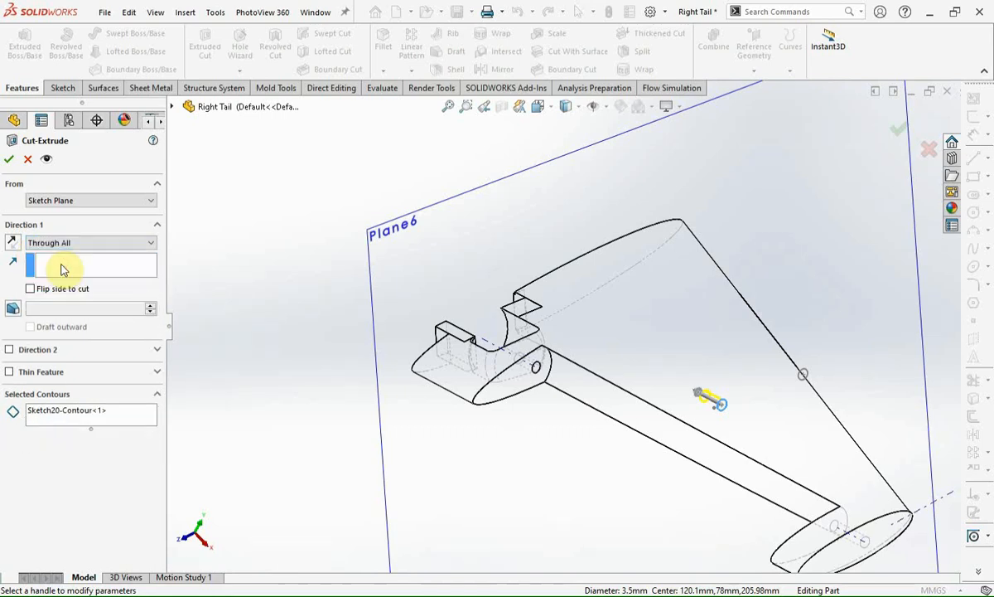
click(9, 351)
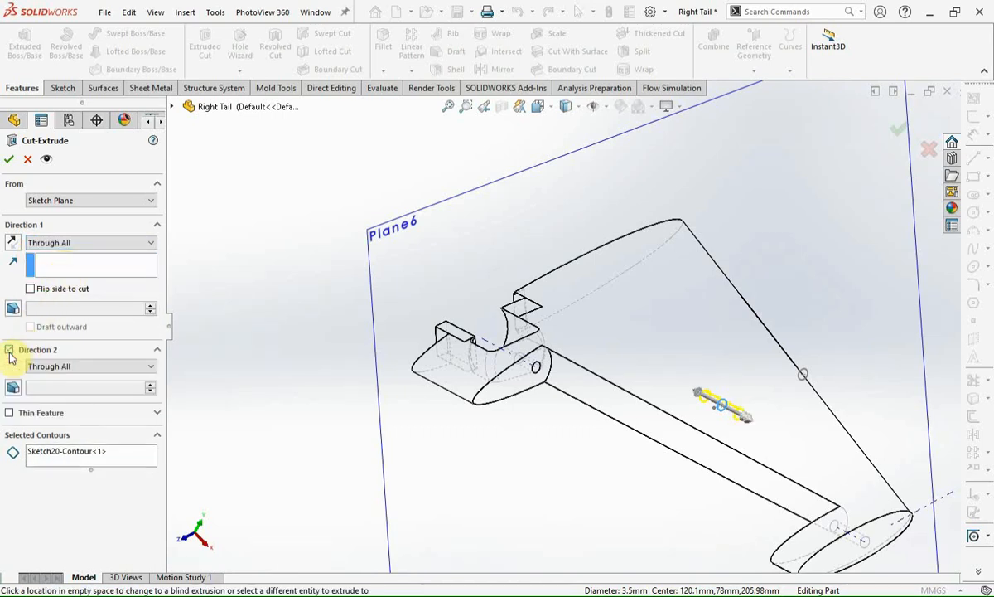
click(49, 370)
click(53, 379)
text(50)
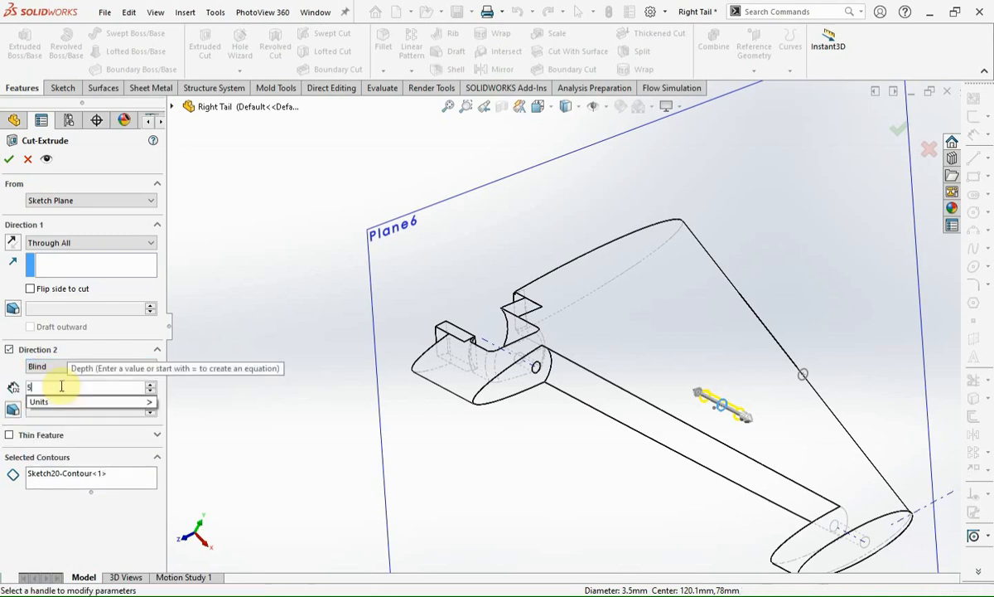
key(Return)
key(Return)
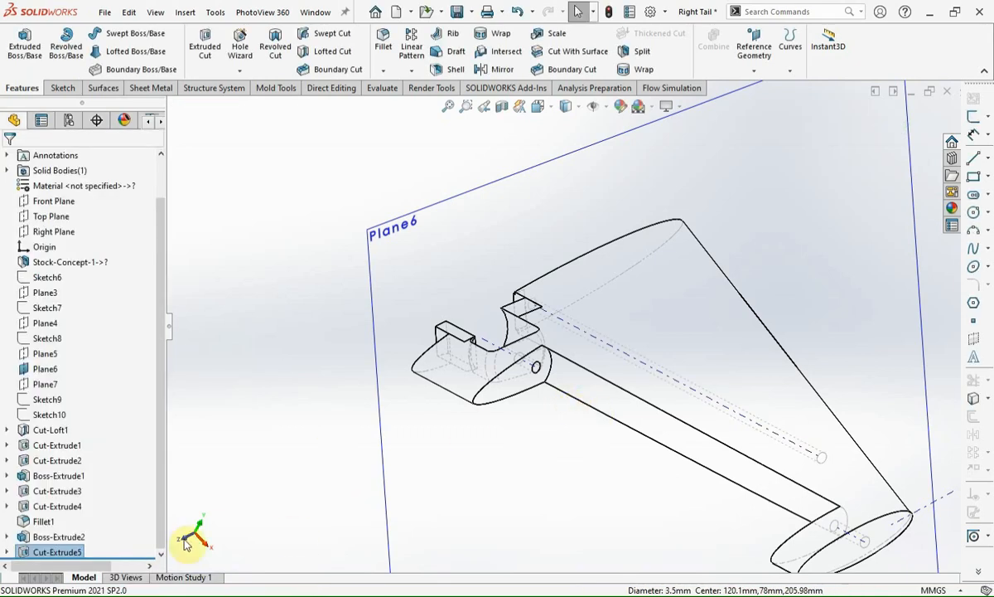
- Reuse the sketch to extrude-cut the circle nearer the leading edge Through All, starting from a reversed 20 mm offset
click(8, 552)
click(52, 552)
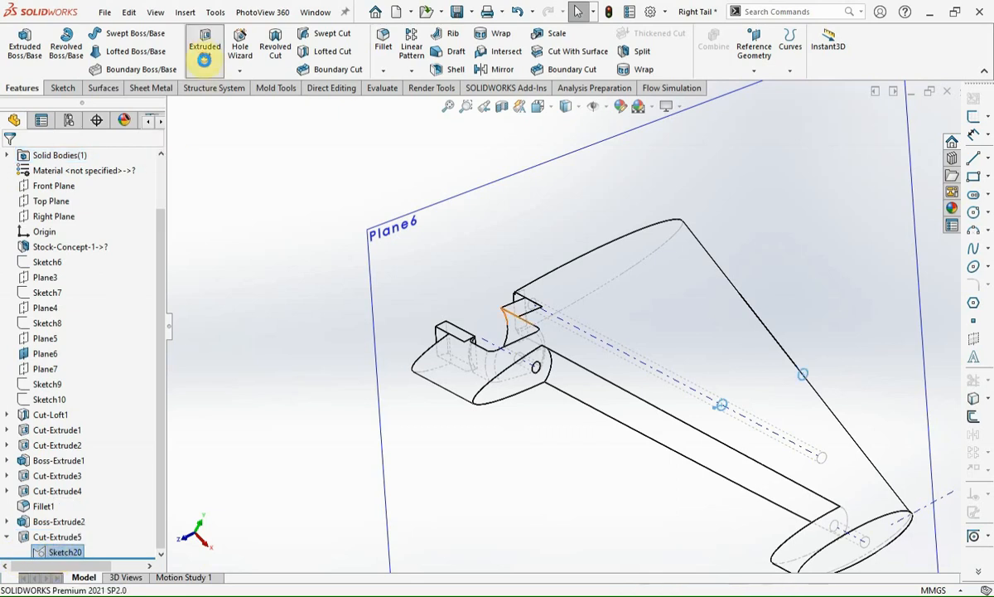
click(204, 46)
click(53, 417)
right_click(73, 436)
click(120, 447)
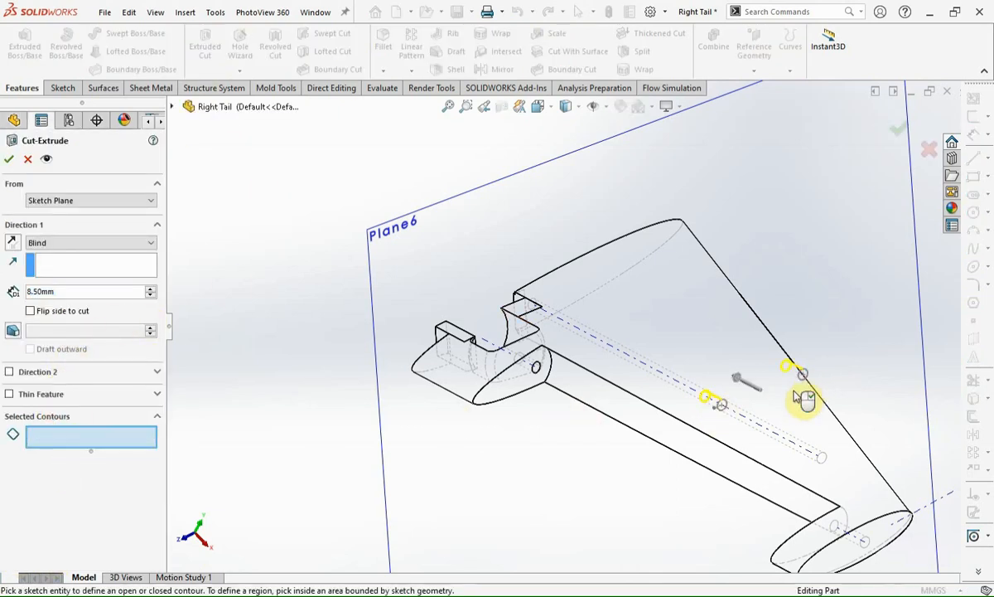
click(808, 375)
click(63, 200)
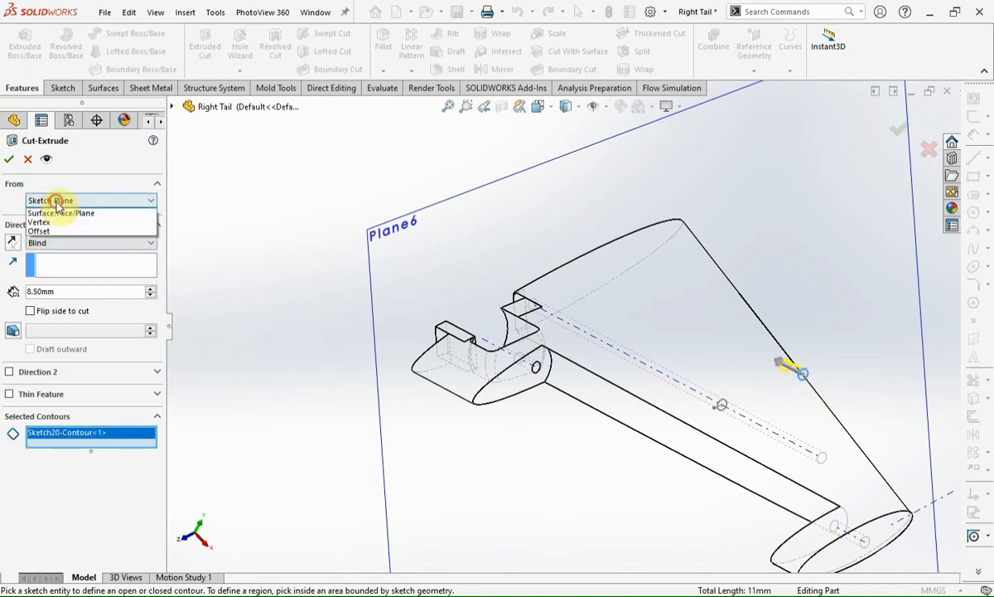
click(59, 240)
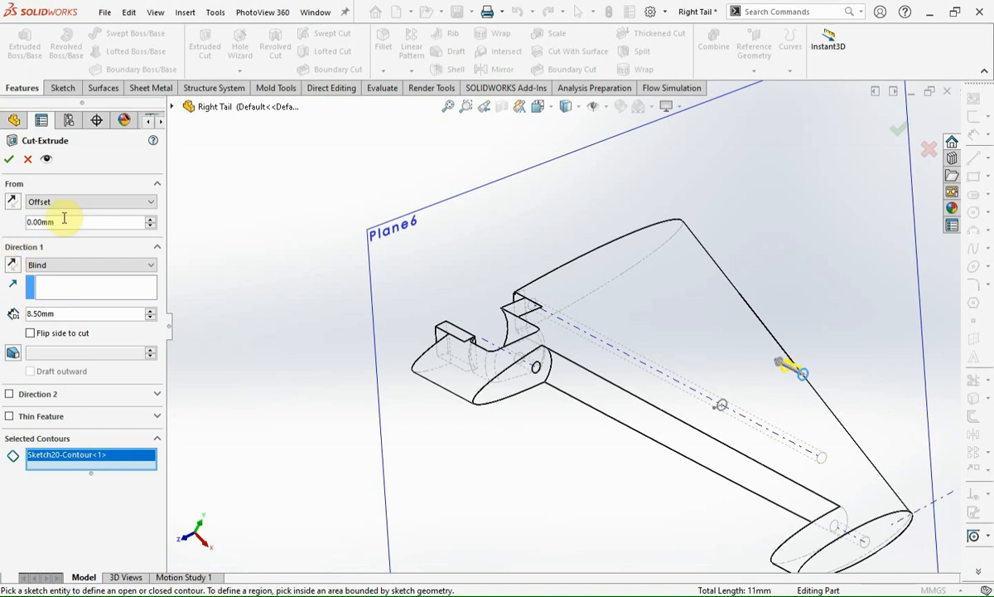
text(20)
key(Return)
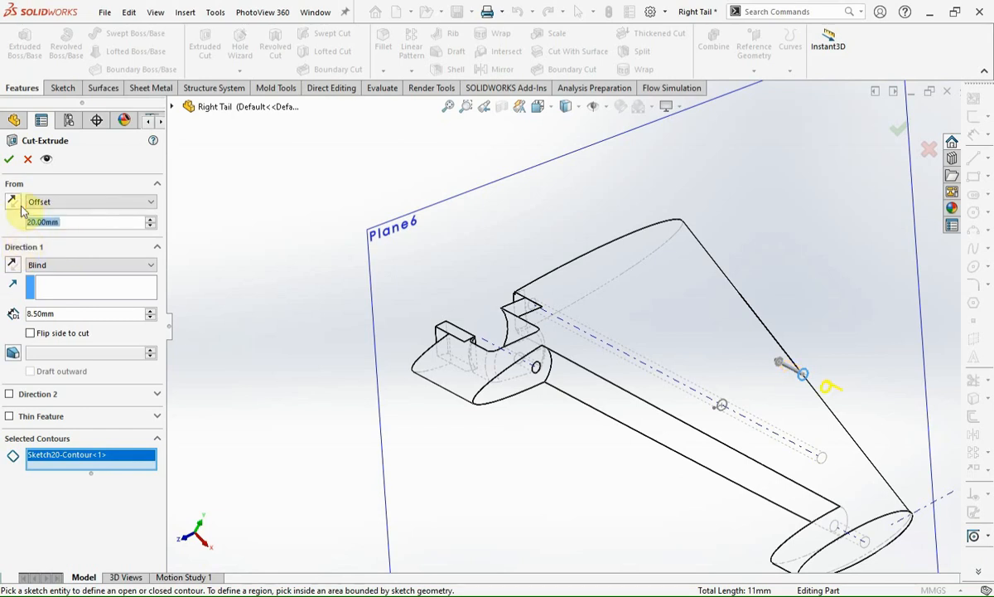
click(62, 265)
click(60, 277)
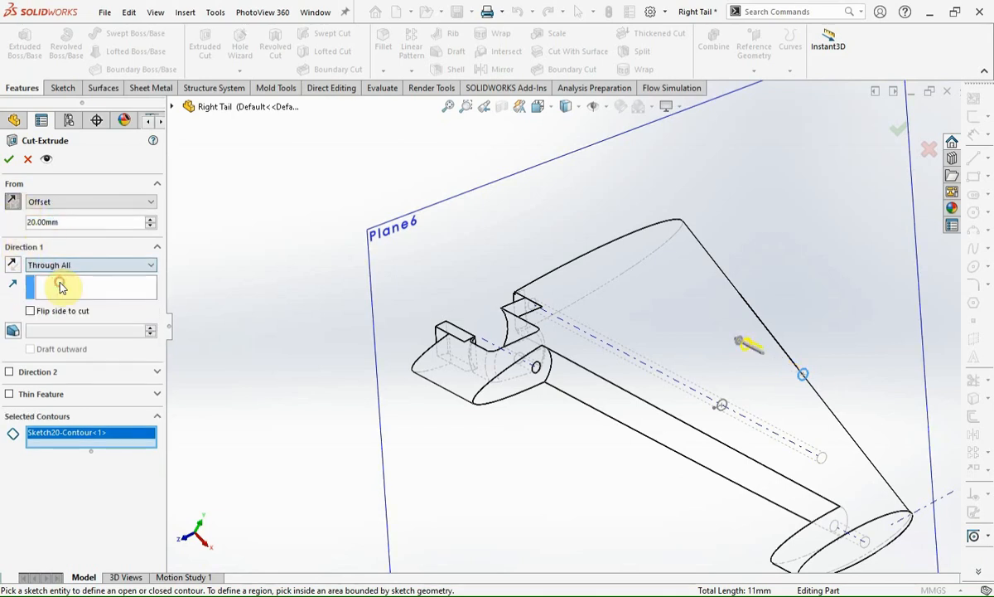
right_click(221, 261)
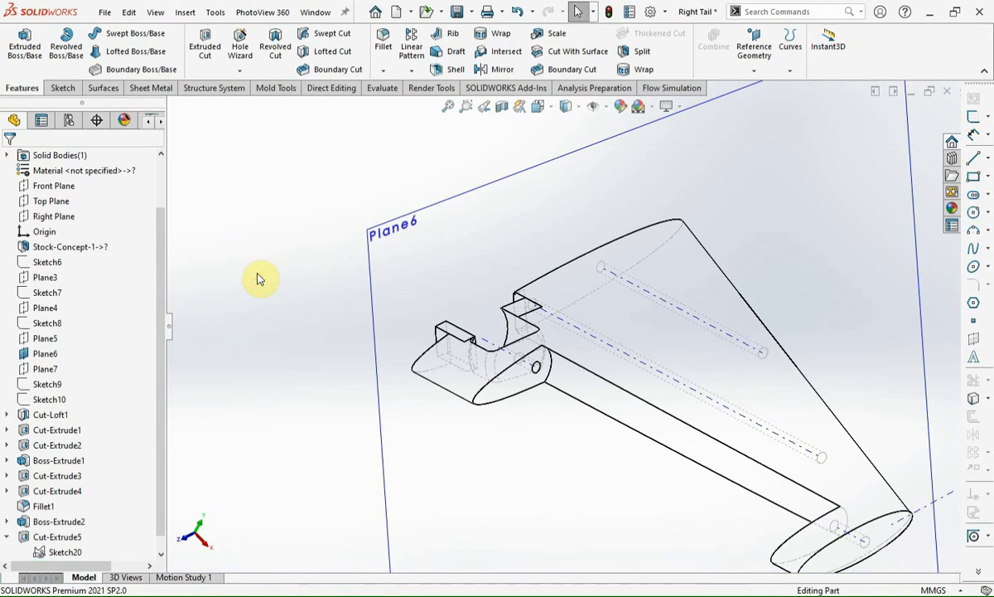
- Create a reference plane through the circular edge at the outer end of the hinge hole in the tail's tip
scroll(580, 339, up, 3)
scroll(787, 462, down, 6)
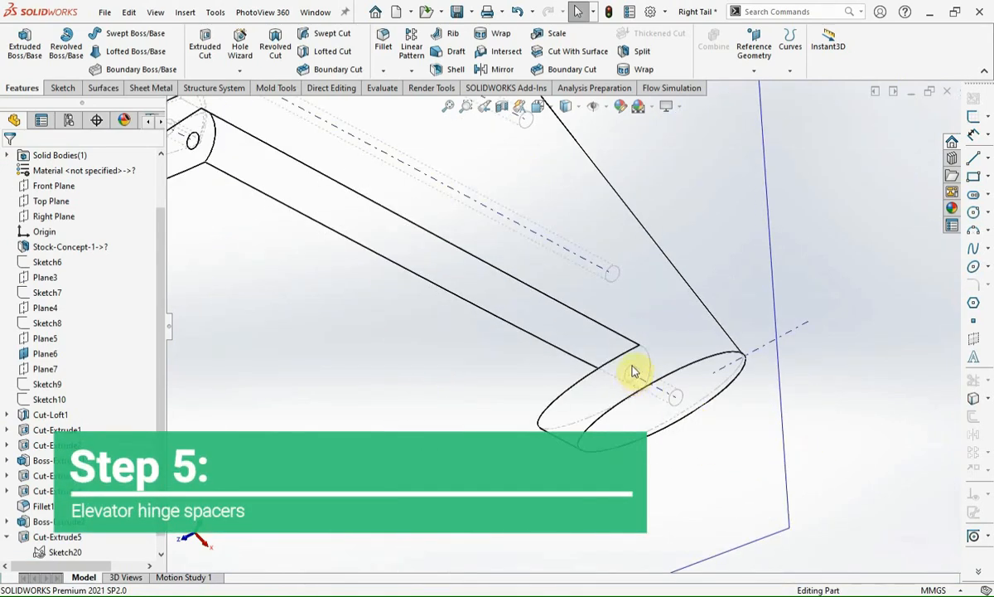
click(691, 408)
click(973, 116)
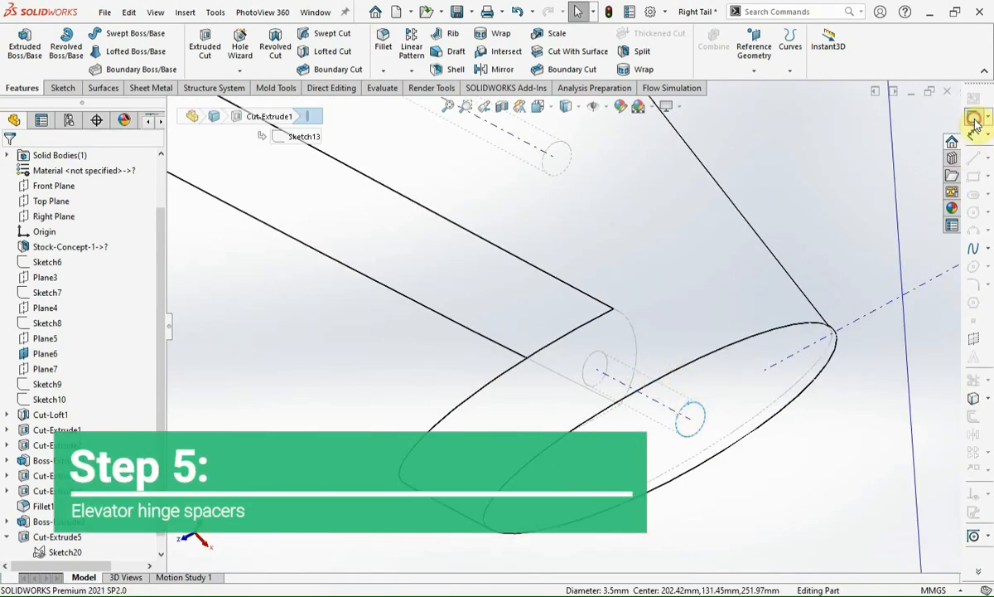
click(583, 306)
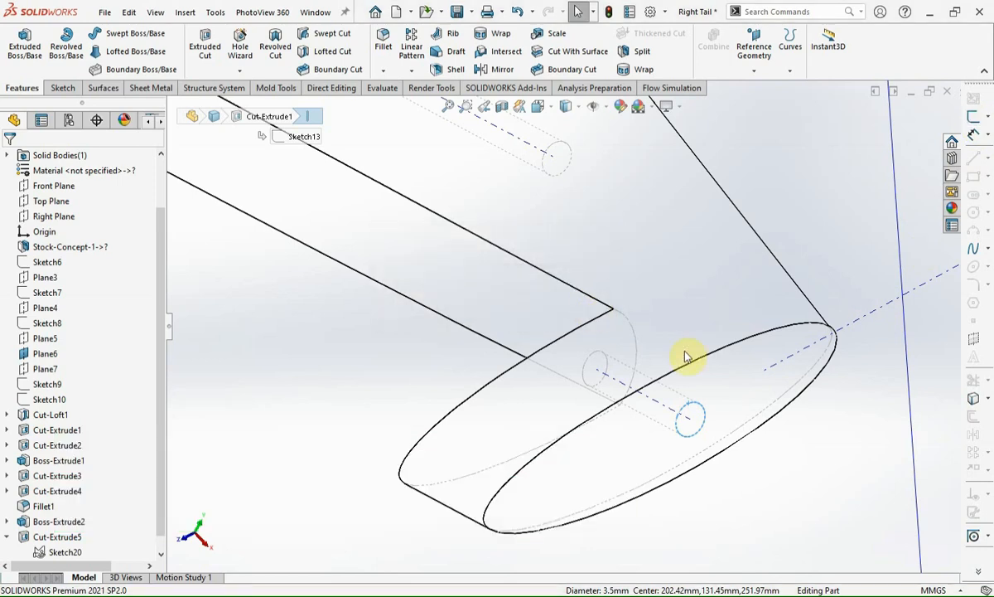
click(749, 67)
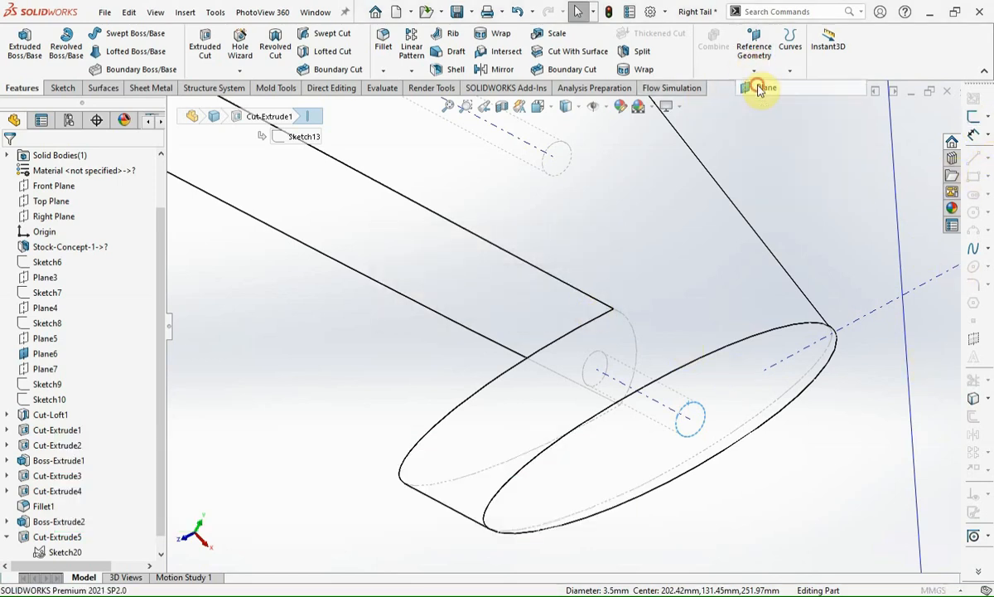
click(764, 89)
click(9, 163)
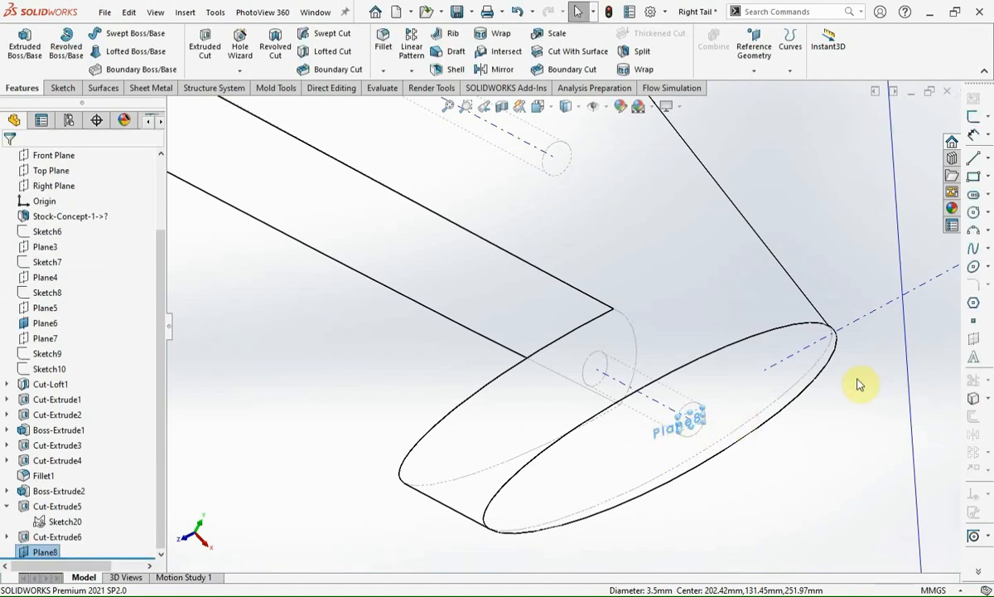
- Sketch on the new plane: convert the hinge hole's edge into a circle and offset it outward by 2 mm
click(974, 119)
scroll(582, 315, down, 5)
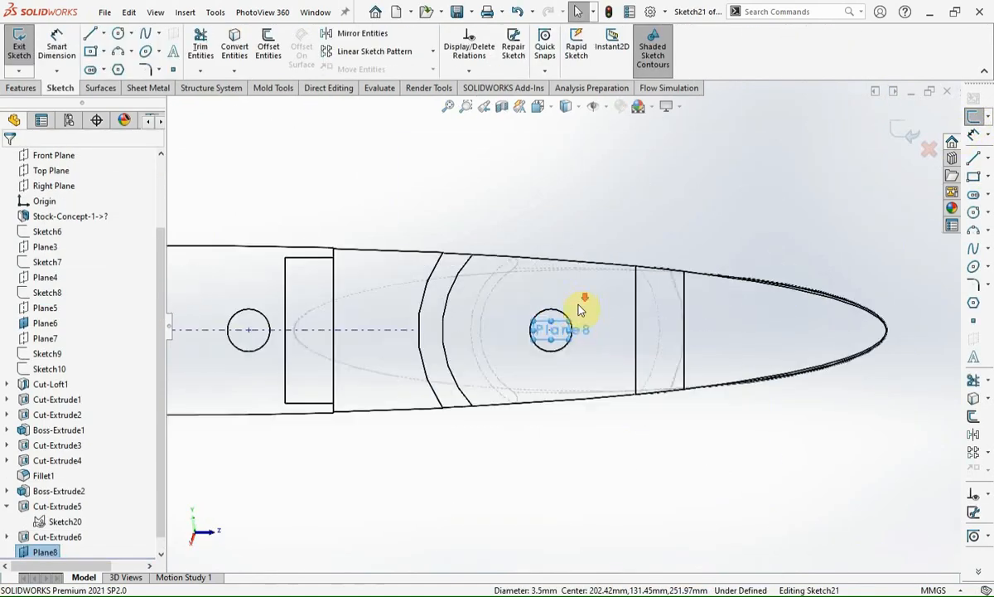
drag(568, 325, 447, 406)
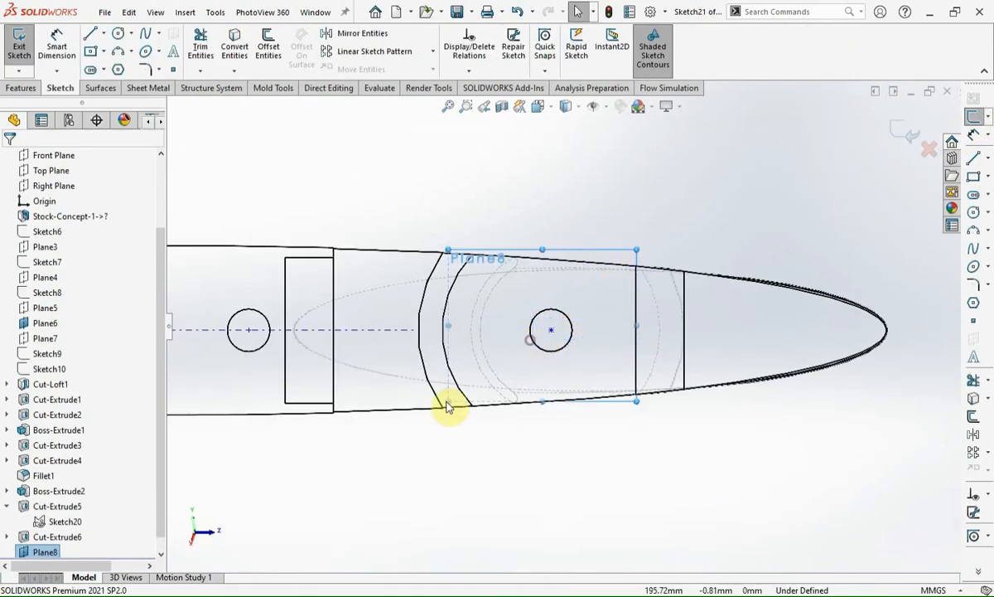
click(553, 353)
click(570, 331)
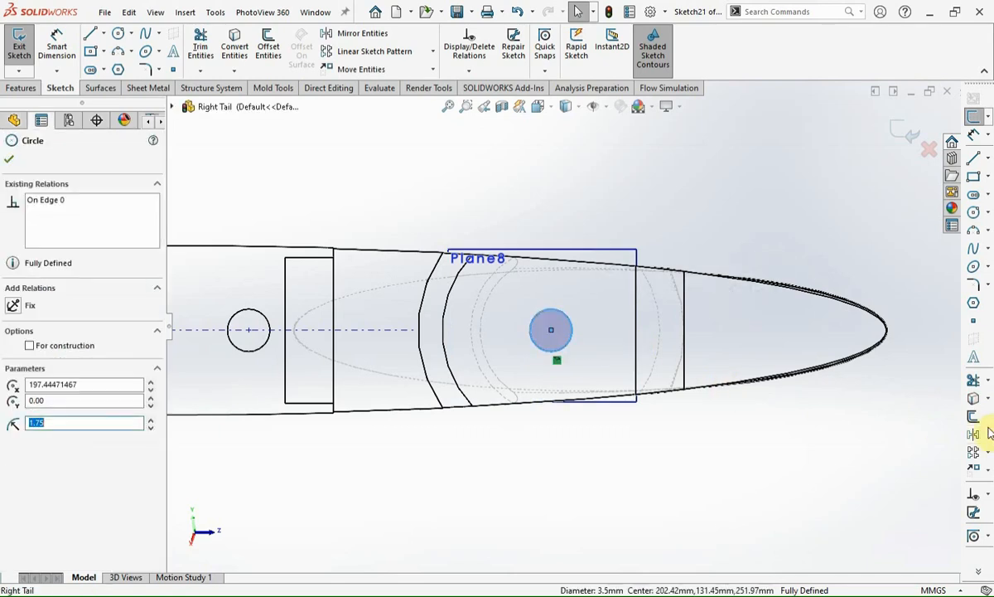
click(976, 418)
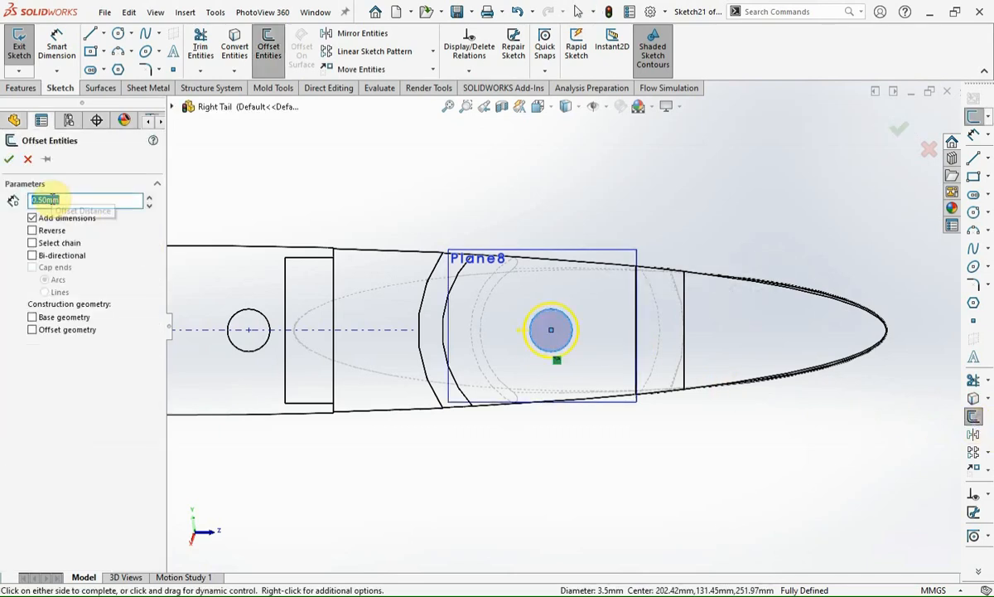
key(Return)
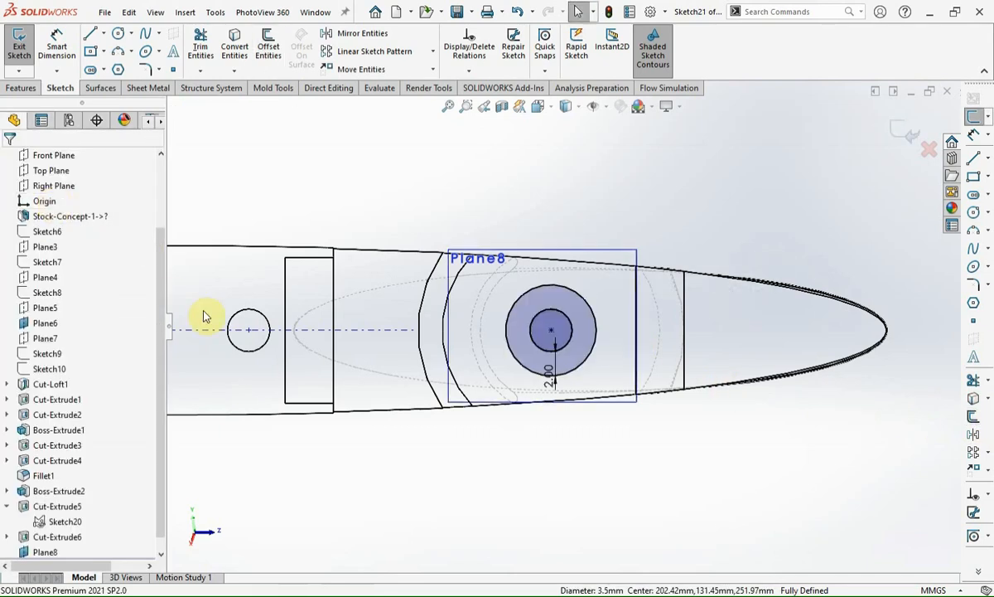
- Boss-extrude the ring 17 mm blind towards the elevator gap, merged with the body, to form the tip-side hinge spacer
click(29, 89)
click(24, 46)
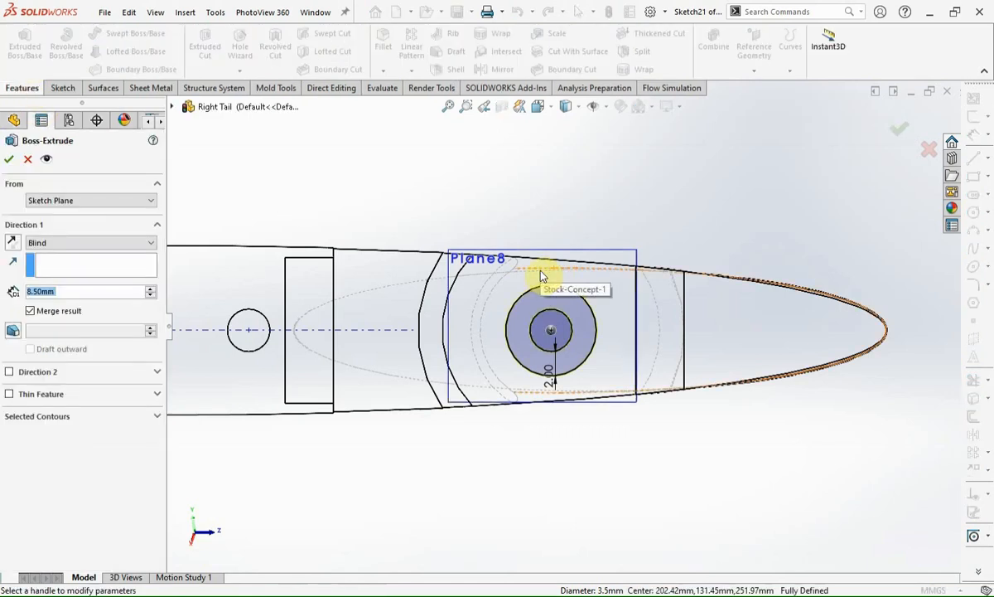
text(17)
key(Return)
middle_drag(581, 280, 623, 409)
click(897, 131)
- Reuse the ring sketch to boss-extrude the root-side hinge spacer, starting from a 163 mm offset
middle_drag(608, 324, 594, 221)
scroll(595, 221, up, 1)
scroll(65, 460, down, 1)
click(6, 551)
click(39, 550)
click(24, 42)
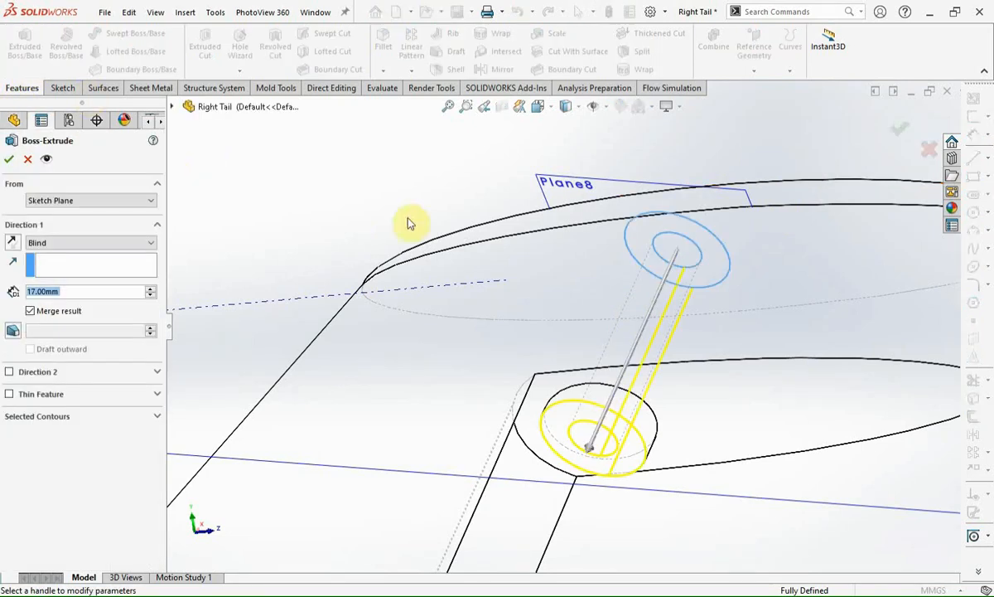
click(72, 203)
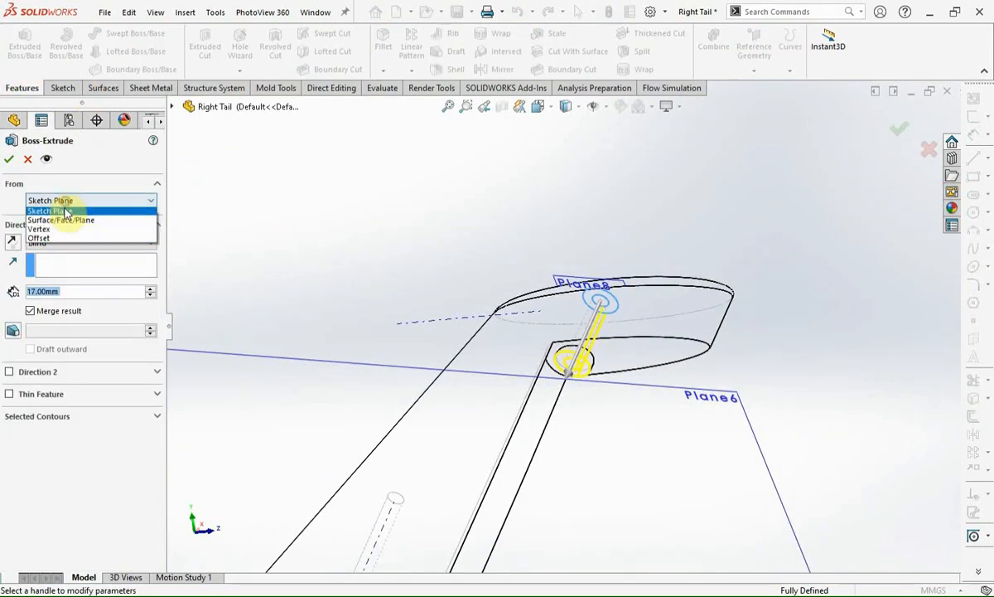
click(62, 239)
text(163)
key(Return)
scroll(548, 419, up, 3)
scroll(497, 464, down, 5)
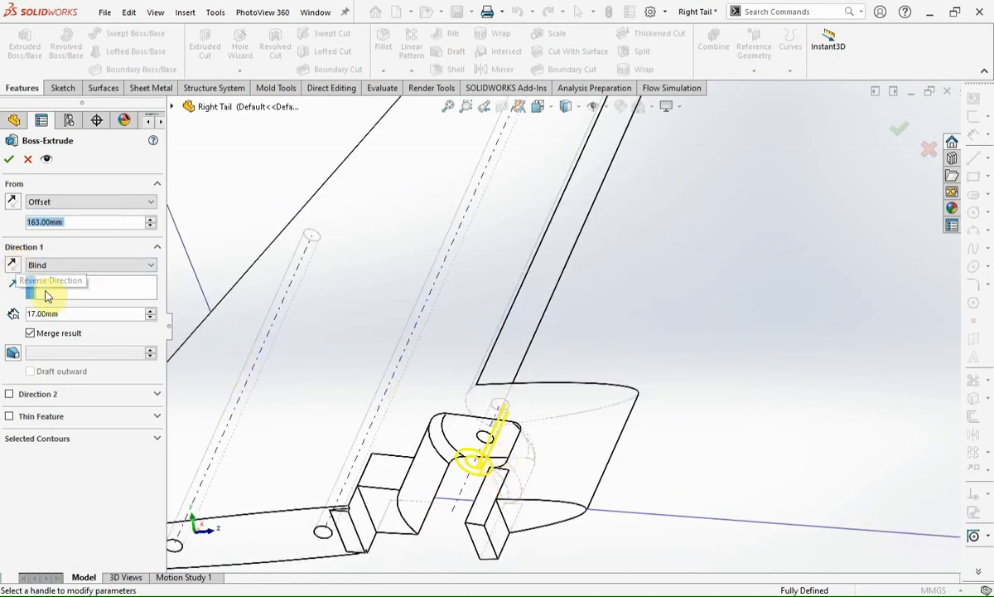
key(Return)
middle_drag(608, 383, 599, 488)
key(Return)
- Hide Plane6, the large reference plane crossing the middle of the tail
scroll(515, 346, down, 5)
mouse_move(514, 347)
middle_down()
mouse_move(515, 315)
mouse_move(393, 428)
mouse_move(507, 357)
middle_up()
scroll(507, 357, up, 5)
scroll(507, 357, up, 5)
middle_drag(584, 284, 688, 173)
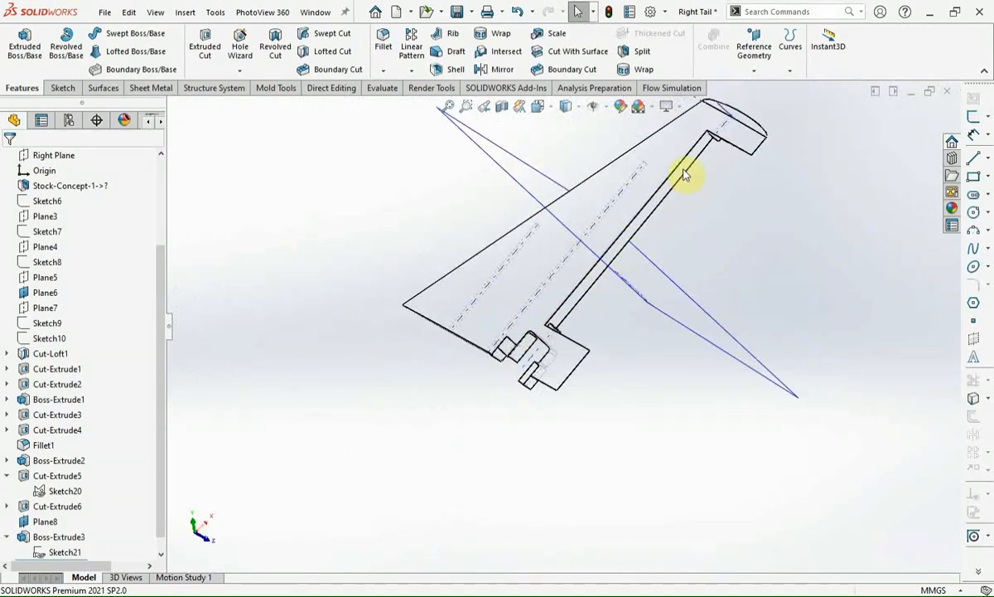
scroll(682, 174, down, 3)
click(648, 357)
click(726, 326)
- Start a sketch on the tip block's inner face beside the spacer and convert the face's outline edges into it
scroll(695, 160, down, 5)
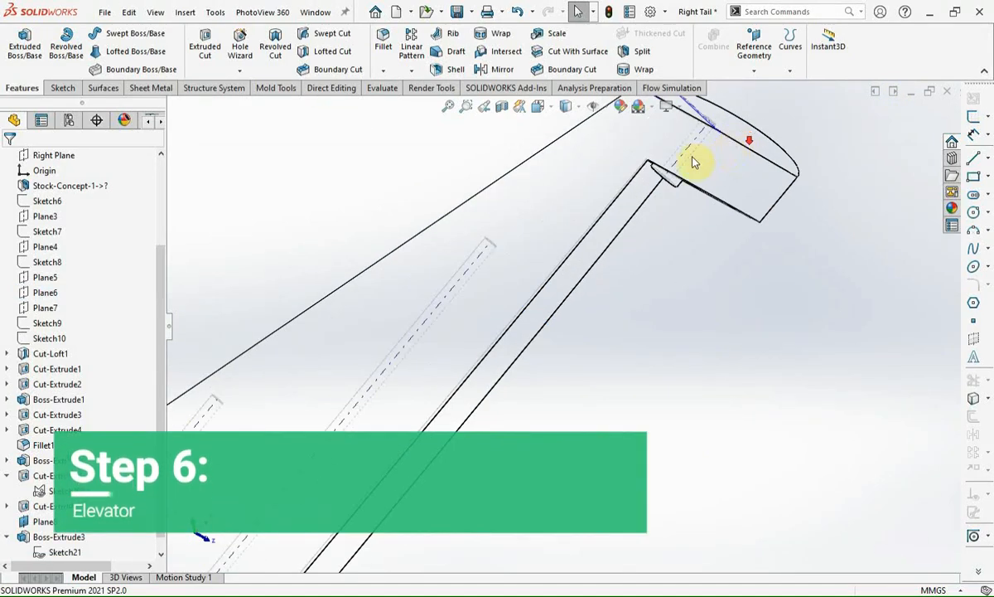
mouse_move(715, 238)
middle_down()
mouse_move(671, 124)
mouse_move(734, 15)
mouse_move(726, 6)
middle_up()
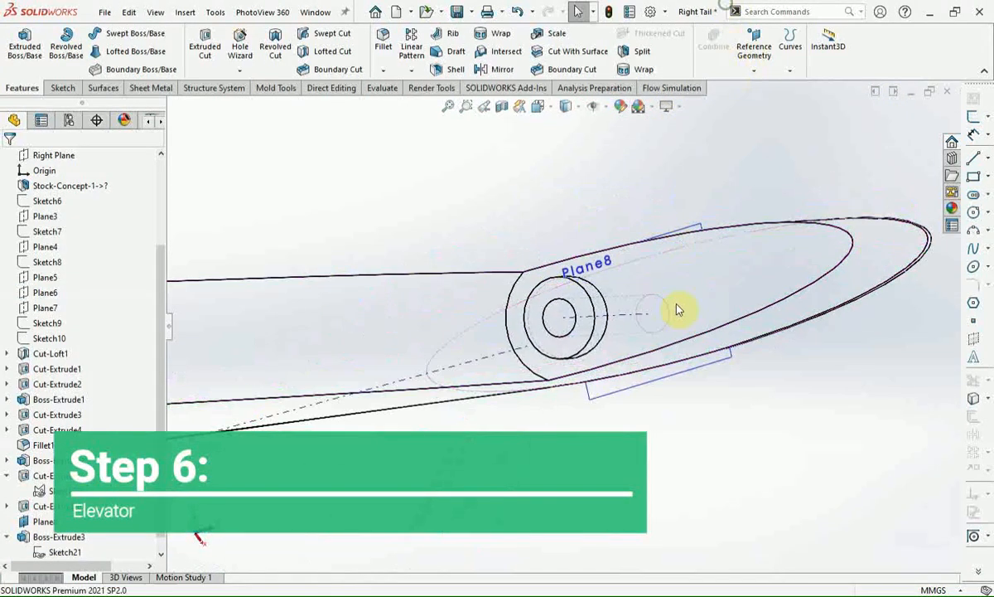
click(726, 268)
click(976, 119)
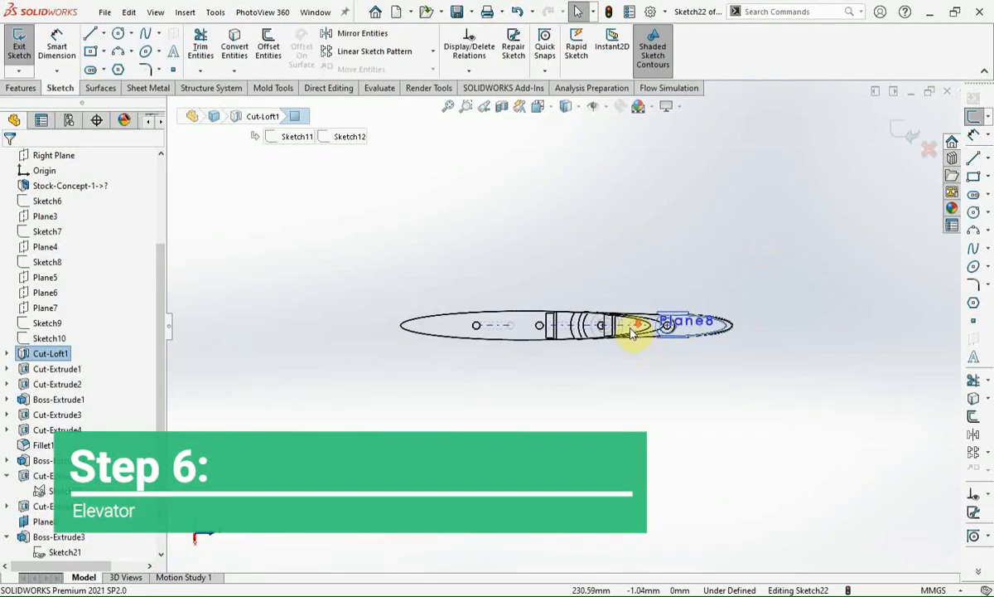
scroll(633, 329, down, 3)
middle_drag(660, 324, 600, 376)
scroll(600, 364, down, 3)
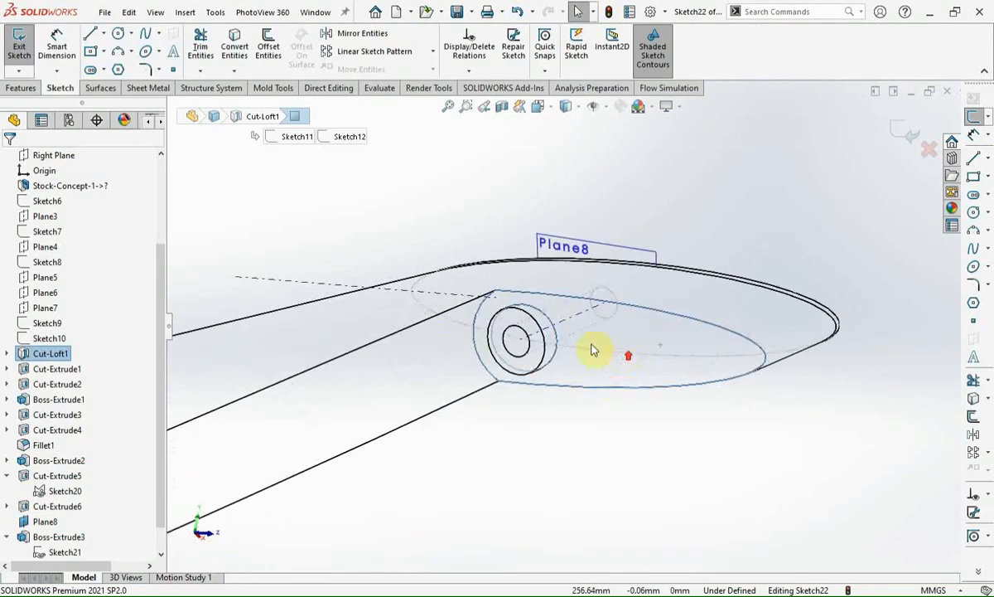
click(477, 357)
ctrl+click(522, 384)
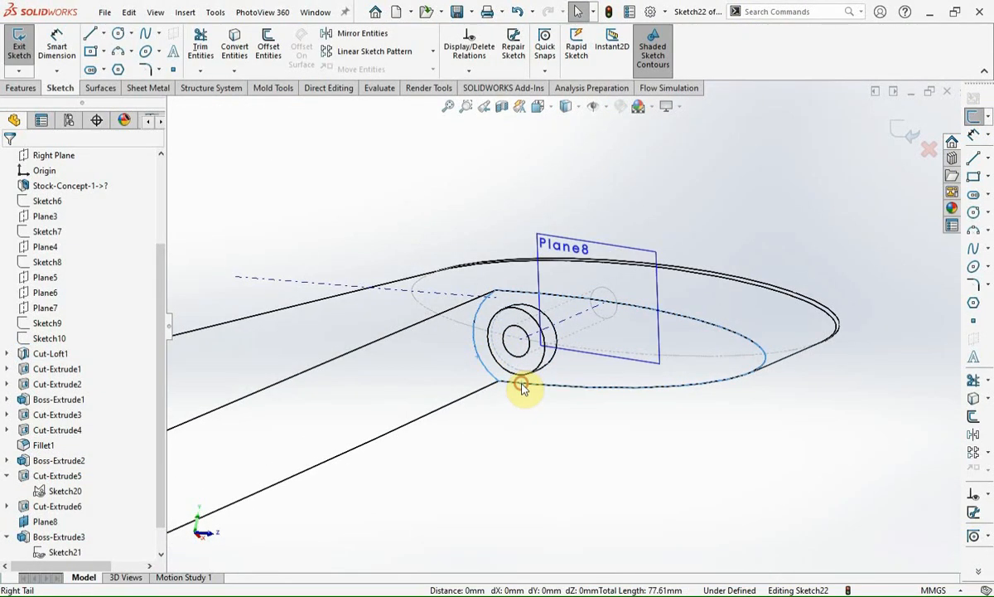
click(974, 400)
scroll(535, 313, down, 2)
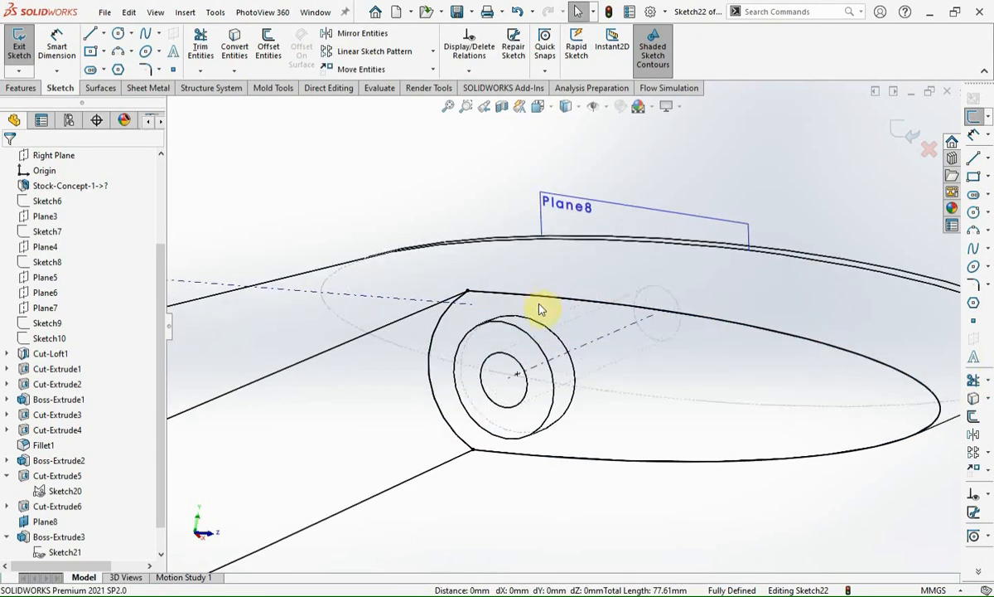
- Draw a three-point arc around the spacer between the upper and lower lines of the converted profile
click(974, 229)
click(468, 292)
click(472, 450)
click(444, 385)
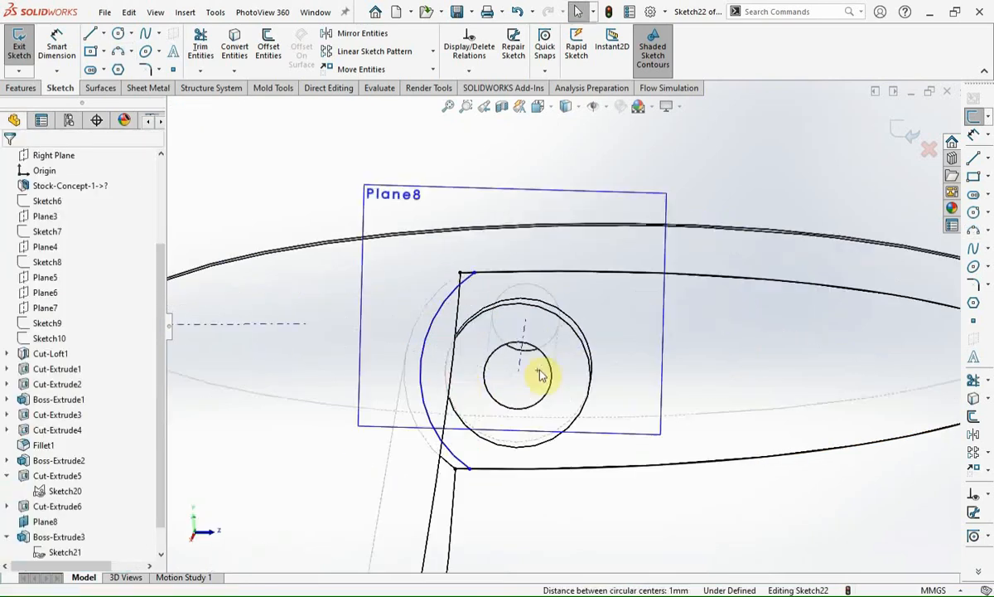
- Align the arc's centre with the hinge hole's centre using a sketch relation
mouse_move(526, 372)
mouse_down()
mouse_move(556, 371)
mouse_move(540, 377)
mouse_up()
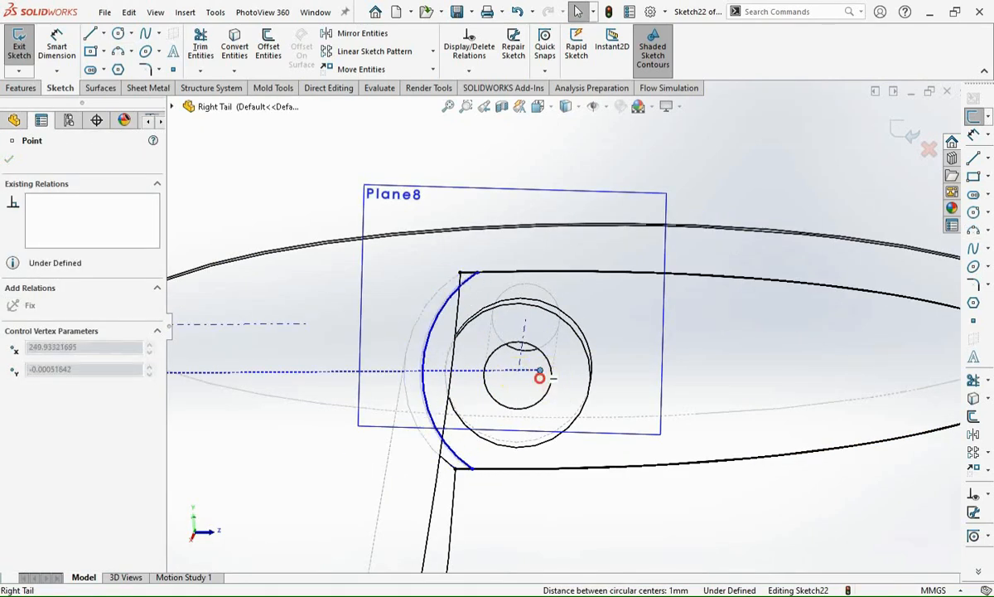
ctrl+click(551, 386)
click(592, 321)
click(548, 522)
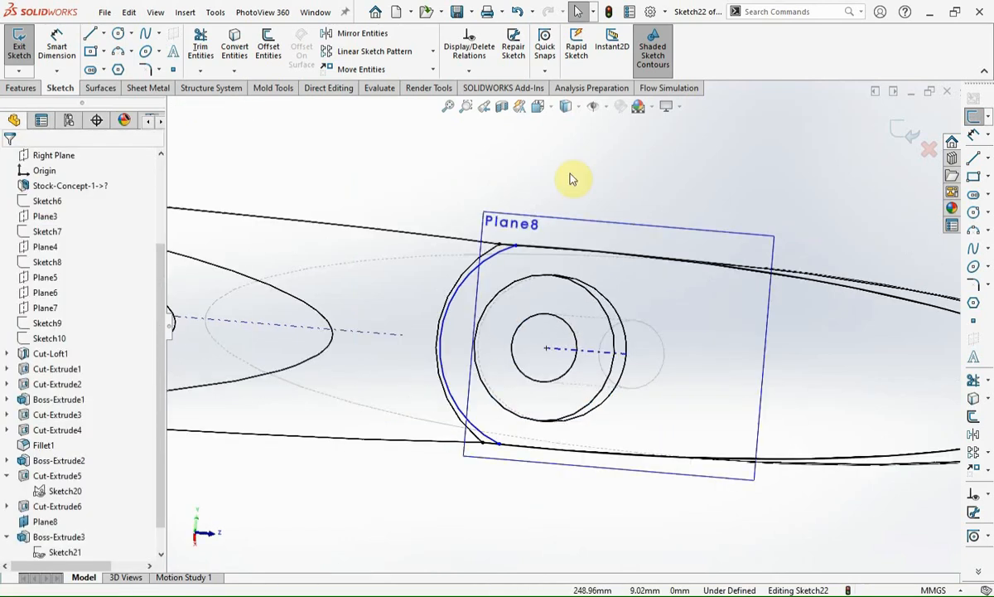
- Dimension the arc's upper endpoint 1 mm from the face's upper corner and exit the sketch
key(d)
click(515, 246)
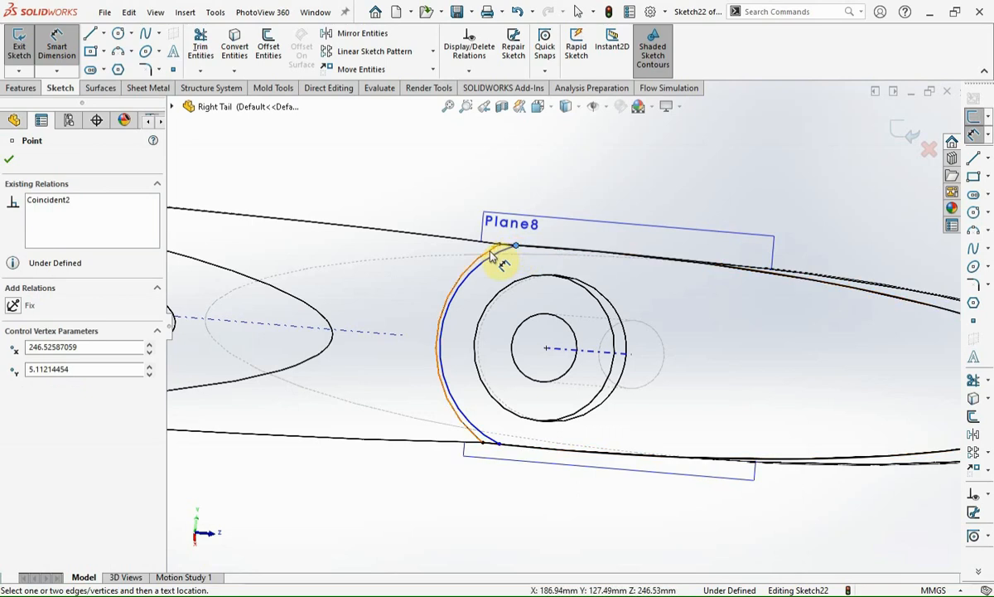
click(500, 244)
click(517, 184)
key(Return)
middle_drag(550, 251, 535, 295)
click(531, 486)
scroll(565, 474, up, 3)
key(Escape)
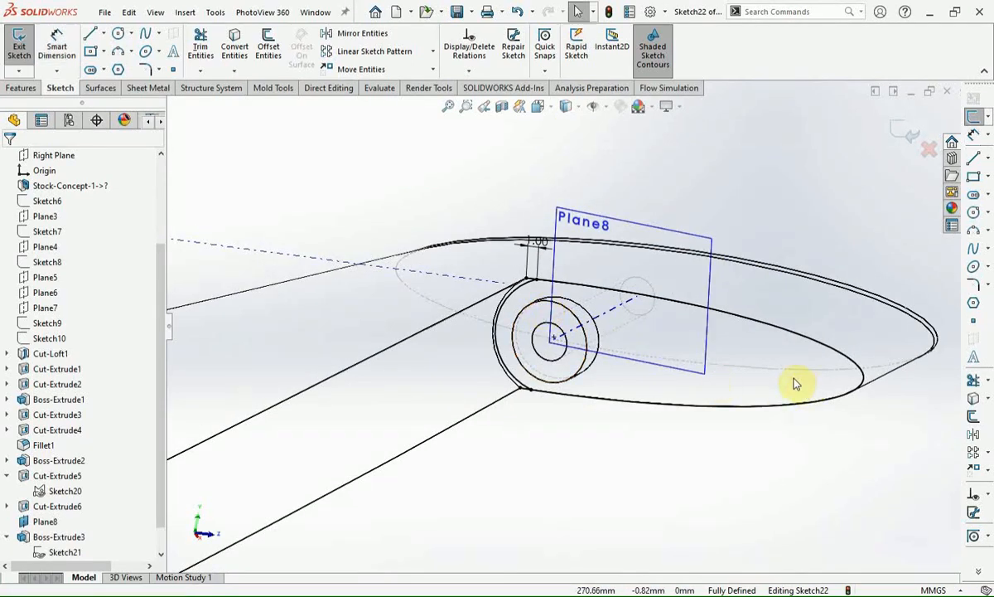
click(905, 130)
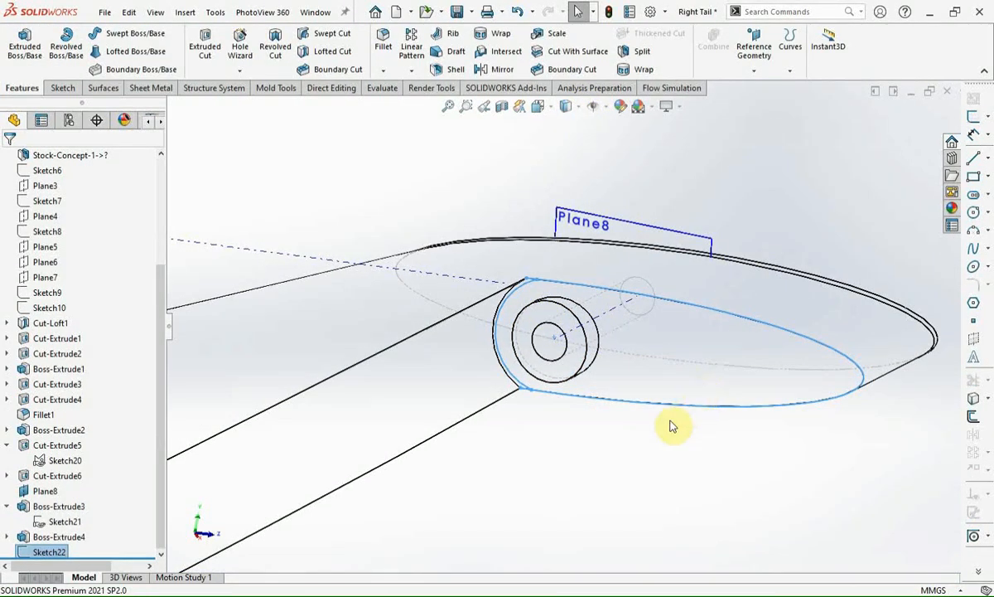
- Reopen the elevator profile sketch, trim the short line ends beyond the arc at both corners, and exit the sketch
scroll(686, 412, up, 5)
scroll(572, 329, down, 5)
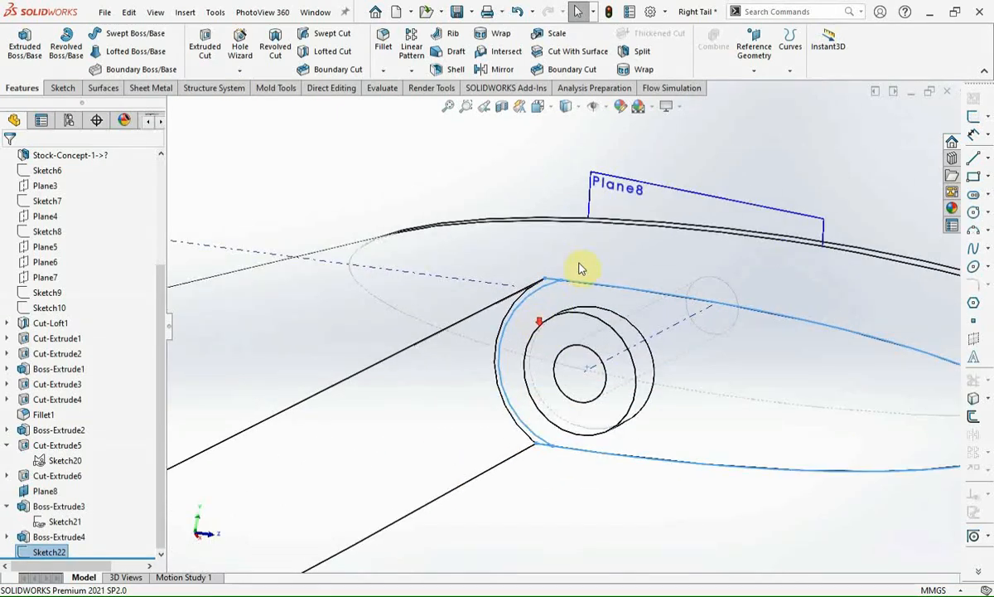
click(553, 291)
click(595, 225)
scroll(613, 329, down, 5)
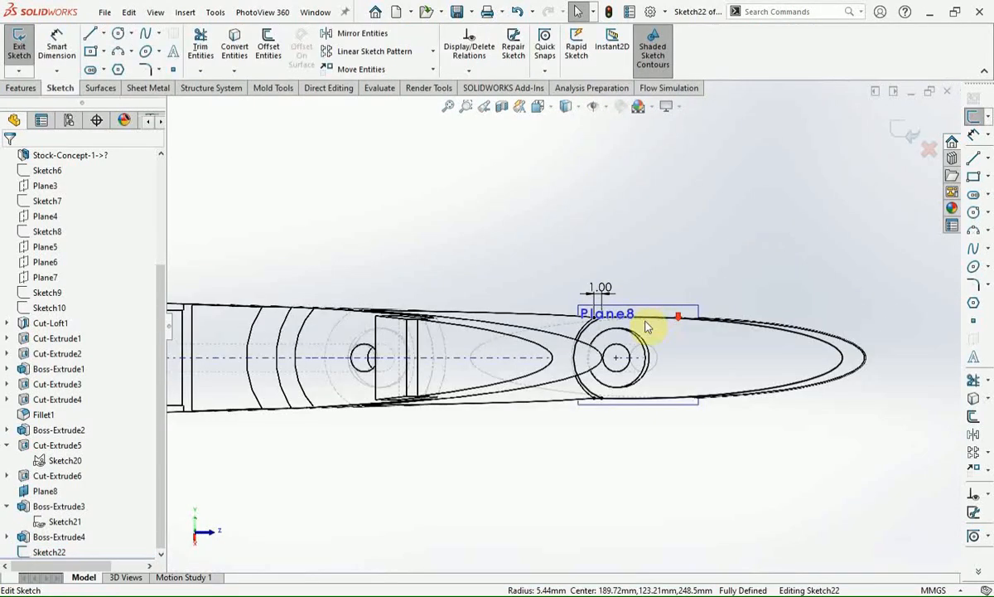
click(975, 381)
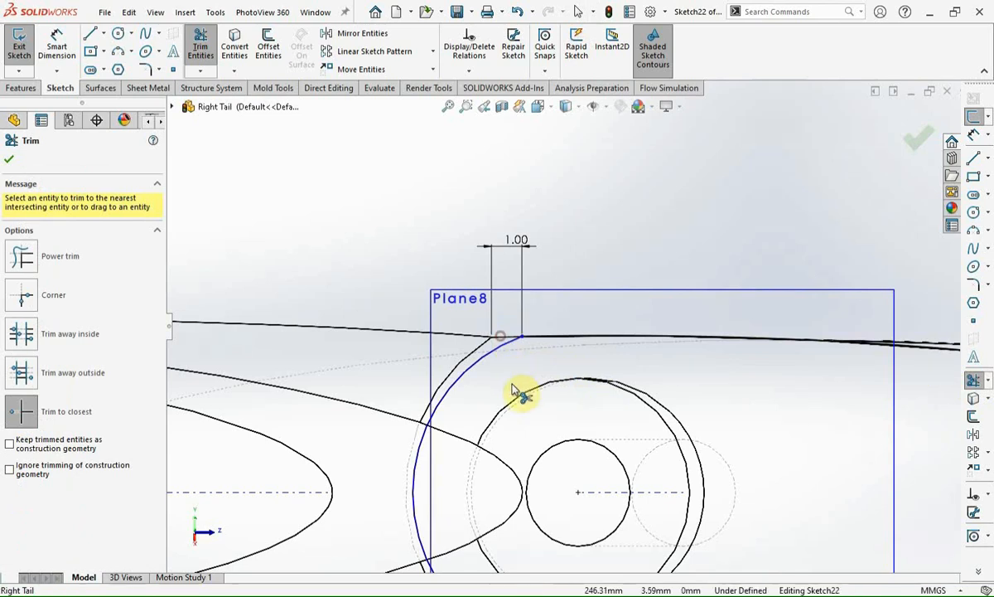
scroll(531, 392, up, 3)
click(583, 379)
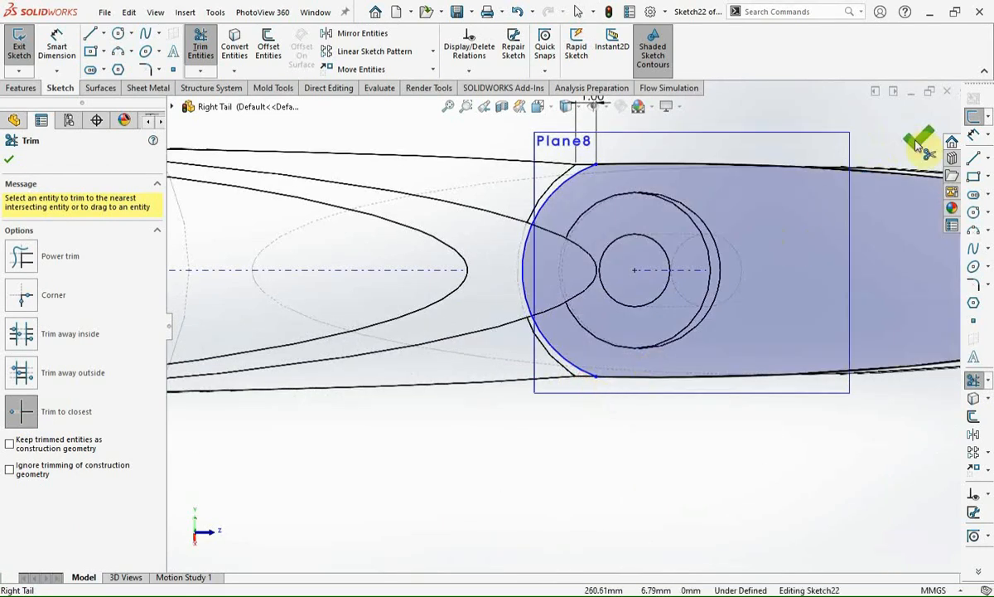
click(917, 143)
click(901, 140)
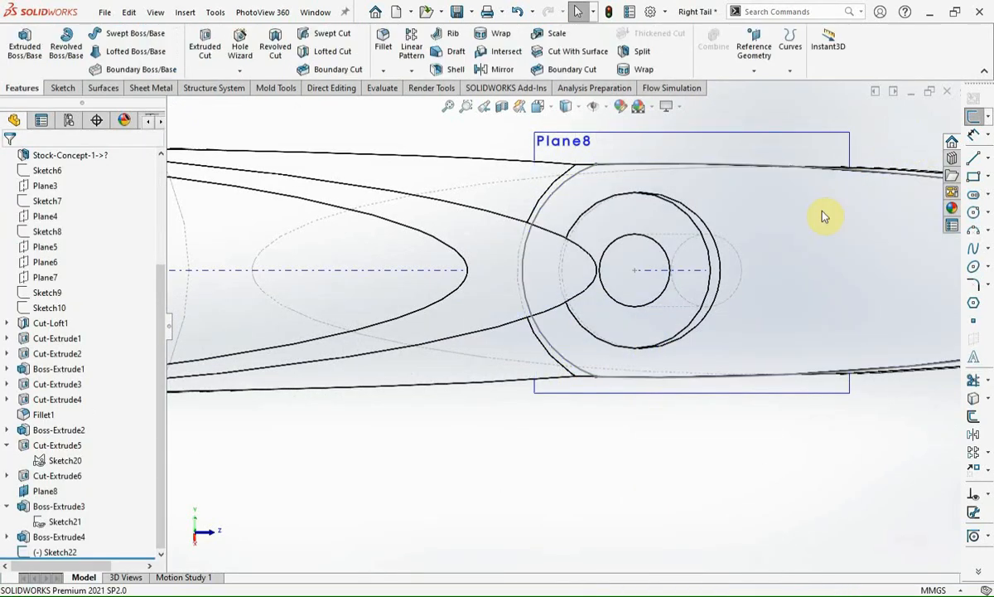
- Start a sketch on the end face beside the servo mount and convert the face's curved outline into sketch geometry
scroll(676, 333, up, 6)
mouse_move(660, 346)
middle_down()
mouse_move(589, 354)
mouse_move(439, 411)
middle_up()
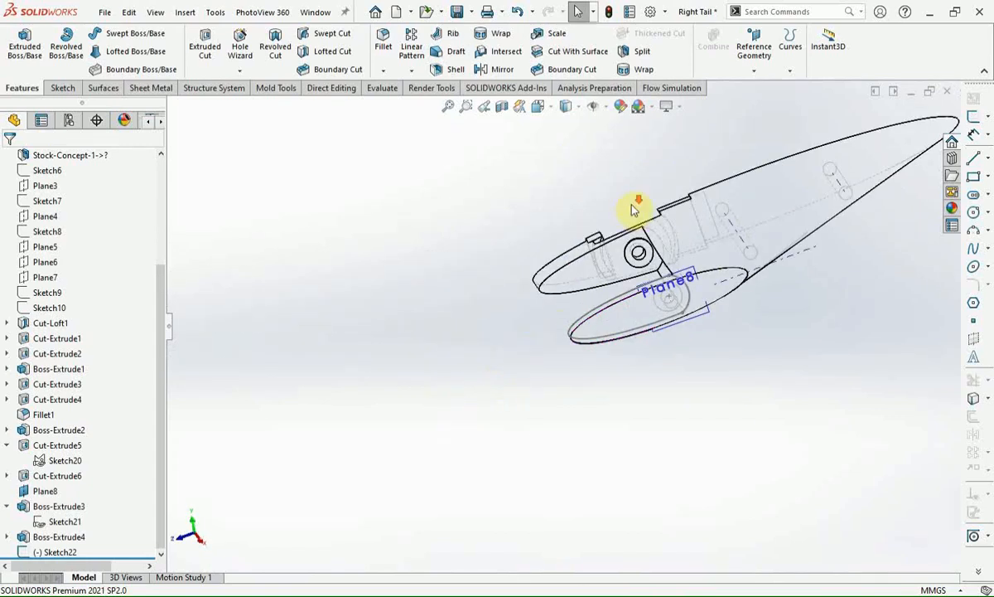
scroll(636, 205, down, 3)
click(537, 337)
click(968, 118)
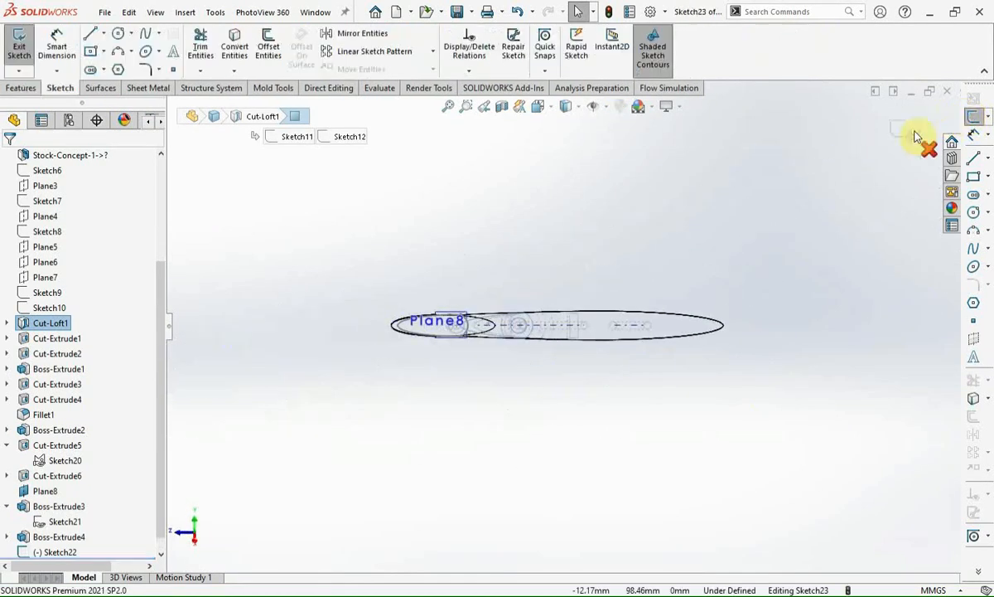
middle_drag(503, 315, 528, 350)
scroll(497, 318, down, 4)
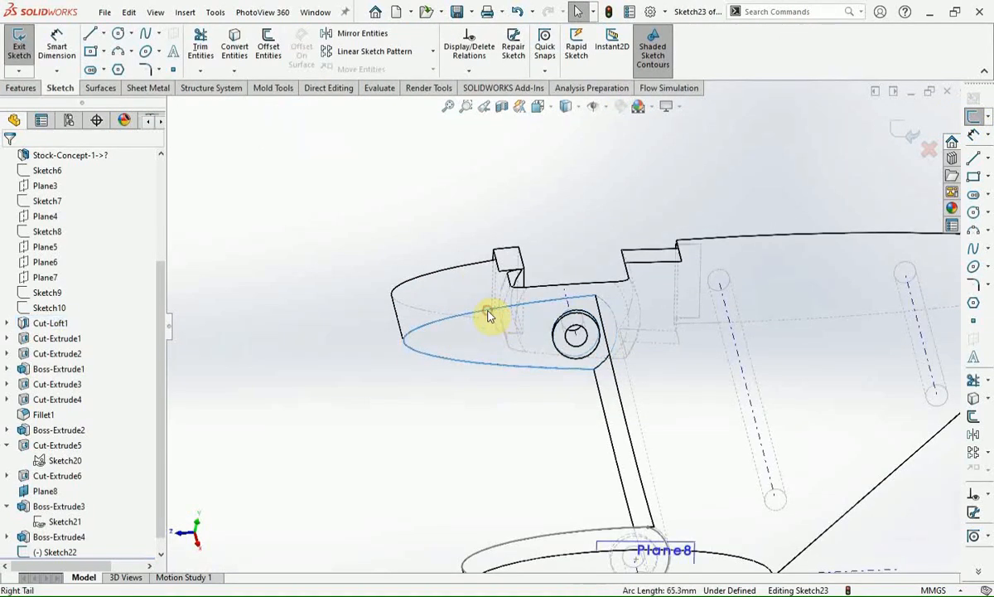
click(972, 399)
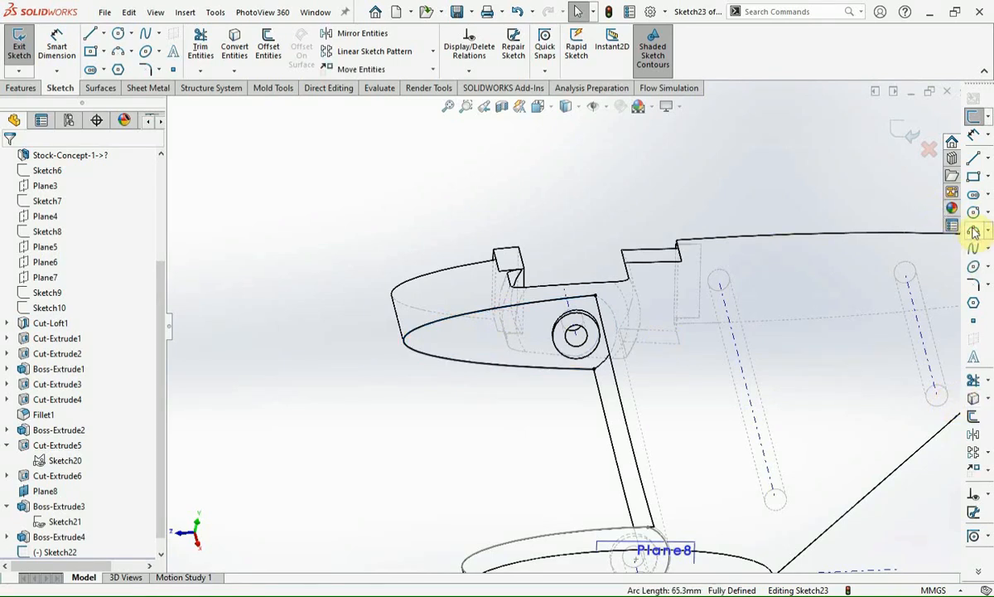
- Draw a three-point arc of about 6.3 mm radius around the spacer, joining the upper and lower lines of the profile
click(974, 265)
scroll(591, 321, down, 4)
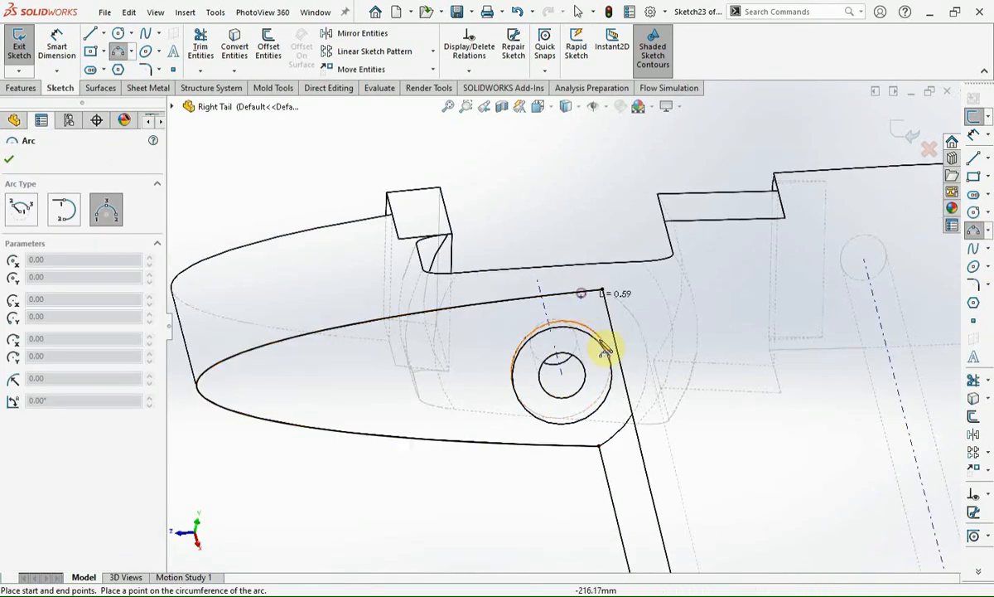
key(Escape)
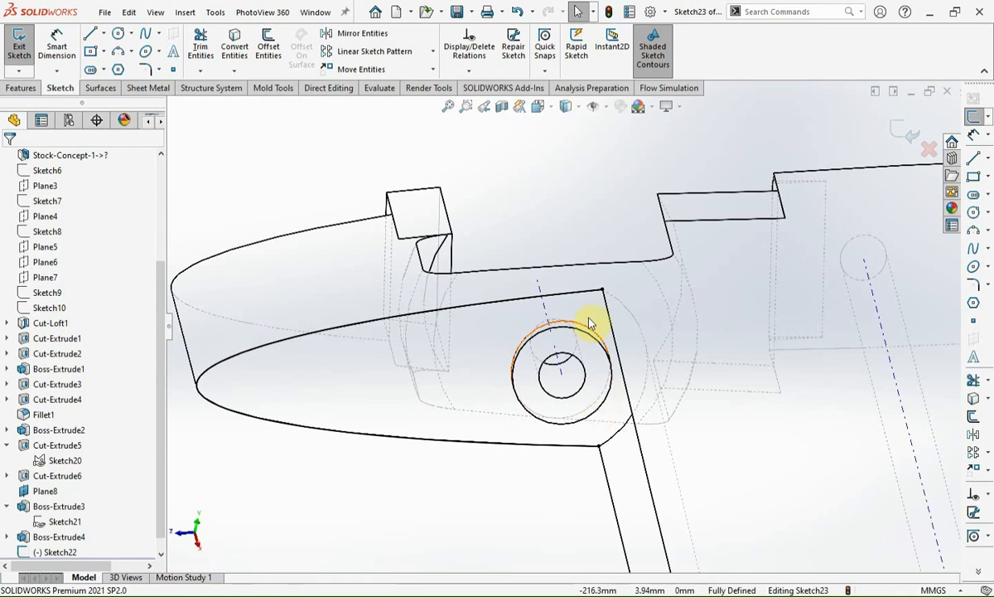
key(Return)
click(580, 445)
click(624, 405)
key(Escape)
- Align the new arc's centre with the servo-side hinge hole's centre using a sketch relation
click(552, 368)
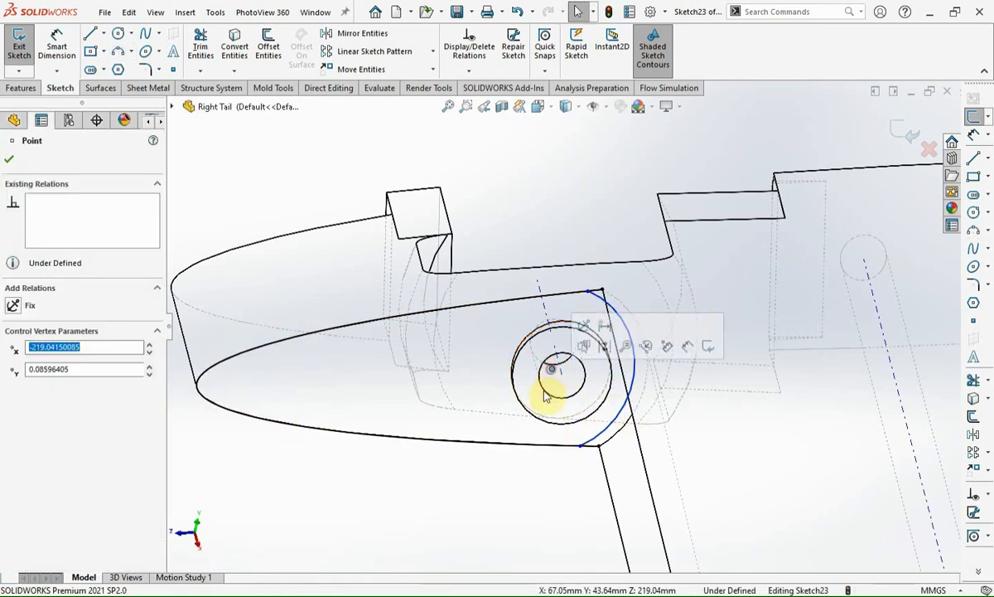
ctrl+click(543, 390)
click(584, 329)
click(533, 499)
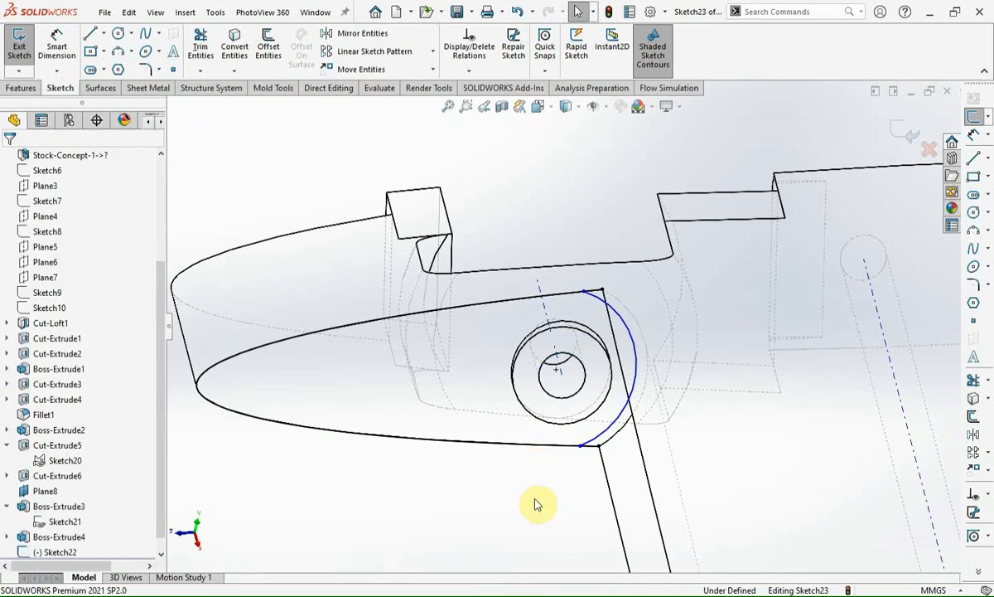
- Dimension the servo-side arc's upper endpoint 1 mm from the face's upper corner
key(d)
click(610, 428)
key(Escape)
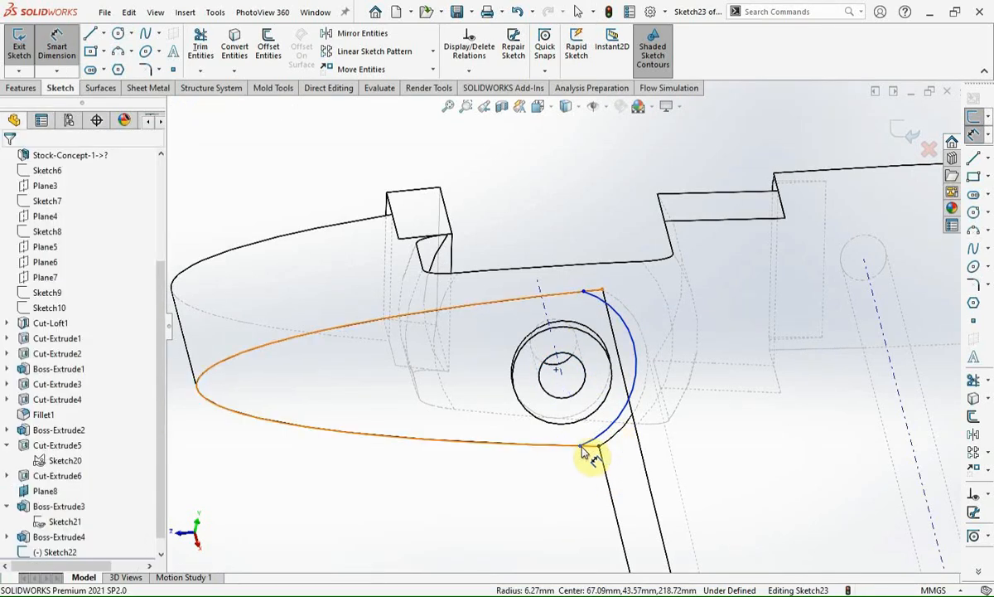
click(599, 278)
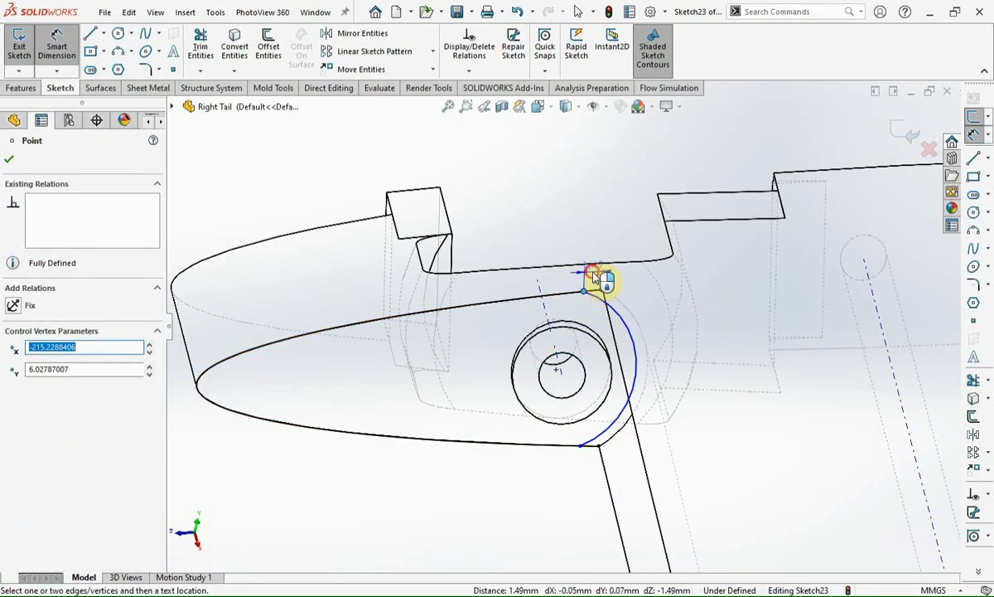
key(Return)
- Trim the short line ends beyond the servo-side arc at both corners and exit the sketch
click(974, 379)
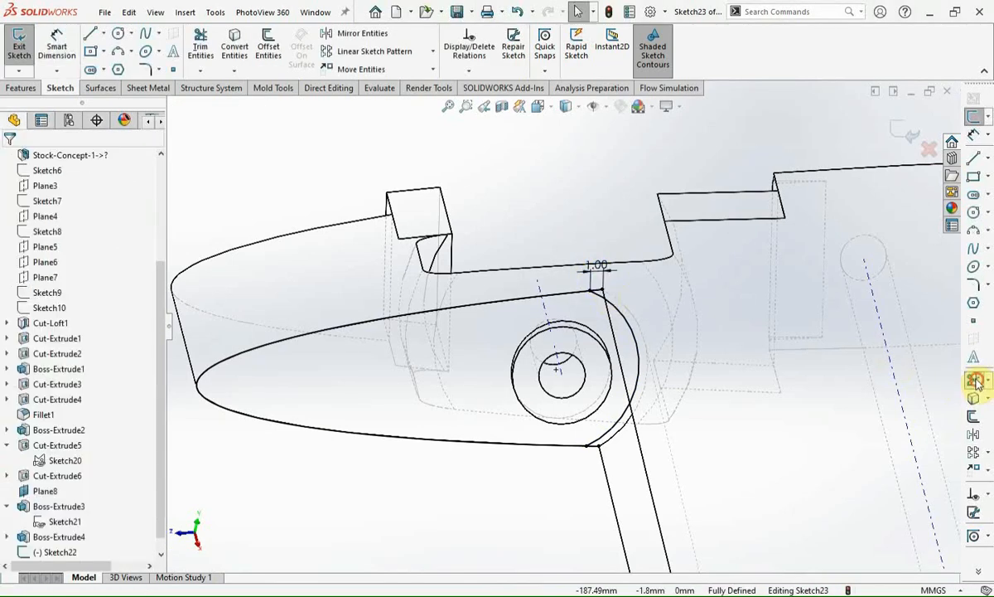
click(599, 447)
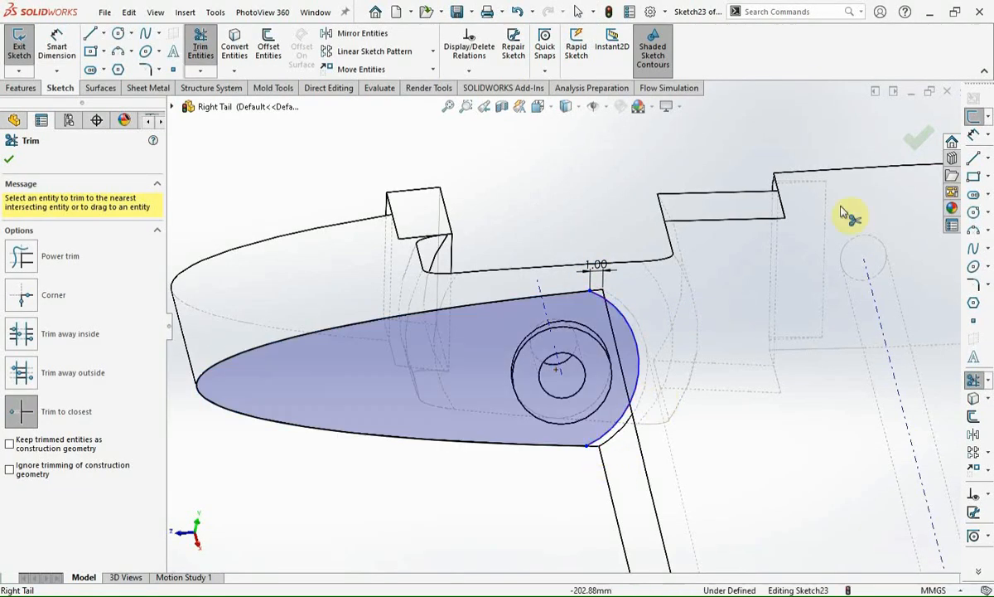
click(914, 141)
click(907, 141)
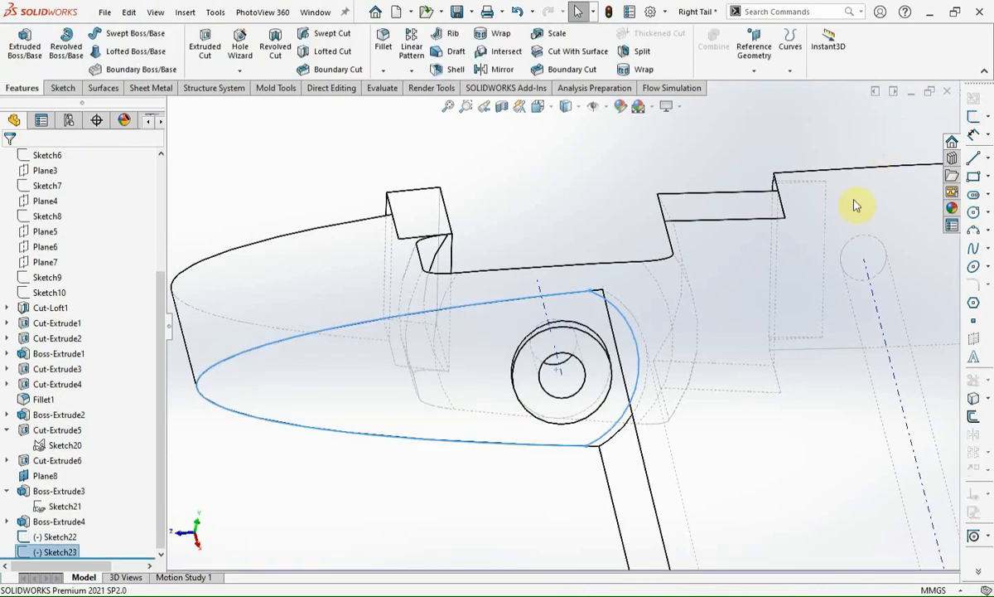
- Loft the elevator between the two end profile sketches as a separate body, with Merge result turned off
middle_drag(609, 307, 696, 333)
scroll(695, 335, up, 13)
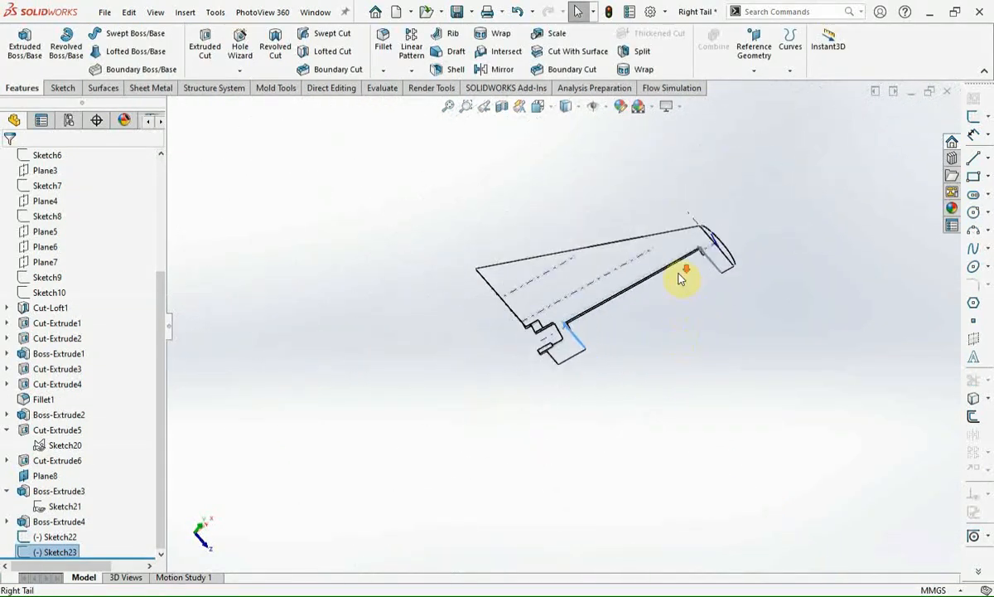
scroll(680, 280, down, 3)
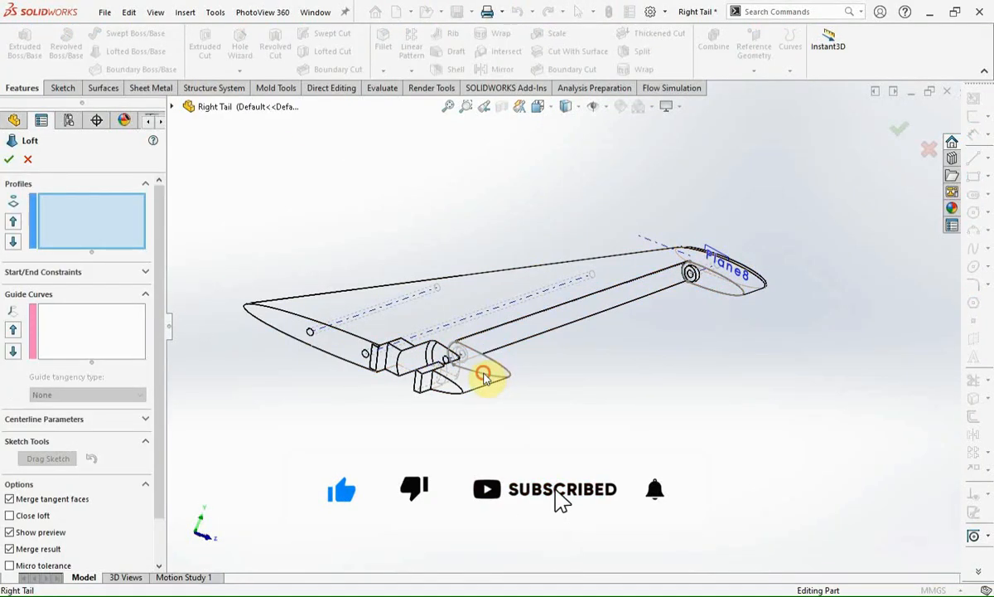
click(686, 280)
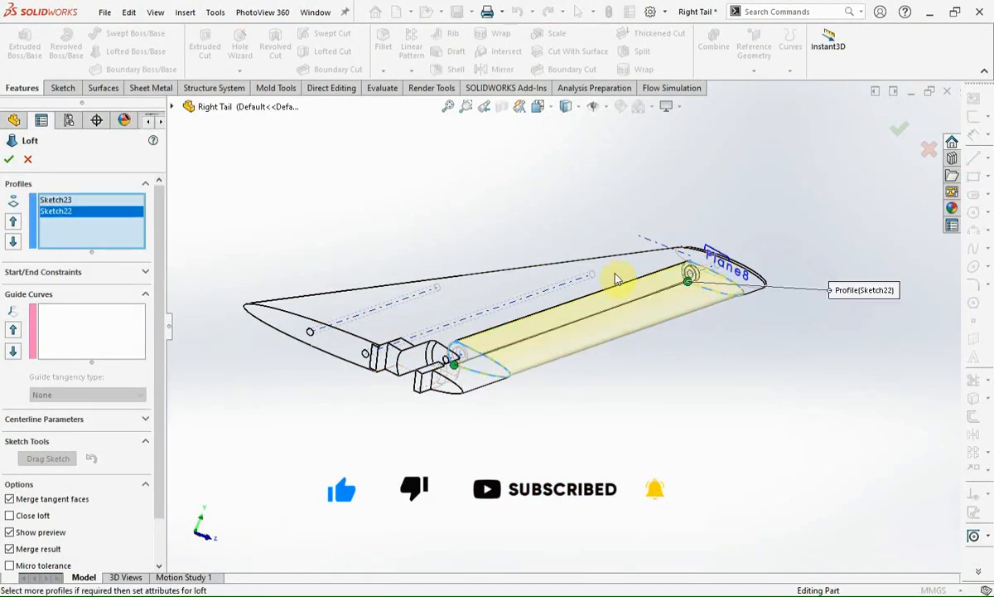
scroll(73, 501, down, 2)
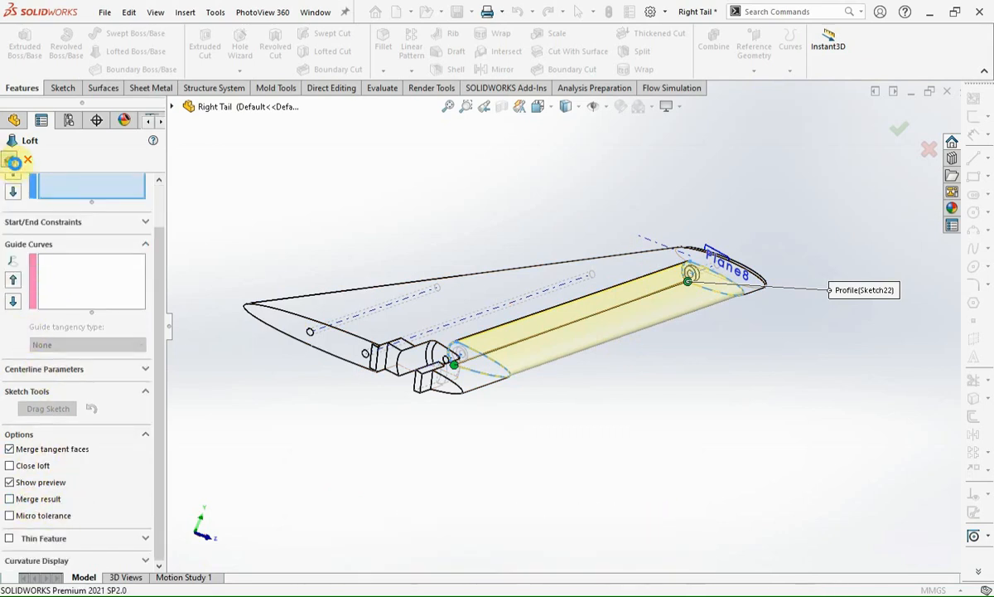
scroll(684, 272, down, 3)
- Hide the lofted elevator body and set the display style to Shaded With Edges
middle_drag(681, 275, 655, 439)
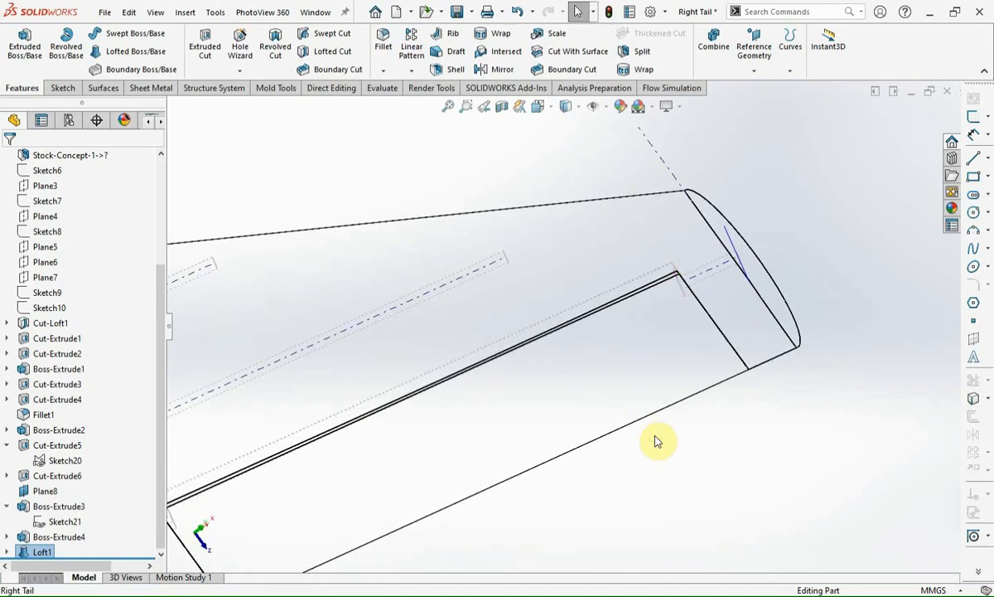
click(637, 391)
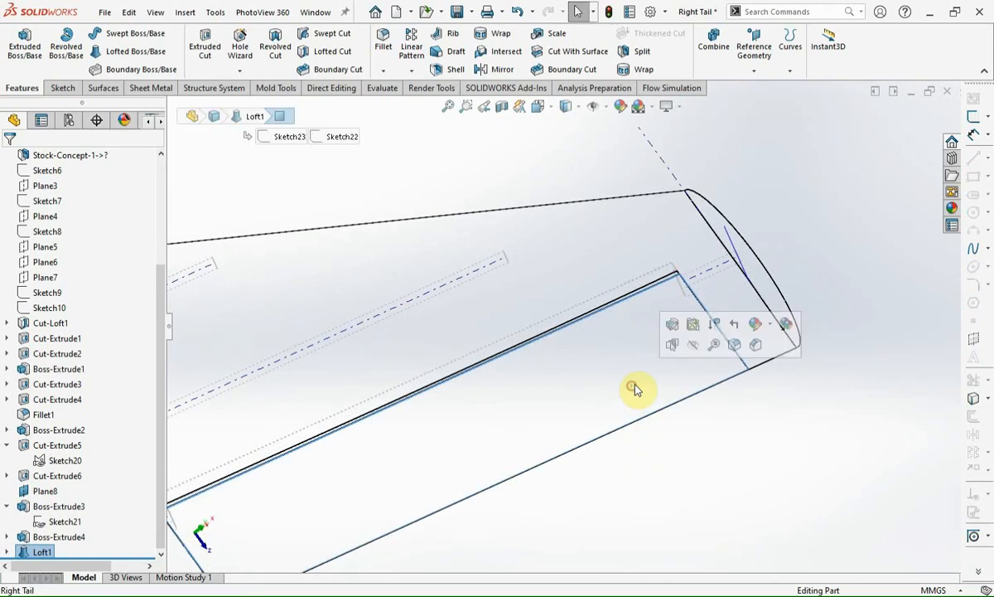
click(694, 348)
click(577, 107)
click(569, 126)
- Sketch a circle about 8.5 mm in diameter on the tip-side spacer's face, centred on its hinge hole
mouse_move(688, 367)
middle_down()
mouse_move(713, 304)
mouse_move(669, 320)
middle_up()
click(614, 301)
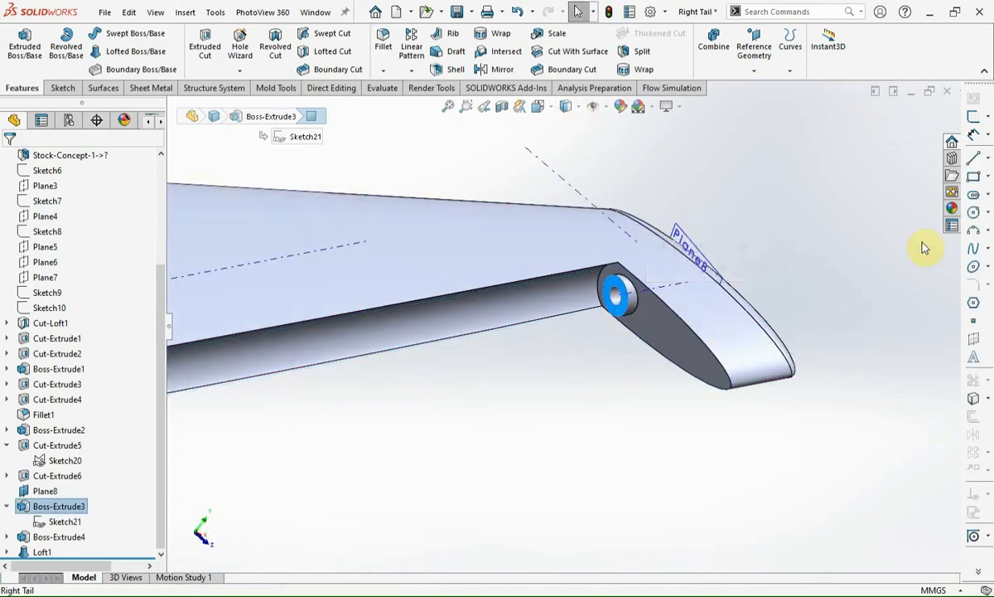
click(974, 211)
scroll(650, 336, down, 3)
click(562, 323)
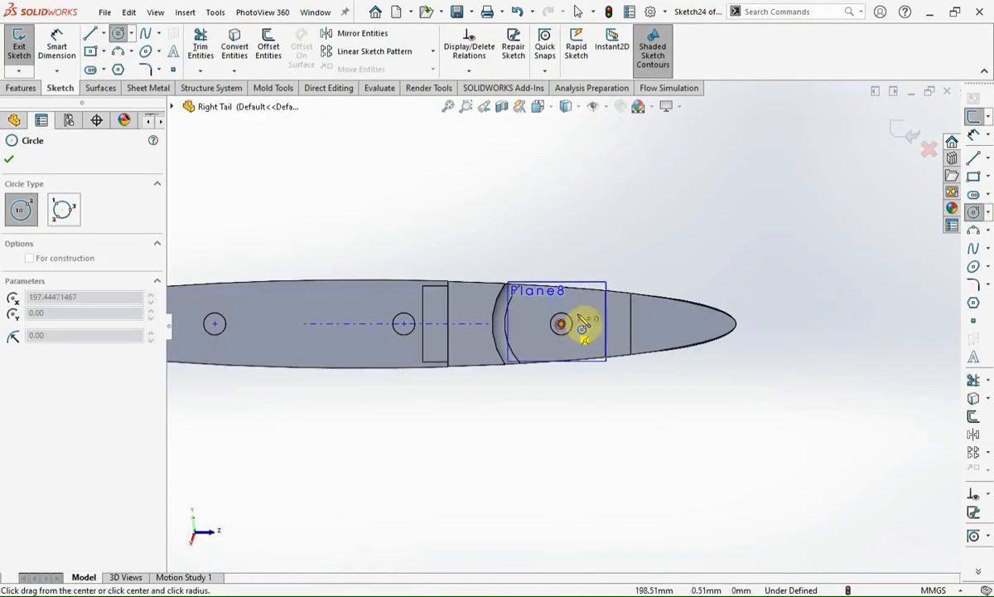
click(588, 325)
- Set the circle's diameter to 12 mm and exit the sketch
key(d)
click(588, 331)
click(580, 418)
text(12)
key(Return)
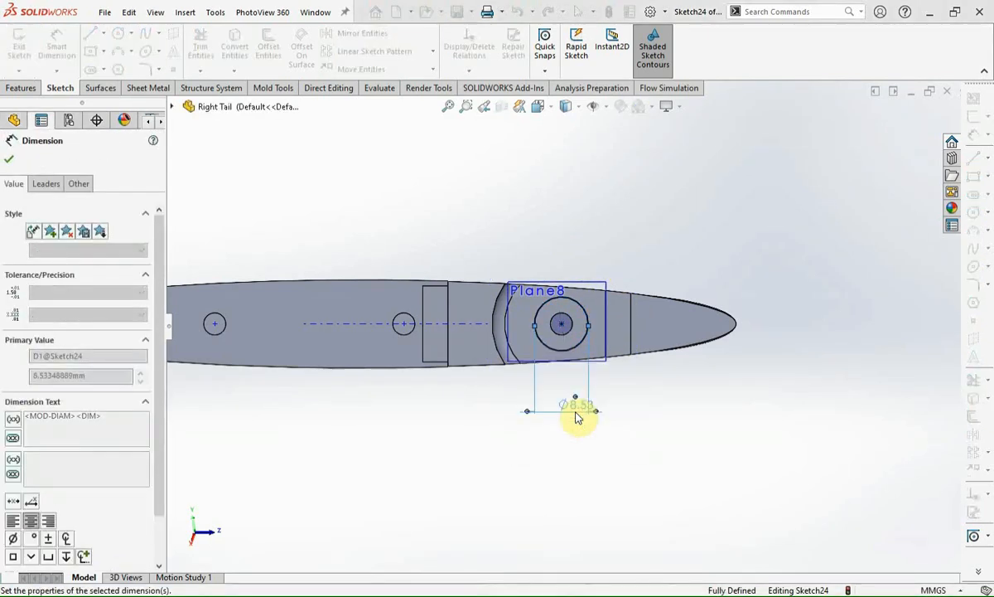
middle_drag(644, 229, 596, 300)
scroll(596, 299, up, 6)
click(911, 136)
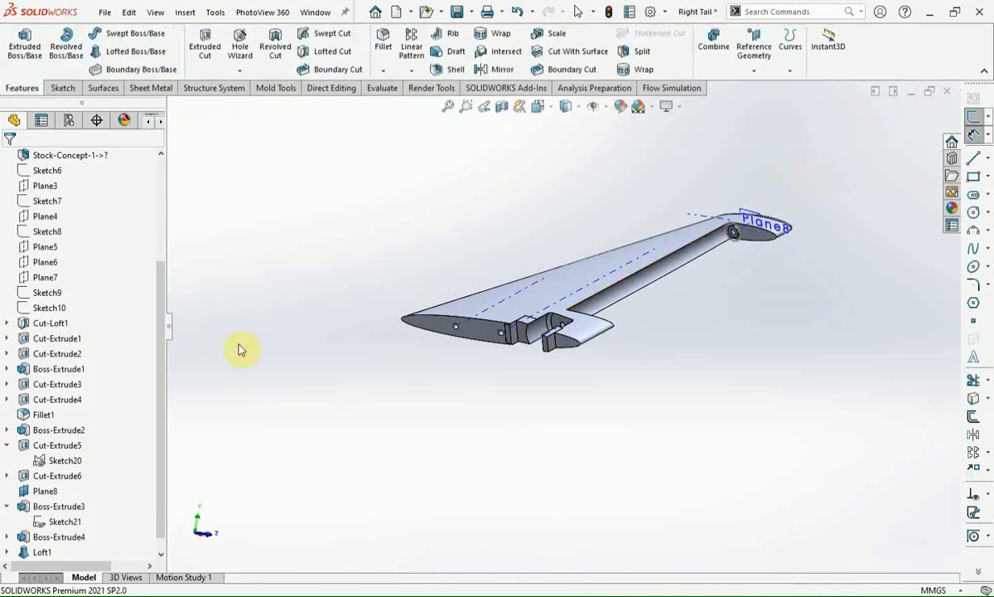
- Show the elevator body and extrude-cut the 12 mm circle 5 mm blind, limiting the feature scope to the elevator
click(39, 537)
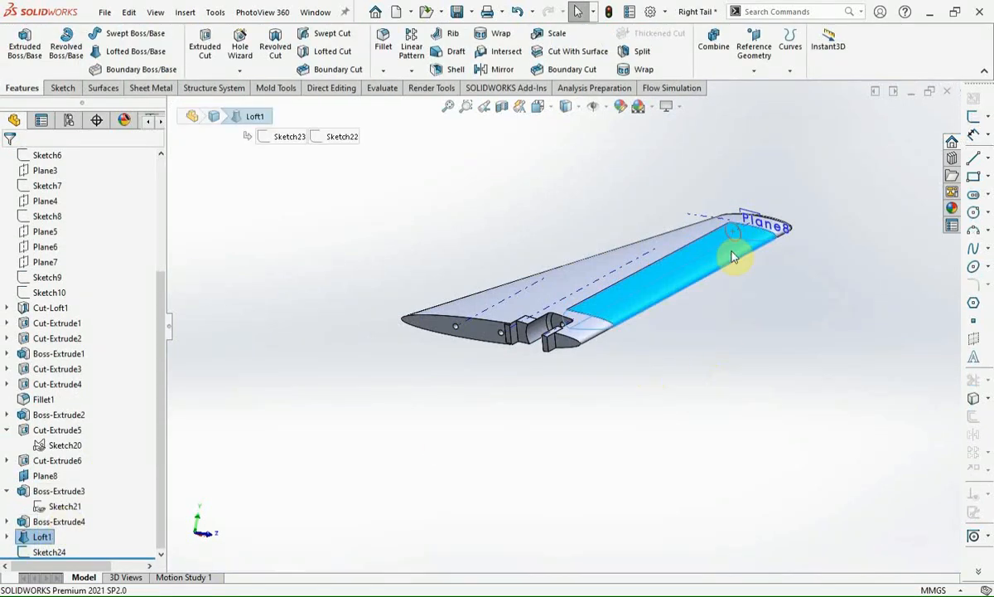
click(741, 236)
scroll(729, 244, down, 4)
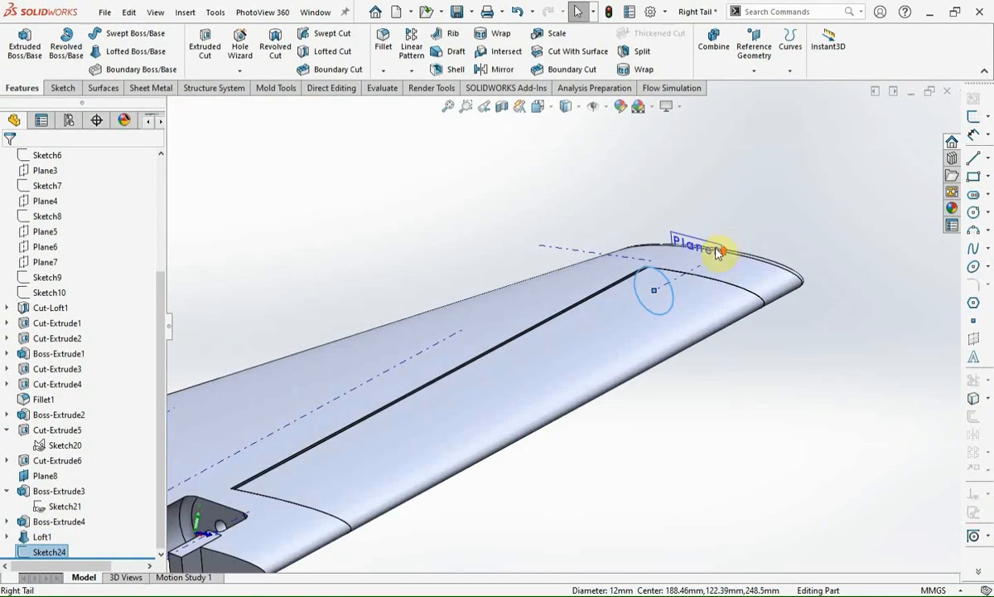
click(208, 50)
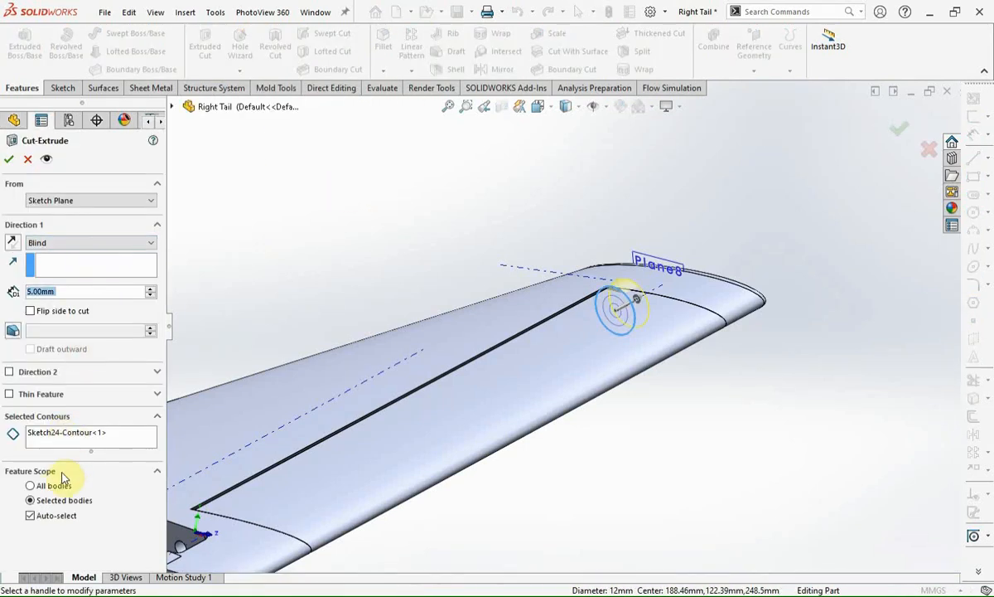
click(30, 515)
click(362, 512)
middle_drag(604, 245, 589, 397)
click(899, 130)
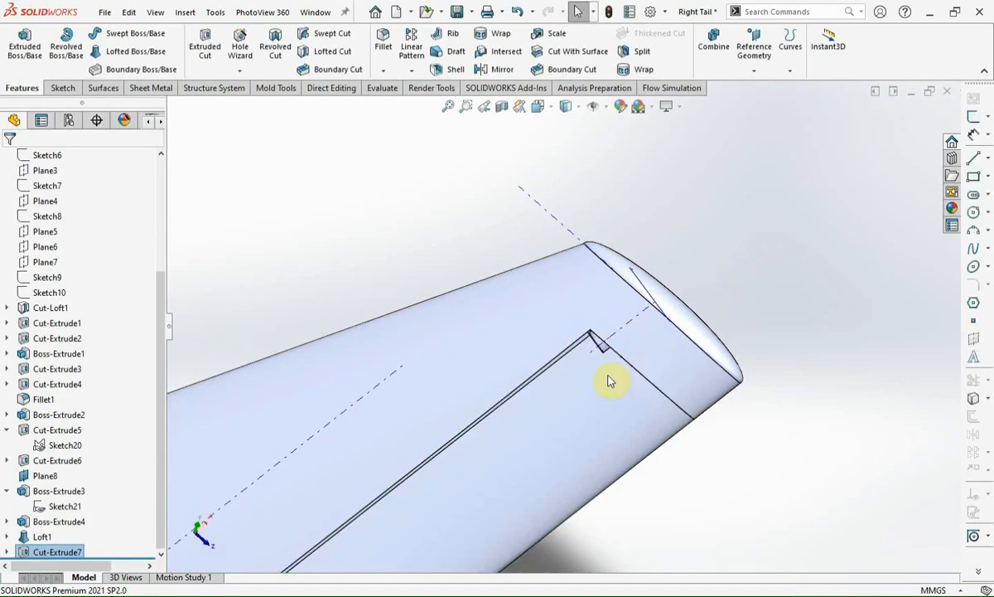
- Hide the elevator body to expose the spacer at the servo-side end
scroll(586, 307, down, 3)
scroll(592, 317, up, 5)
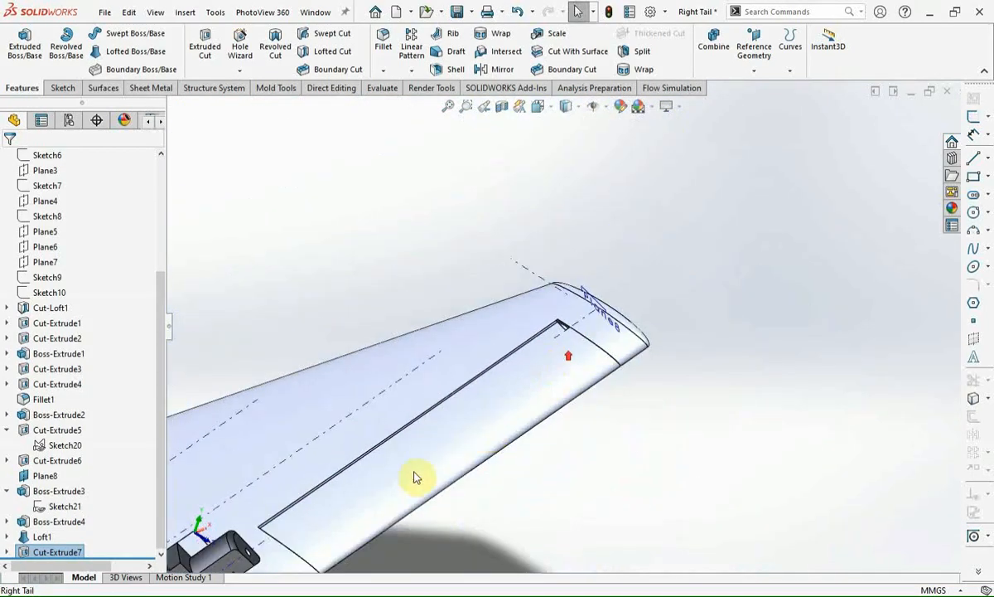
click(386, 480)
click(446, 443)
- Sketch a circle about 12 mm in diameter on the servo-side spacer's face, centred on its hinge hole
scroll(272, 536, down, 6)
mouse_move(382, 433)
middle_down()
mouse_move(239, 367)
mouse_move(444, 472)
middle_up()
click(439, 474)
click(973, 211)
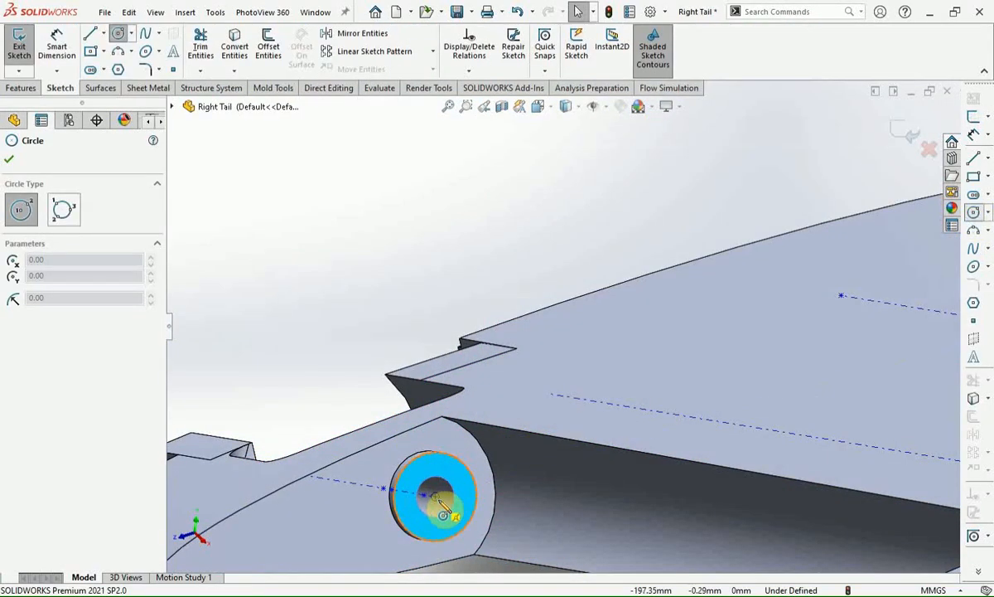
click(434, 495)
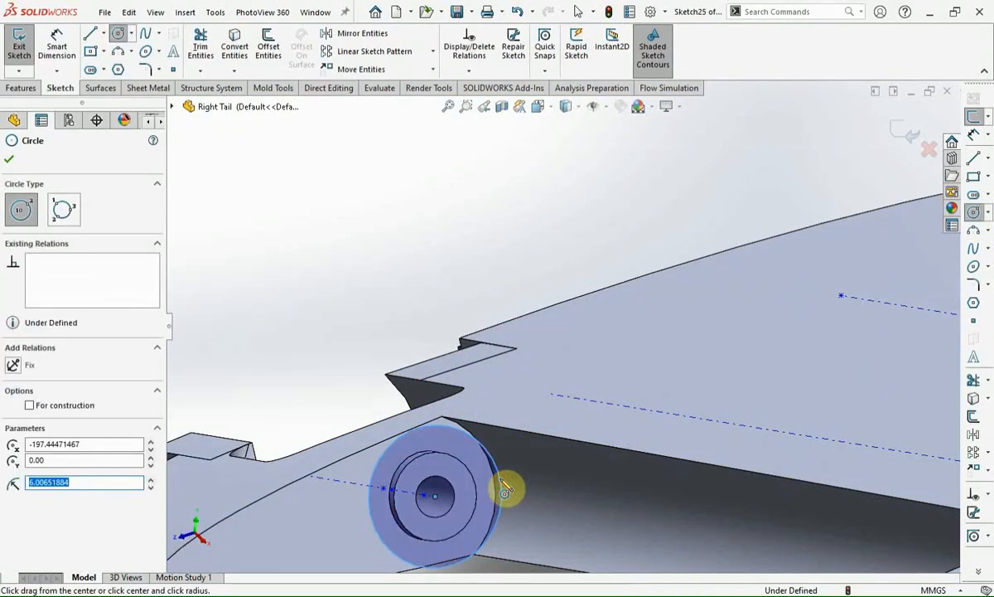
click(506, 489)
- Set the servo-side circle's diameter to 13.5 mm and exit the sketch
key(d)
click(404, 430)
click(396, 412)
text(13.5)
key(Return)
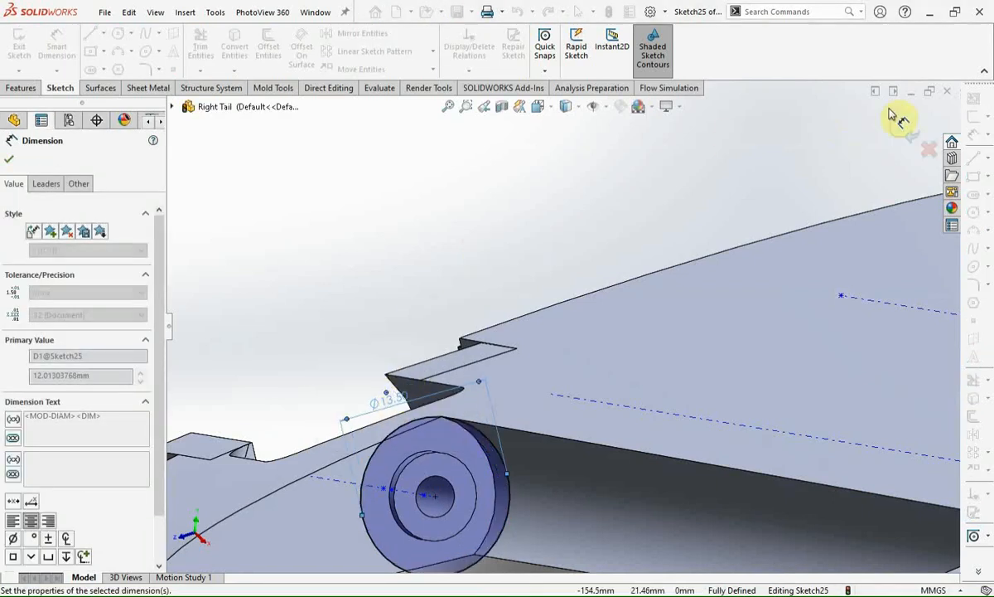
click(899, 115)
- Show the elevator body and extrude-cut the 13.5 mm circle 5 mm blind, limiting the feature scope to the elevator
click(42, 536)
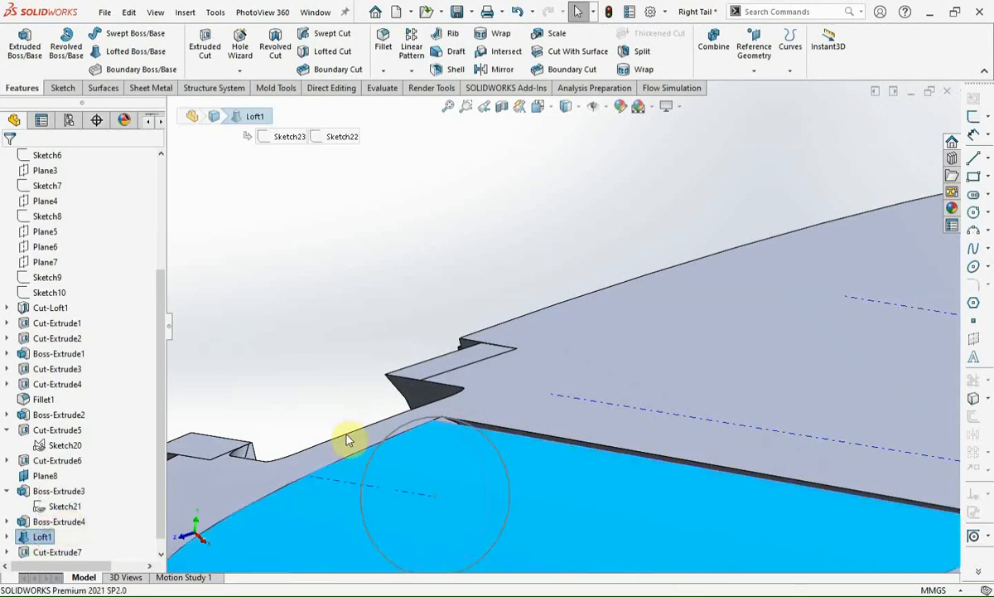
click(398, 434)
click(207, 51)
middle_drag(368, 280, 422, 400)
click(53, 515)
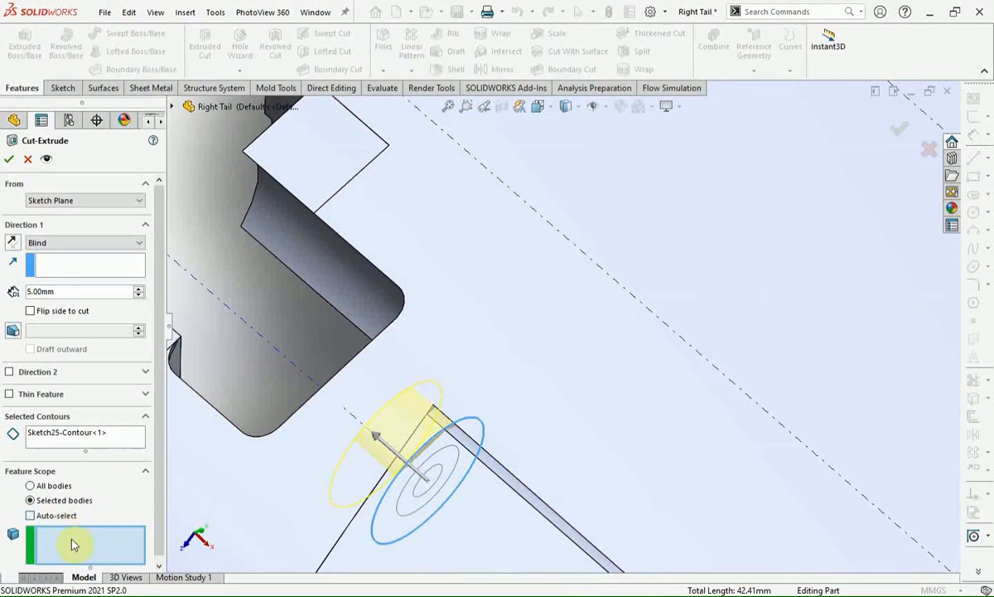
scroll(381, 536, up, 2)
click(507, 509)
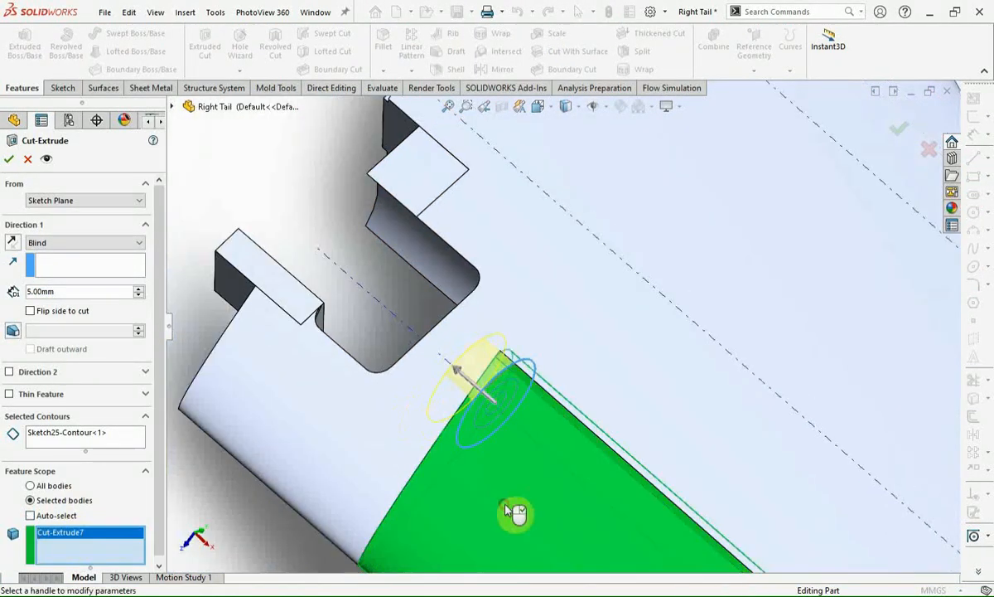
click(8, 161)
middle_drag(500, 400, 716, 429)
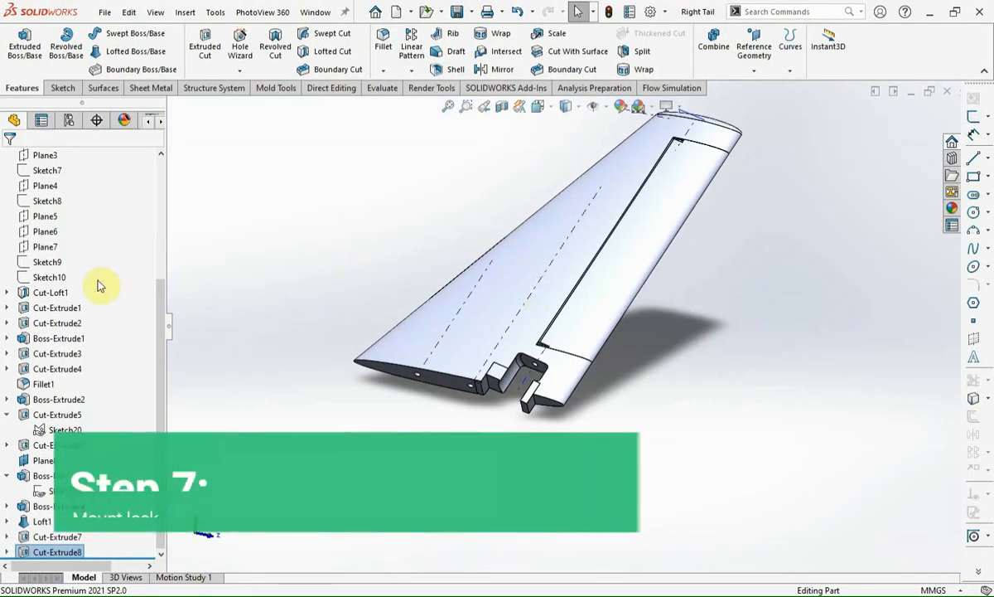
- Start a sketch on Plane4 and switch the display style to hidden lines visible
scroll(89, 251, up, 3)
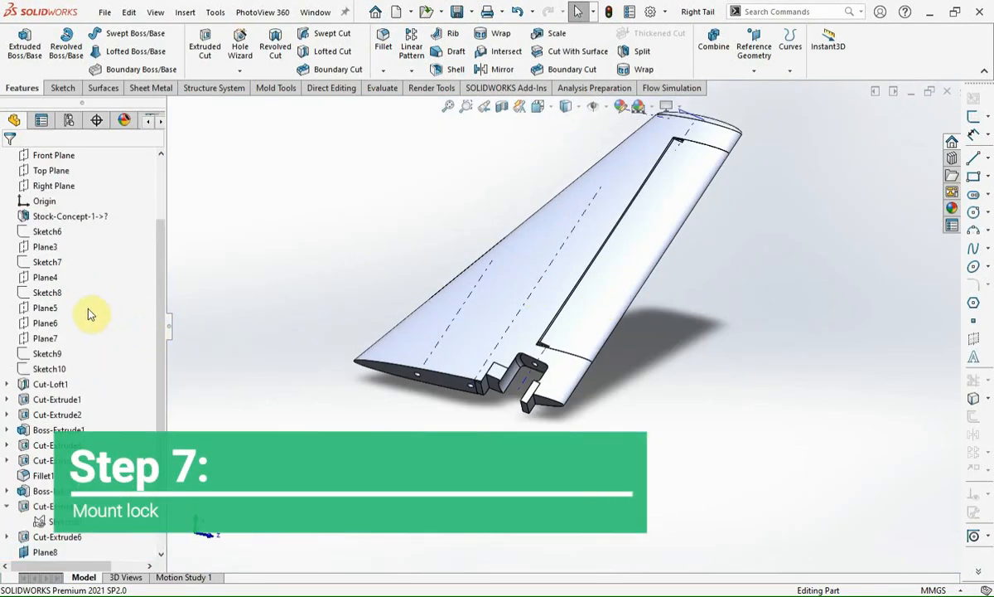
click(50, 280)
mouse_move(427, 389)
middle_down()
mouse_move(384, 399)
mouse_move(440, 494)
middle_up()
click(973, 118)
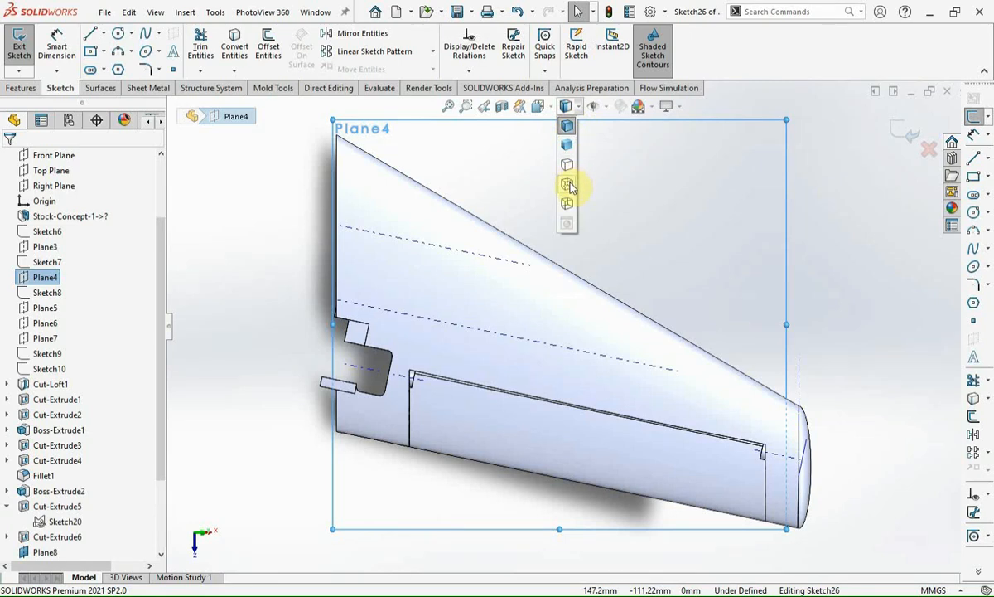
click(567, 179)
- Draw two equal construction lines on the root edge, running inward from the edges of the two pipe holes
click(988, 162)
click(919, 174)
scroll(377, 255, down, 4)
drag(362, 241, 362, 278)
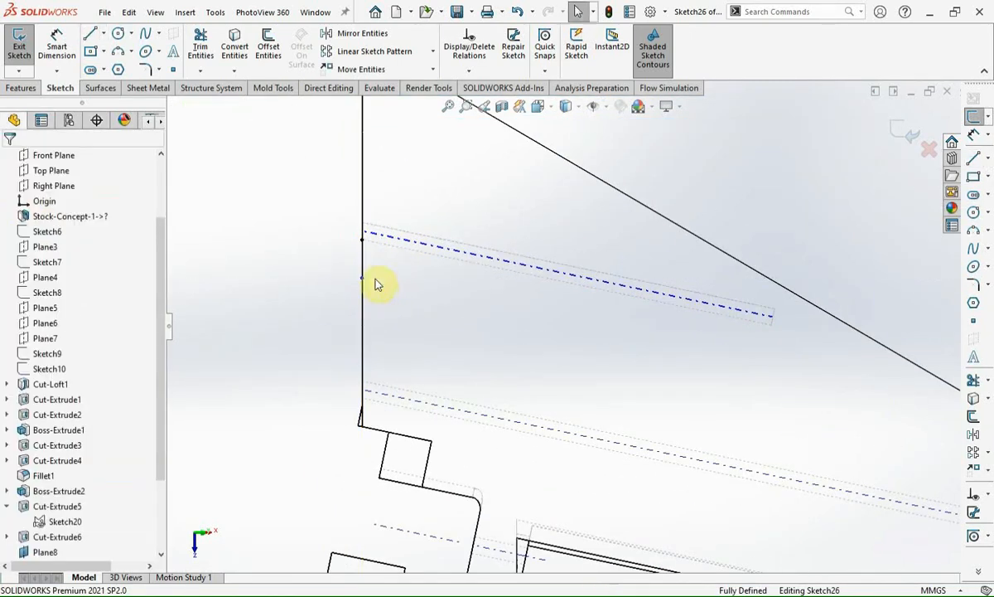
drag(362, 379, 362, 349)
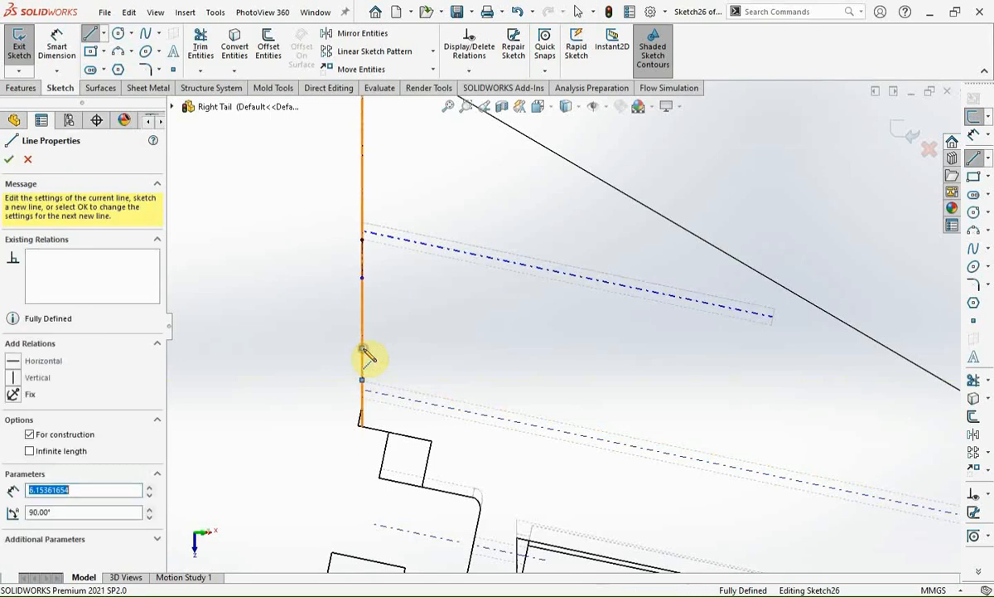
key(Escape)
drag(318, 215, 382, 391)
click(296, 328)
- Sketch a three-line open profile into the tail between the inner ends of the two construction lines
click(975, 158)
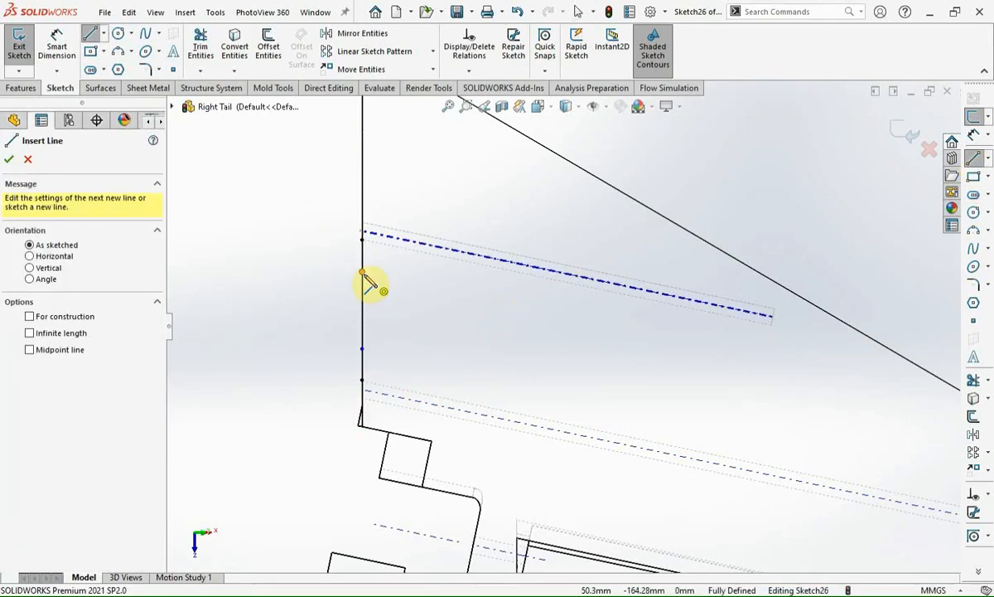
drag(362, 273, 443, 318)
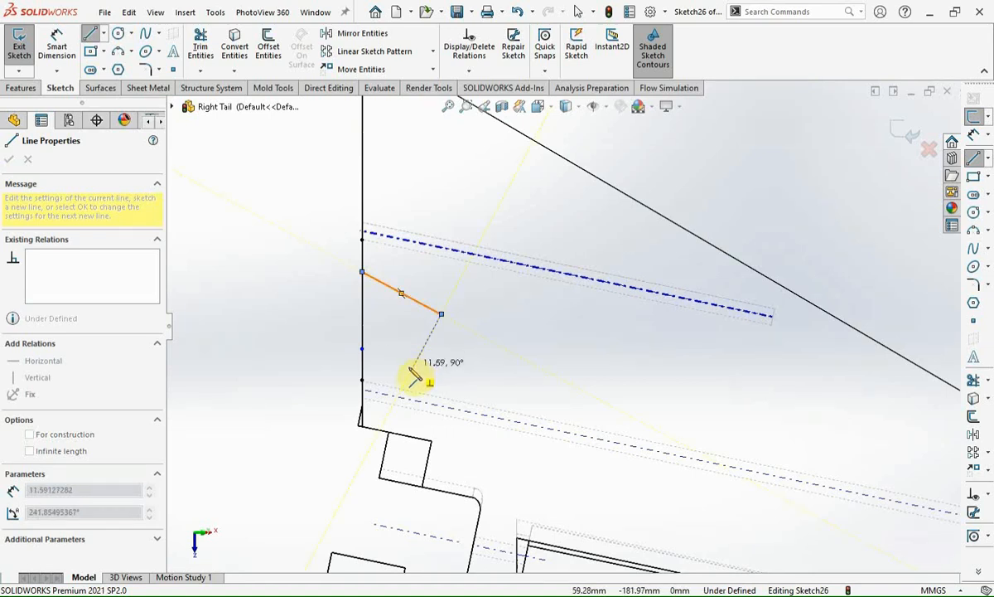
click(363, 349)
key(Escape)
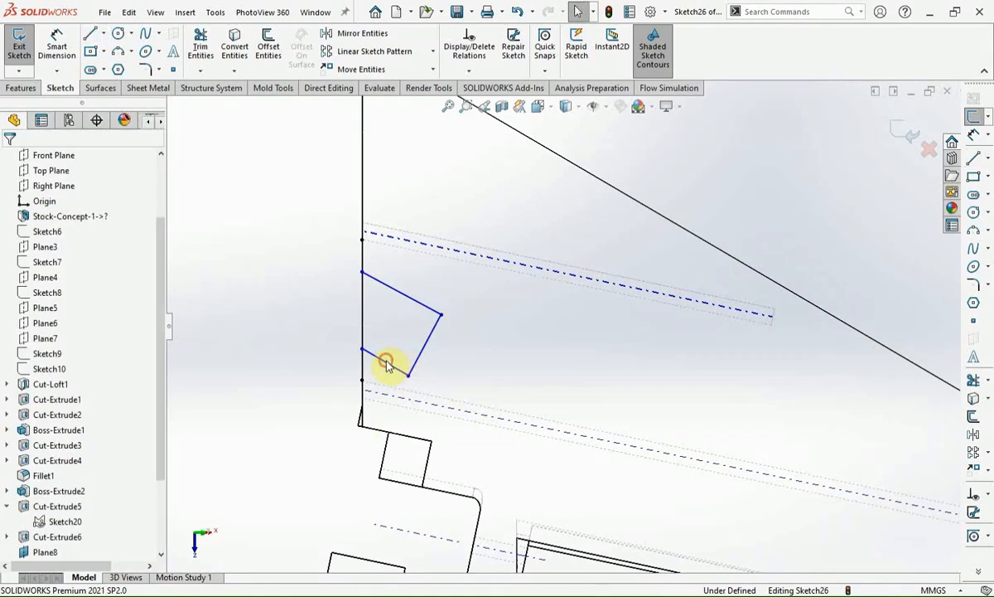
- Make the profile's inner end line perpendicular to the side line nearer the servo mount
click(386, 363)
ctrl+click(414, 364)
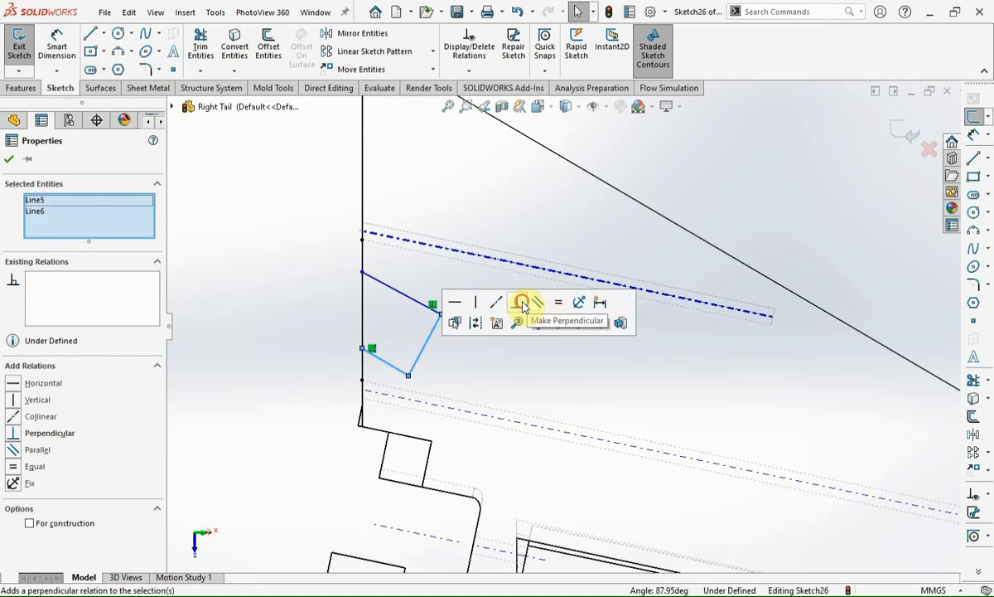
click(521, 303)
click(291, 329)
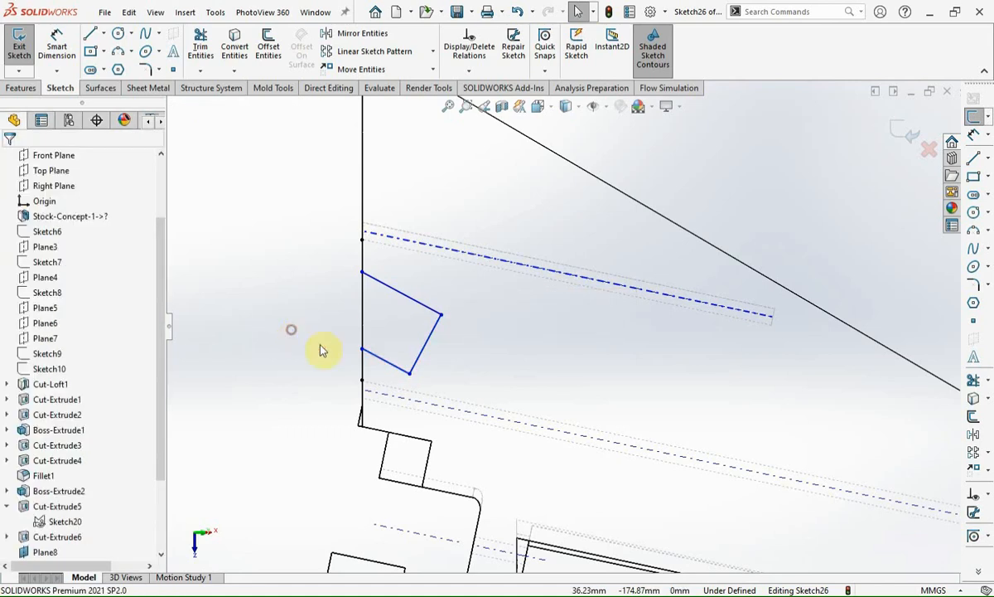
click(384, 368)
ctrl+click(412, 366)
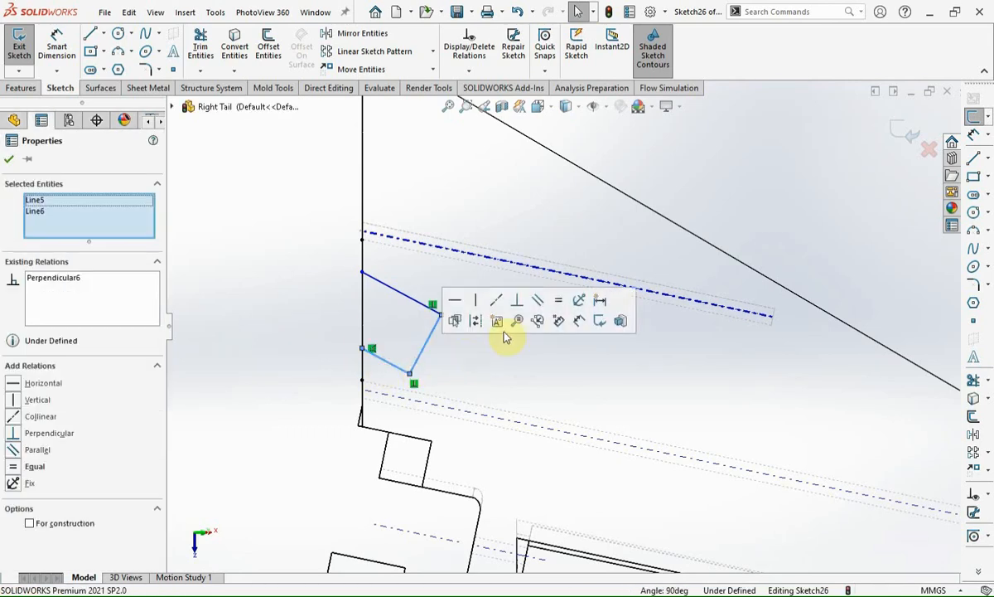
click(537, 313)
click(281, 390)
- Dimension the profile's inner end line to 10 mm
key(d)
click(435, 344)
click(461, 362)
text(10)
key(Return)
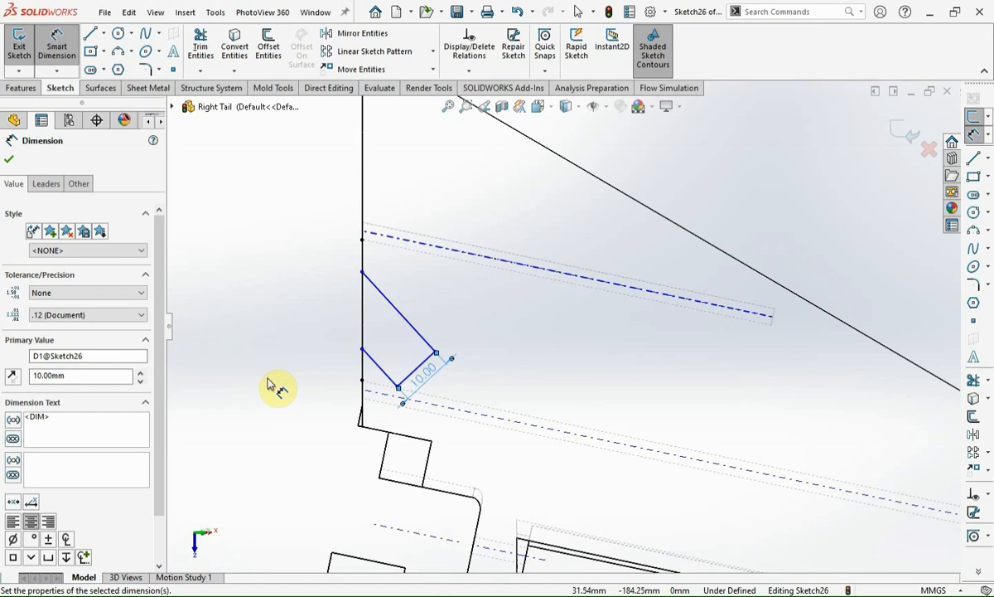
key(Escape)
- Make the profile's side line parallel to the pipe hole axis
click(373, 363)
ctrl+click(376, 396)
click(458, 333)
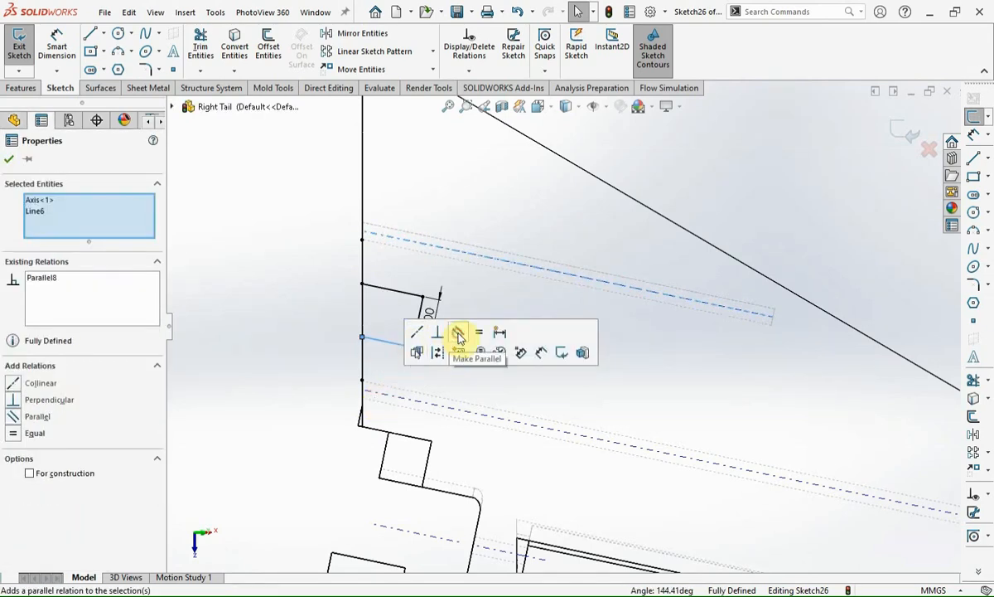
click(293, 399)
click(21, 88)
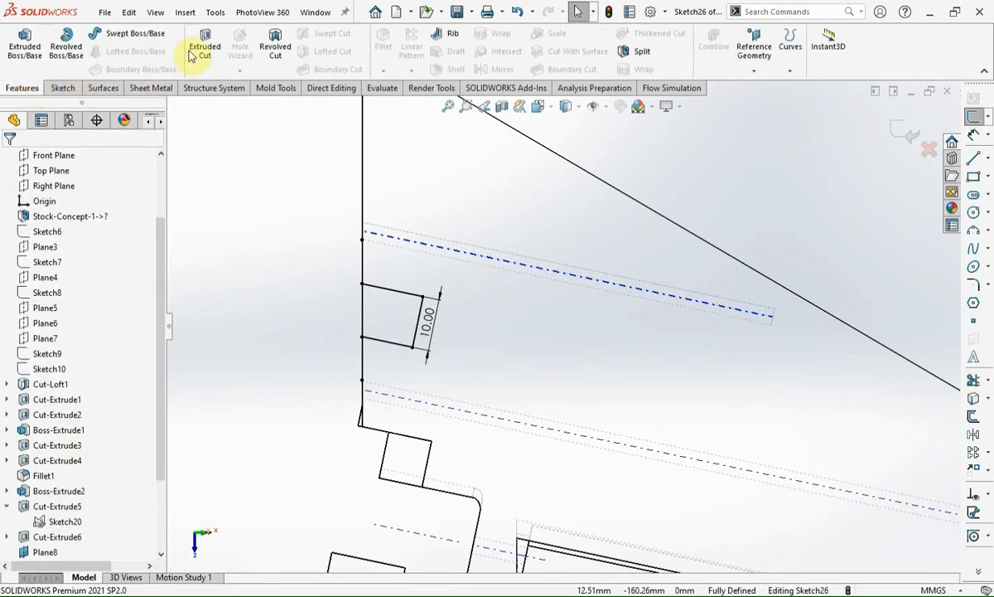
click(205, 50)
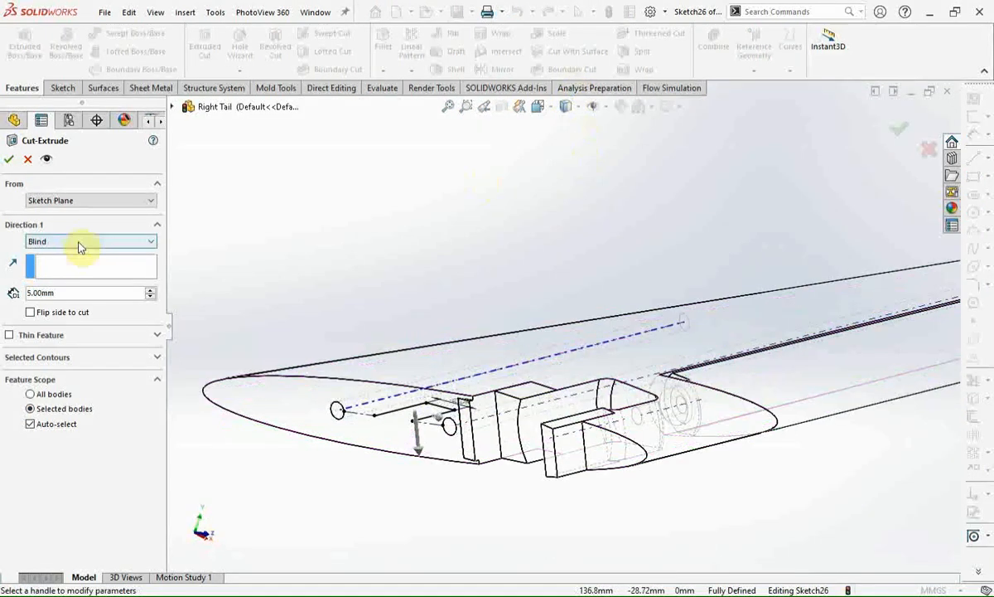
middle_drag(448, 425, 431, 494)
click(27, 159)
- Close the pocket profile with a line along the root edge
click(973, 157)
click(414, 415)
click(377, 395)
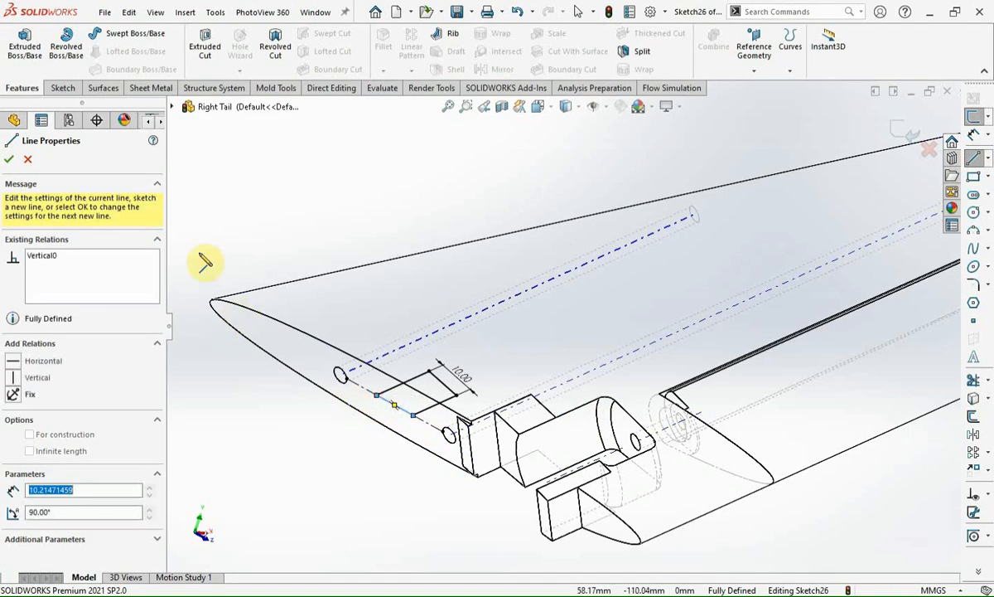
- Extrude-cut the closed profile 6 mm from the mid plane, limiting the feature scope to the main tail body
click(185, 49)
click(97, 243)
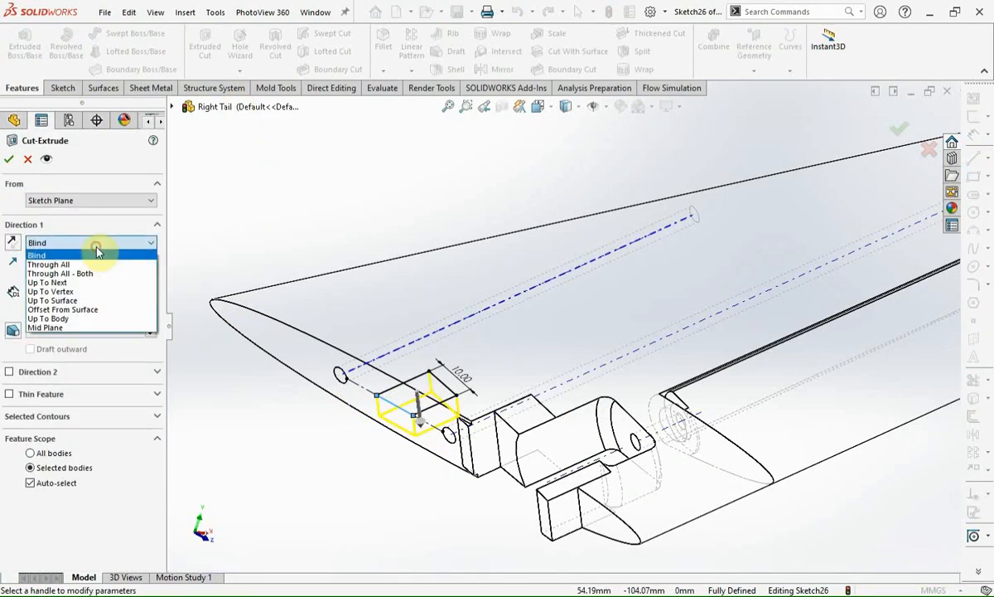
click(49, 328)
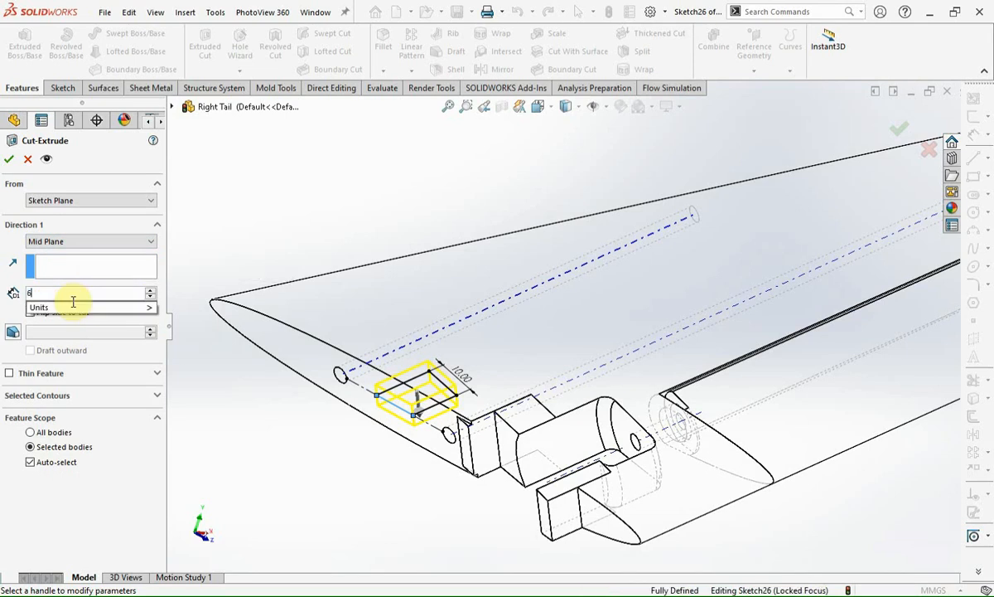
click(69, 465)
click(342, 335)
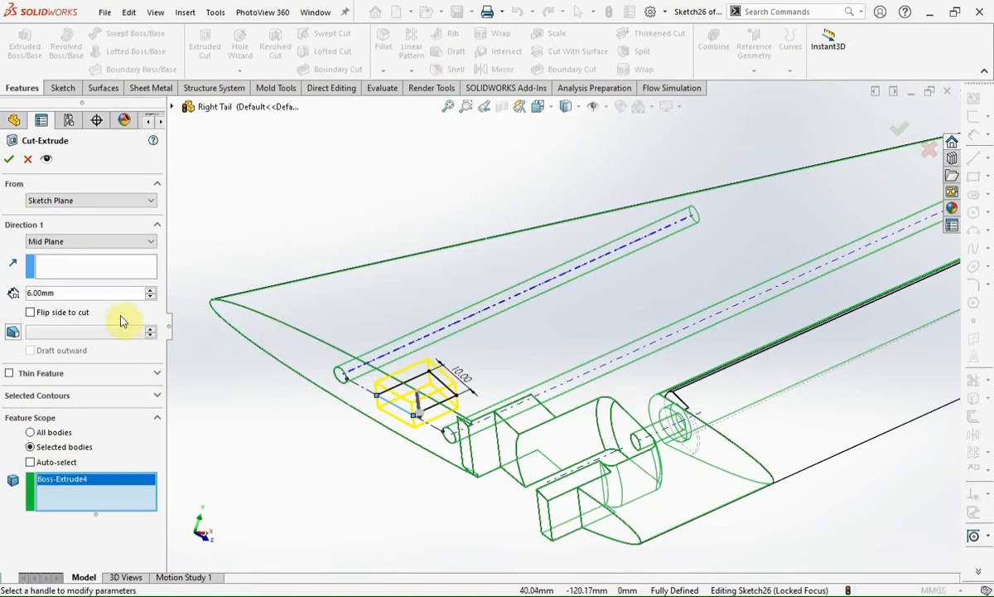
key(Return)
- Start a sketch on the pocket's inner upper face and draw a diagonal construction line between opposite corners
mouse_move(395, 420)
middle_down()
mouse_move(488, 361)
mouse_move(455, 282)
mouse_move(399, 417)
middle_up()
click(396, 419)
click(974, 117)
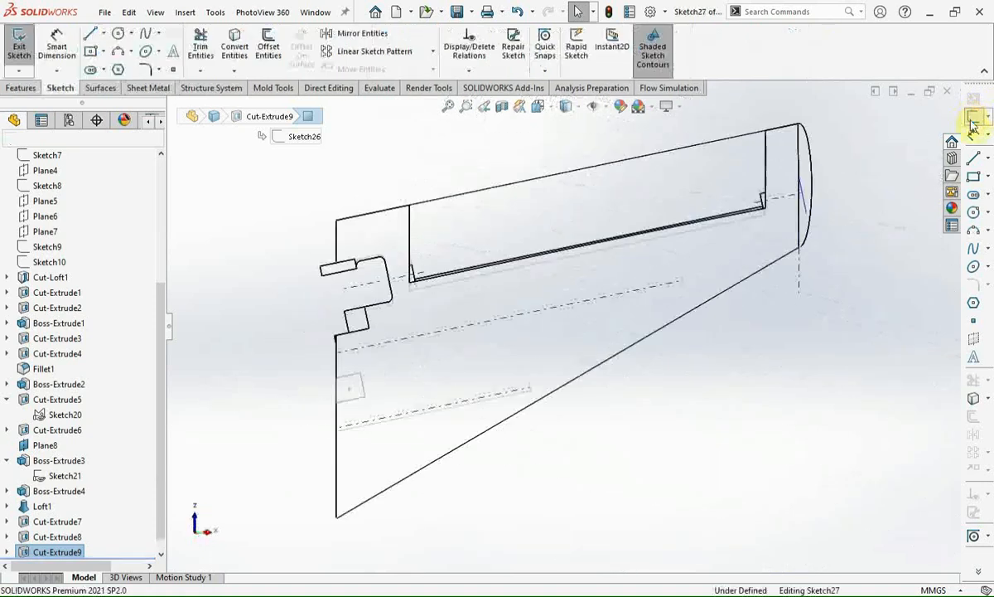
click(990, 159)
click(983, 173)
click(360, 373)
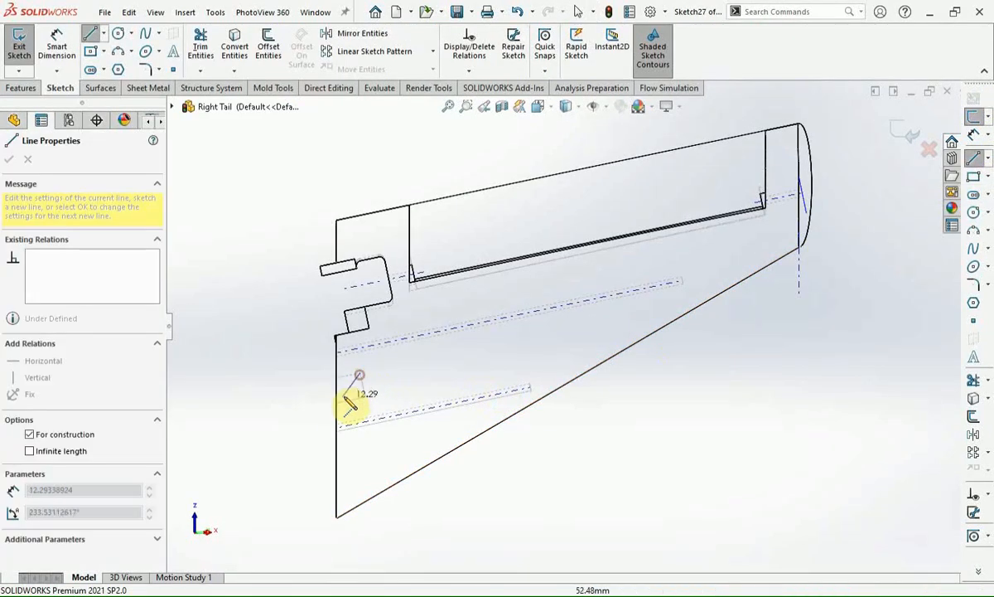
click(336, 403)
- Sketch a circle about 4.3 mm in diameter centred on the diagonal's midpoint
click(976, 213)
scroll(377, 393, down, 6)
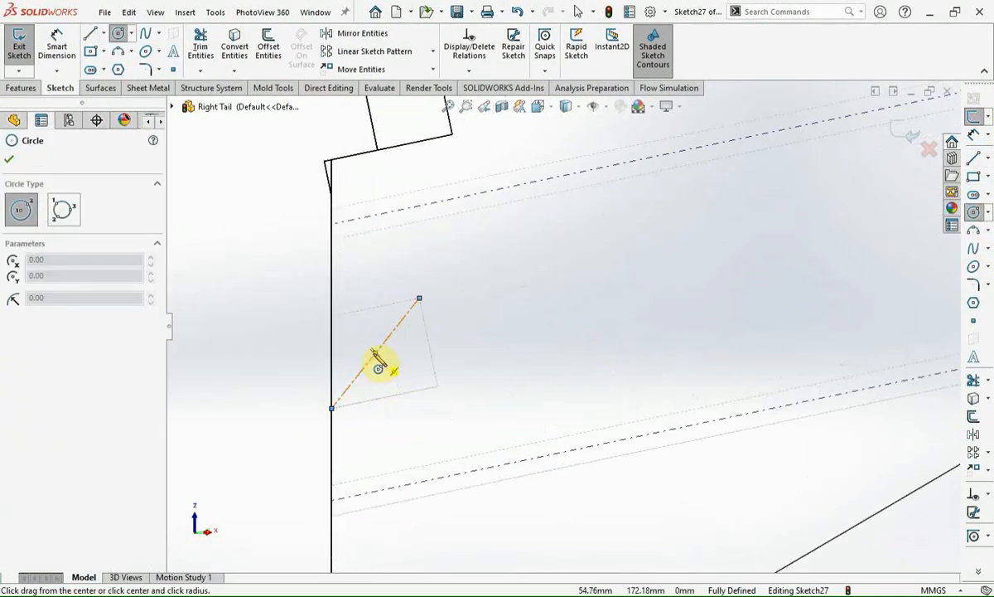
click(376, 353)
click(394, 357)
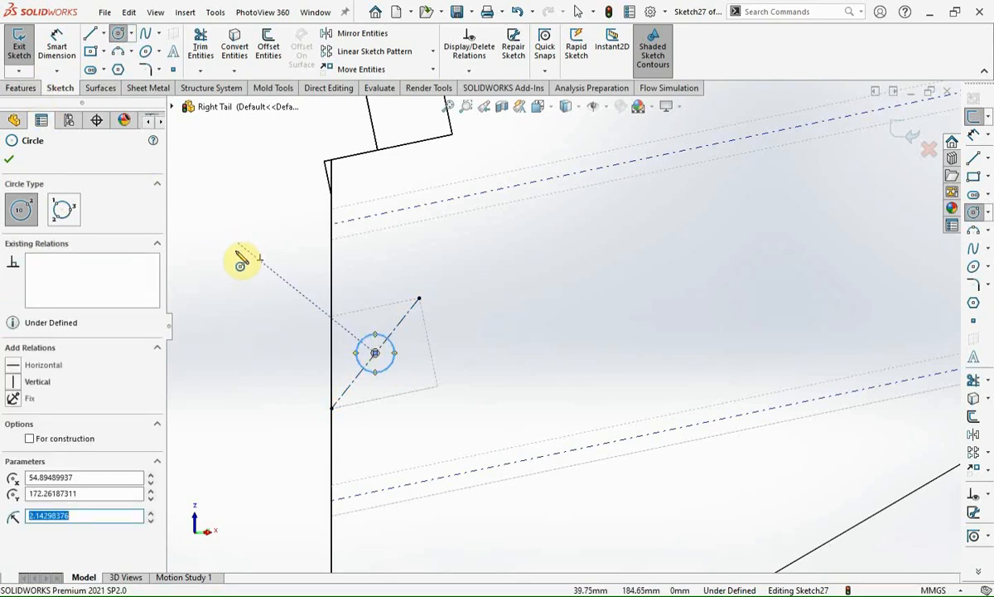
- Set the circle's diameter to 3.5 mm and extrude-cut it 6 mm blind through the skin above the pocket
key(d)
click(362, 340)
click(290, 343)
text(3.)
key(Return)
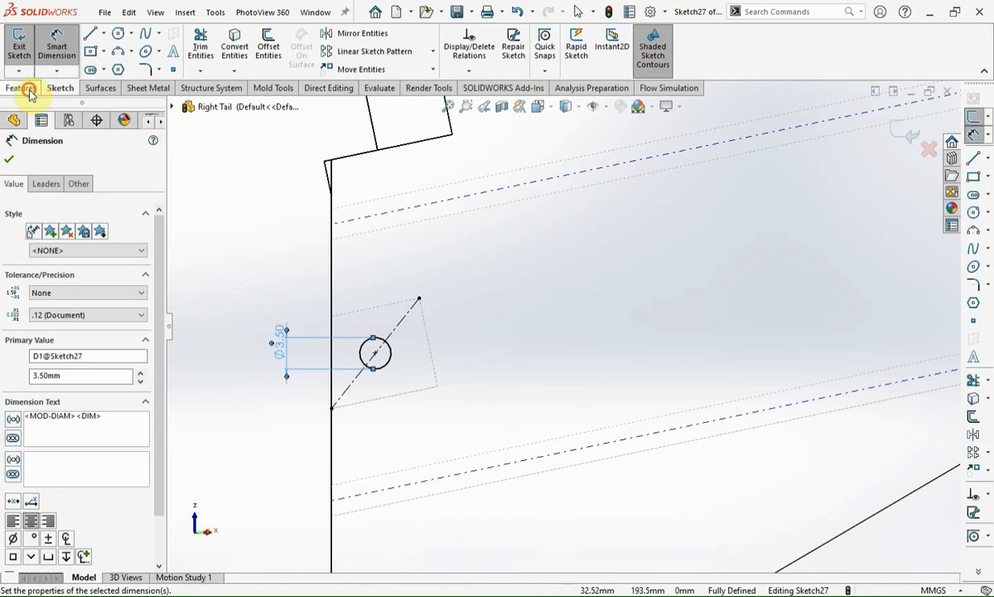
click(20, 87)
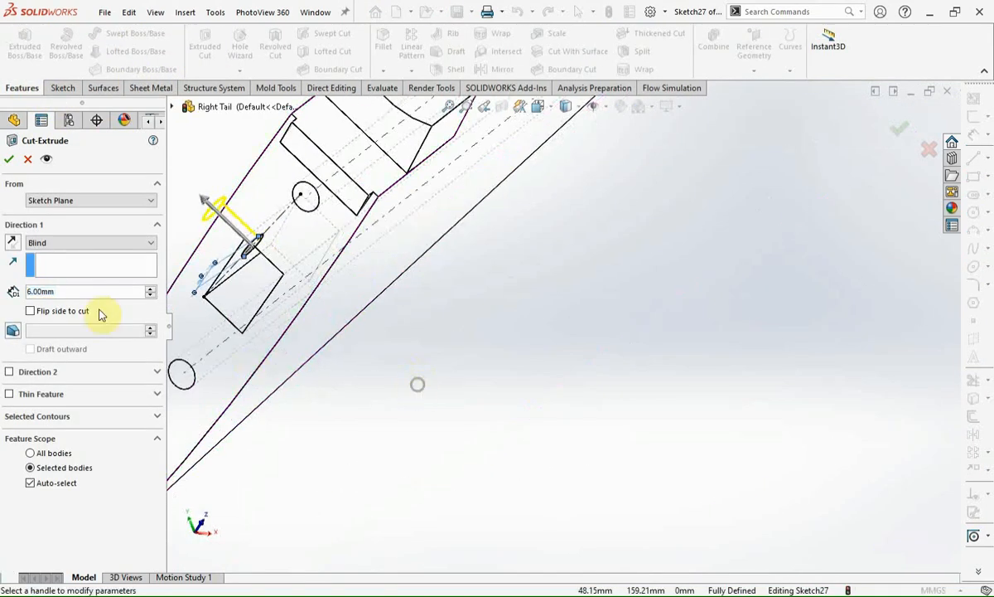
click(11, 159)
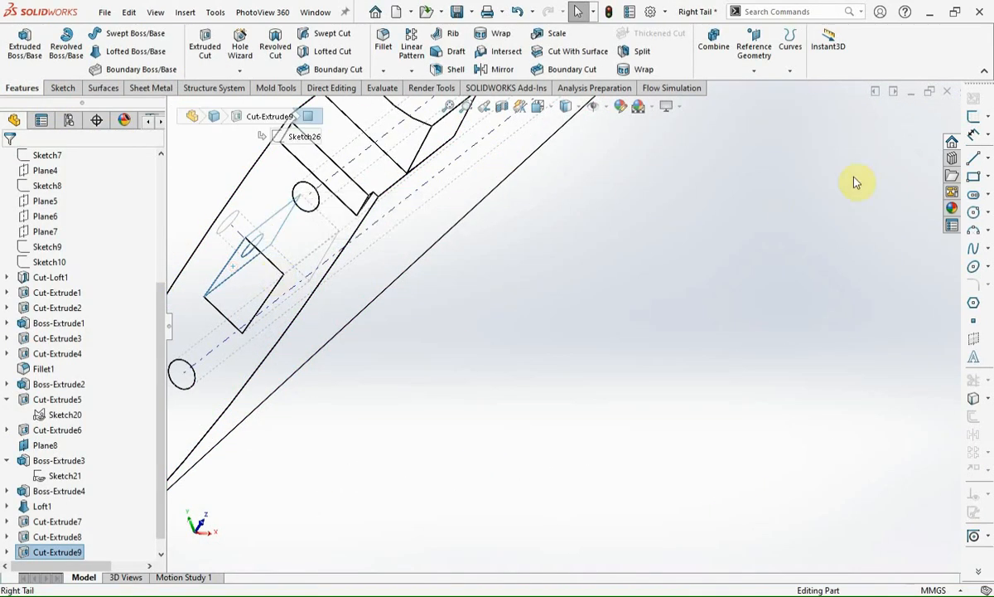
- Sketch a 6 mm diameter circle on the same pocket face, concentric with the 3.5 mm hole
click(973, 213)
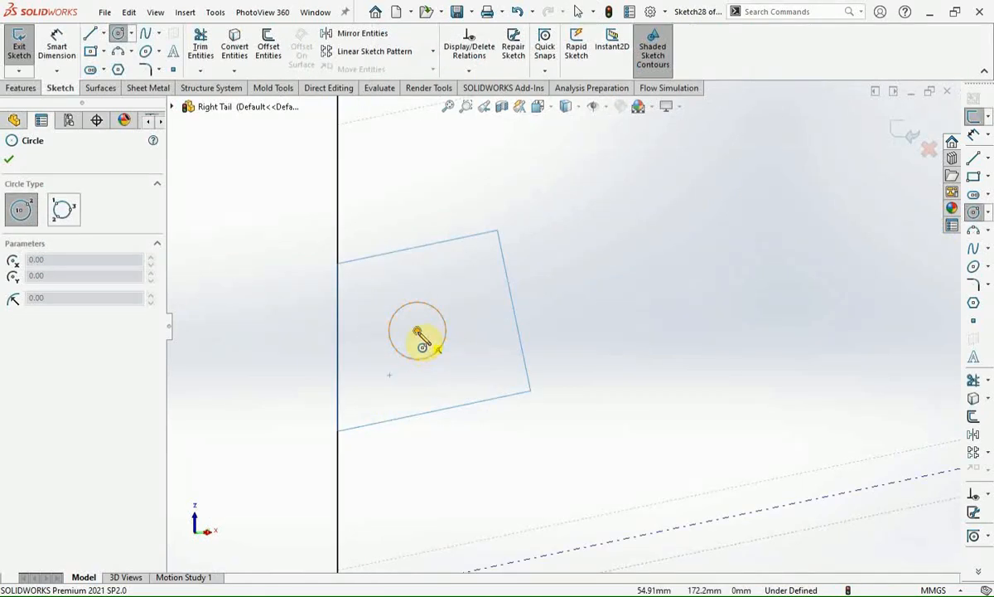
drag(416, 330, 474, 358)
key(d)
click(467, 368)
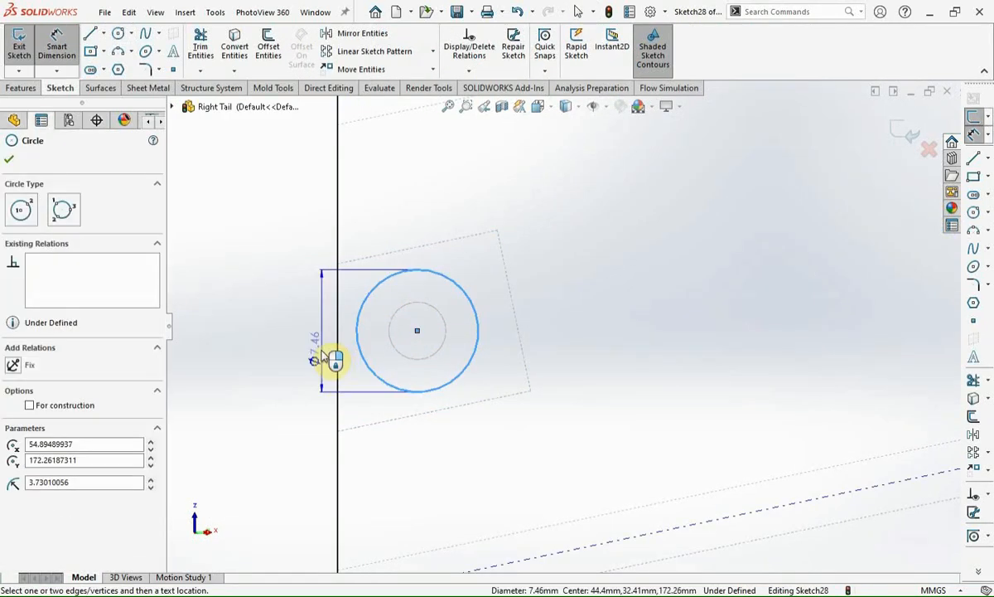
click(328, 358)
text(6.00mm)
key(Return)
- Extrude-cut the 6 mm circle 6 mm blind, starting from a 2 mm offset toward the outer surface
click(25, 88)
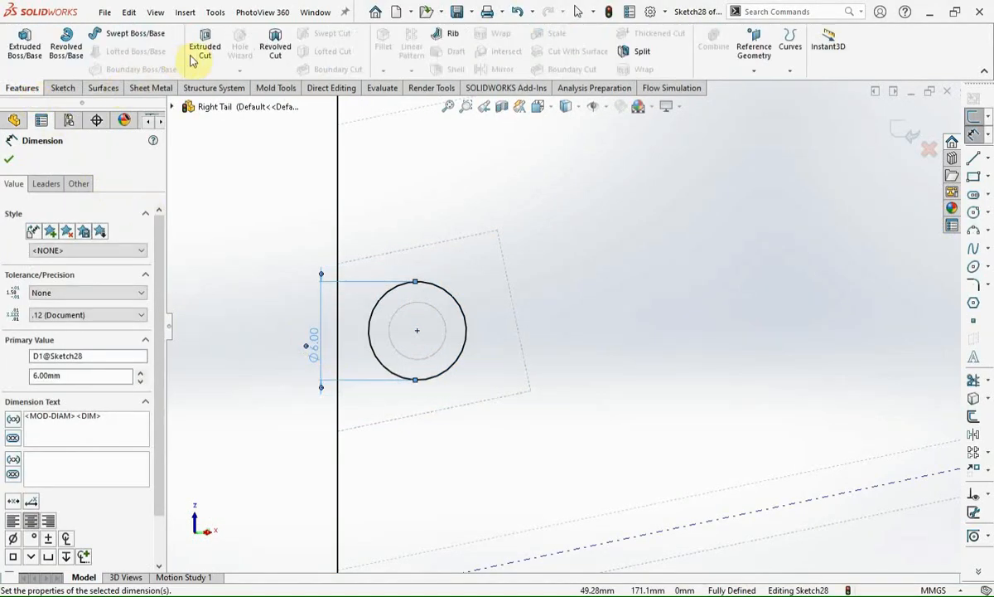
click(80, 200)
click(78, 239)
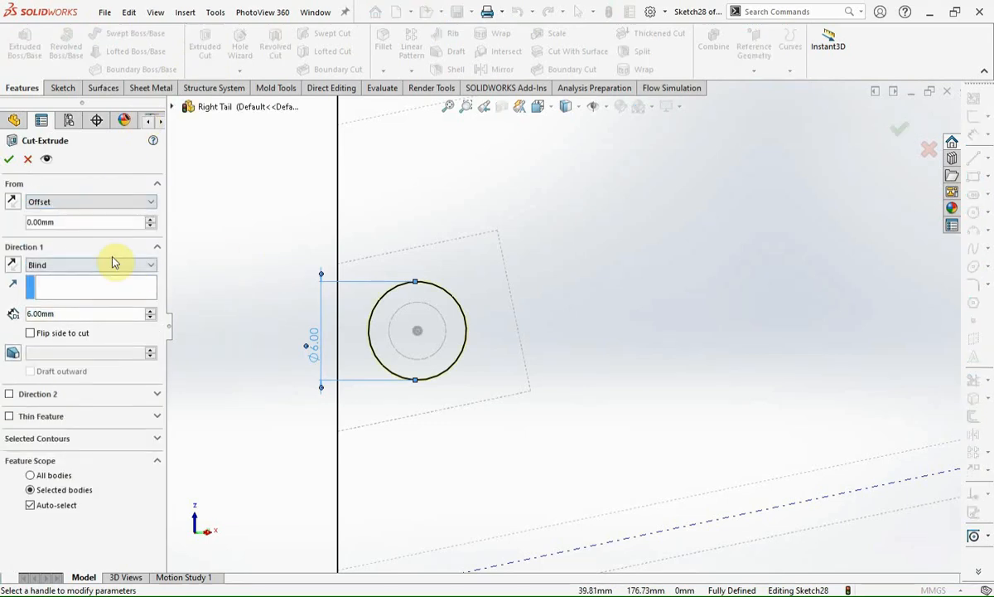
middle_drag(476, 297, 591, 380)
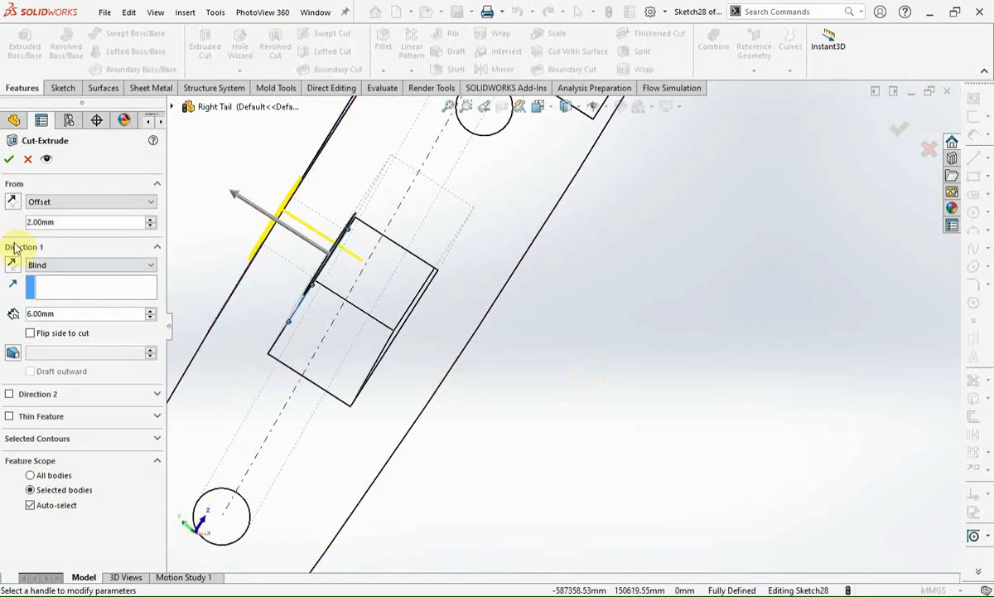
click(9, 161)
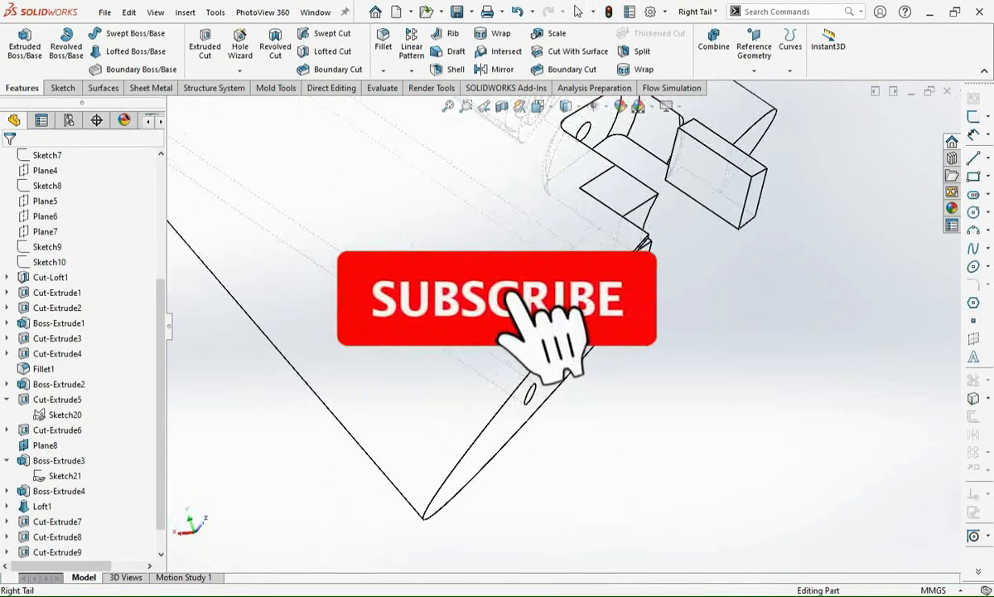
middle_drag(634, 319, 515, 236)
scroll(515, 236, up, 4)
middle_drag(780, 158, 687, 289)
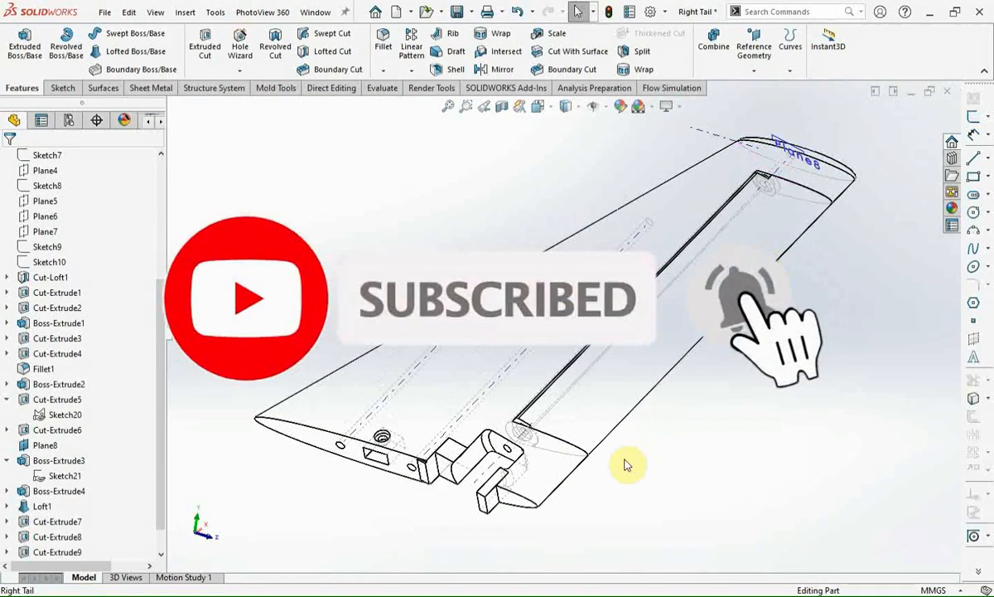